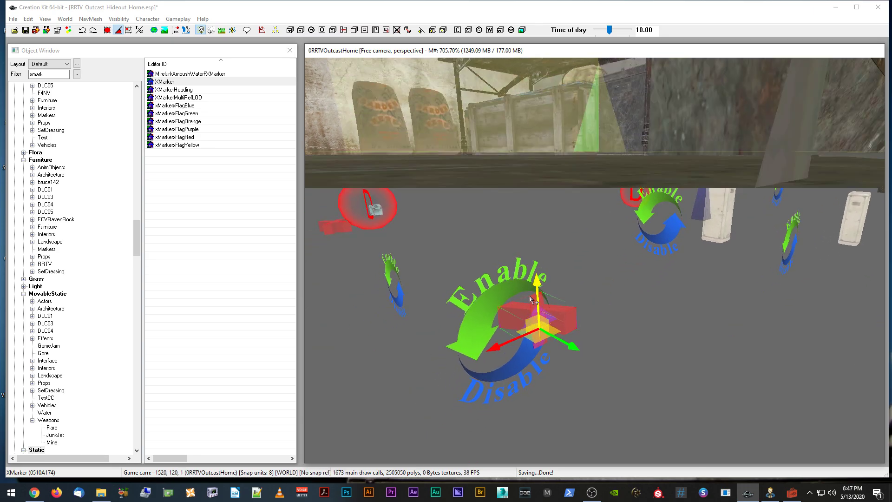
Lower the XMarker beneath the floor so it sits below the neighbouring enable markers.
mouse_move(586, 258)
middle_down()
mouse_move(570, 249)
mouse_move(583, 255)
mouse_move(583, 276)
mouse_move(577, 259)
mouse_move(556, 253)
middle_up()
scroll(583, 262, up, 5)
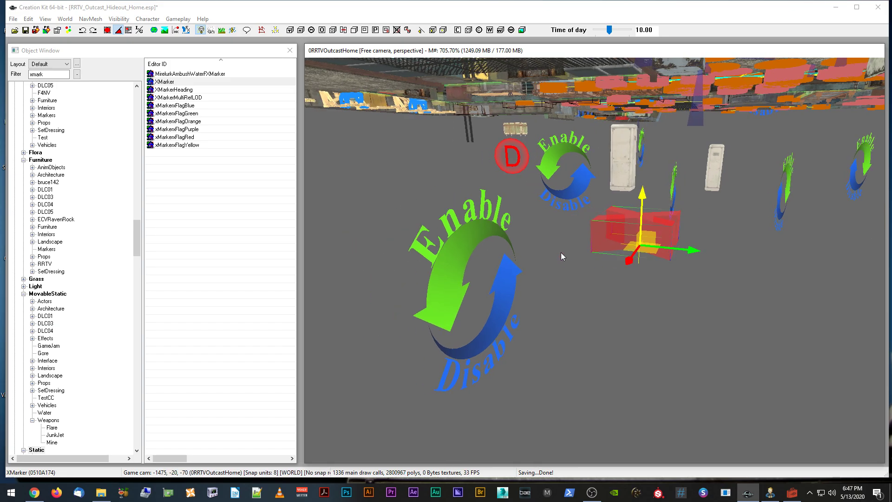
click(455, 236)
middle_drag(455, 236, 709, 251)
click(651, 241)
click(651, 241)
click(525, 213)
mouse_move(525, 213)
middle_down()
mouse_move(531, 209)
mouse_move(506, 210)
mouse_move(606, 224)
mouse_move(638, 216)
mouse_move(615, 221)
middle_up()
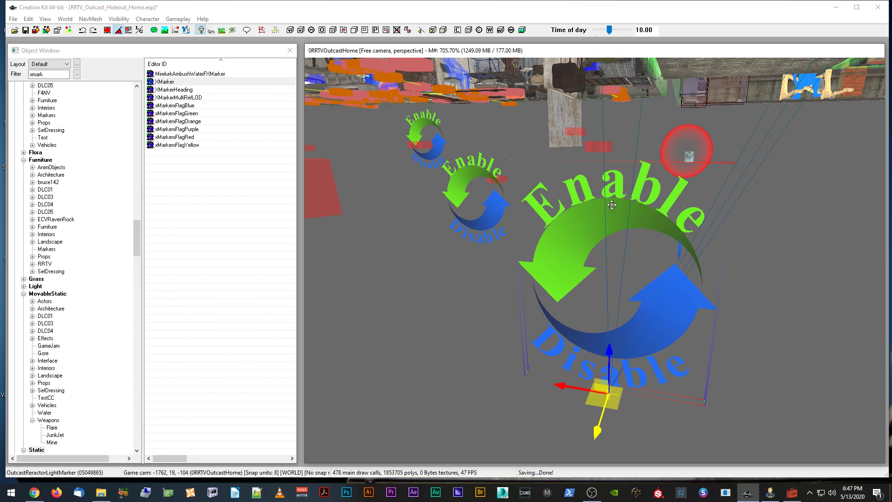
mouse_move(603, 282)
middle_down()
mouse_move(599, 257)
mouse_move(470, 260)
mouse_move(520, 229)
mouse_move(511, 225)
mouse_move(695, 221)
mouse_move(682, 197)
mouse_move(690, 199)
middle_up()
scroll(698, 218, down, 2)
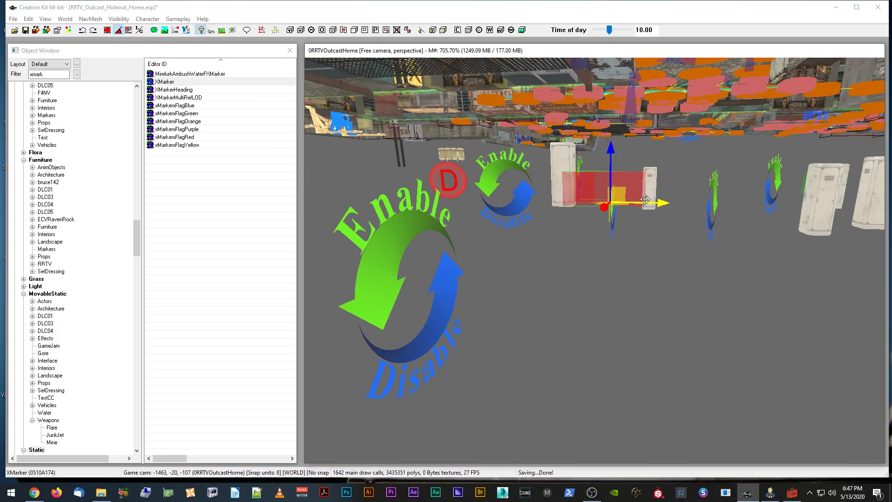
drag(611, 167, 609, 274)
Select the OutcastReractorLightMarker and move it horizontally toward the other enable marker beneath the floor.
mouse_move(610, 274)
middle_down()
mouse_move(587, 272)
mouse_move(562, 228)
mouse_move(536, 218)
mouse_move(546, 261)
mouse_move(522, 232)
middle_up()
click(557, 233)
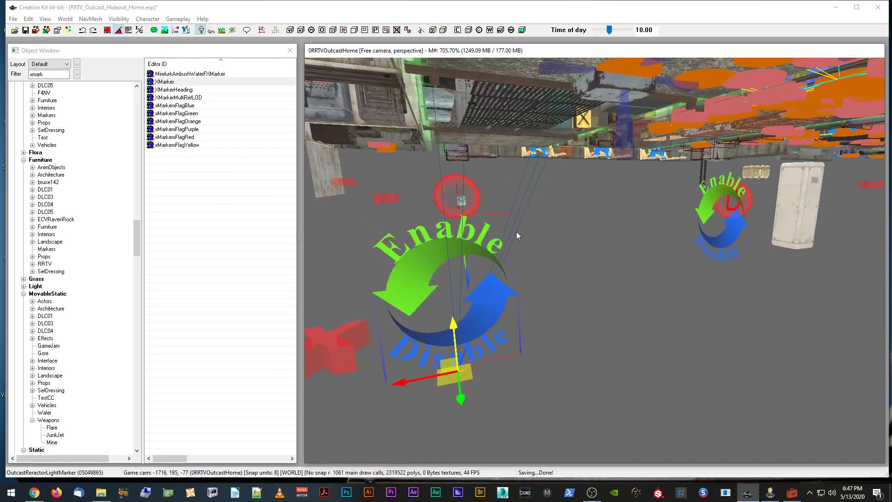
mouse_move(474, 369)
mouse_down()
mouse_move(578, 346)
mouse_move(589, 335)
mouse_up()
mouse_move(589, 334)
middle_down()
mouse_move(653, 337)
mouse_move(628, 331)
middle_up()
Select the XMarker again and fine-tune its height relative to the adjacent enable markers.
click(580, 284)
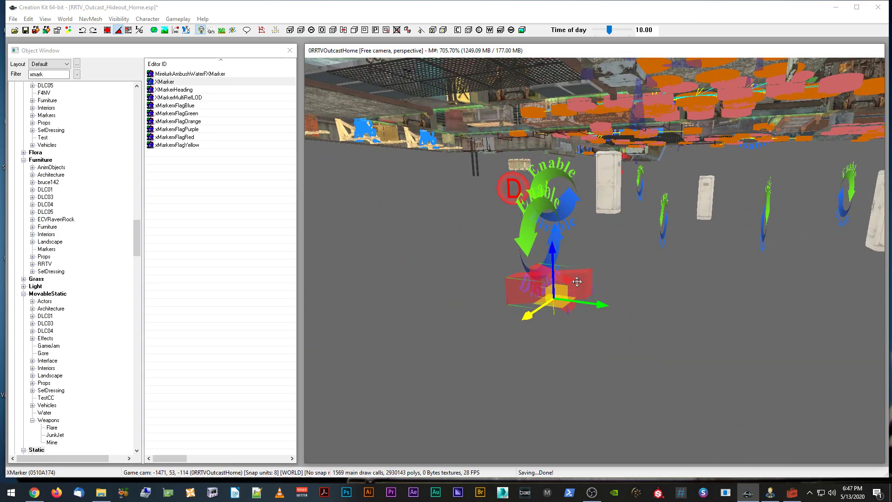
scroll(589, 281, up, 3)
mouse_move(588, 282)
middle_down()
mouse_move(623, 285)
mouse_move(592, 281)
mouse_move(595, 288)
middle_up()
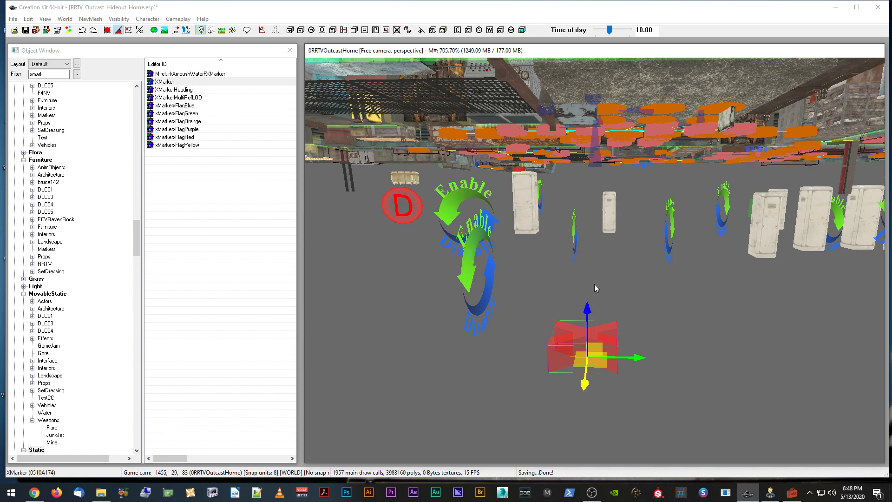
middle_drag(620, 313, 595, 307)
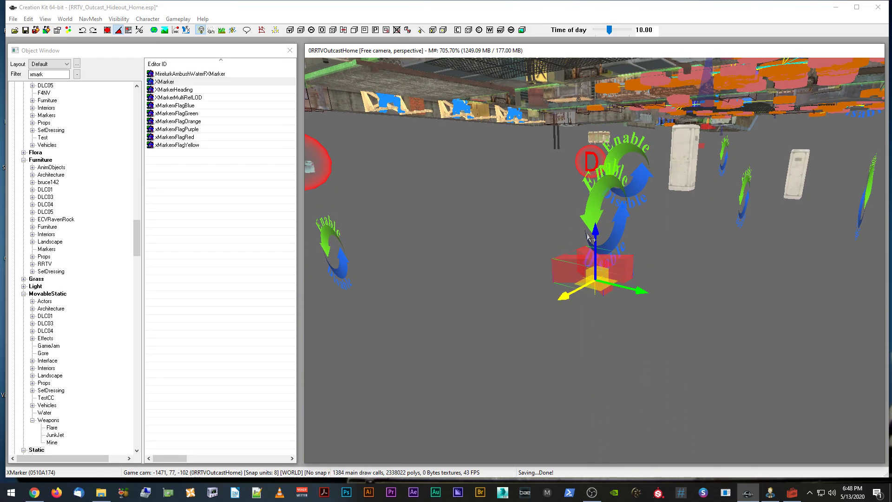
middle_drag(587, 237, 602, 198)
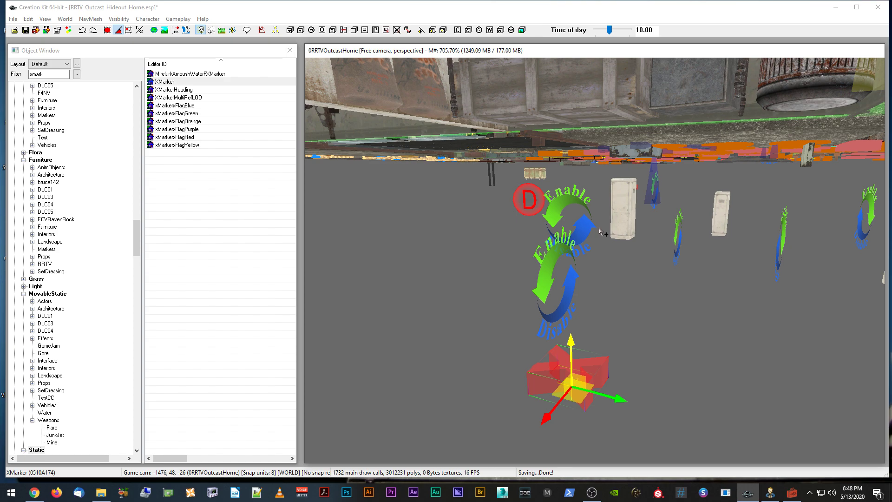
key(a)
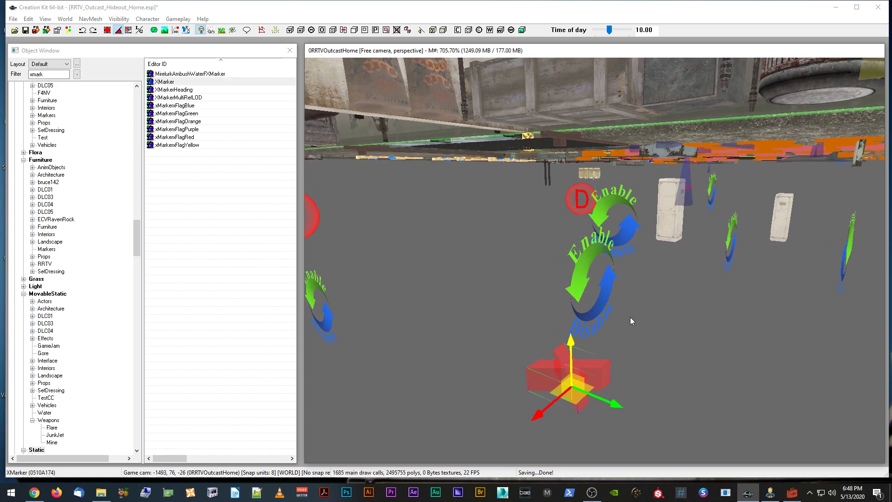
drag(574, 337, 573, 277)
shift+middle_drag(571, 277, 559, 269)
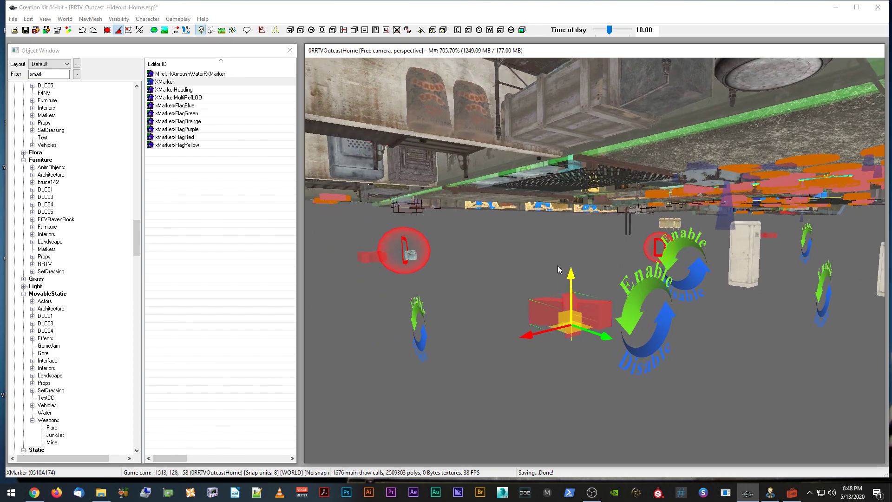
drag(570, 278, 576, 316)
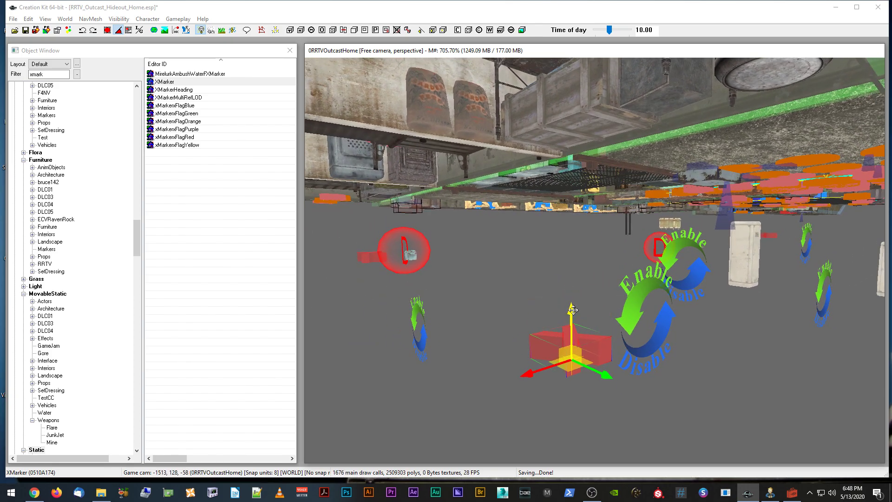
shift+middle_drag(576, 315, 578, 315)
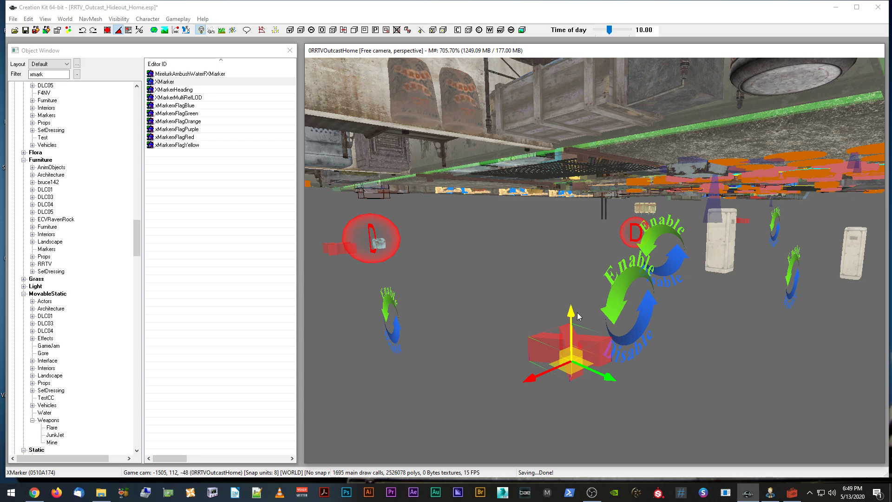
shift+middle_drag(592, 298, 584, 306)
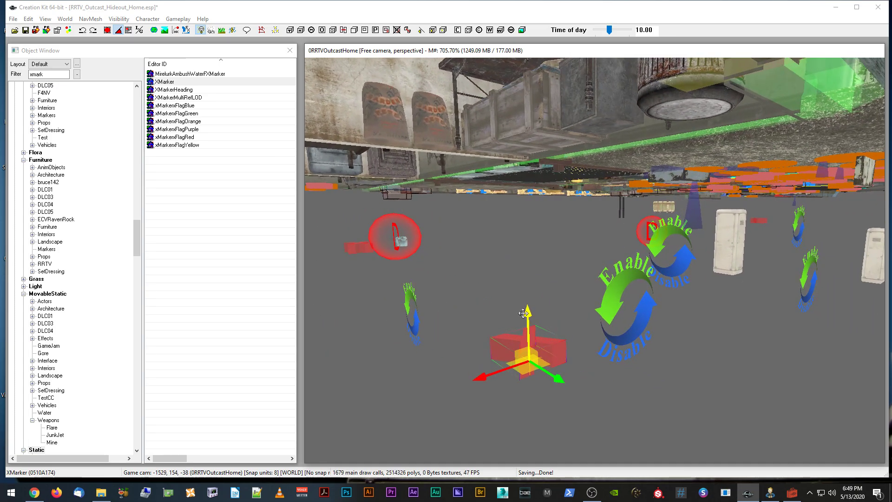
Set the XMarker's reference editor ID to OutcastMutfruitMarker and accept the reference settings.
middle_drag(528, 326, 544, 304)
double_click(552, 296)
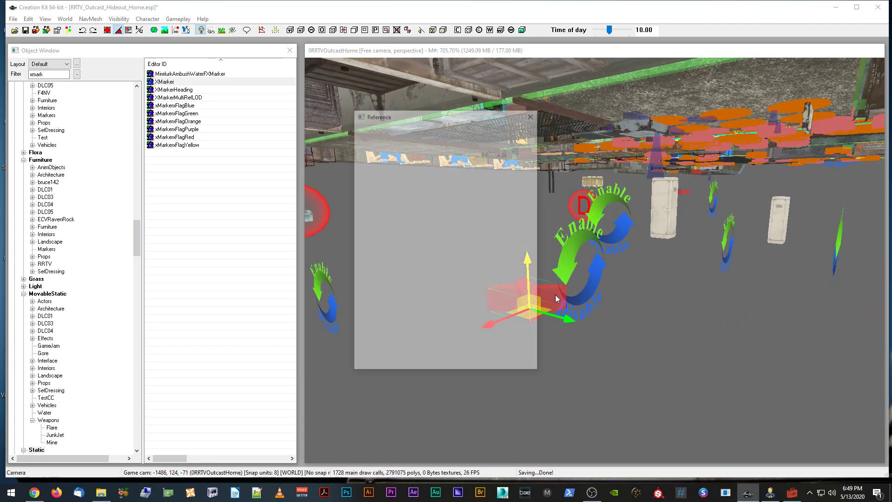
drag(461, 114, 398, 96)
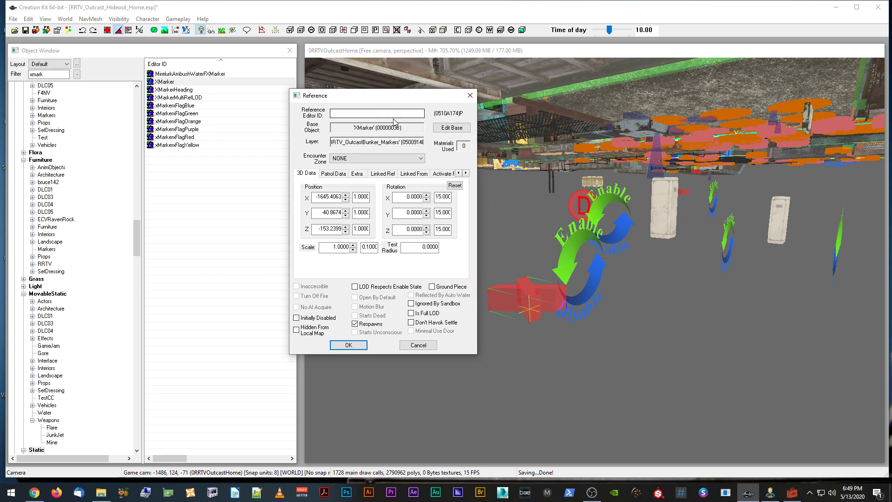
click(357, 112)
text(0utvc)
text(cast)
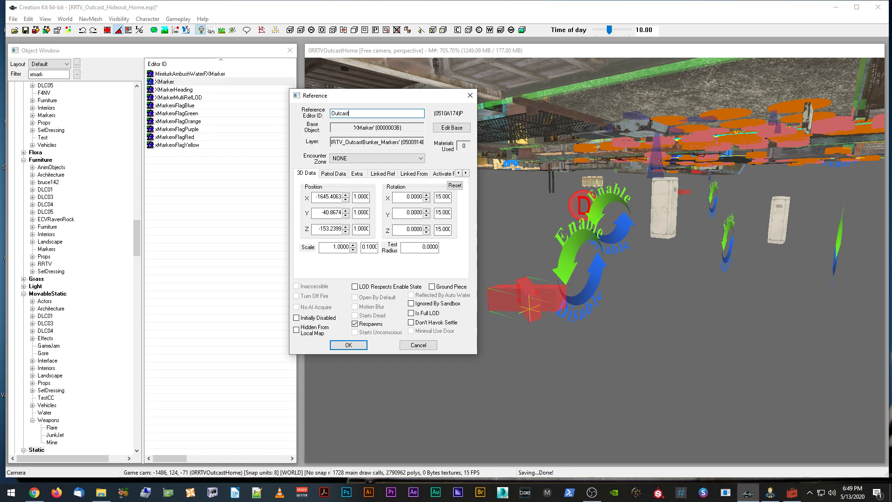
text(MutfruittMarker)
click(348, 344)
Select all three mutfruit plants together in the concrete planter beside the garden gnome.
scroll(513, 303, up, 3)
scroll(513, 303, up, 5)
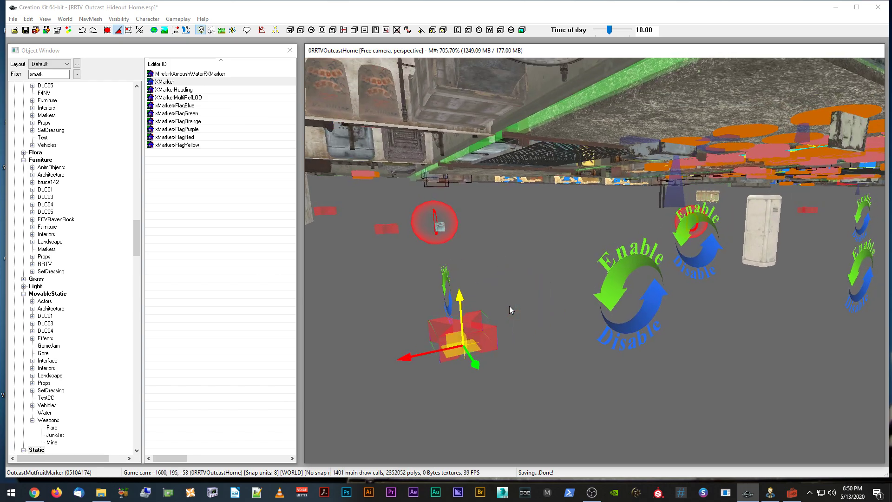
scroll(513, 296, down, 4)
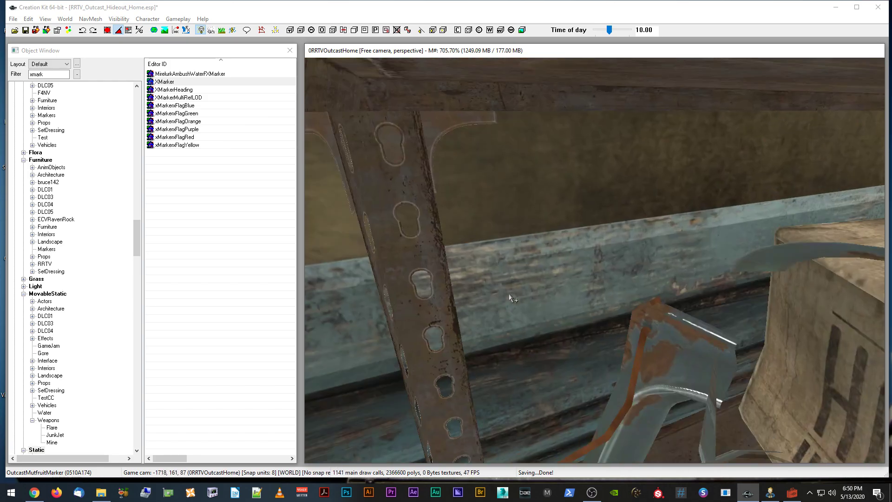
scroll(514, 295, up, 4)
scroll(511, 286, up, 3)
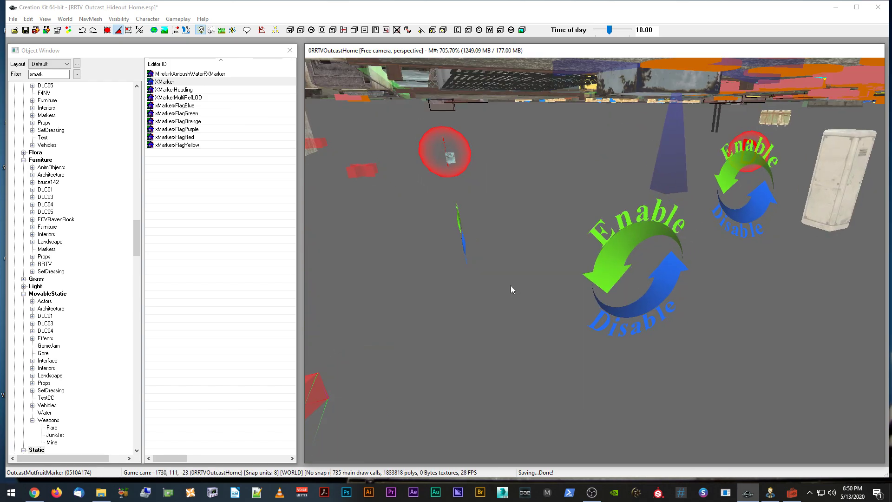
scroll(515, 279, up, 3)
scroll(520, 280, down, 2)
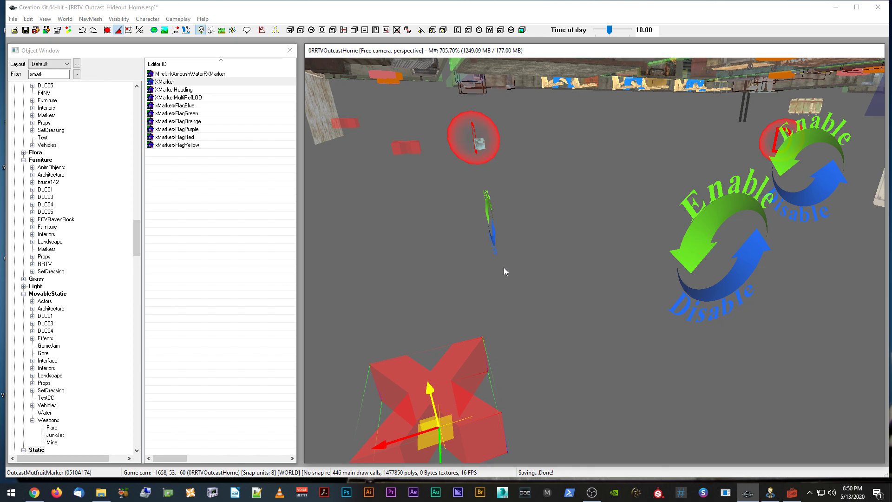
scroll(504, 263, up, 10)
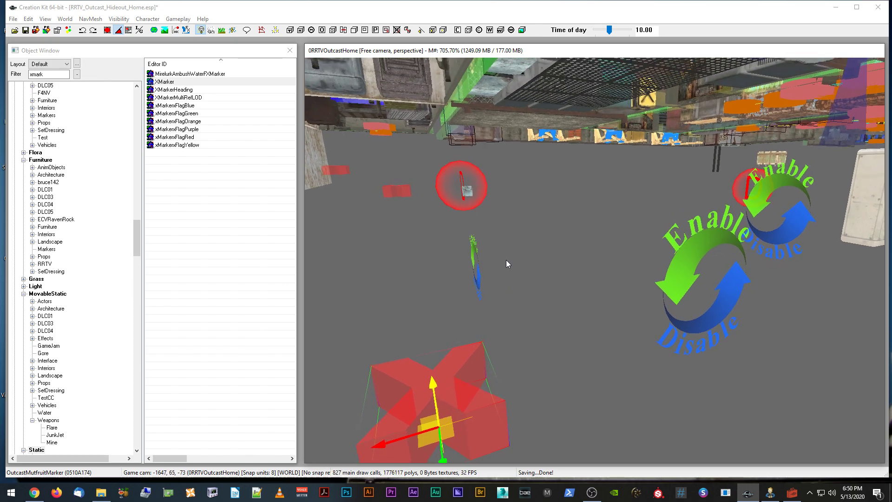
scroll(511, 270, up, 10)
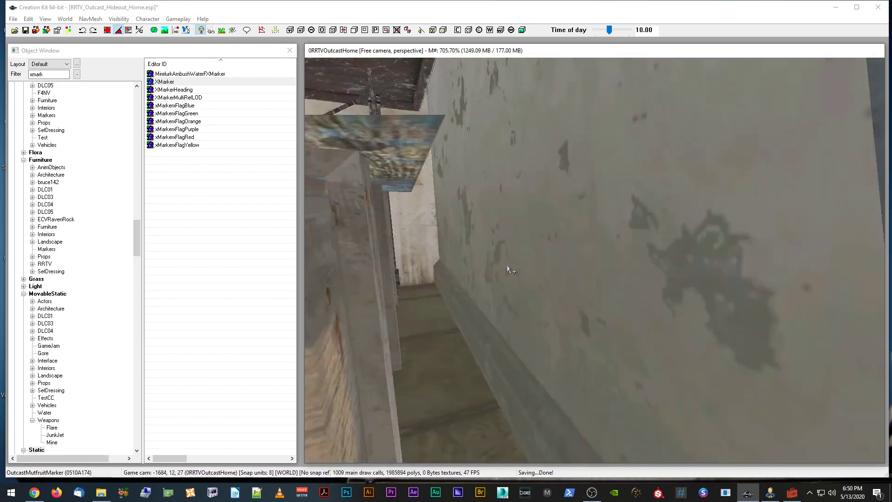
scroll(525, 263, up, 8)
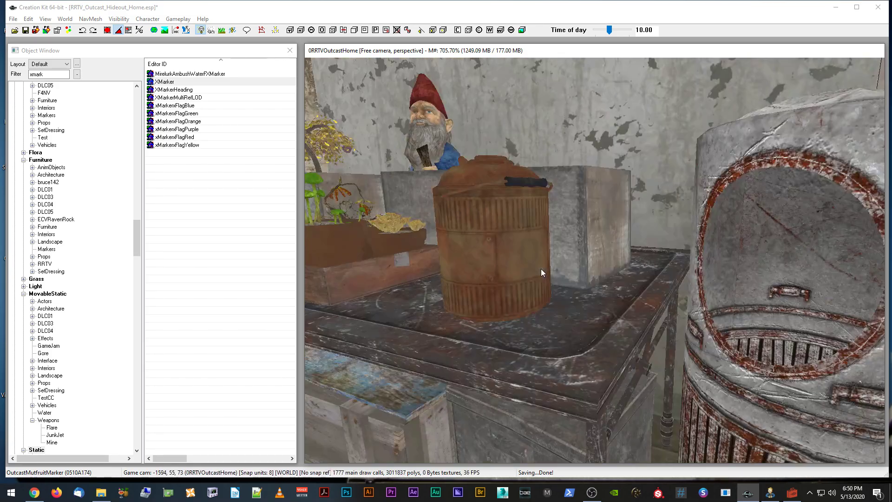
scroll(557, 271, up, 5)
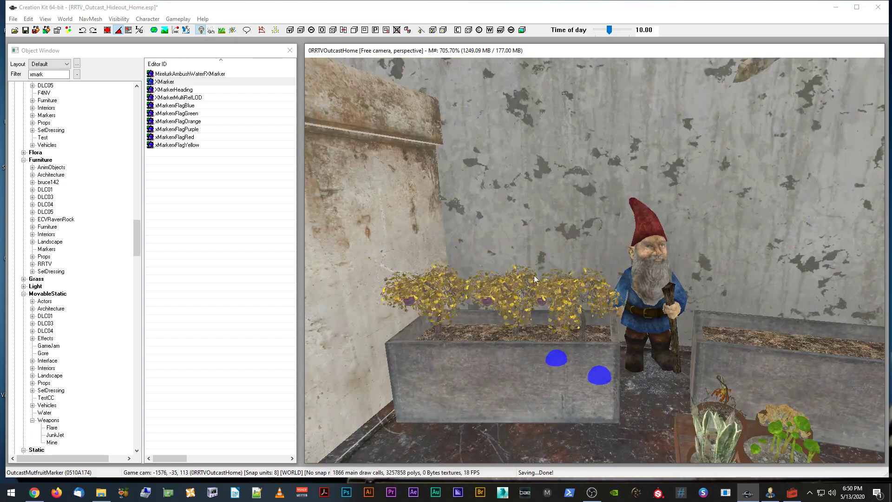
scroll(538, 275, up, 4)
scroll(535, 280, up, 2)
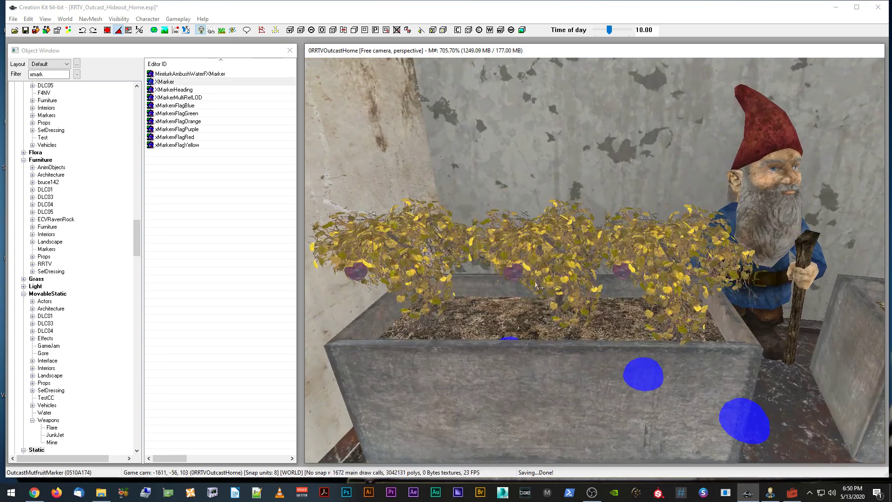
click(439, 258)
ctrl+click(538, 248)
ctrl+click(674, 253)
Examine the selected mutfruit plants on the table and the OutcastMutfruitMarker beneath the floor.
scroll(660, 252, down, 6)
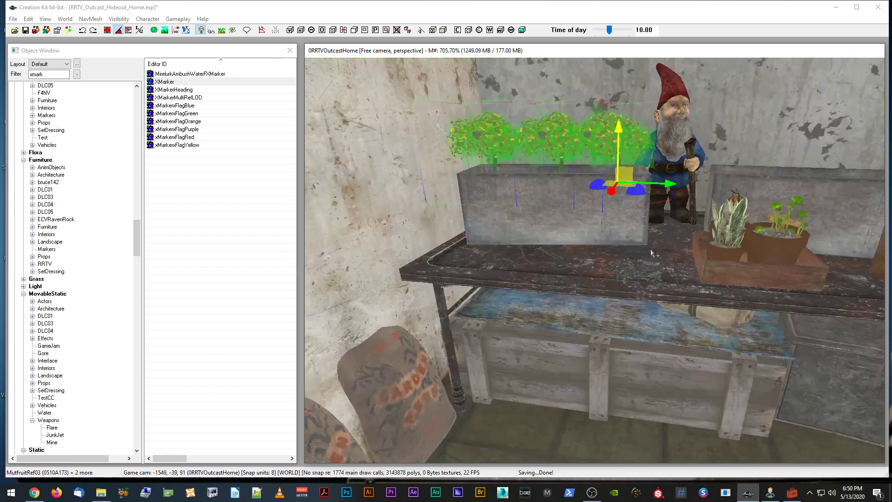
middle_drag(653, 253, 618, 246)
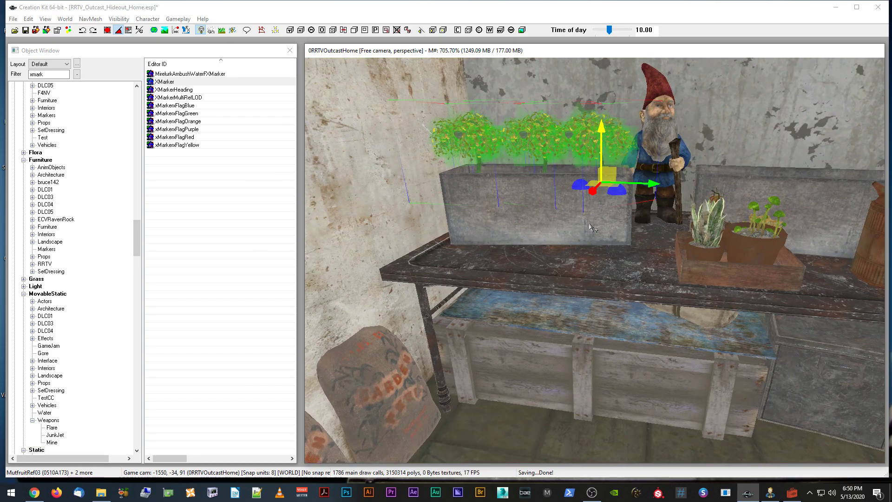
shift+middle_drag(590, 228, 590, 231)
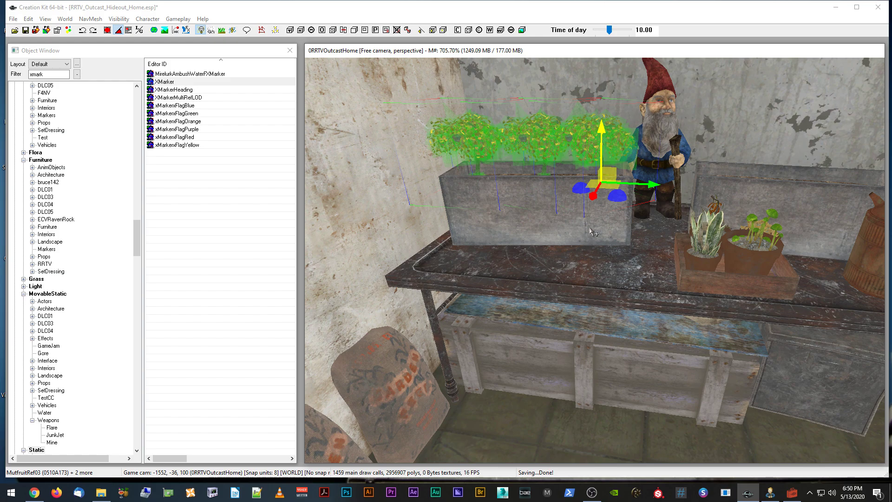
shift+middle_drag(590, 231, 591, 230)
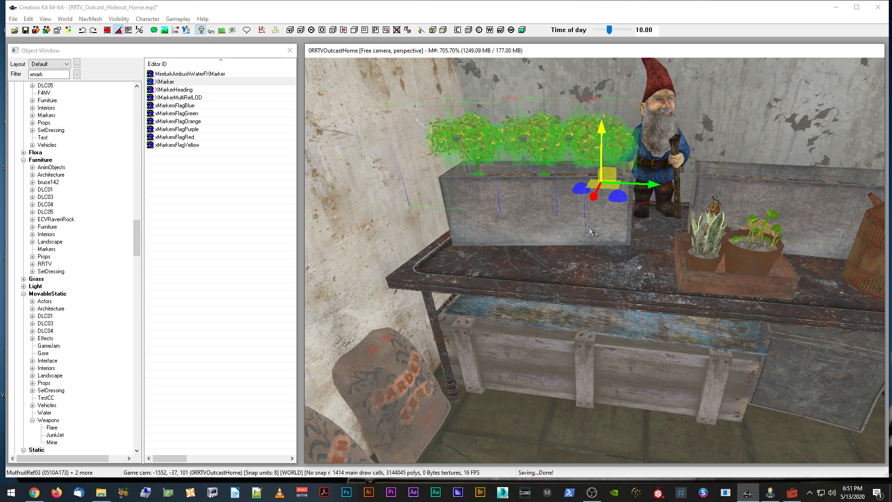
middle_drag(552, 261, 547, 264)
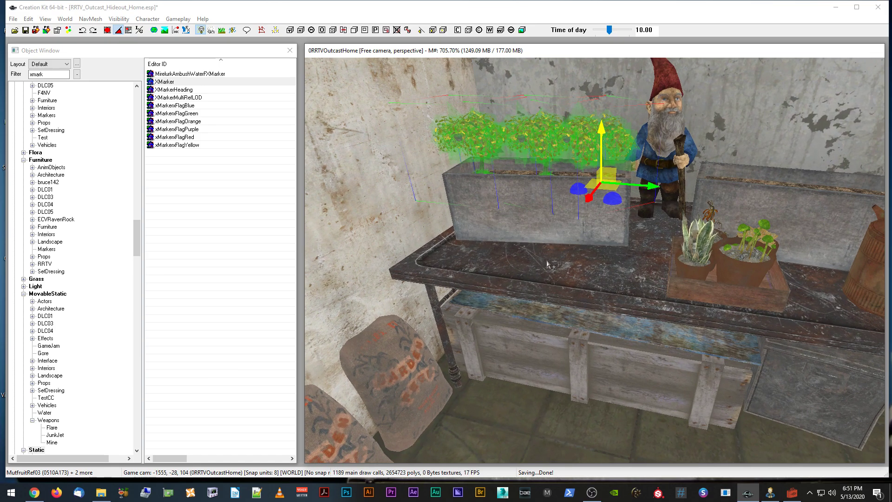
middle_drag(548, 263, 516, 236)
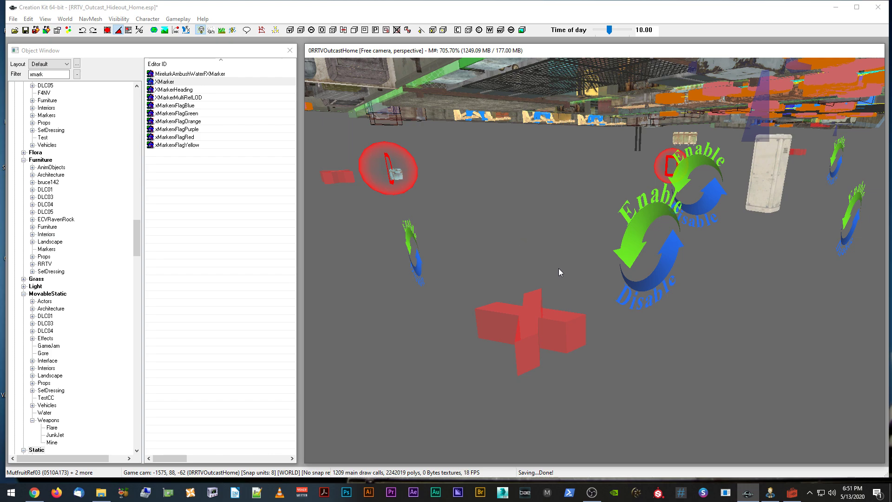
middle_drag(559, 269, 559, 268)
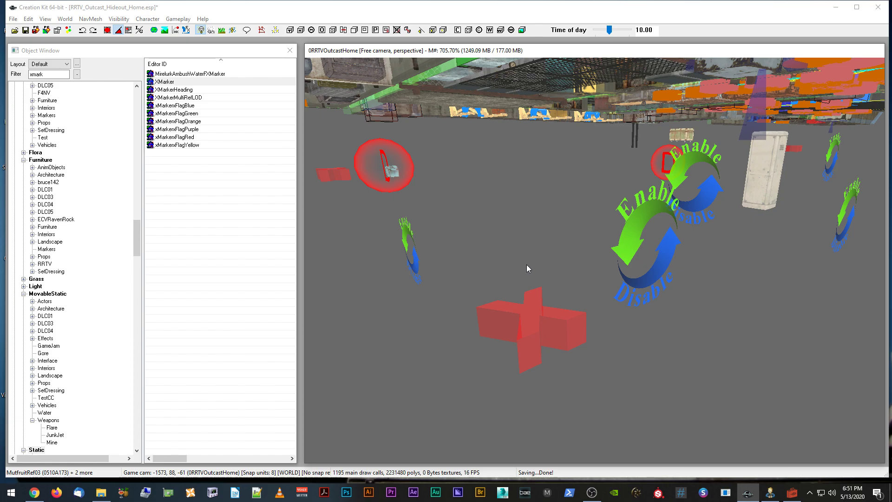
scroll(526, 264, up, 5)
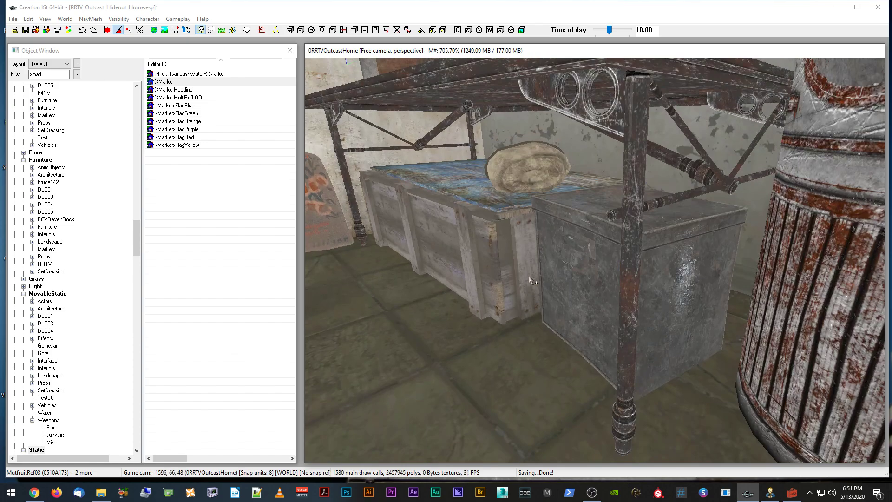
key(f)
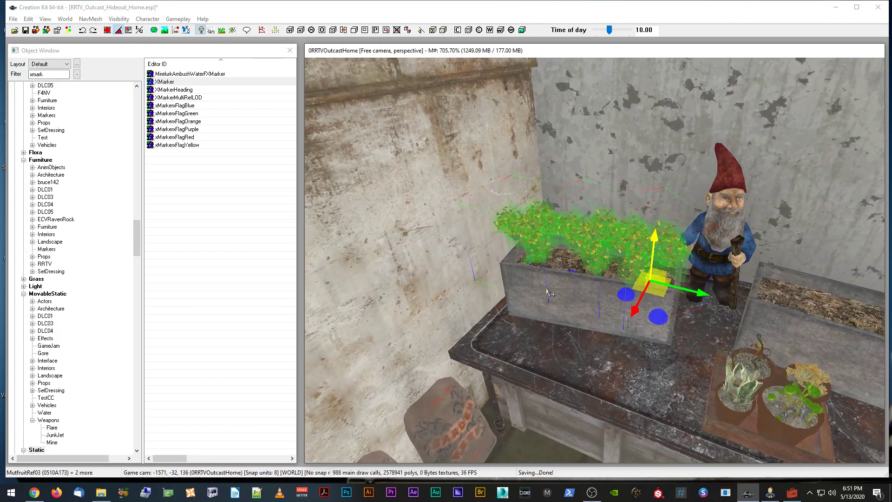
scroll(589, 237, up, 5)
scroll(589, 236, up, 3)
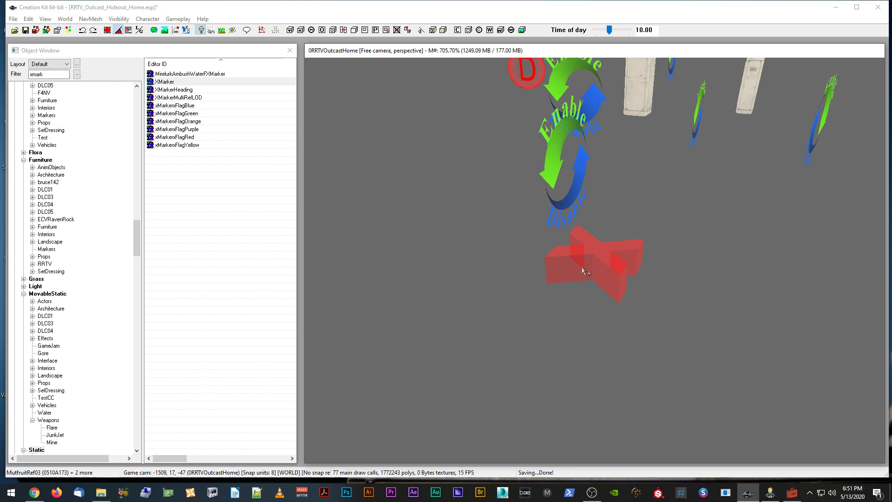
Start a reference batch action on the three mutfruit plants with OutcastMutfruitMarker below the floor as the target reference.
middle_drag(580, 163, 578, 159)
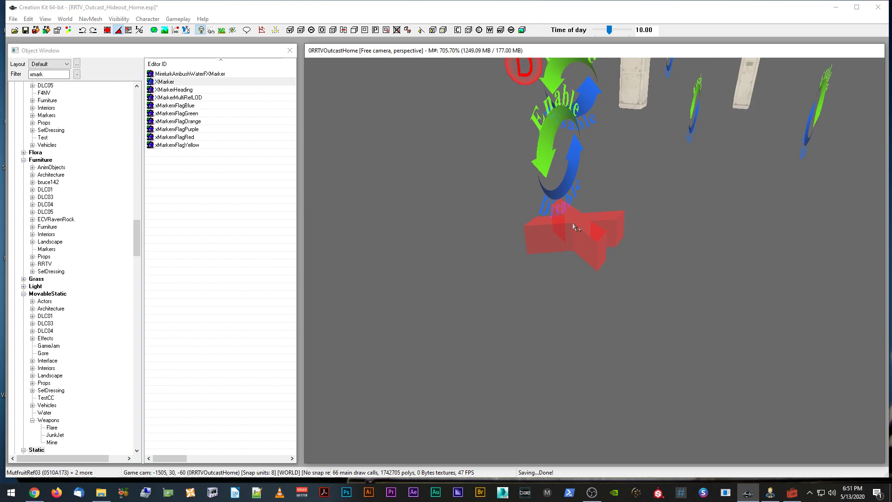
scroll(580, 201, up, 5)
scroll(580, 201, down, 5)
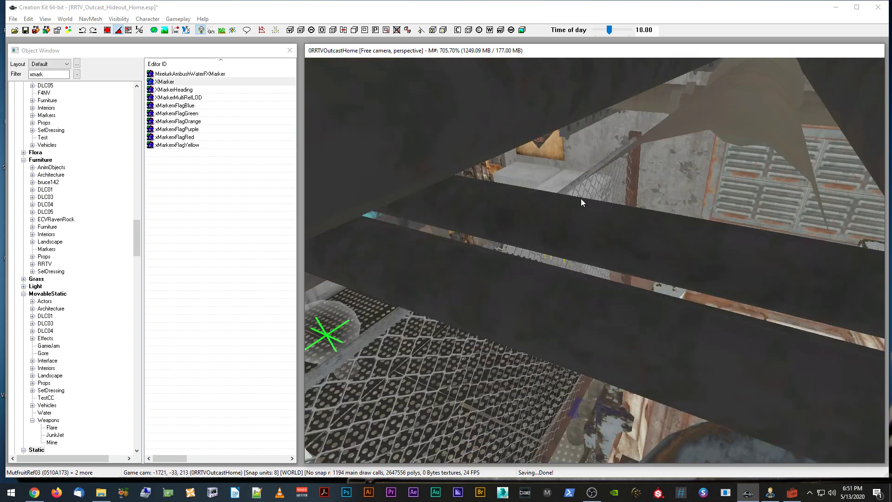
scroll(586, 185, up, 2)
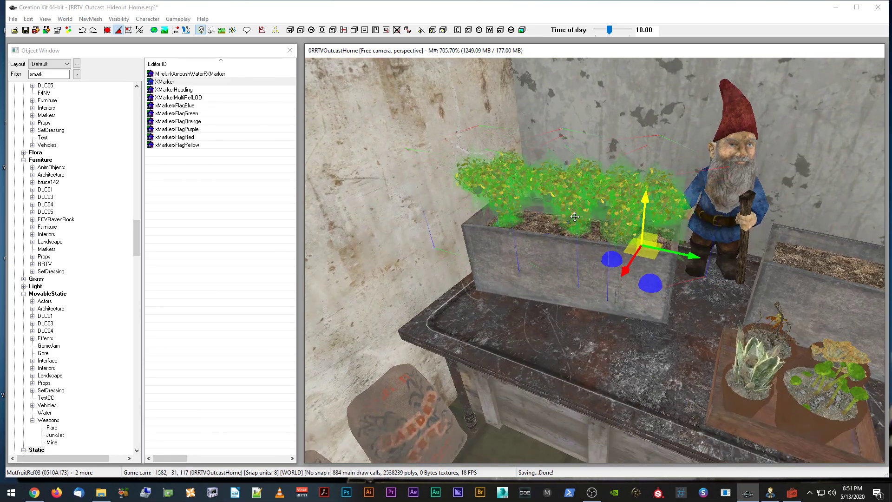
middle_drag(574, 216, 606, 209)
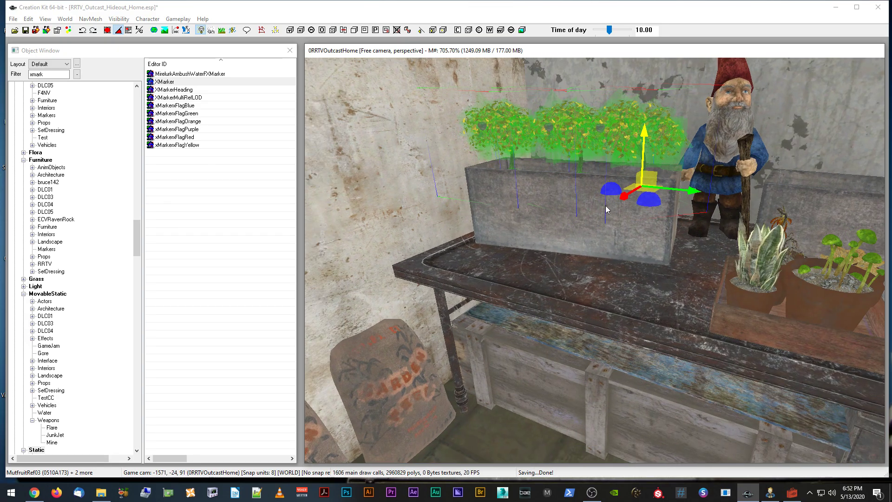
scroll(606, 207, down, 4)
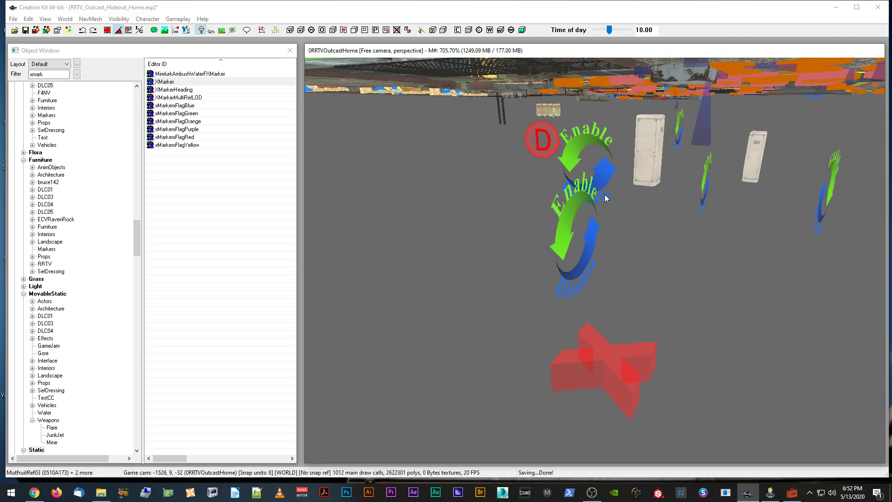
right_click(512, 113)
click(525, 122)
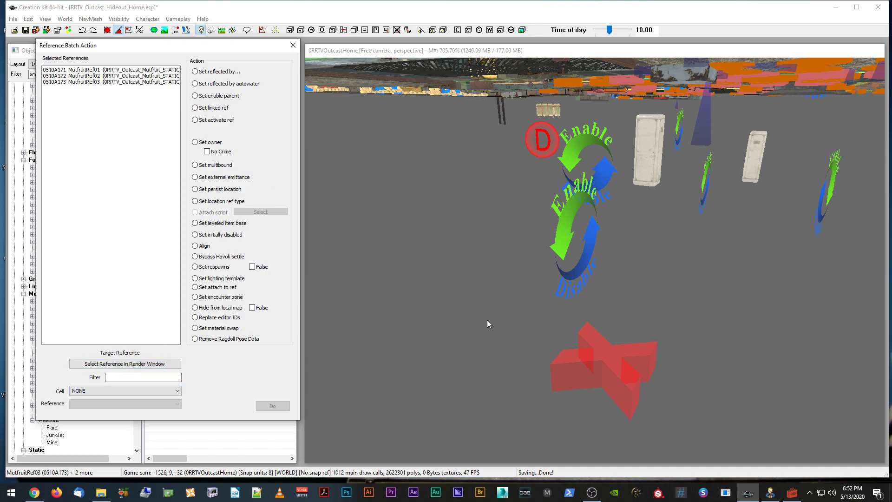
click(150, 364)
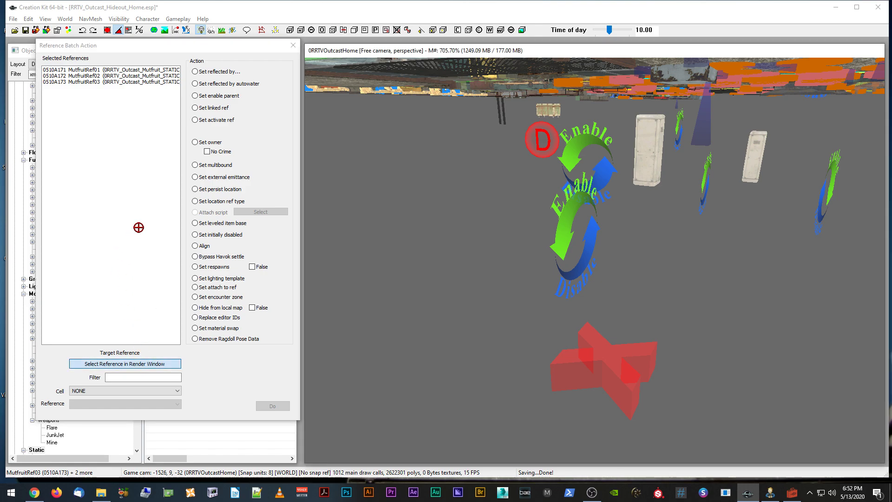
click(566, 368)
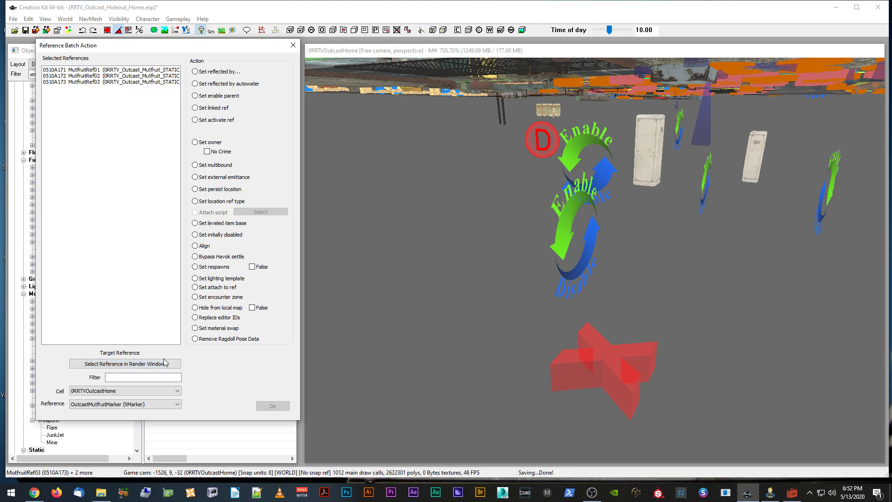
Set OutcastMutfruitMarker as the enable parent of all three mutfruit plants and close the batch action.
click(195, 96)
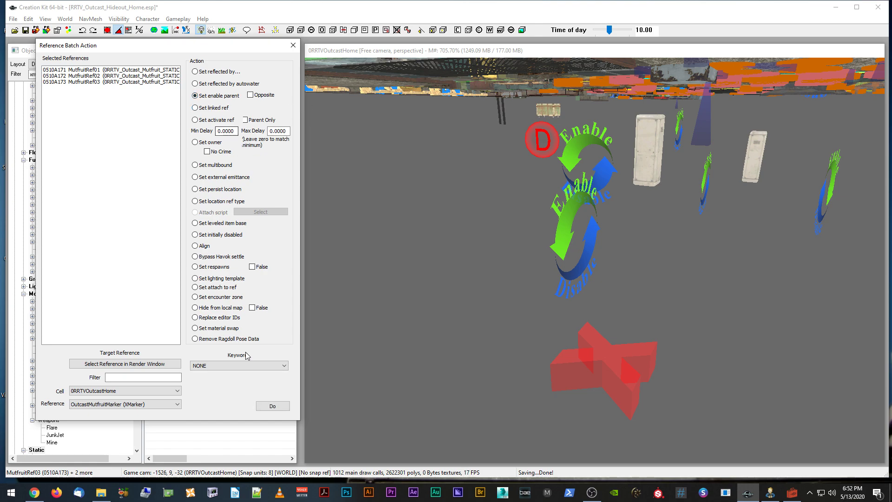
click(272, 407)
mouse_move(587, 315)
middle_down()
mouse_move(551, 312)
mouse_move(576, 315)
mouse_move(608, 295)
middle_up()
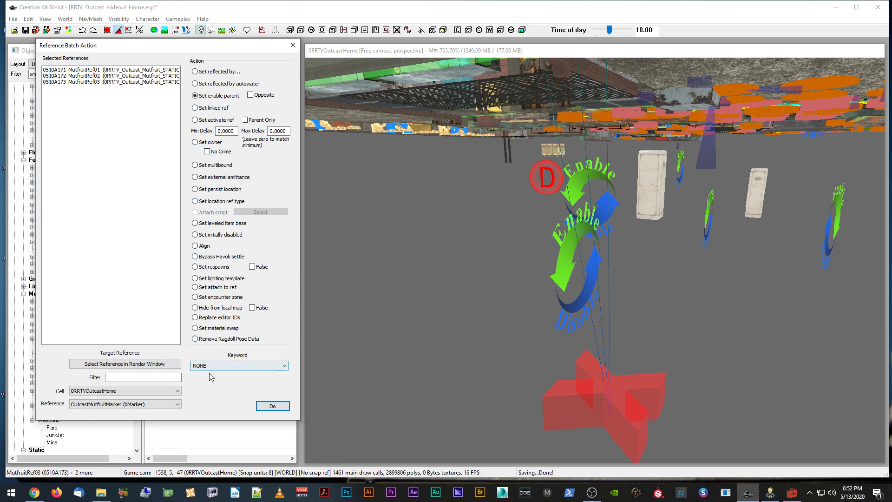
click(292, 45)
Select OutcastMutfruitMarker and review the mutfruit plants in the concrete planter beside the gnome.
click(590, 397)
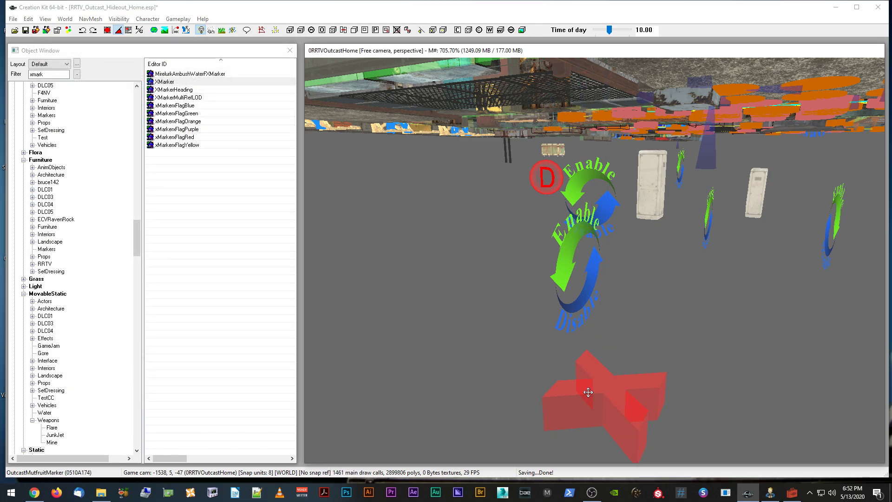
key(f)
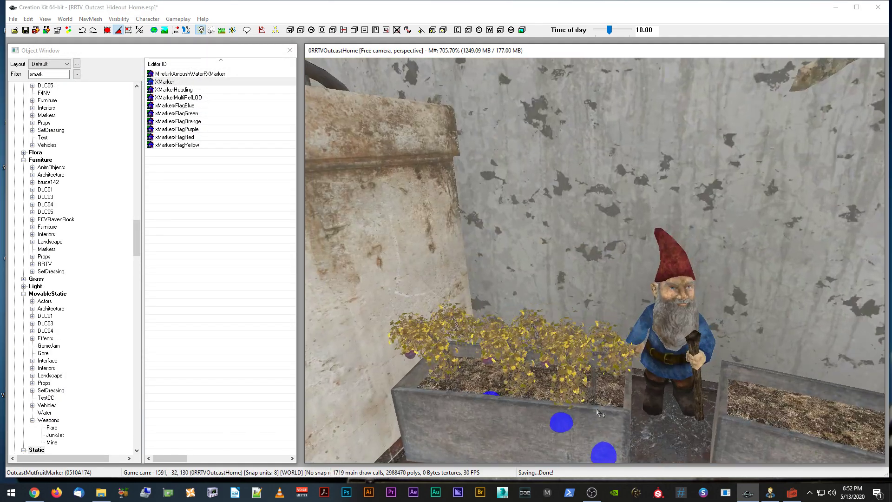
middle_drag(599, 411, 667, 412)
middle_drag(628, 214, 626, 187)
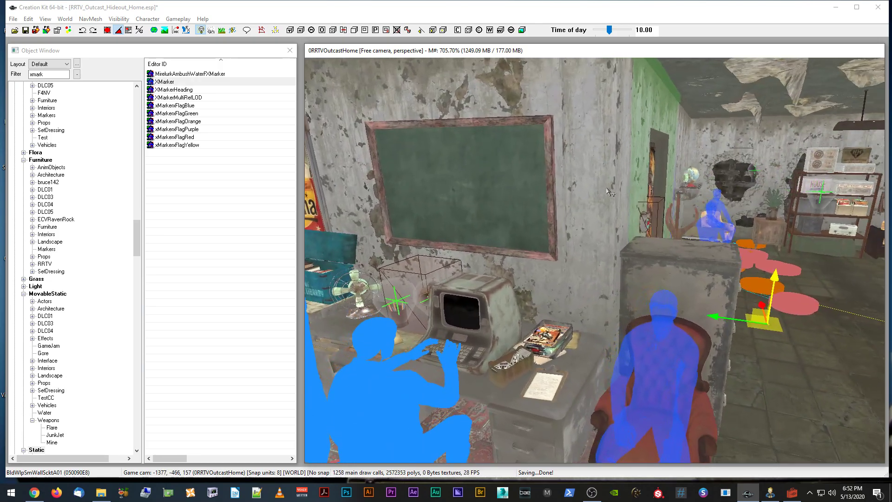
Open the reference settings of the wall pillar by the chalkboard and examine its extra data and material swap.
click(606, 187)
key(Delete)
key(Return)
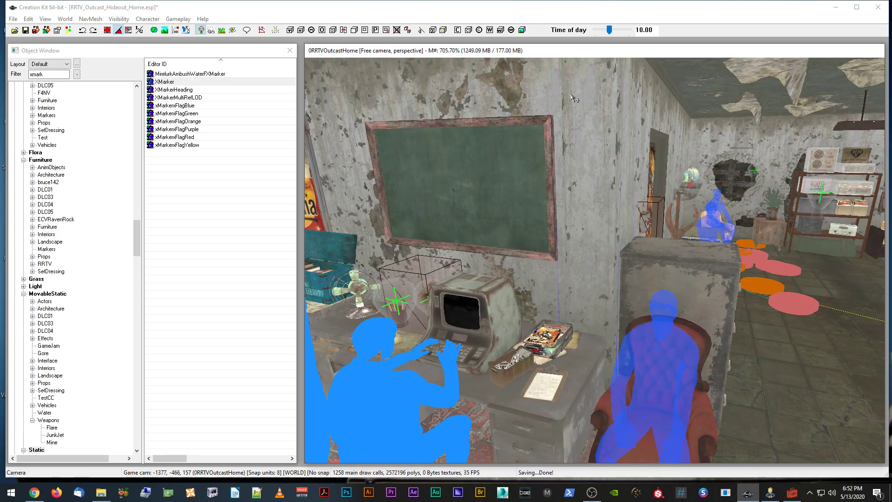
double_click(440, 261)
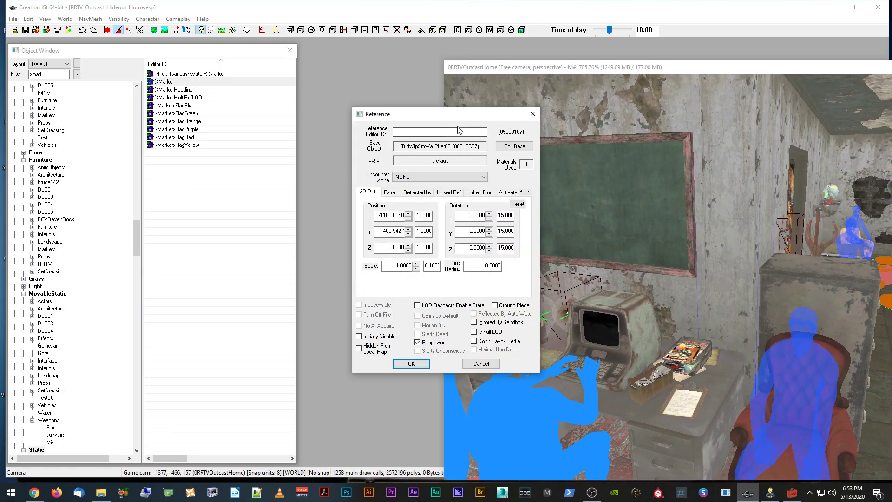
click(389, 192)
drag(457, 117, 190, 103)
drag(536, 70, 412, 57)
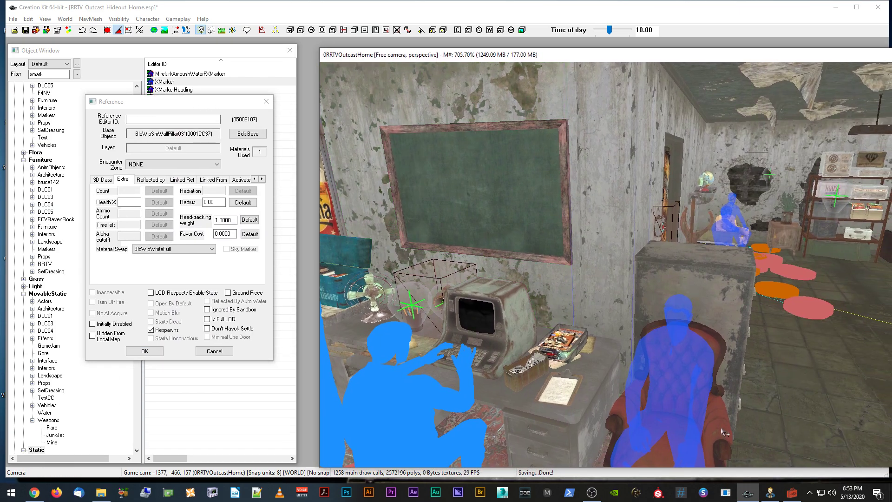
Open the duplicated trigger activator DefaultEmptyTriggerCOPY0000 for editing.
click(234, 81)
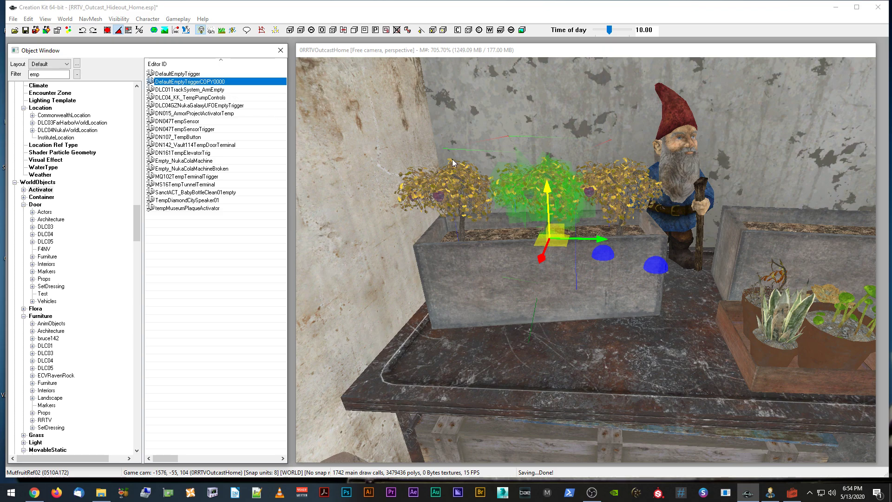
key(Return)
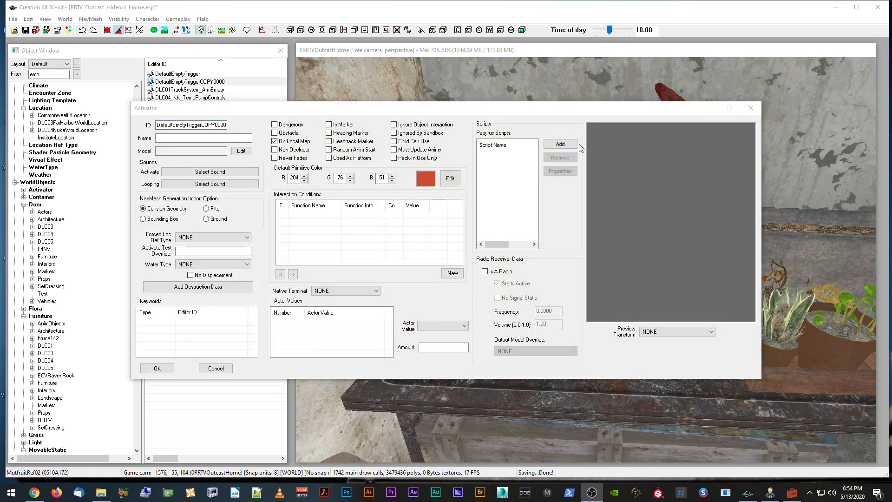
drag(222, 108, 232, 93)
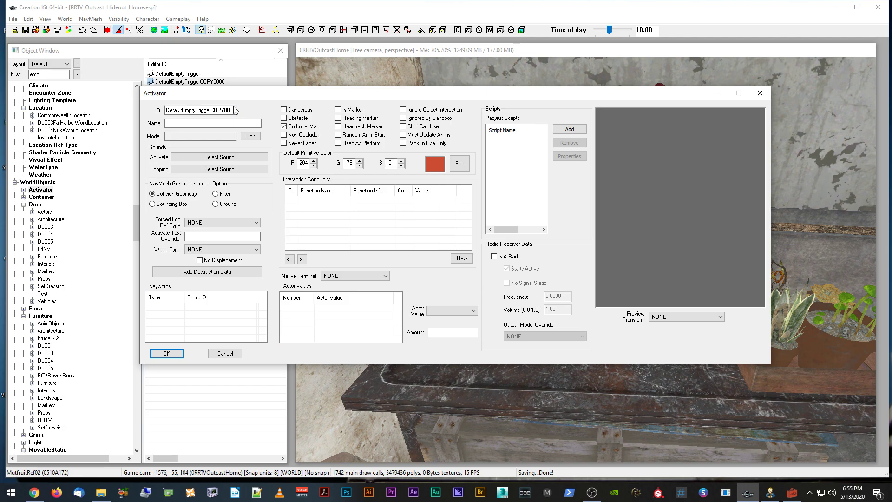
Replace the duplicated activator's ID with the prefix 0RRTV_Outcast.
drag(236, 110, 142, 114)
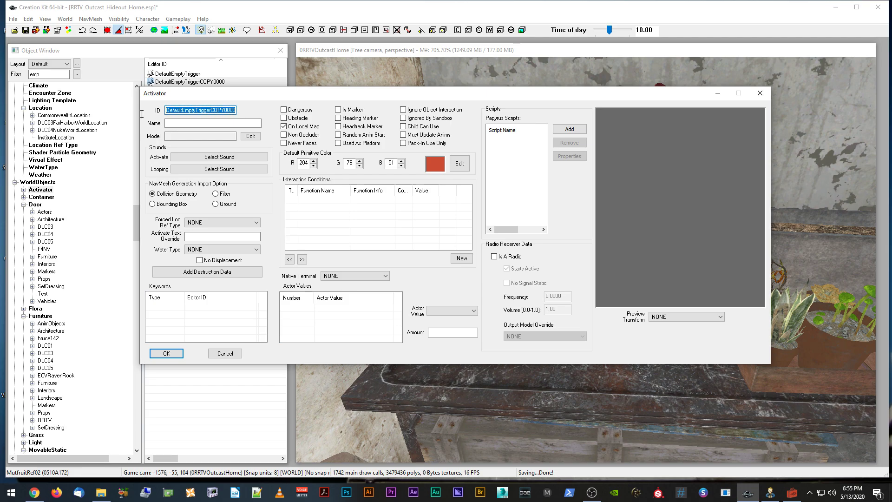
drag(268, 101, 280, 101)
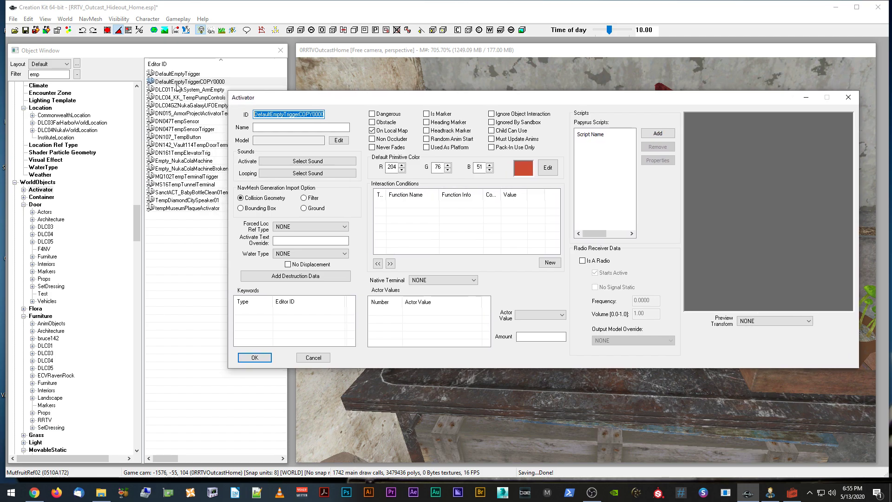
drag(311, 102, 215, 86)
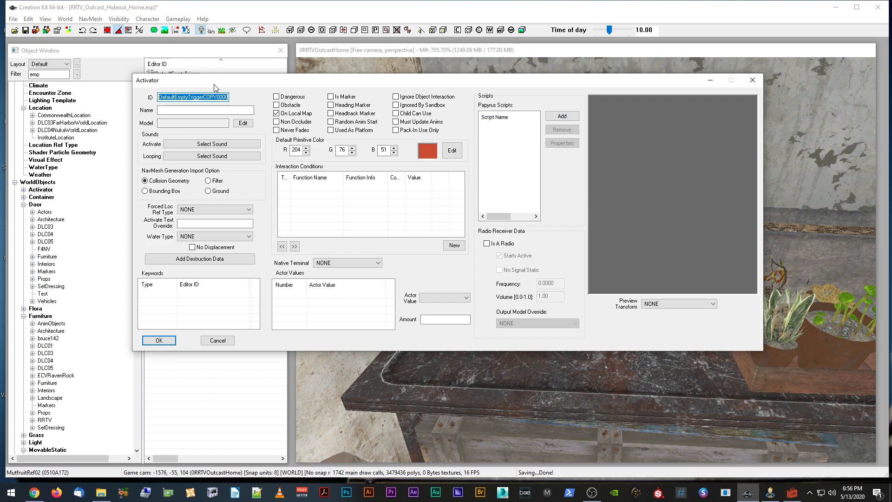
drag(214, 85, 221, 86)
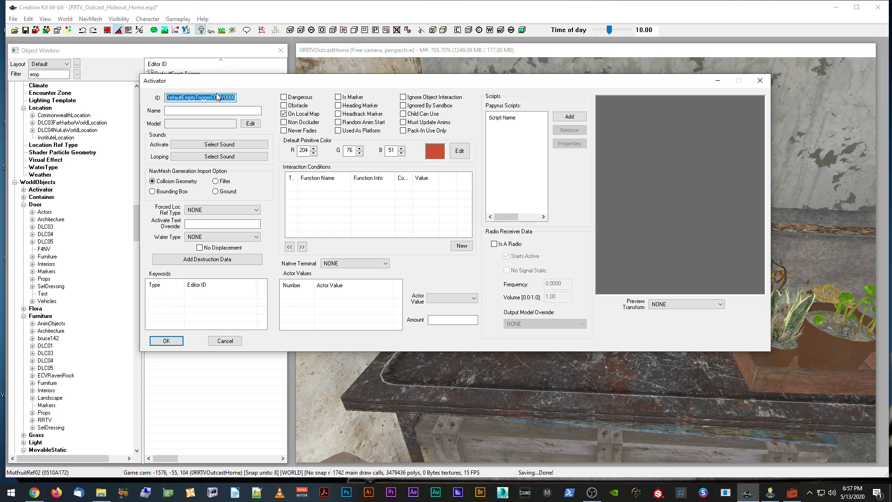
key(BackSpace)
text(0RRTV)
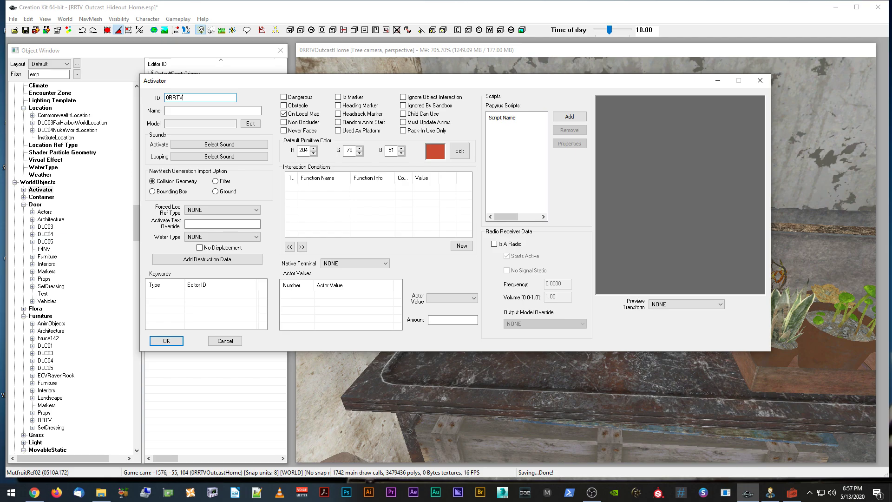
drag(226, 83, 313, 103)
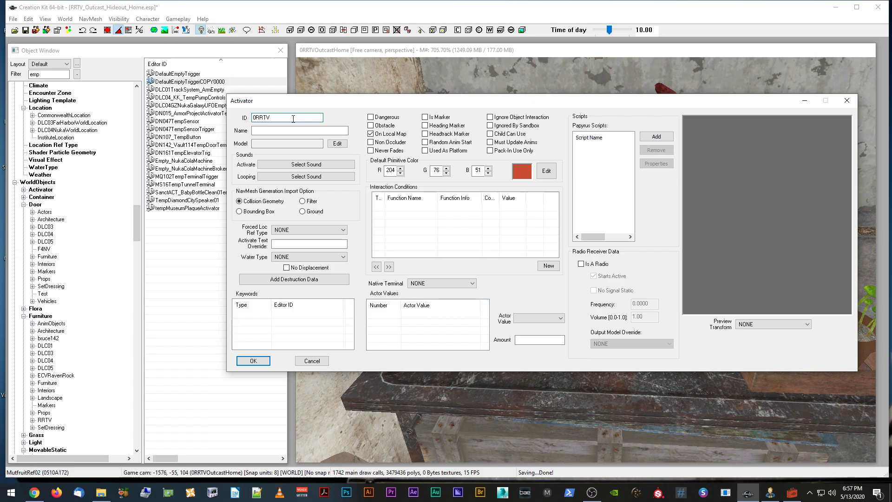
text(_0utcast)
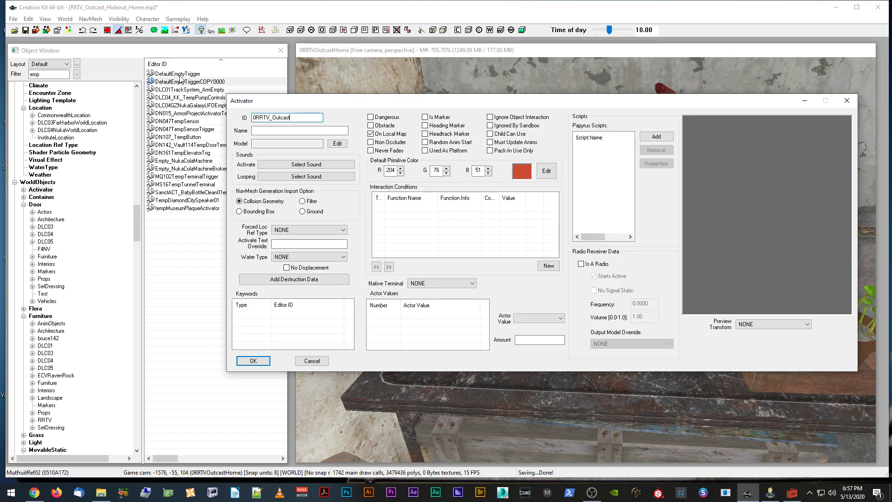
drag(286, 98, 374, 103)
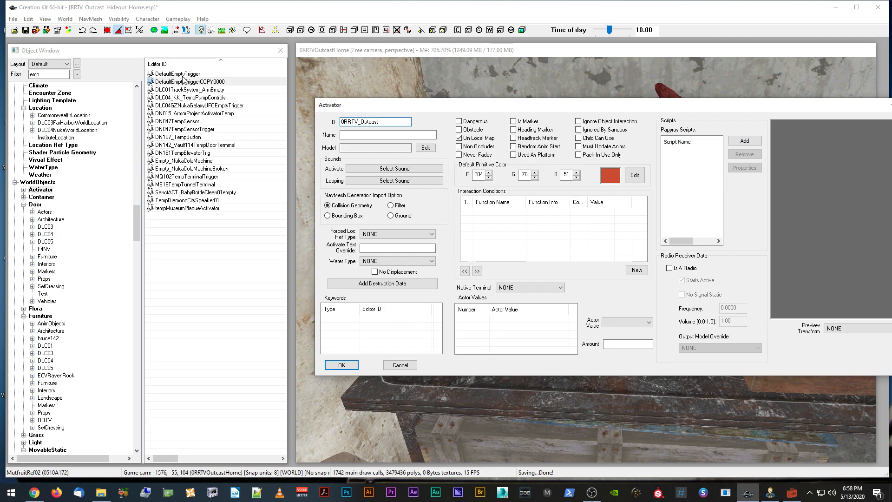
drag(428, 107, 366, 90)
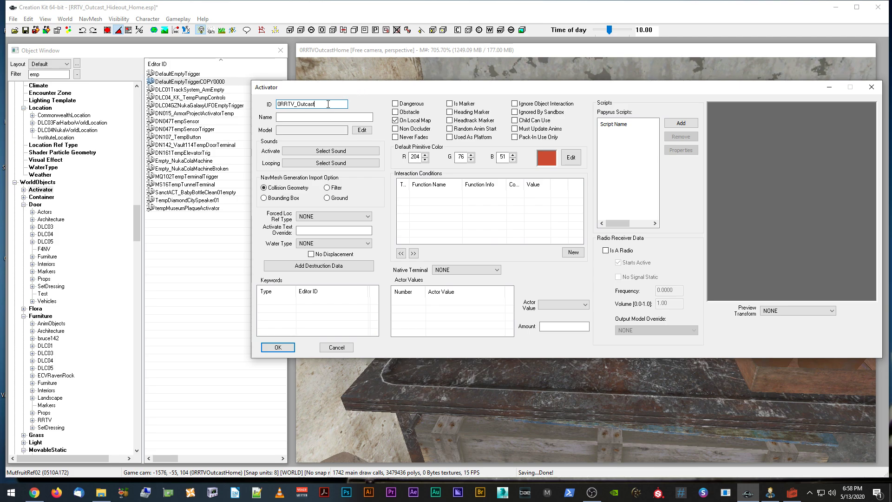
Check the settings of the original DefaultEmptyTrigger activator and cancel out of it.
double_click(171, 73)
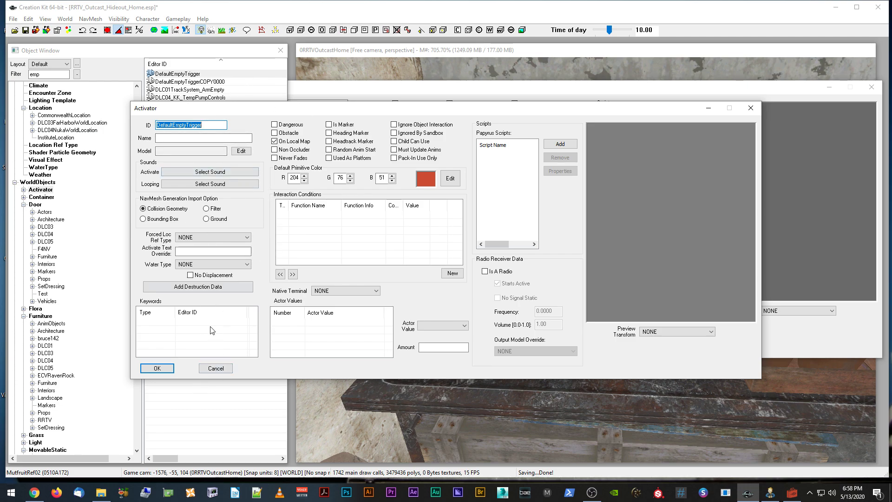
click(218, 368)
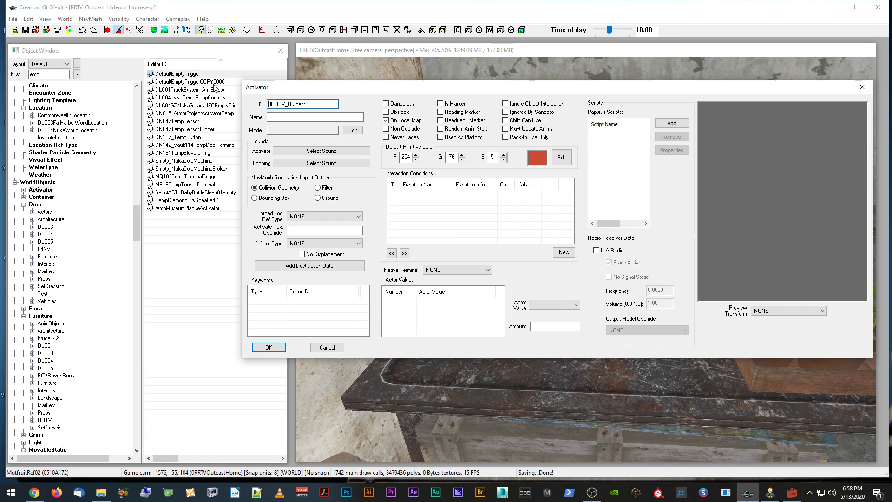
drag(337, 87, 356, 87)
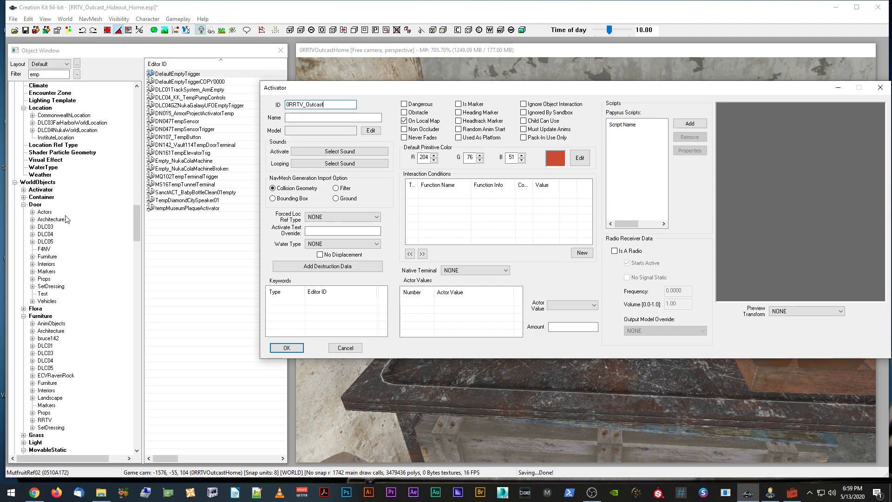
Browse the Static object categories, including the Metal and CombatArmor subgroups of Armor, and go back to the first category.
scroll(78, 346, down, 3)
scroll(78, 346, down, 13)
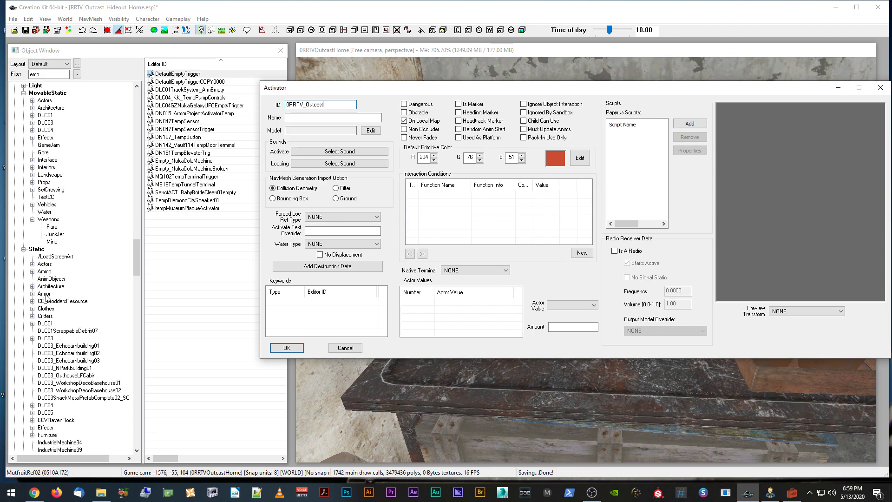
click(45, 295)
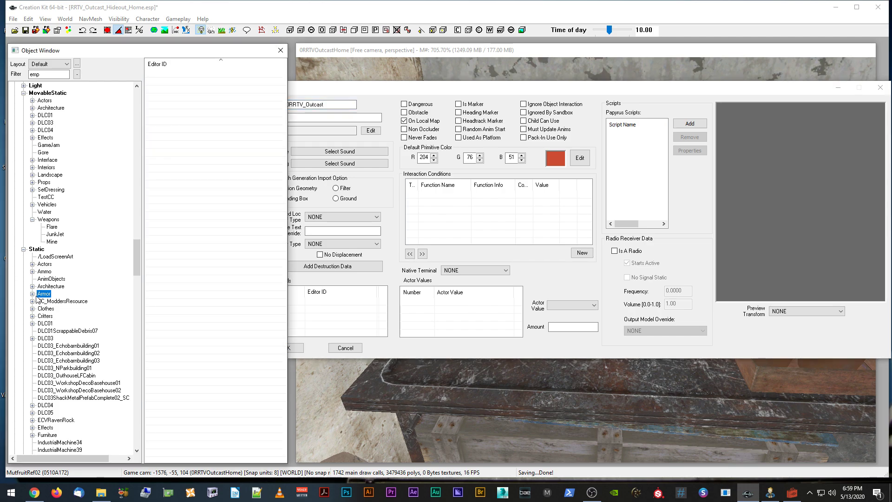
click(32, 293)
click(56, 308)
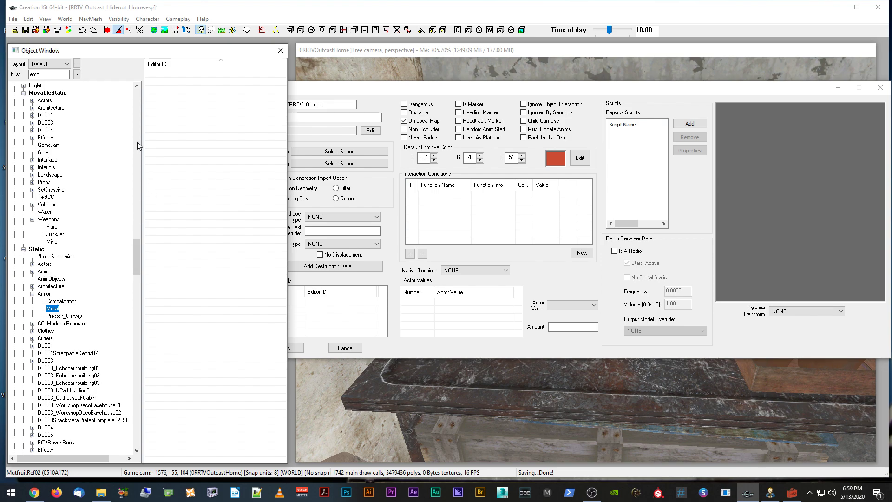
click(61, 301)
drag(135, 263, 135, 106)
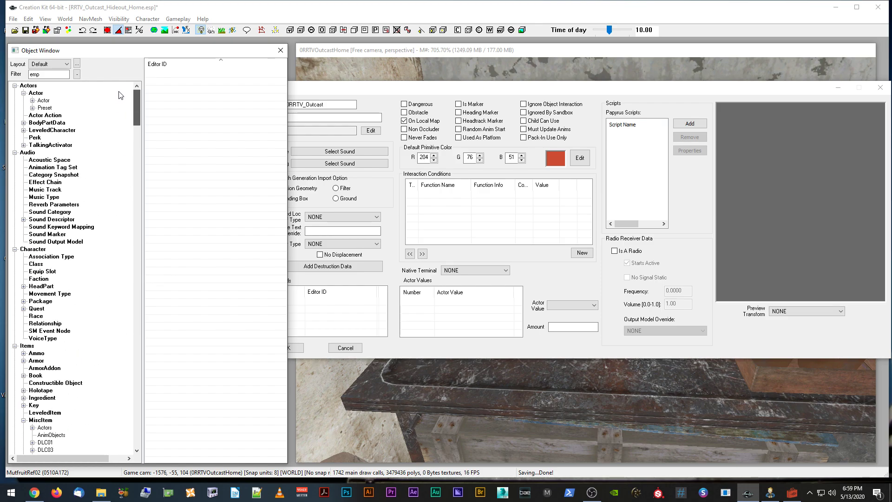
List the Activator objects under WorldObjects while the new activator remains open for editing.
click(327, 82)
drag(383, 94, 348, 84)
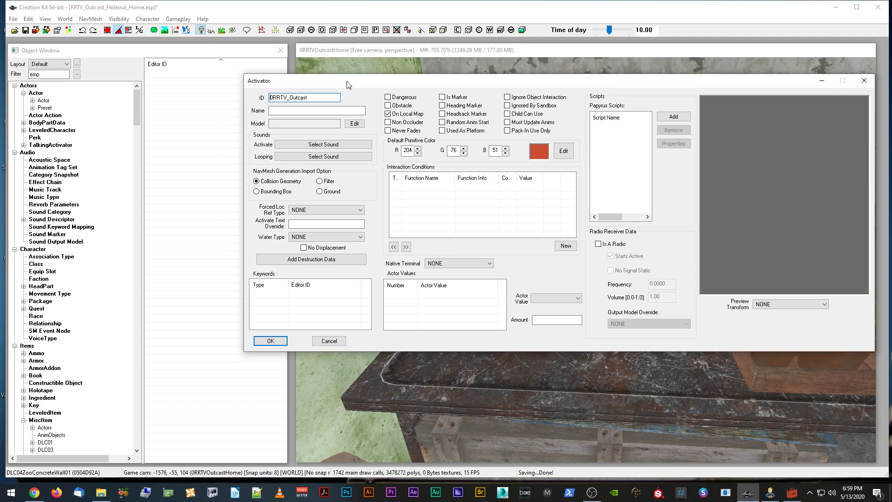
drag(333, 84, 329, 83)
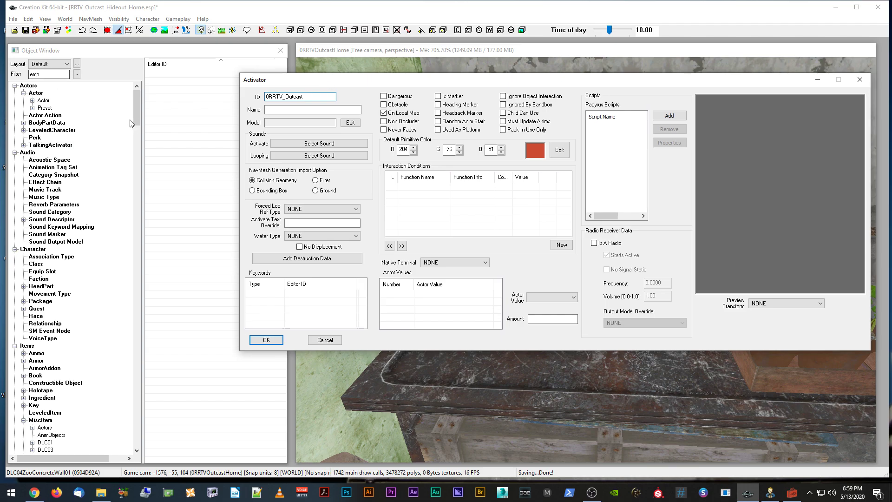
scroll(78, 260, down, 8)
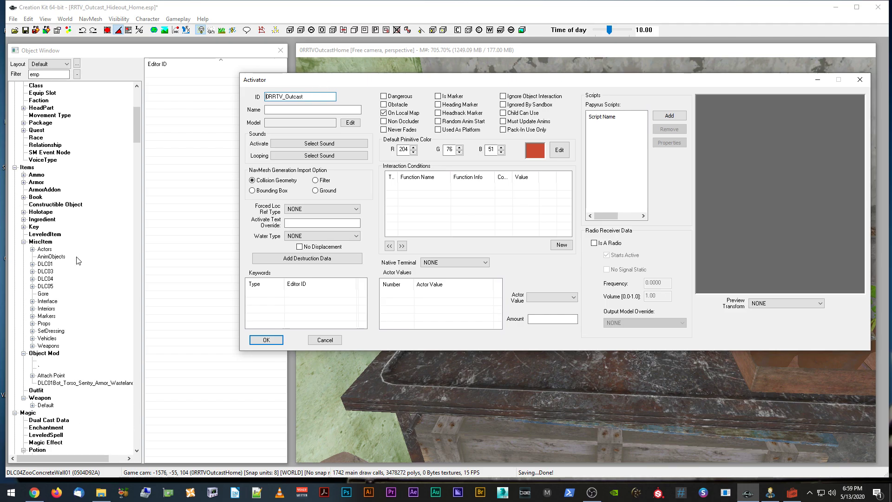
scroll(78, 261, up, 8)
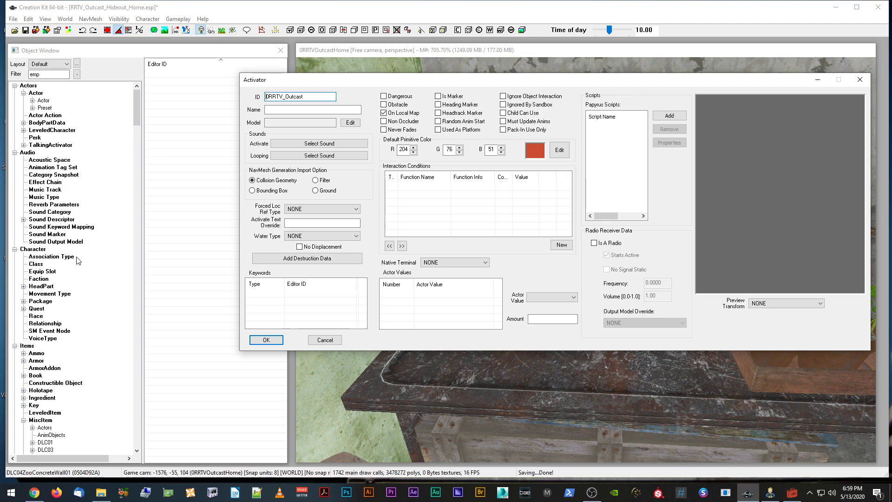
scroll(78, 260, down, 17)
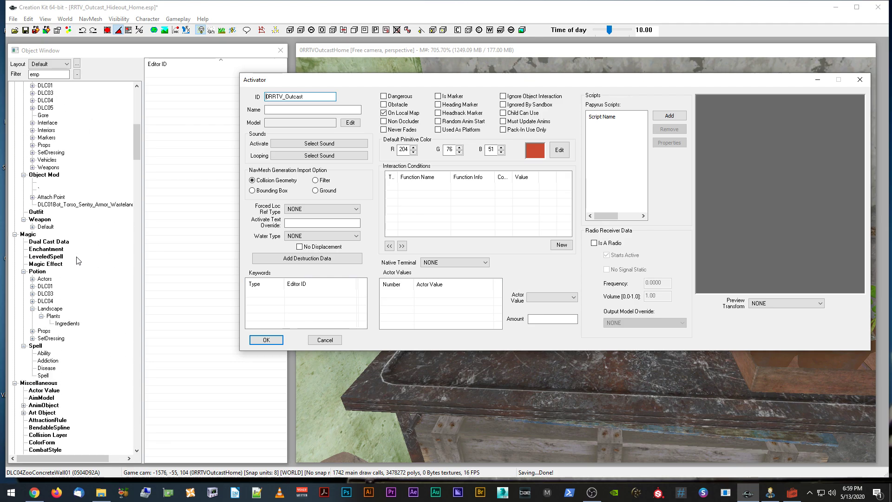
scroll(75, 258, down, 12)
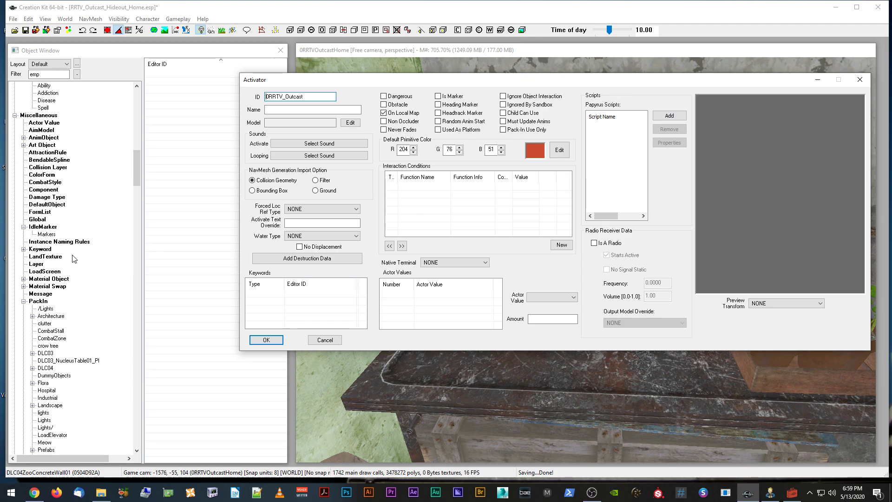
scroll(74, 258, down, 14)
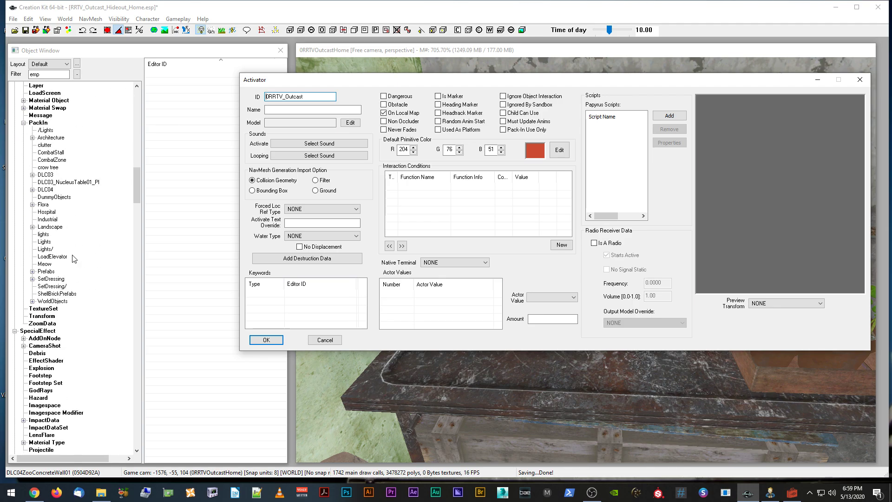
scroll(74, 259, down, 6)
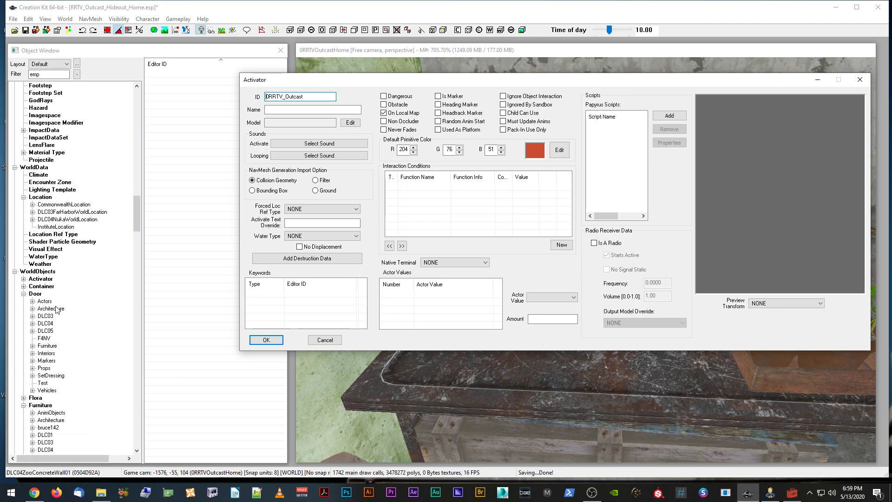
click(44, 280)
Complete the duplicated activator's ID as 0RRTV_Outcast_MutfruitTrigger.
click(314, 96)
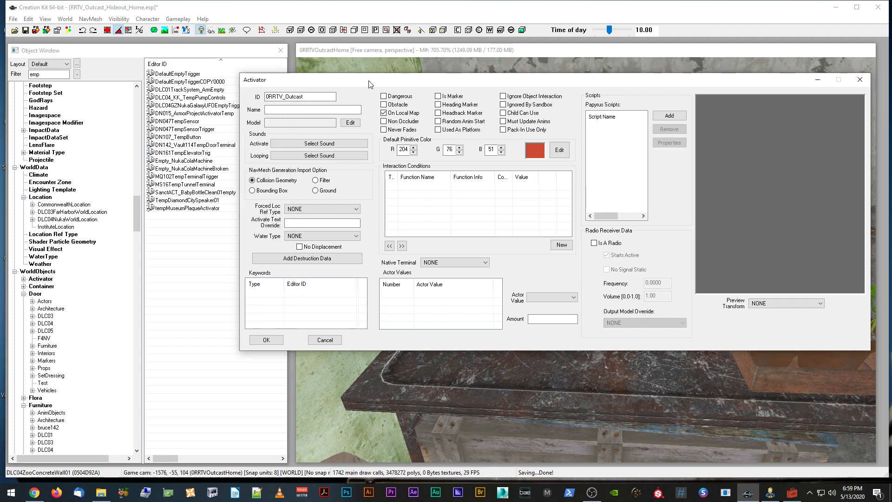
text(_M)
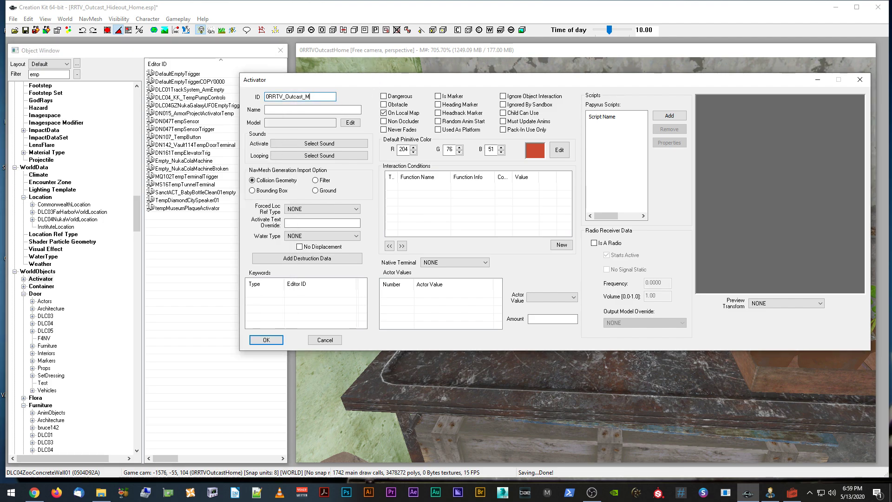
text(utfruitTrigger)
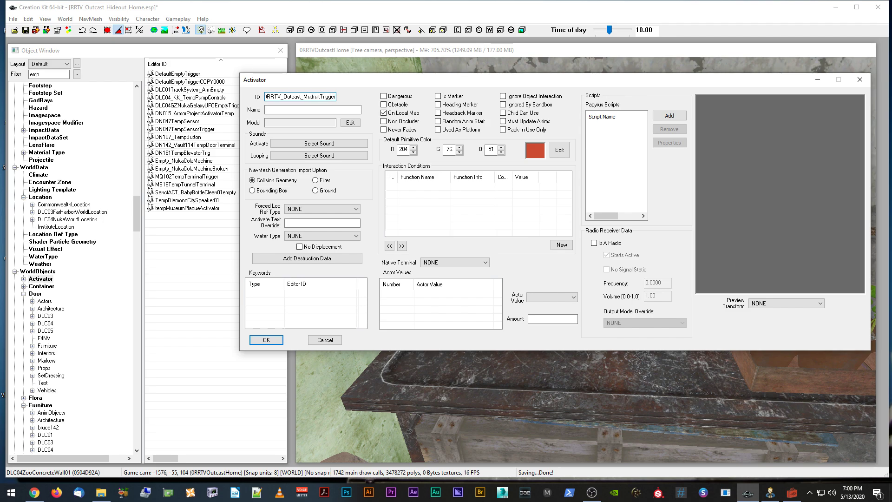
Name the new trigger activator Mini Mutfruit and accept its settings.
click(303, 112)
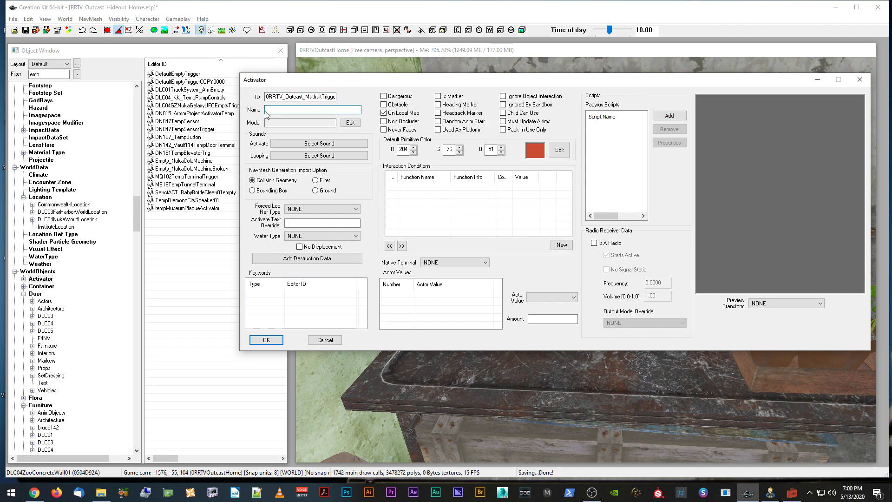
drag(304, 83, 339, 82)
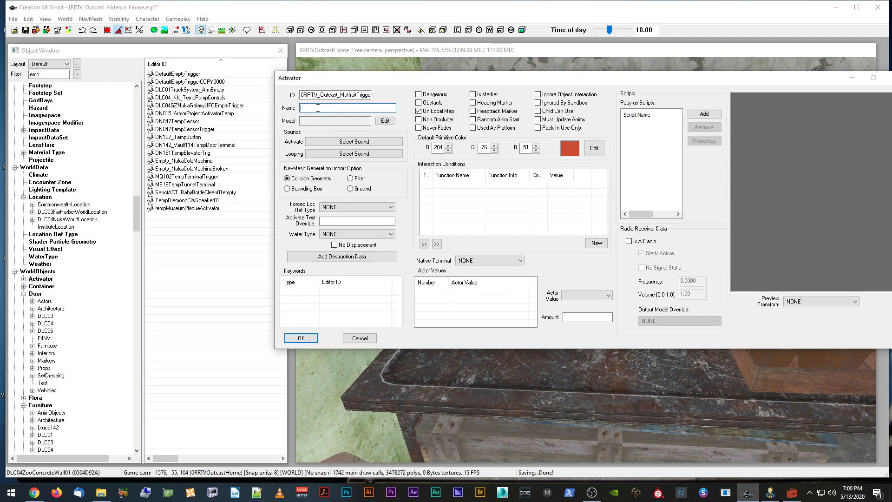
text(Min)
text(i Minu)
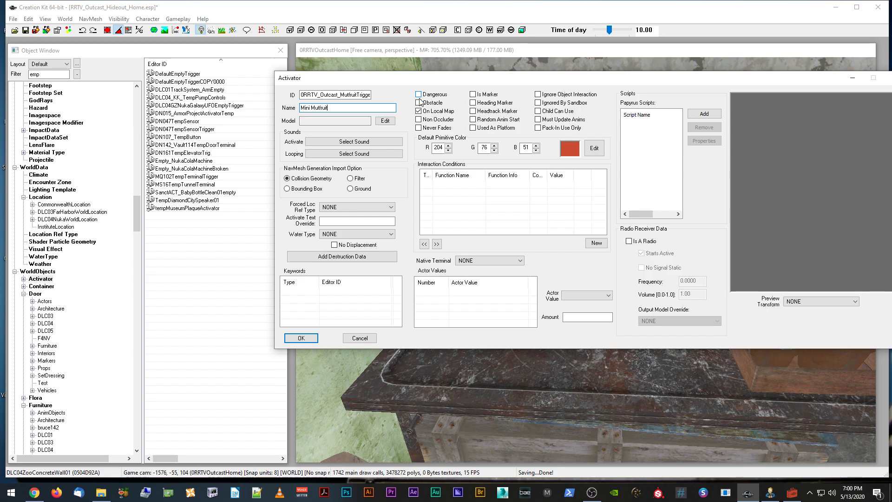
drag(445, 80, 389, 63)
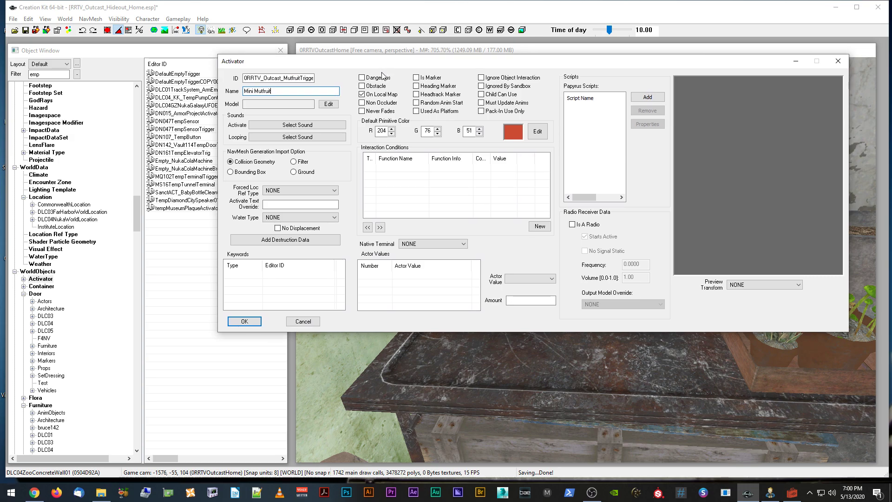
click(244, 321)
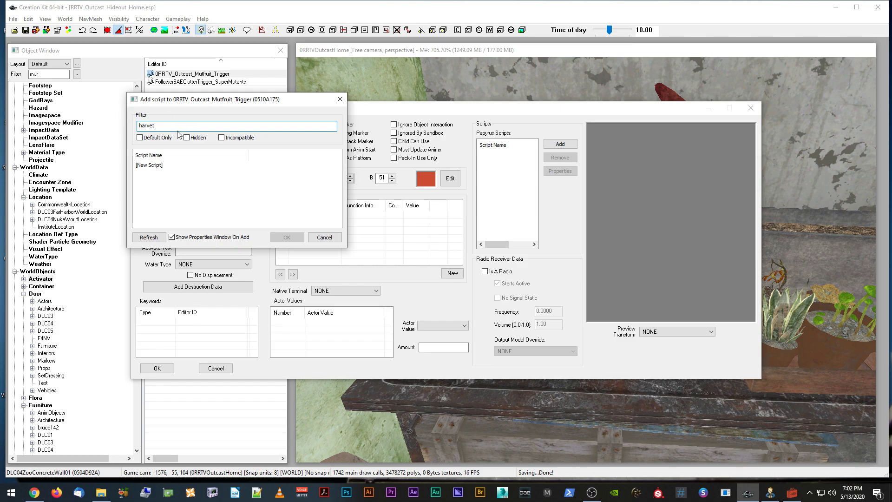
Search the scripts for "harvest" and "item", and attach RRTV_HydroponicsScriptThreeItem to the mutfruit trigger.
text(st)
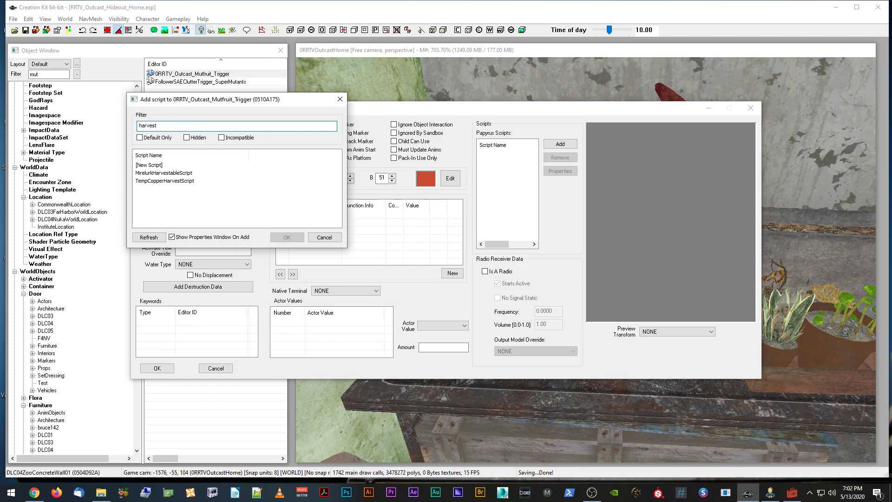
drag(167, 126, 110, 128)
text(c)
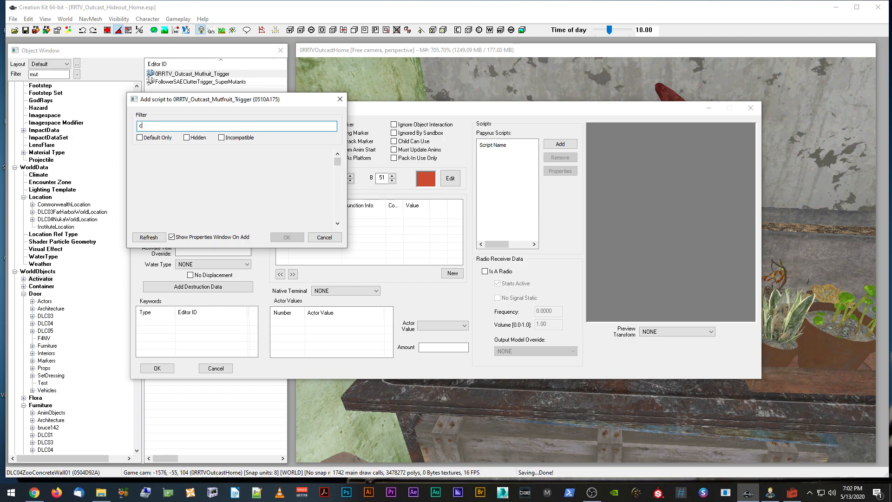
key(BackSpace)
text(item)
click(165, 213)
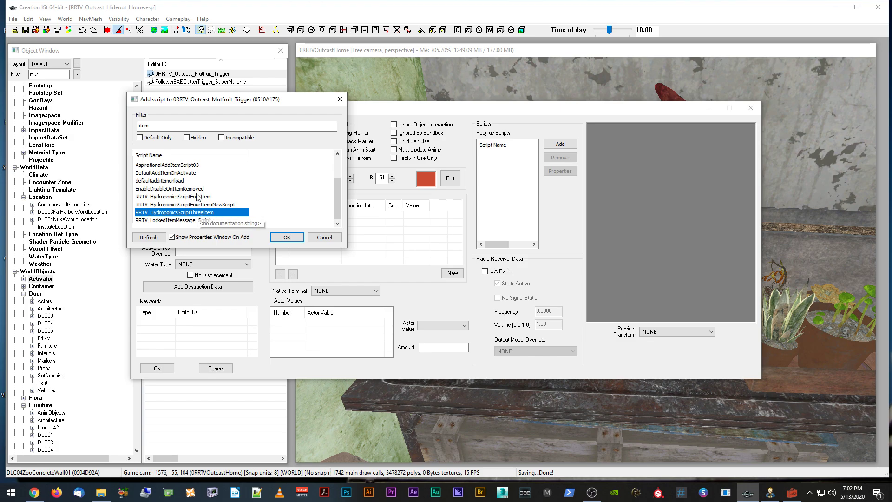
double_click(196, 212)
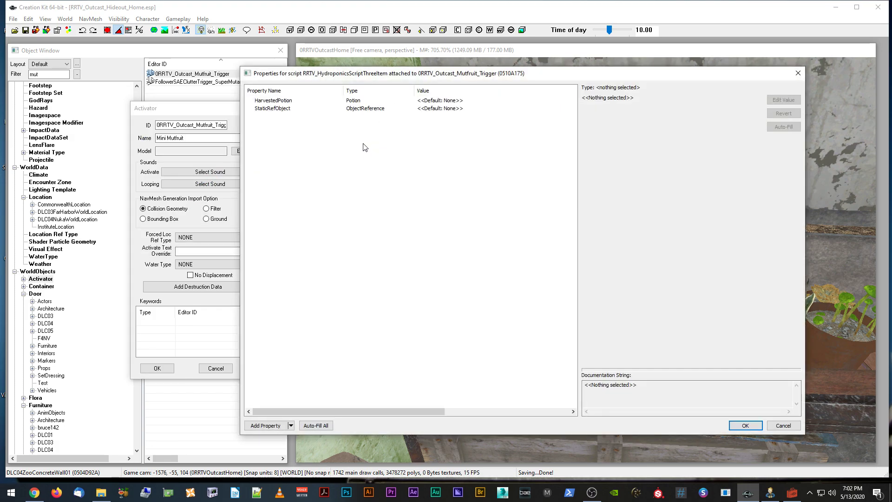
Accept the attached script and the activator with the script properties unchanged, and save the plugin.
click(745, 425)
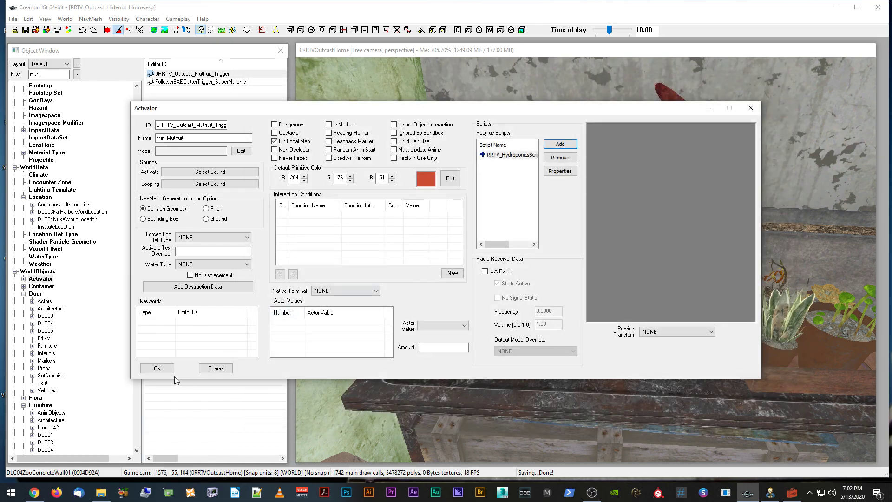
click(151, 370)
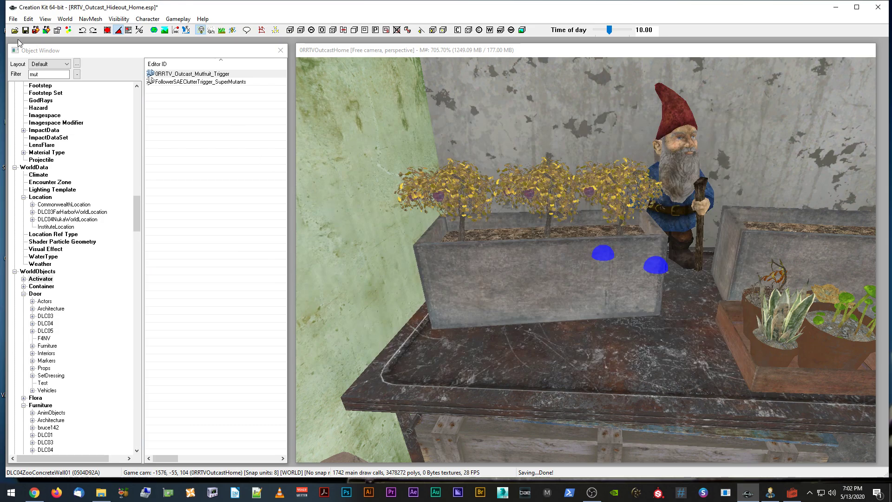
click(26, 30)
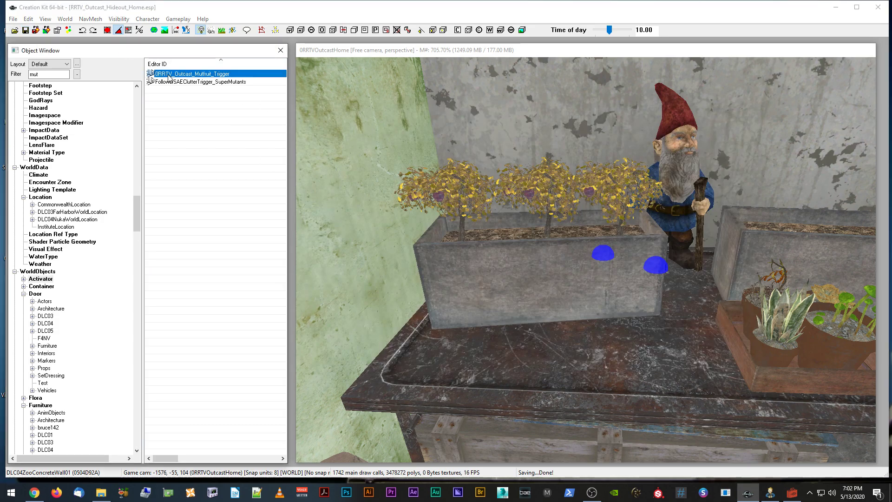
Reopen the 0RRTV_Outcast_Mutfruit_Trigger activator, view the properties of its attached script, and cancel the property view.
key(Return)
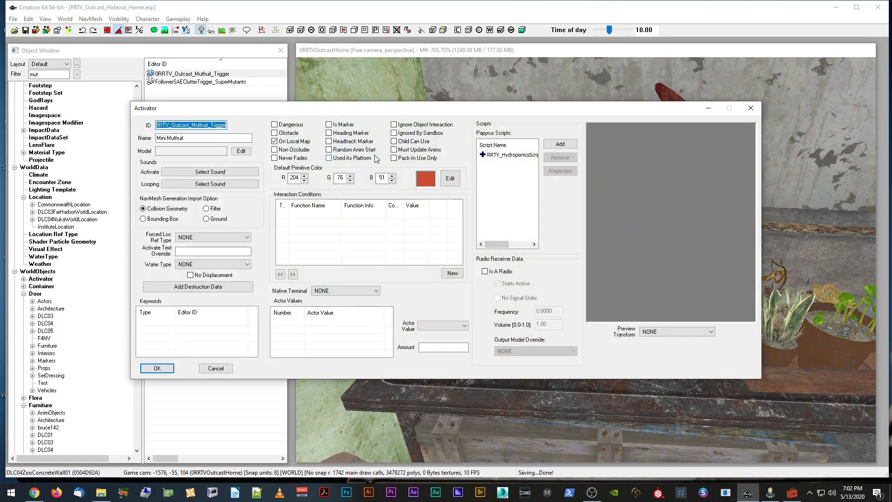
click(509, 156)
click(559, 171)
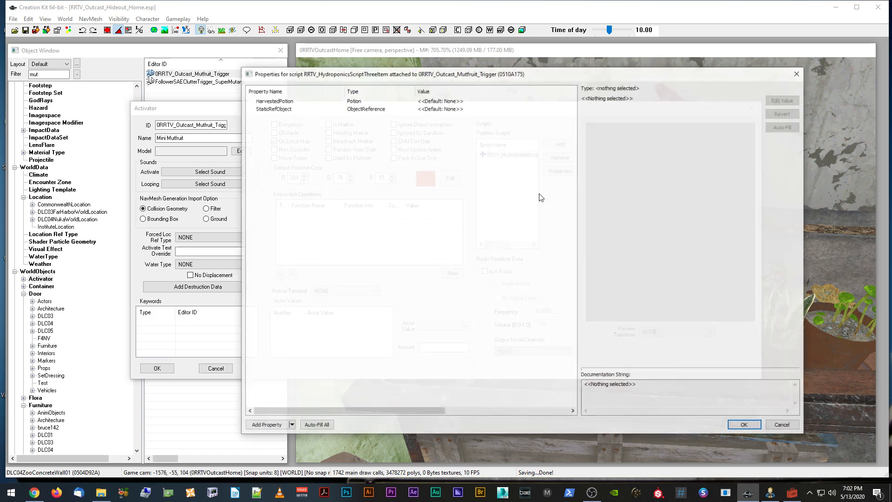
click(789, 425)
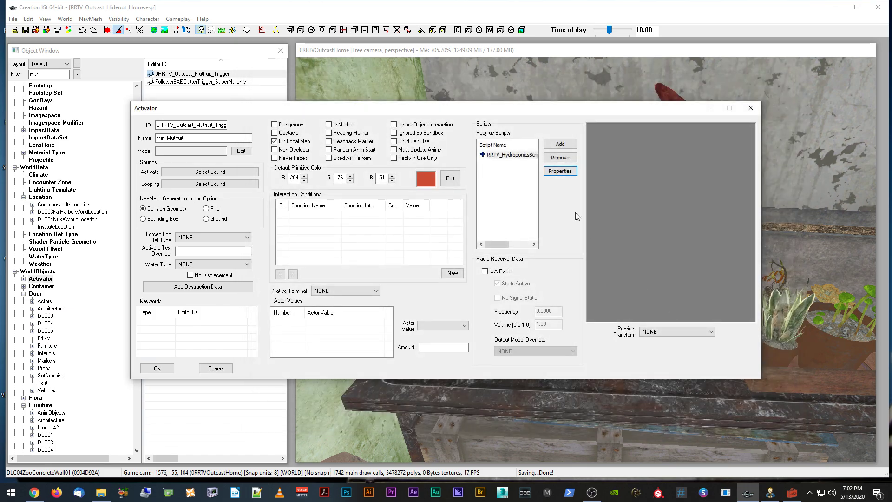
Review the source code of the RRTV_HydroponicsScriptThreeItem script and close it without editing.
right_click(501, 156)
click(534, 223)
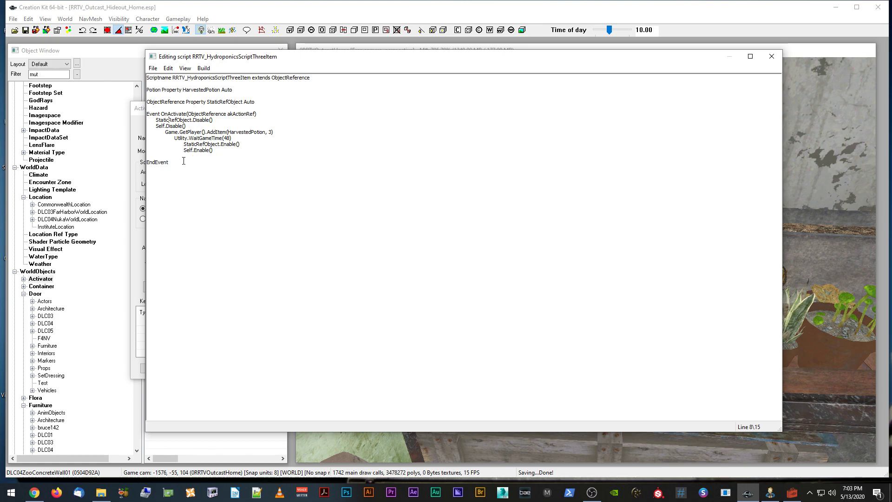
click(771, 56)
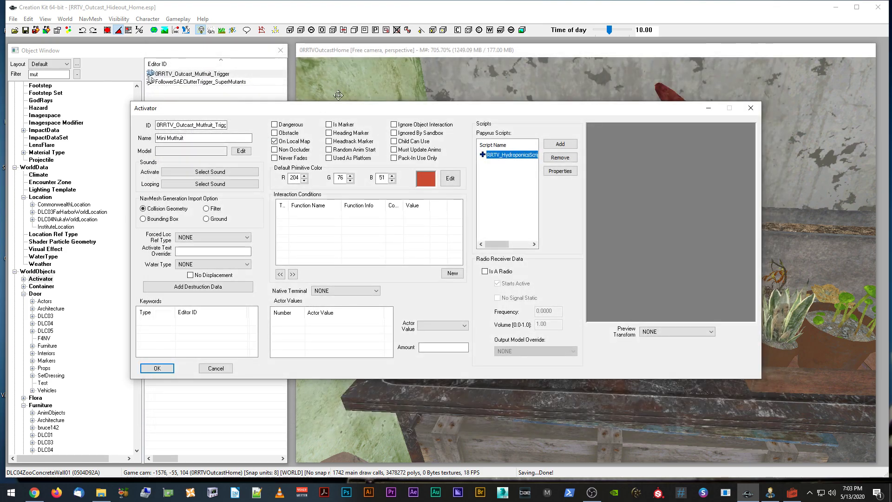
Check the attached hydroponics script's property list once more and cancel out of the mutfruit trigger activator.
drag(315, 112, 355, 99)
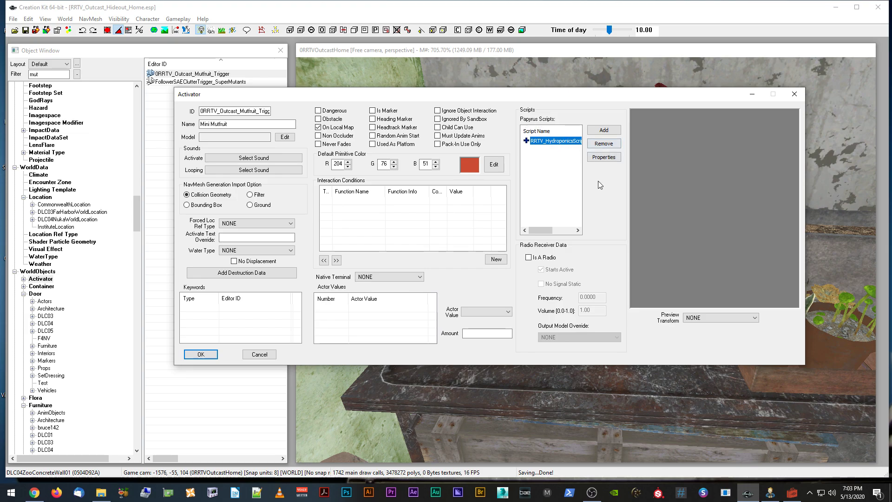
mouse_move(542, 97)
mouse_down()
mouse_move(576, 91)
mouse_move(526, 88)
mouse_up()
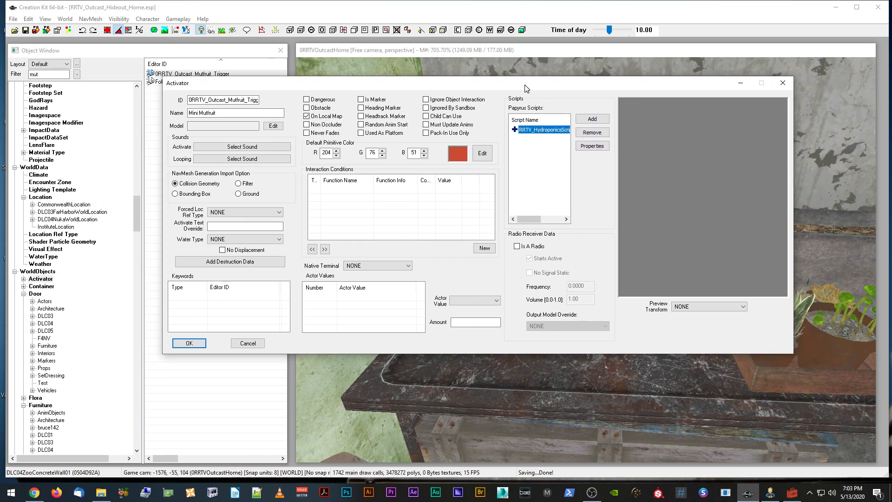
double_click(539, 130)
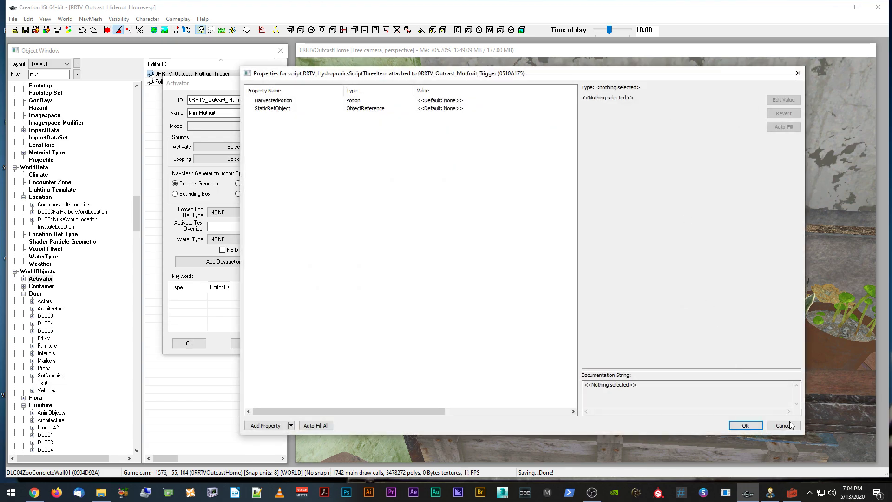
click(788, 424)
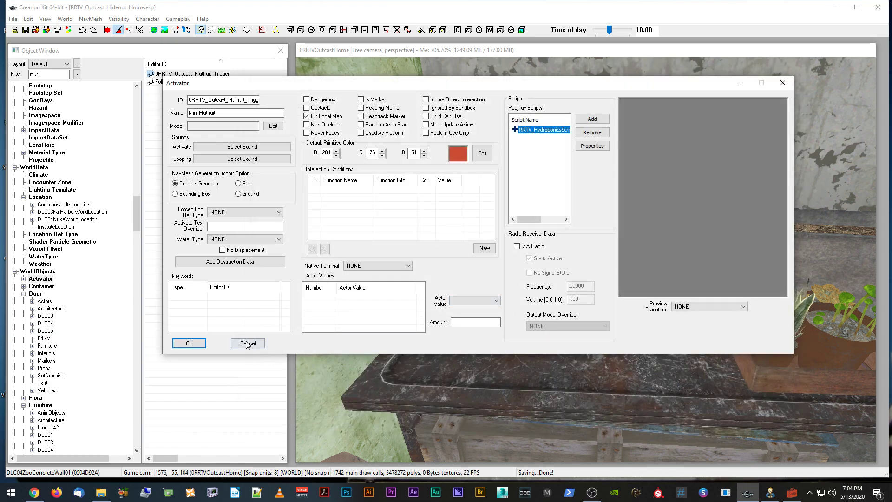
click(248, 343)
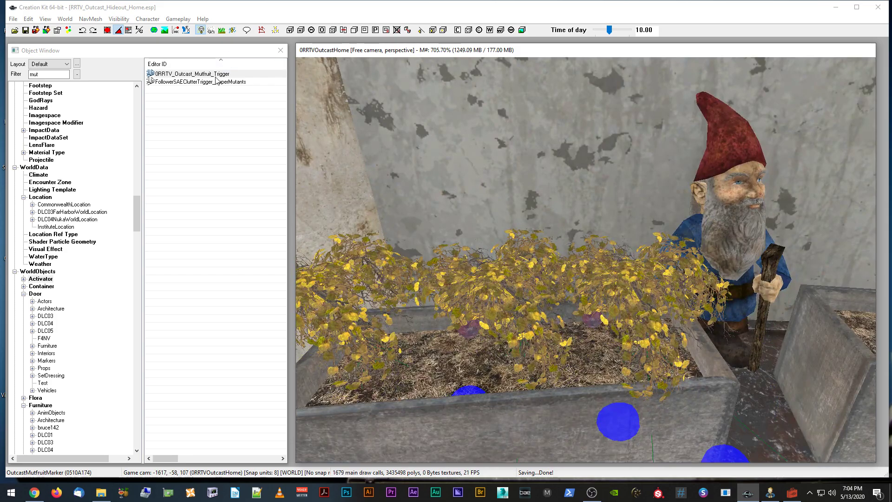
In the 0RRTV_Outcast_Mutfruit_Trigger activator's script properties, set StaticRefObject to OutcastMutfruitMarker (XMarker) in cell 0RRTVOutcastHome.
double_click(192, 73)
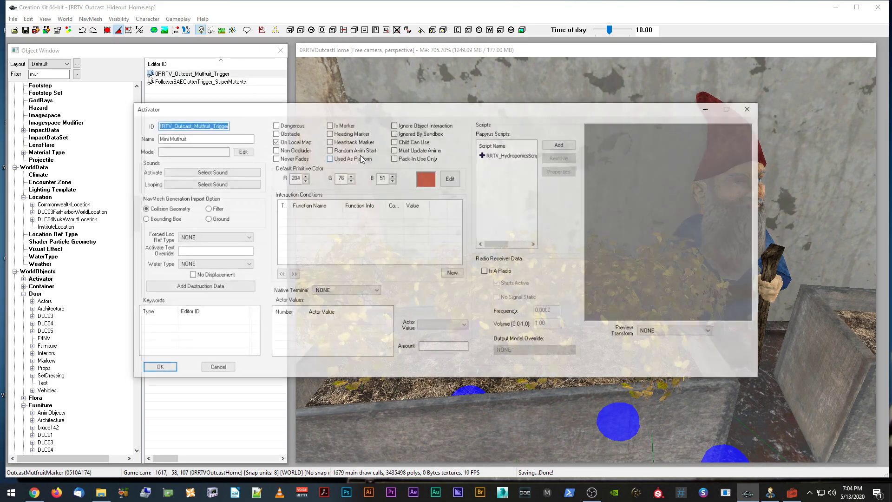
double_click(494, 155)
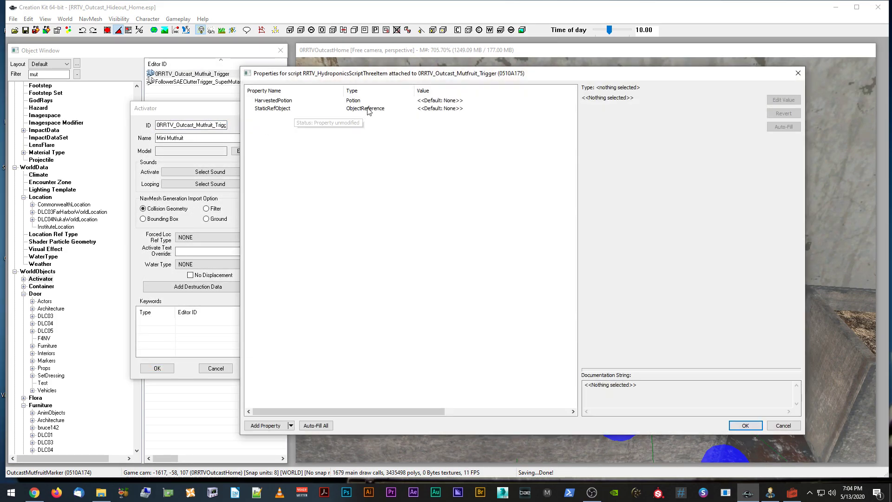
click(370, 109)
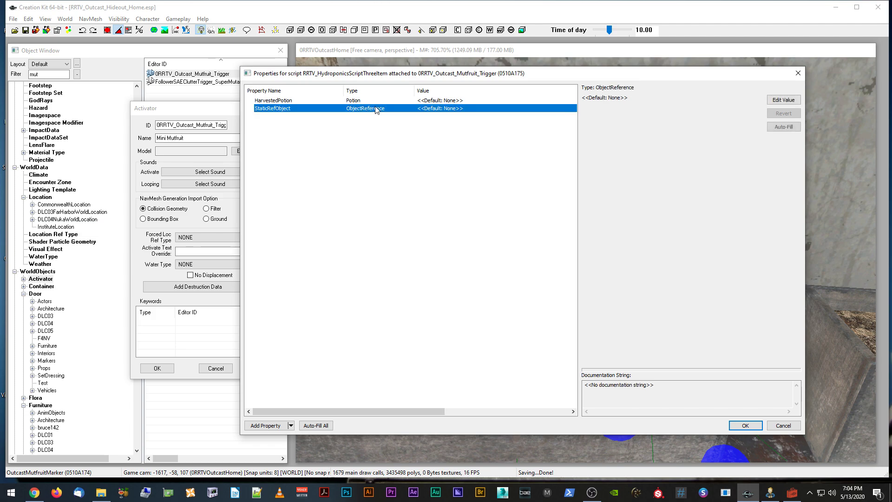
click(782, 101)
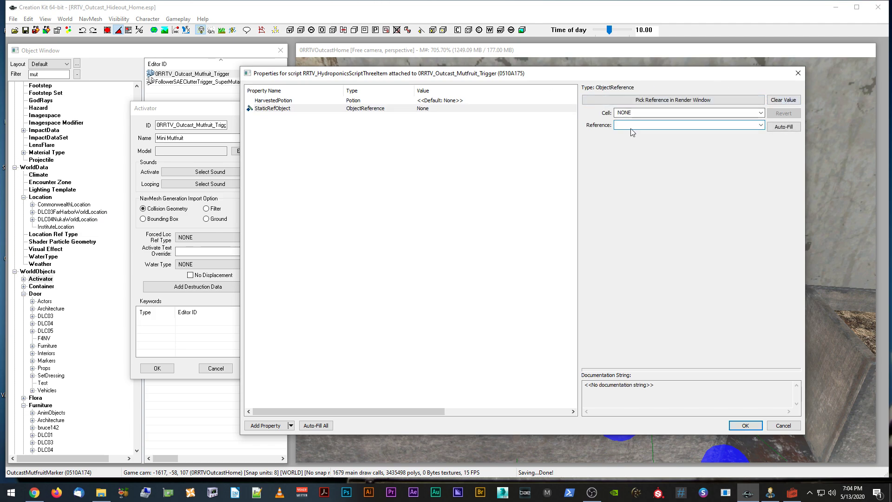
click(681, 113)
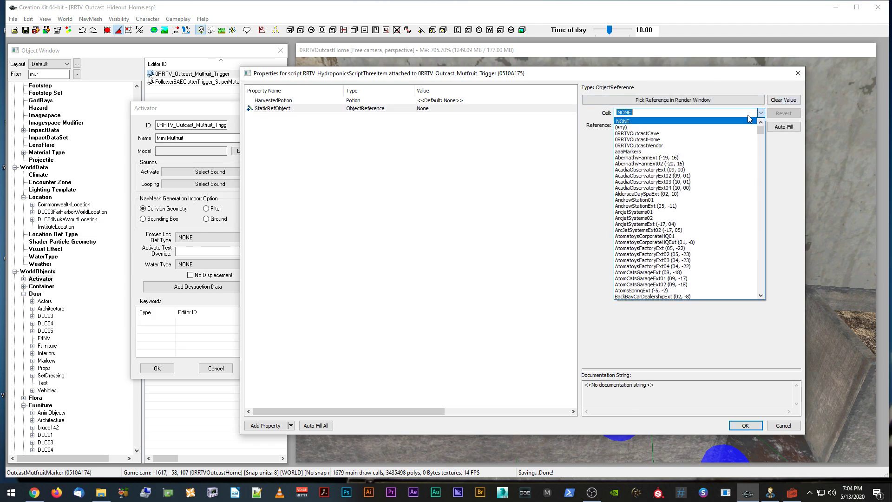
click(682, 140)
click(653, 125)
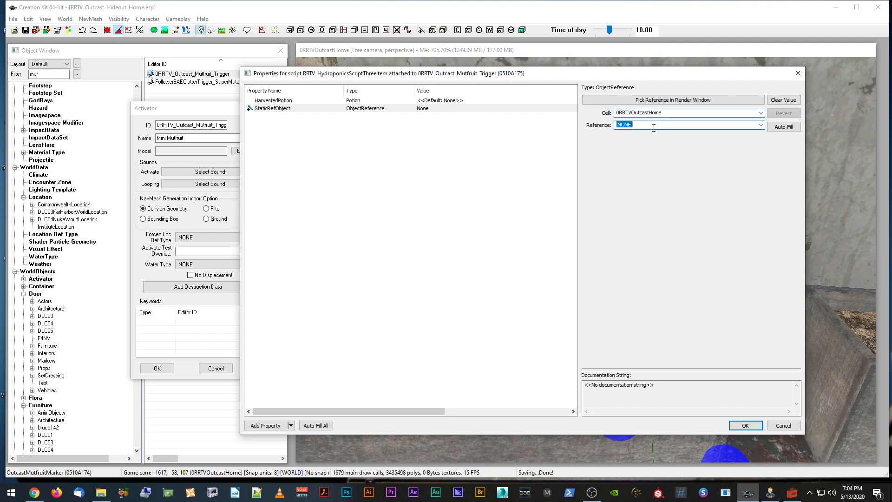
click(760, 125)
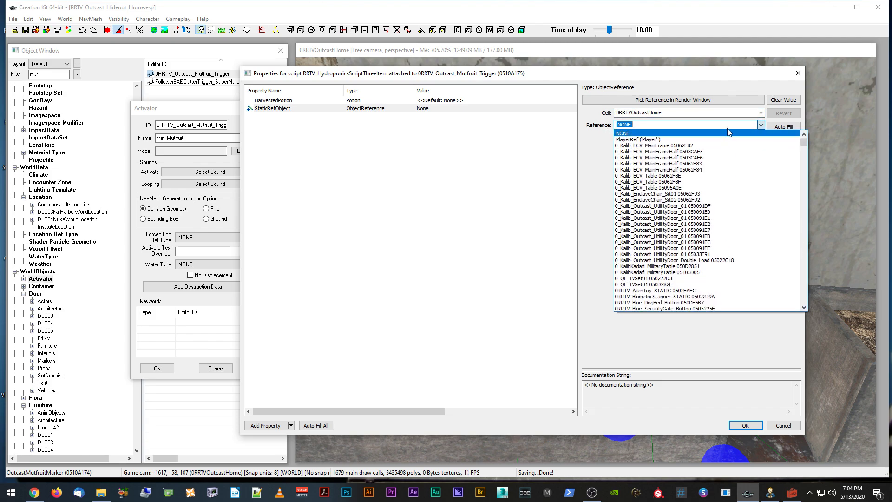
click(685, 126)
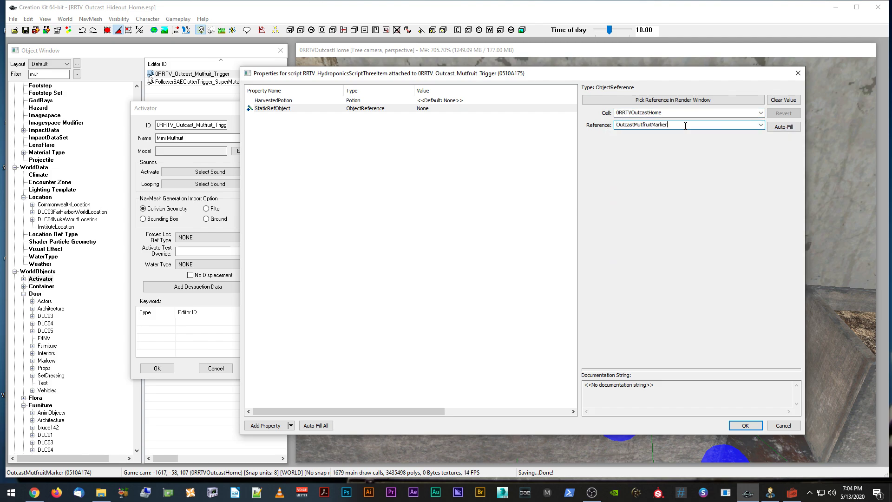
click(761, 125)
click(682, 133)
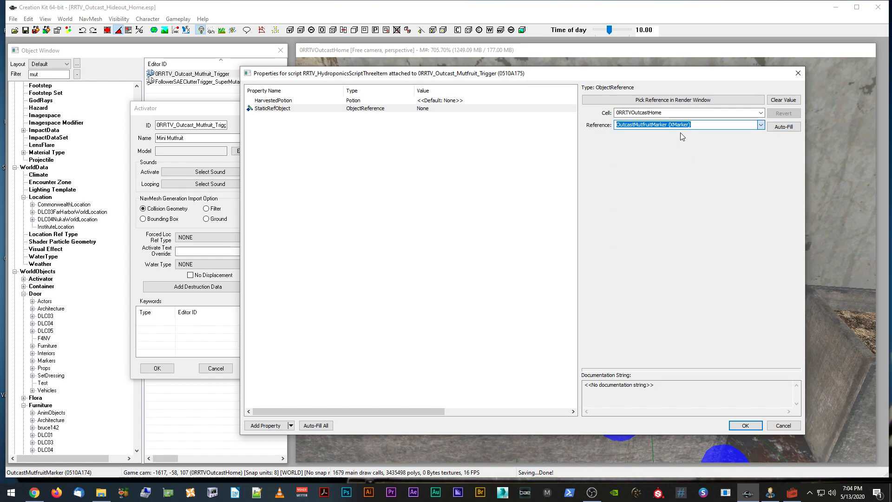
click(431, 111)
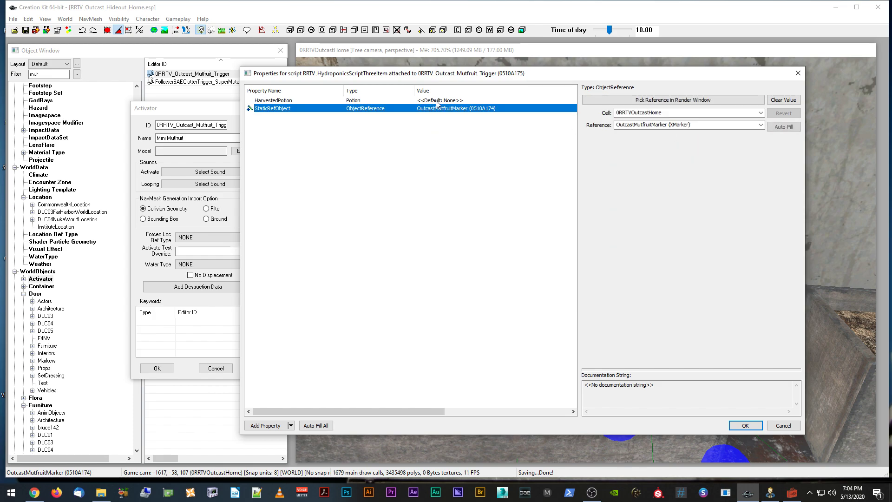
Set HarvestedPotion to MutfruitV81 using the filter v81, and accept the script properties and the activator.
click(441, 101)
click(786, 101)
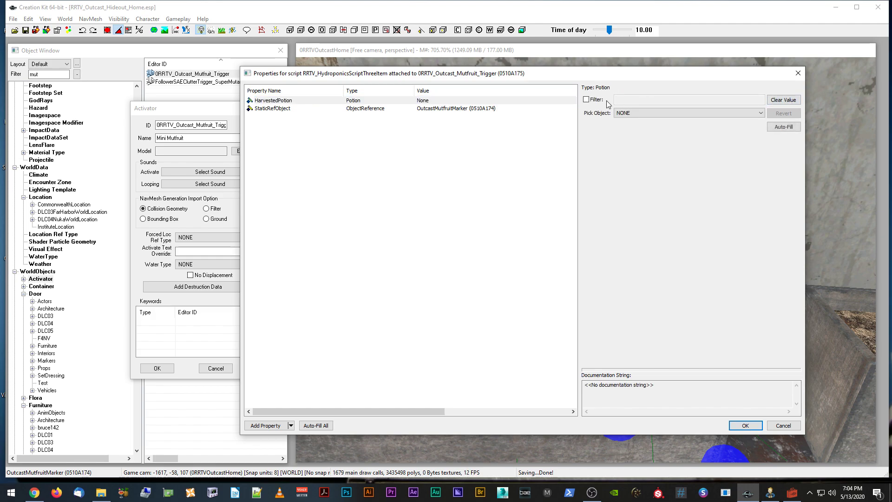
click(587, 100)
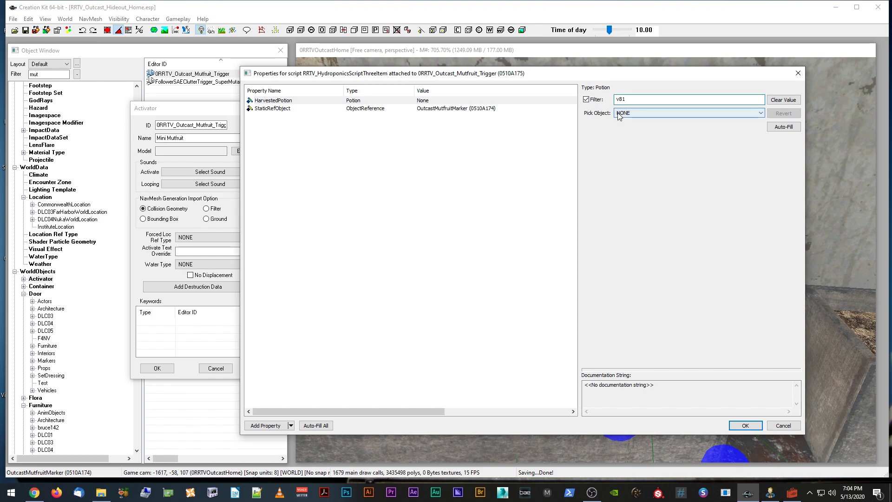
click(628, 113)
click(636, 146)
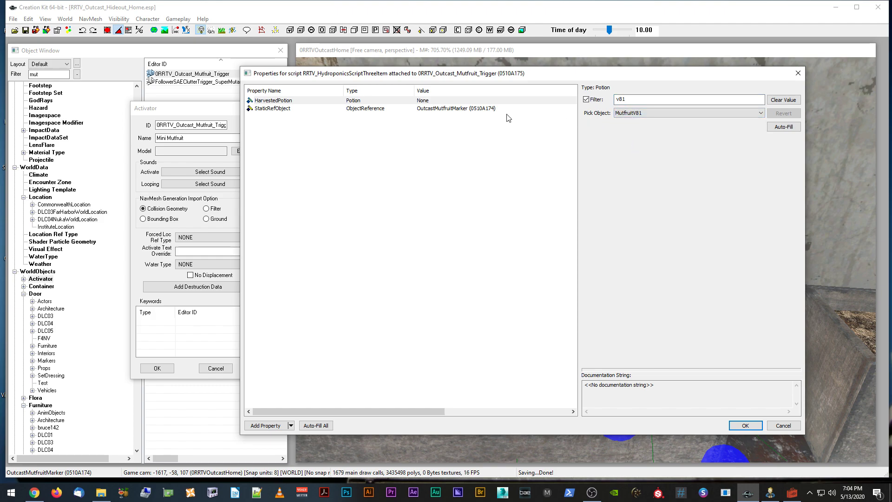
click(465, 110)
click(481, 102)
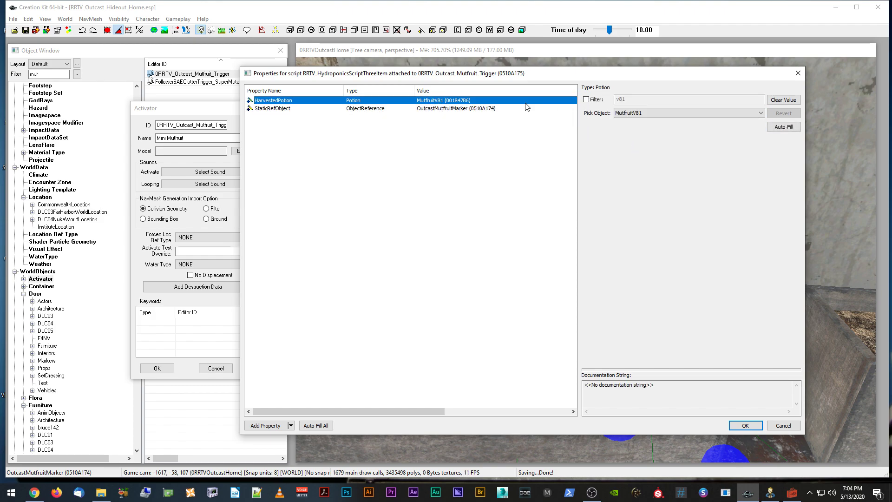
click(437, 108)
click(445, 101)
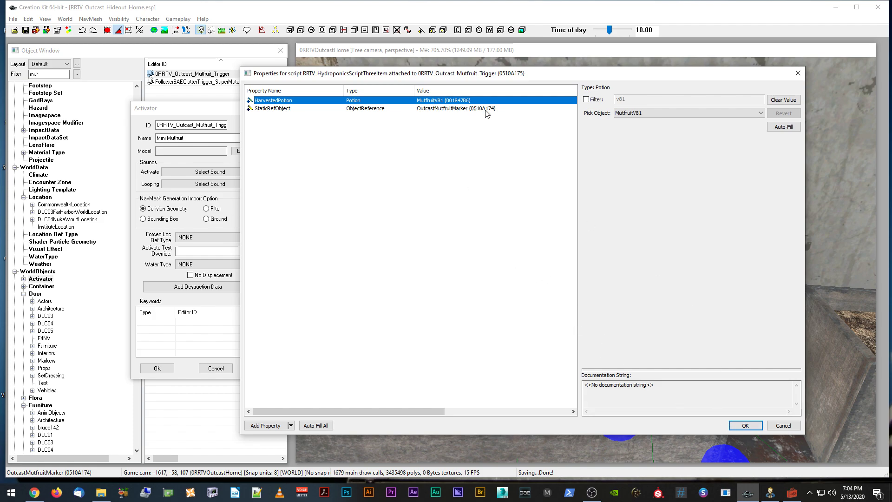
click(745, 425)
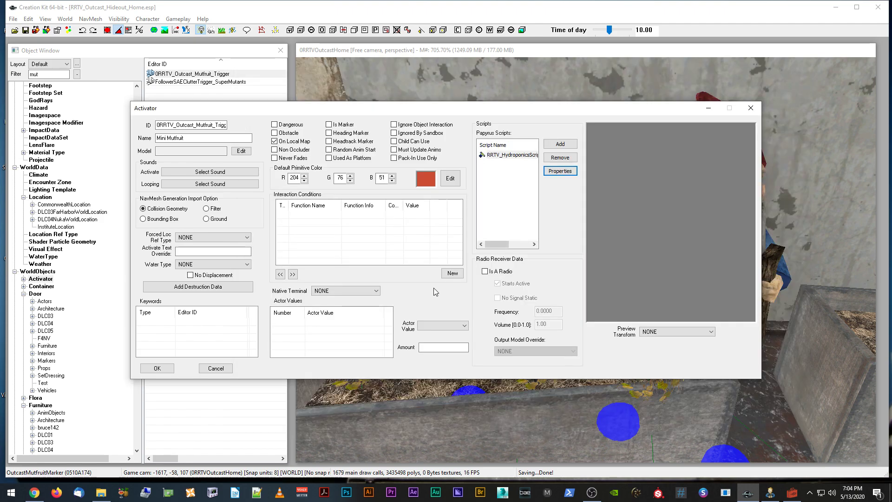
click(170, 373)
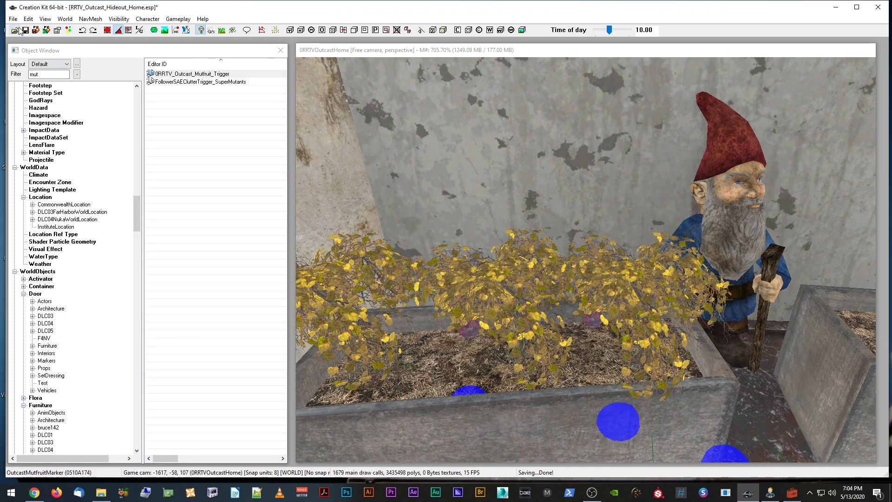
Filter the object list by v81 and show the matching Potion records.
double_click(48, 74)
text(v81)
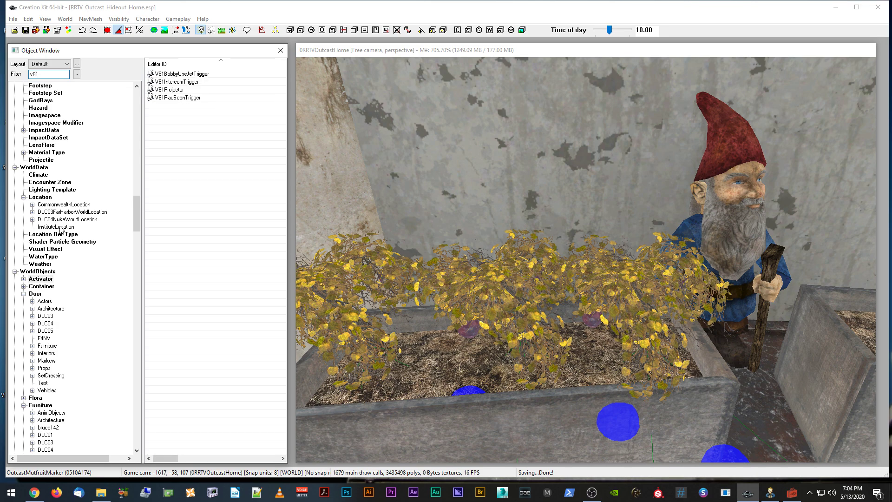
scroll(59, 226, up, 15)
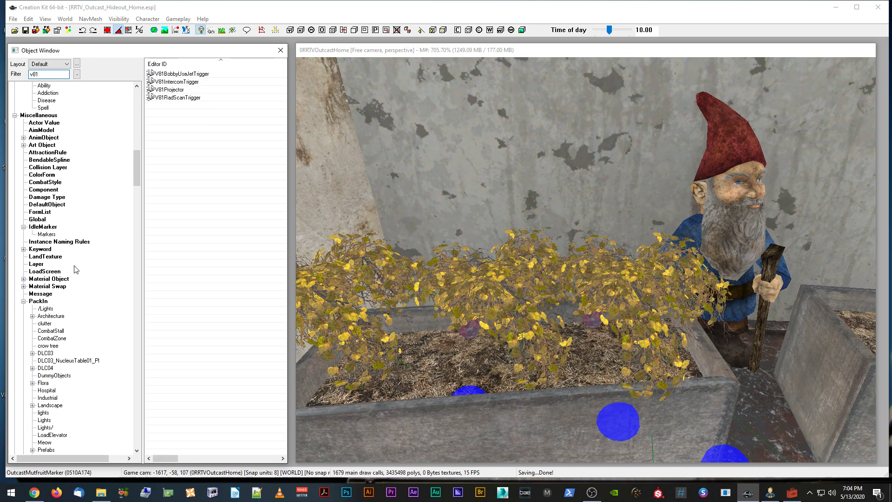
scroll(74, 271, up, 2)
scroll(55, 275, up, 4)
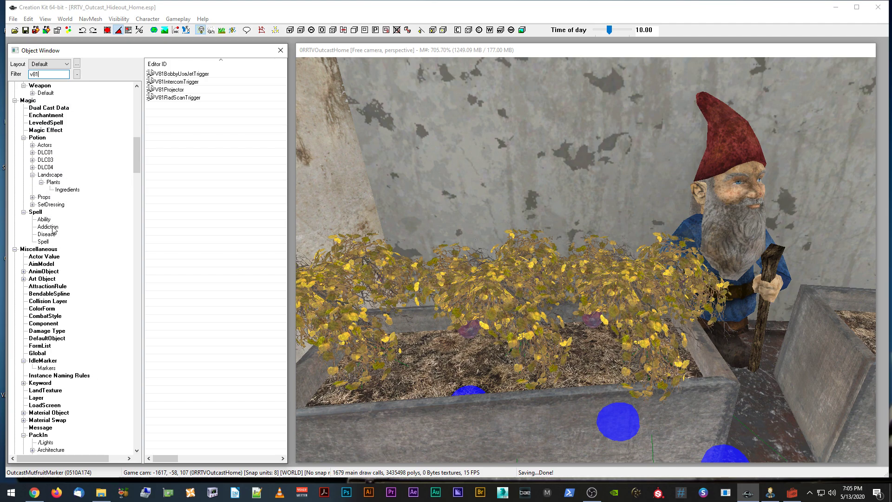
click(37, 138)
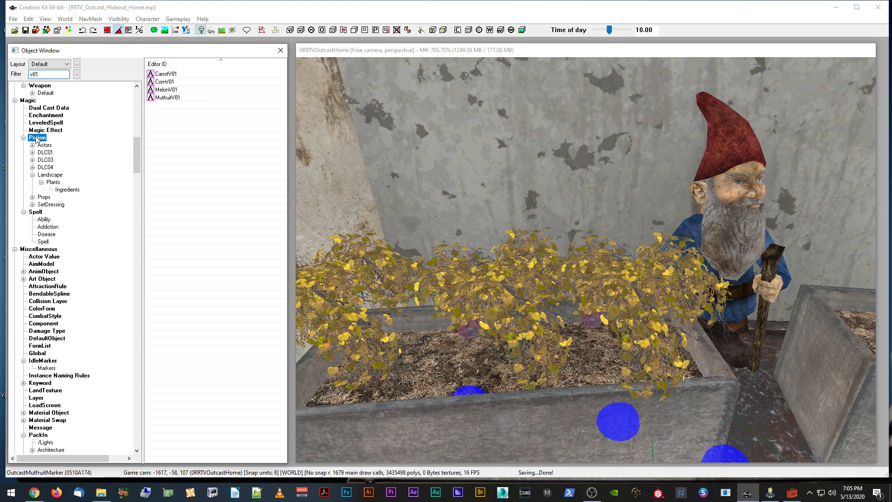
Inspect the MutfruitV81 and CornV81 potion records, and cancel out of both without editing.
click(167, 97)
double_click(167, 97)
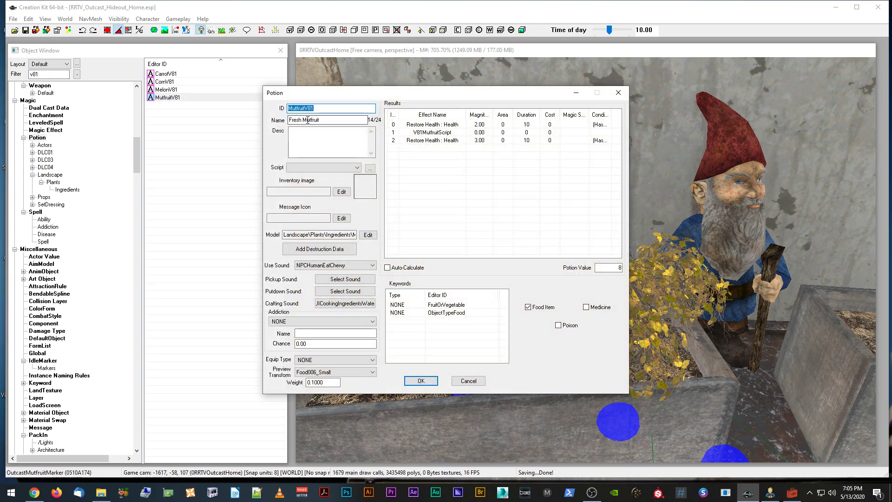
drag(309, 92, 372, 87)
click(158, 83)
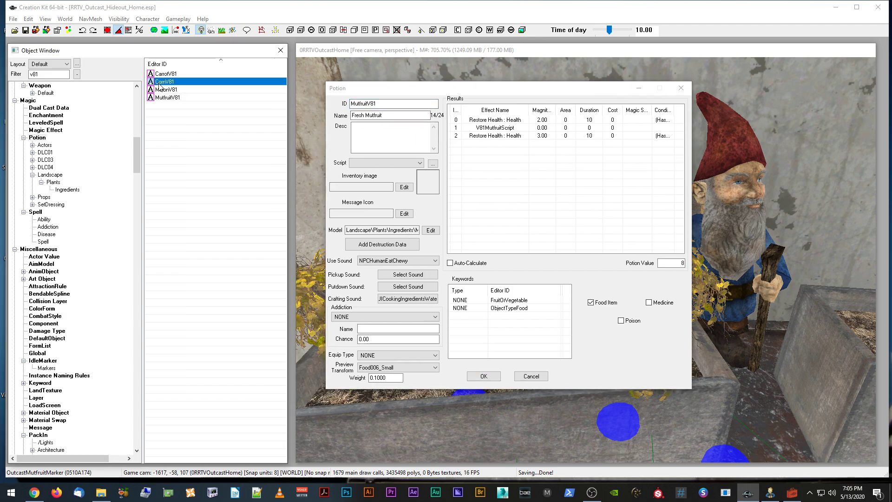
double_click(158, 83)
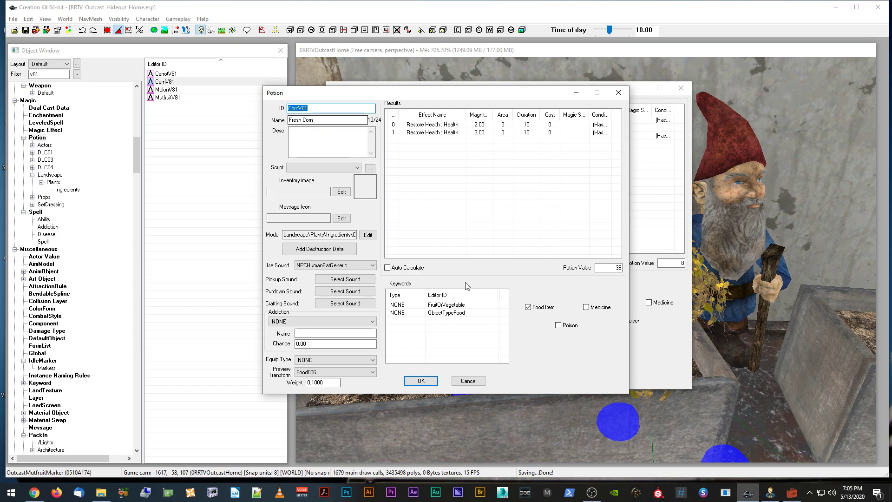
click(463, 380)
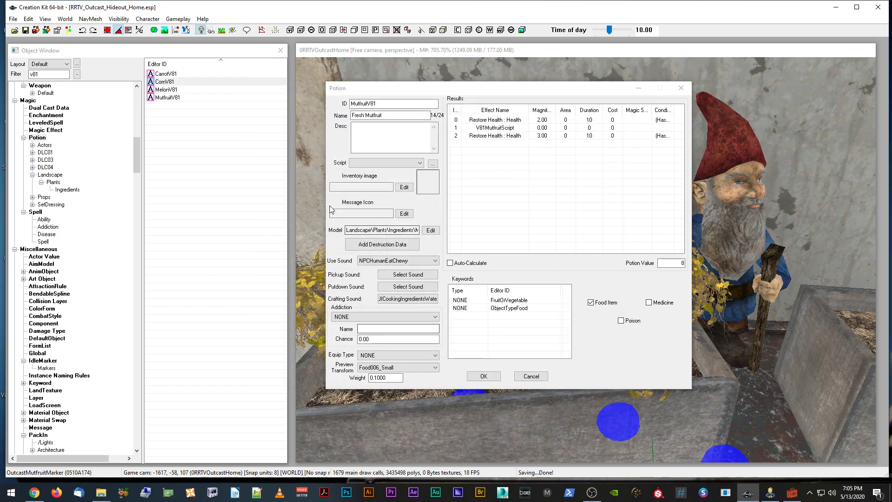
click(530, 378)
Filter the object list by mut and show the matching Activator records.
scroll(548, 349, down, 3)
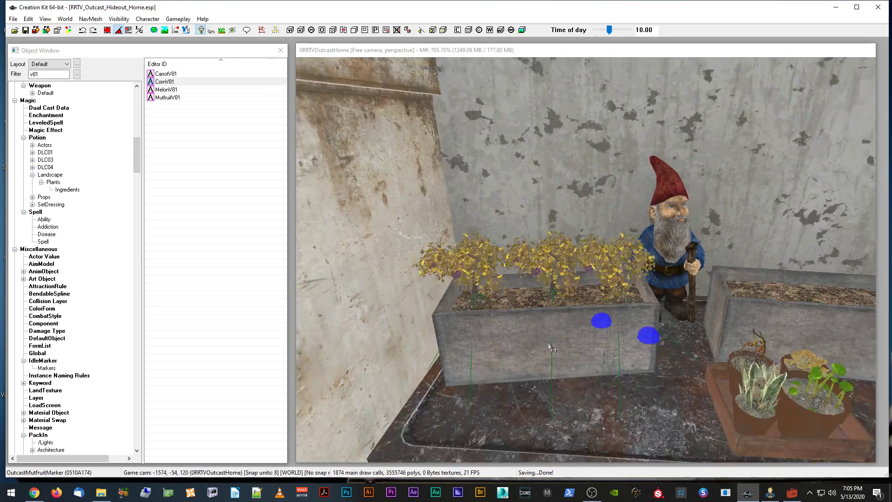
scroll(552, 343, up, 3)
click(552, 343)
scroll(552, 342, down, 3)
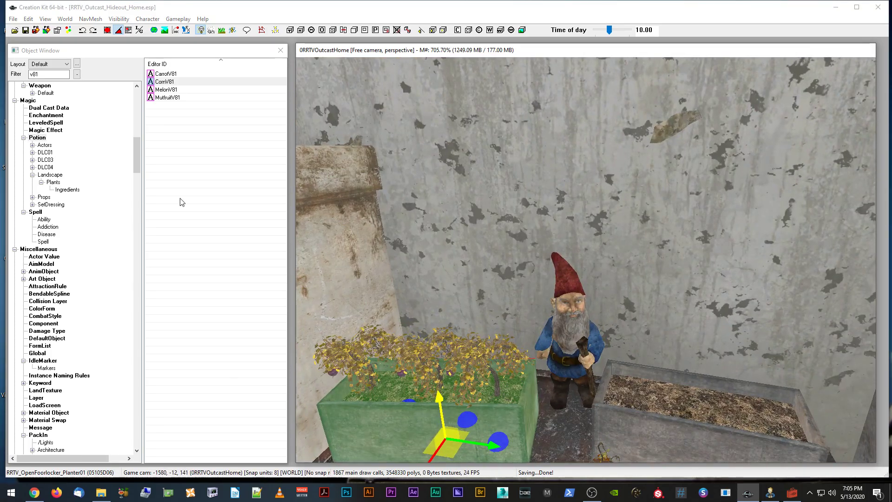
click(32, 46)
text(mu)
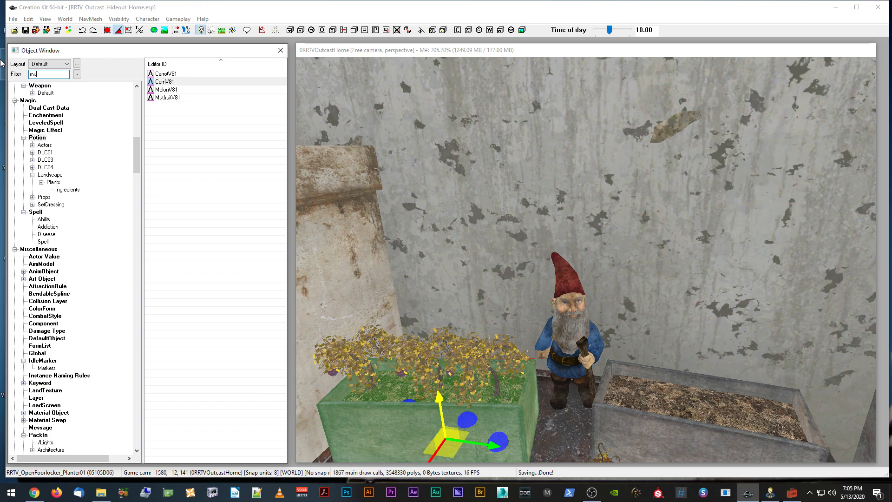
scroll(59, 227, down, 15)
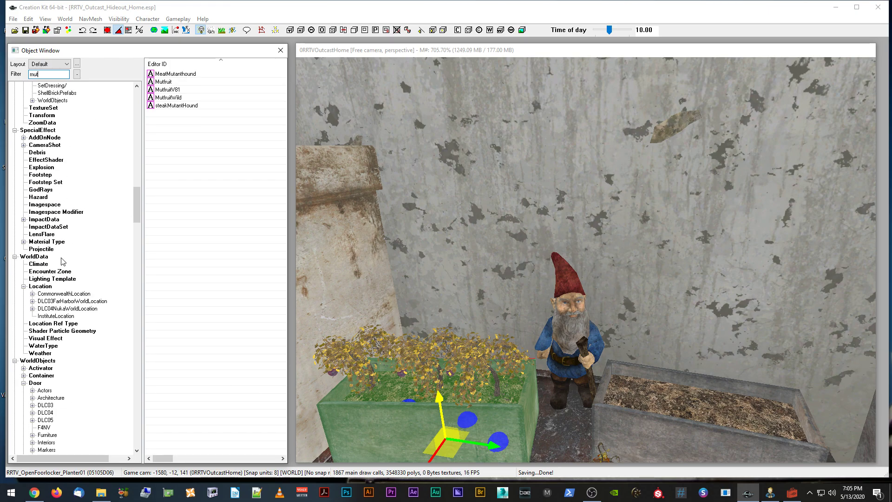
scroll(62, 261, down, 5)
click(40, 256)
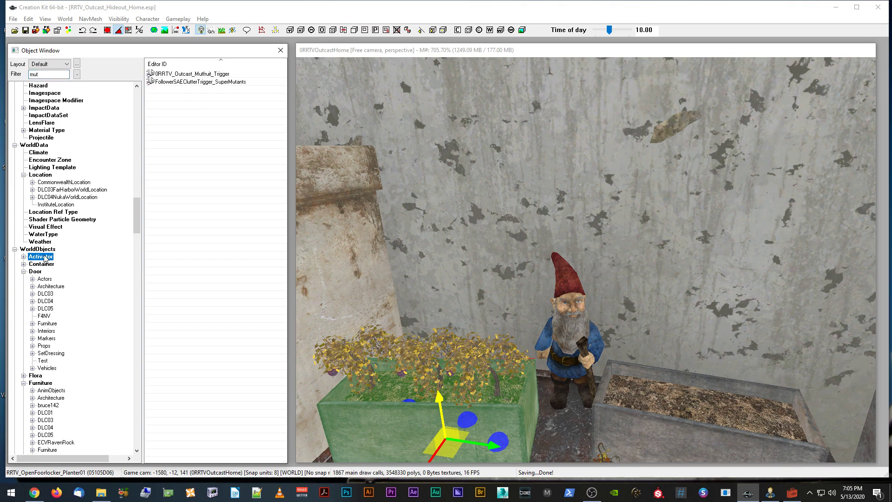
Place the 0RRTV_Outcast_Mutfruit_Trigger activator in the cell above the planter with the mutfruit plants.
middle_drag(407, 213, 325, 148)
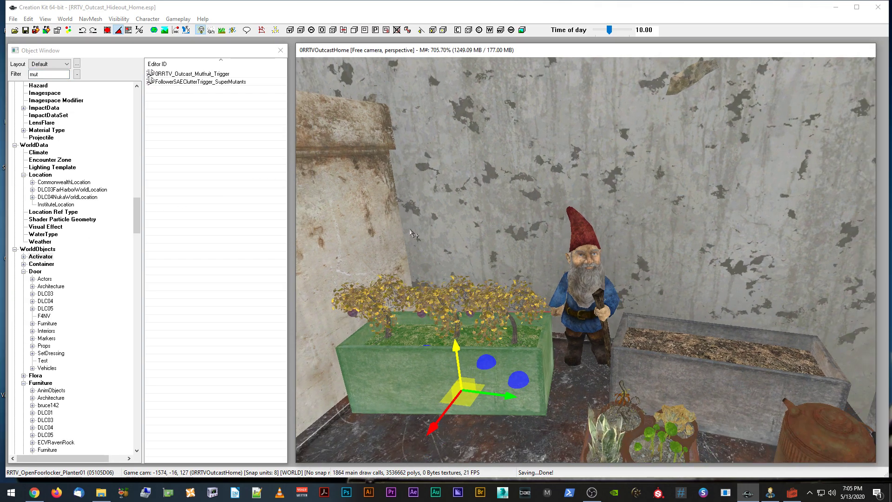
drag(192, 74, 443, 320)
key(Up)
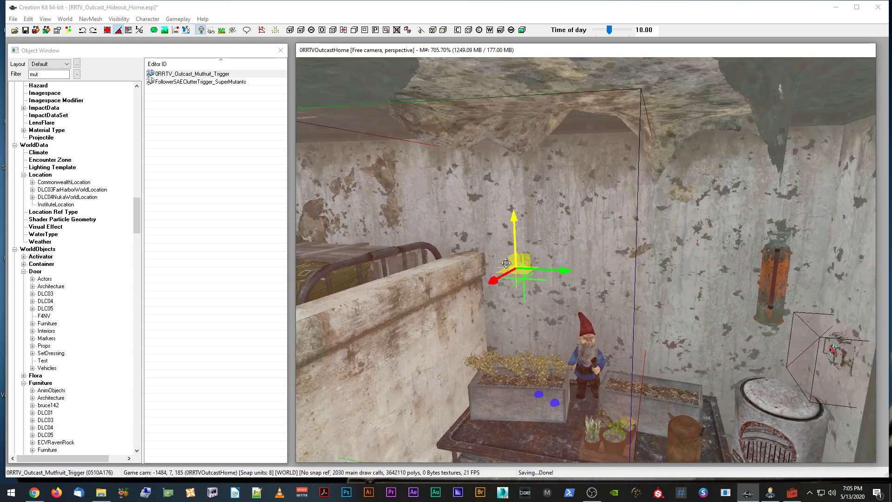
middle_drag(506, 184, 503, 188)
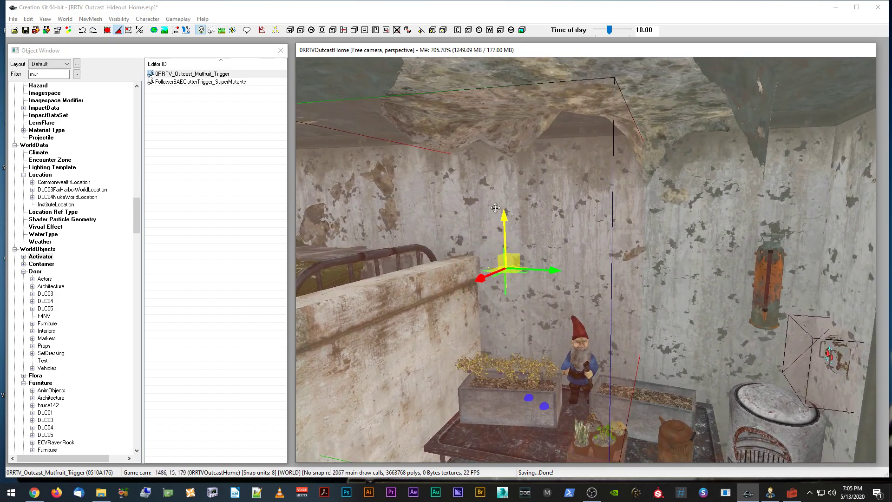
Shrink the mutfruit trigger's box and lower it toward the planter with the mutfruit plants.
key(2)
drag(506, 220, 507, 242)
drag(510, 209, 509, 267)
middle_drag(509, 202, 499, 269)
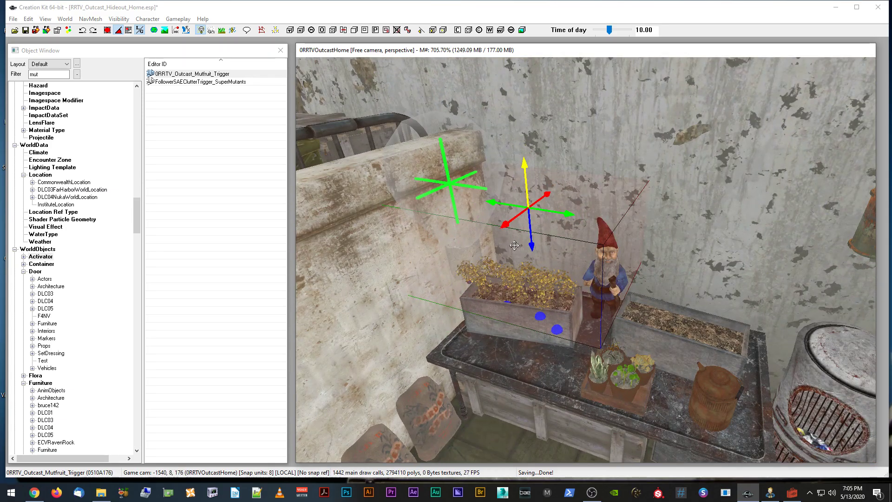
Check the planter's rotation and set the mutfruit trigger's Z rotation to 81 to match it.
key(2)
drag(496, 234, 510, 234)
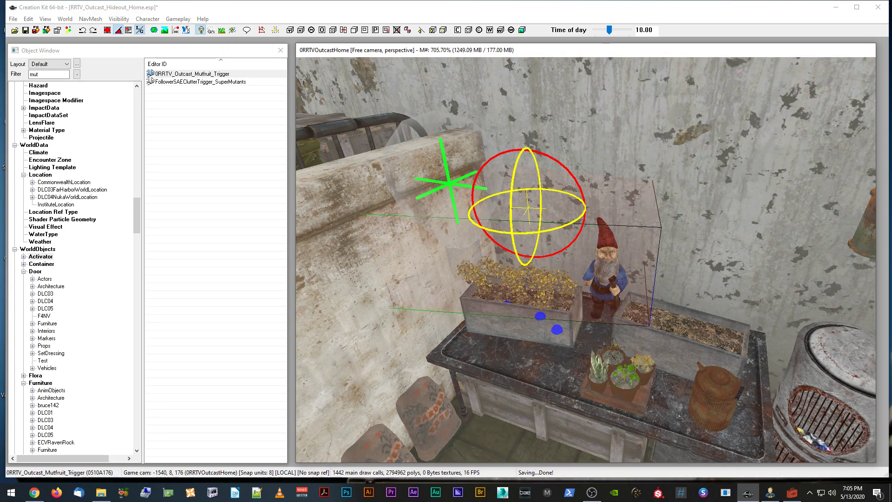
double_click(465, 271)
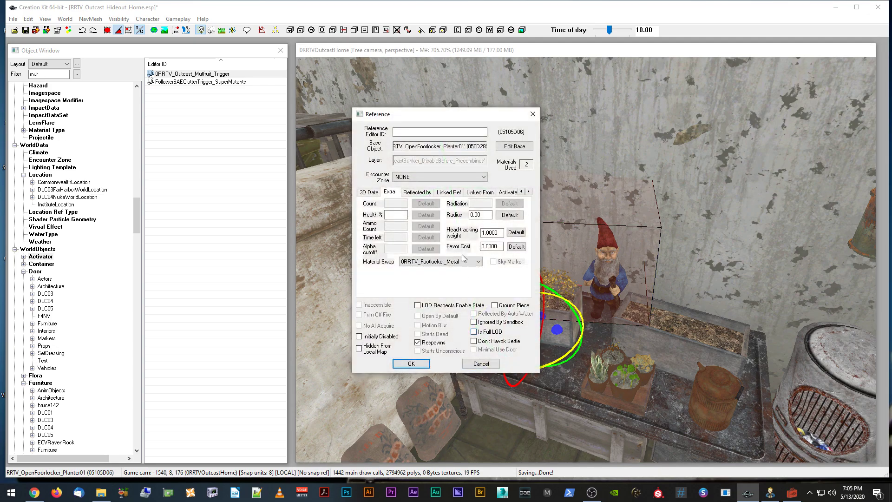
click(368, 191)
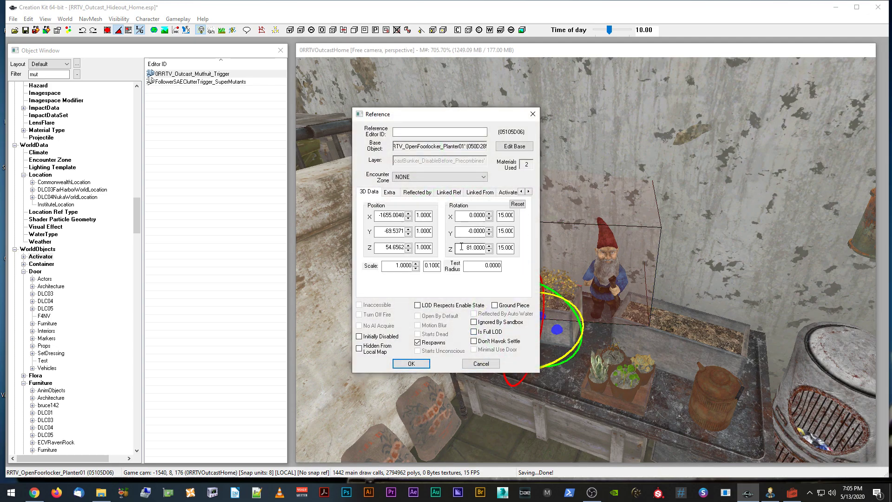
click(411, 363)
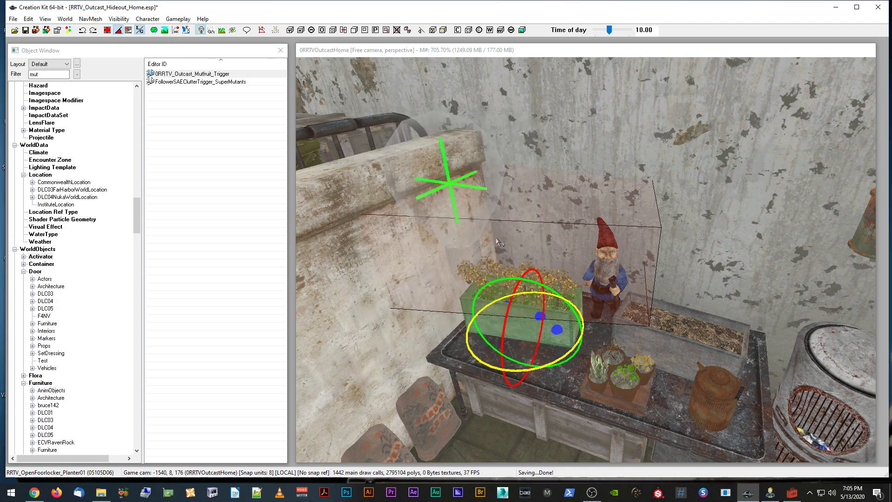
double_click(443, 255)
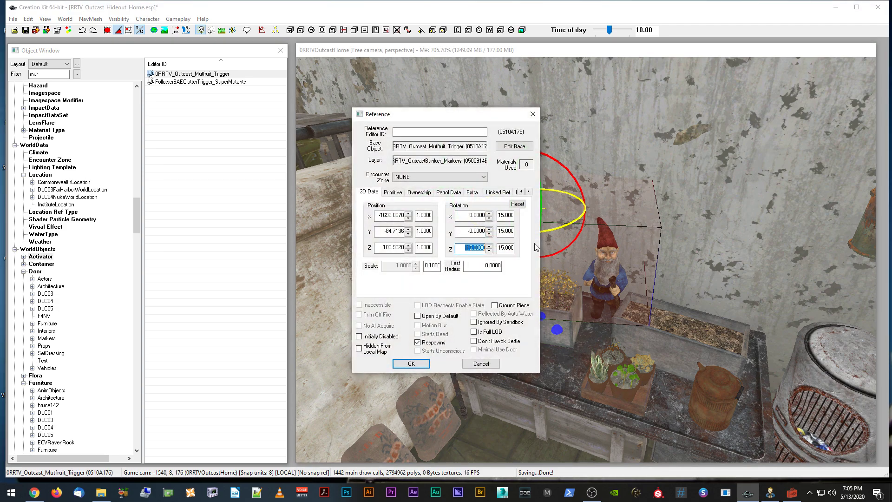
text(81)
key(Tab)
click(411, 363)
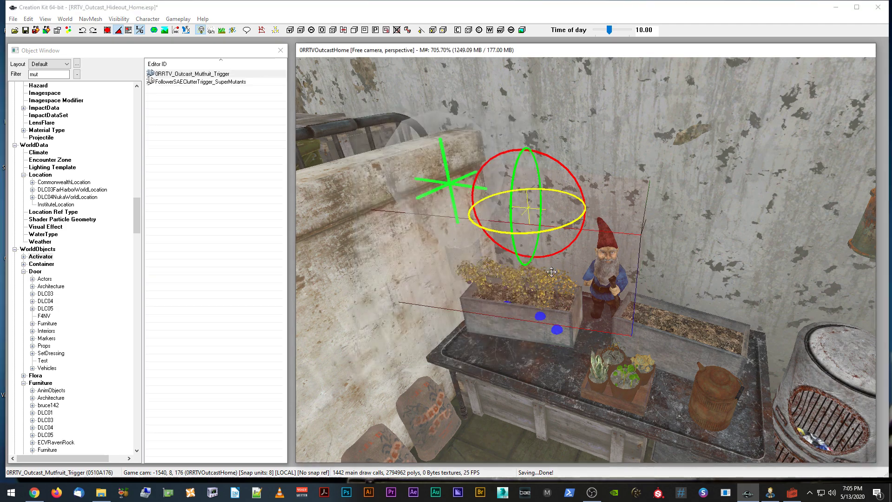
Lower the mutfruit trigger to the height of the planter's rim.
scroll(548, 297, up, 3)
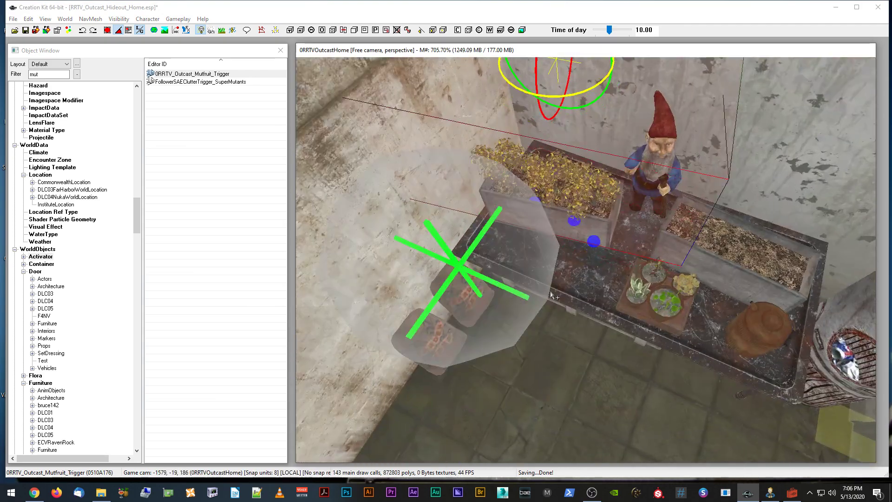
scroll(591, 209, up, 2)
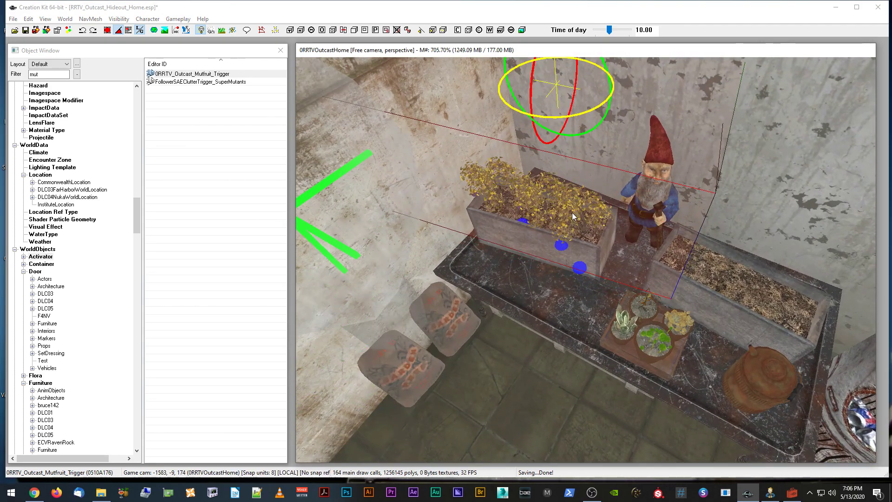
key(w)
middle_drag(560, 133, 560, 175)
drag(550, 66, 557, 144)
shift+middle_drag(549, 246, 554, 160)
drag(543, 164, 542, 131)
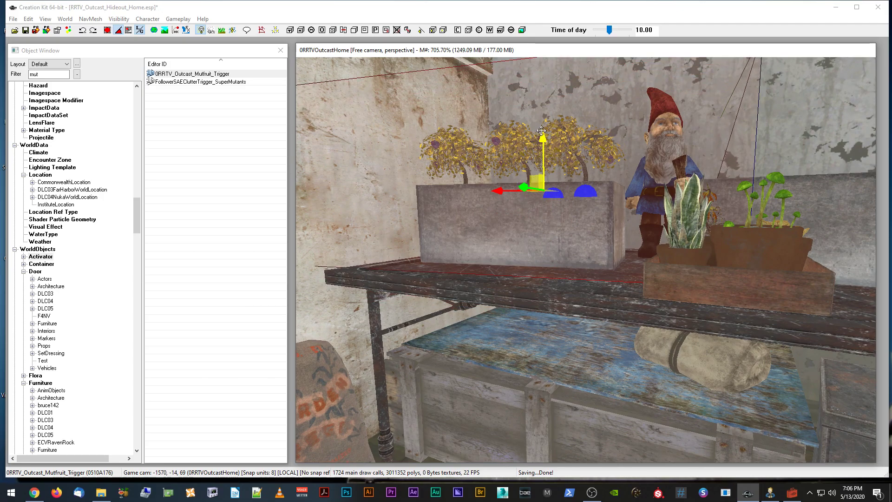
Move the trigger away from the back wall to the planter and narrow its box.
shift+middle_drag(542, 136, 519, 196)
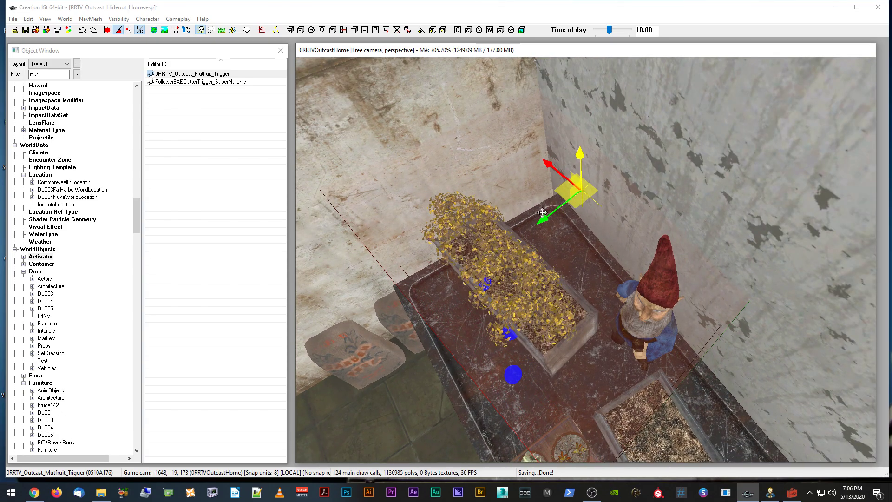
drag(605, 175, 502, 256)
scroll(509, 225, up, 4)
shift+middle_drag(510, 225, 530, 225)
drag(531, 229, 453, 234)
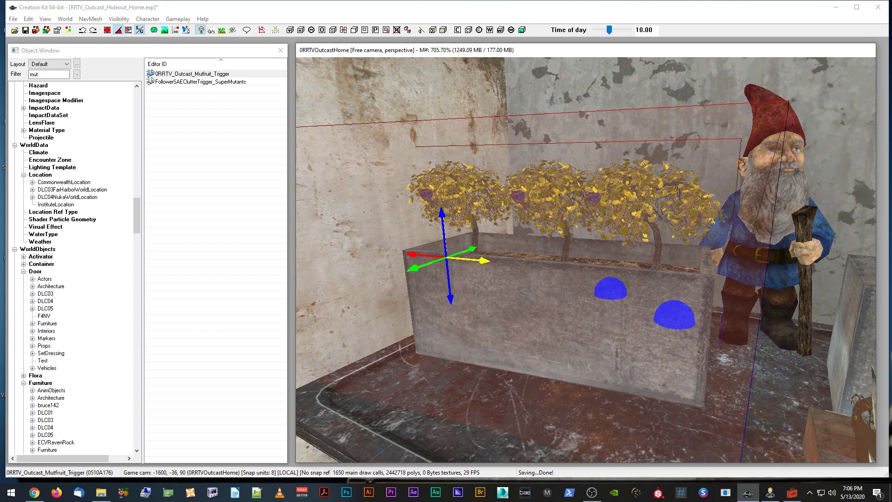
Resize the trigger box along the planter's length and center it on the three mutfruit plants.
scroll(490, 258, down, 4)
shift+middle_drag(478, 256, 490, 258)
drag(490, 270, 553, 265)
shift+middle_drag(552, 264, 604, 272)
drag(613, 274, 612, 274)
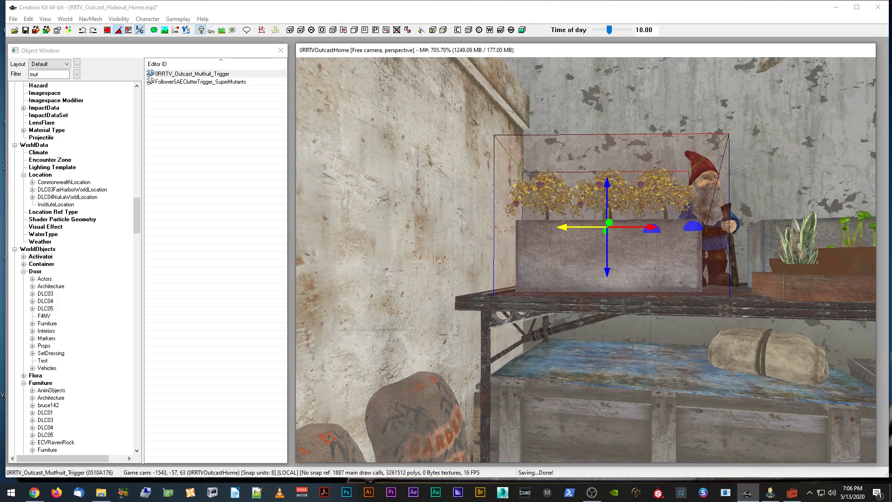
Adjust the trigger box's height and vertical position so it encloses the planter and its plants.
drag(610, 198, 609, 211)
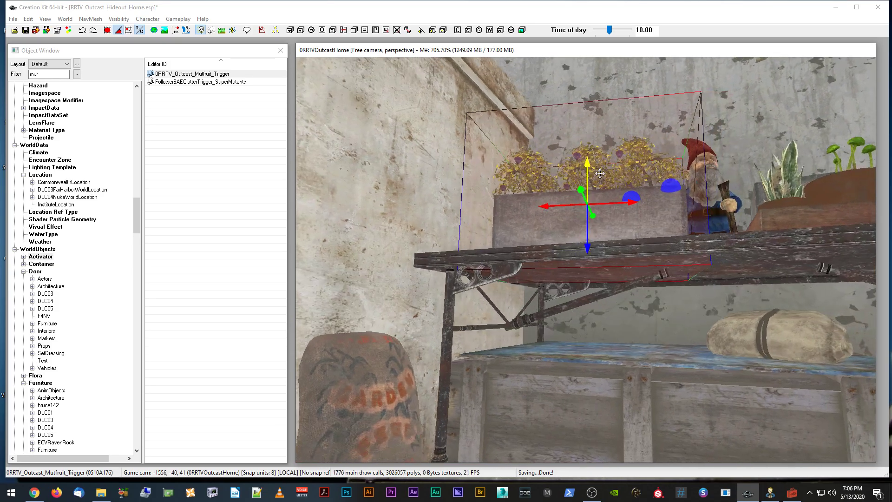
shift+middle_drag(609, 211, 599, 175)
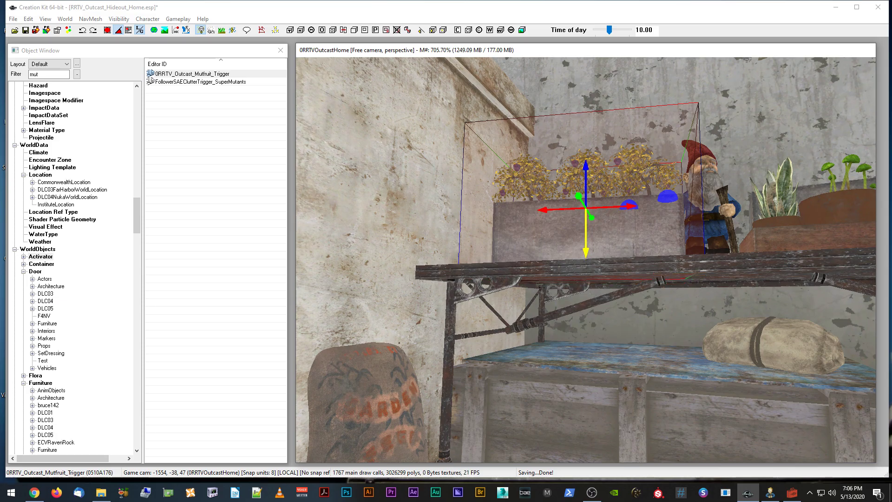
shift+middle_drag(585, 246, 570, 266)
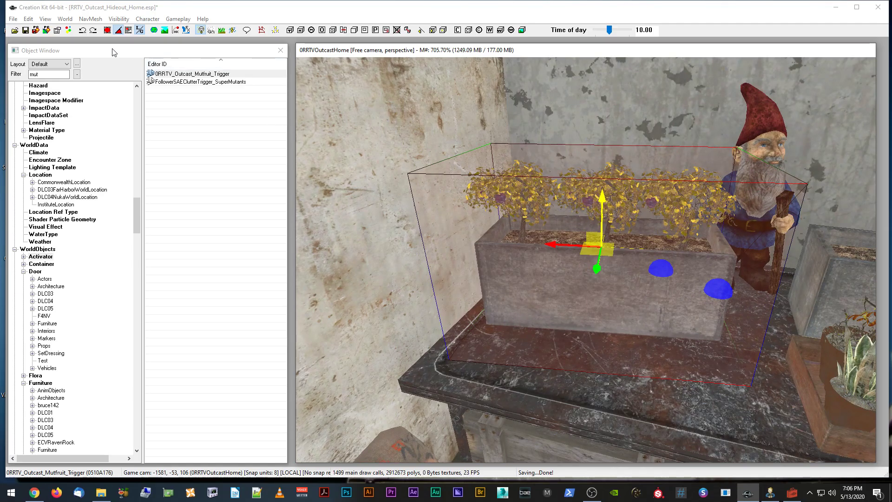
Open the placed mutfruit trigger's reference properties and go through the categories up to its scripts.
double_click(472, 190)
click(528, 192)
click(528, 192)
click(528, 192)
click(528, 191)
click(528, 192)
click(528, 191)
click(528, 192)
click(528, 191)
click(530, 192)
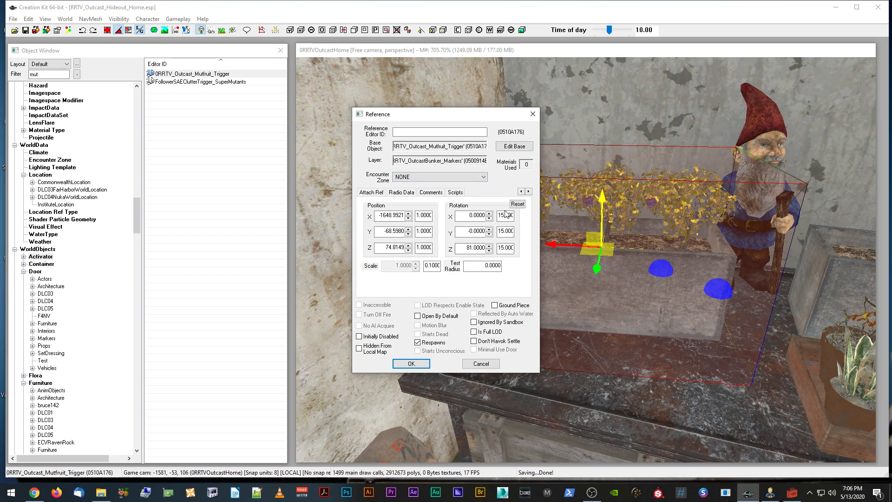
Inspect the hydroponics script's properties on the trigger's base activator, and cancel out of everything without editing.
drag(458, 117, 432, 109)
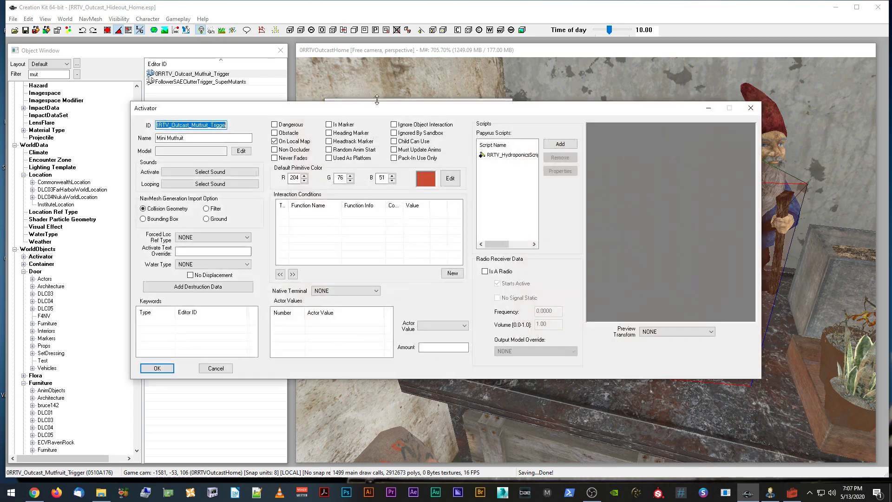
click(511, 155)
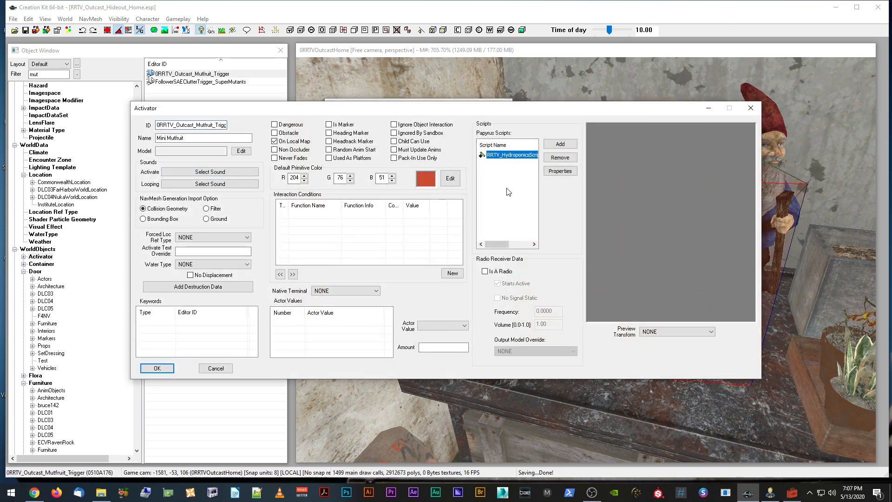
click(559, 171)
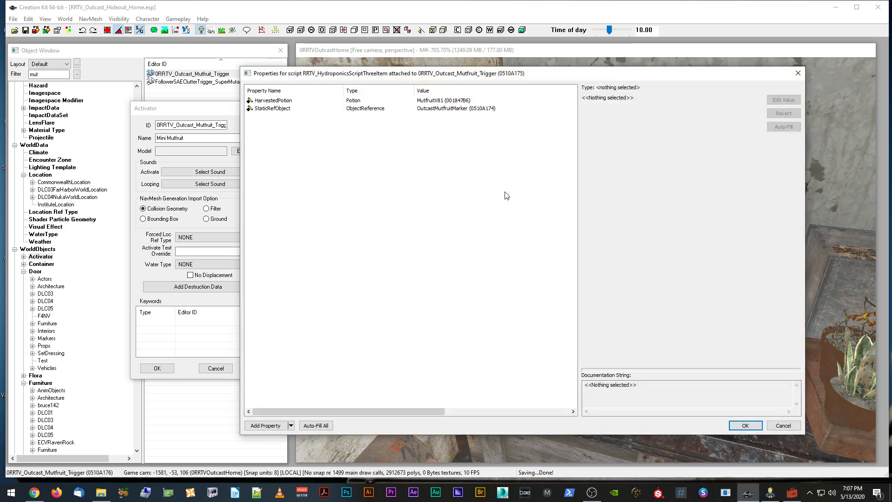
click(777, 427)
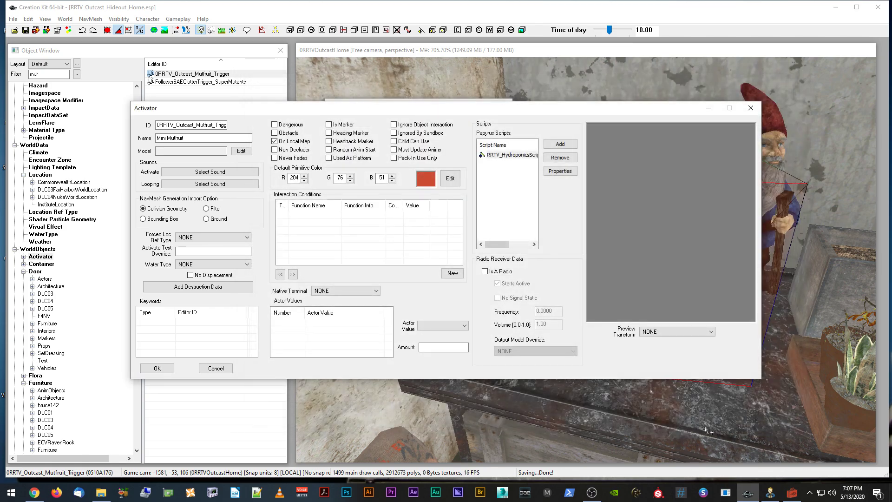
click(203, 370)
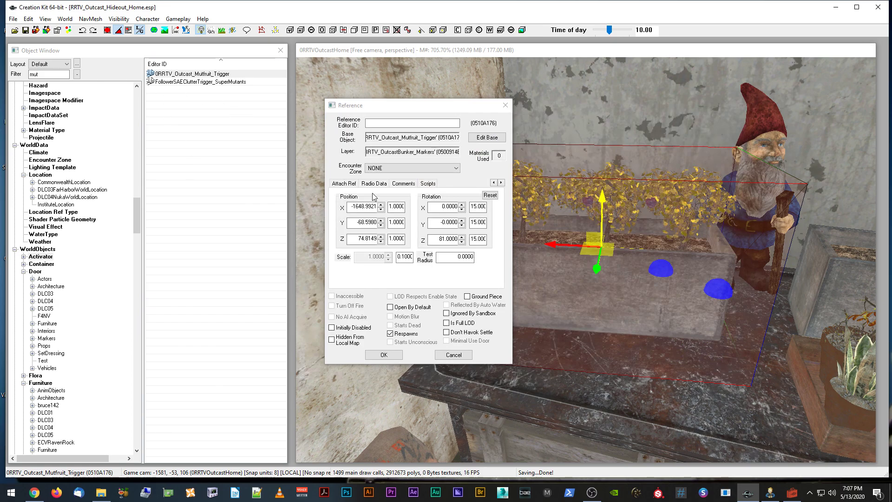
click(457, 356)
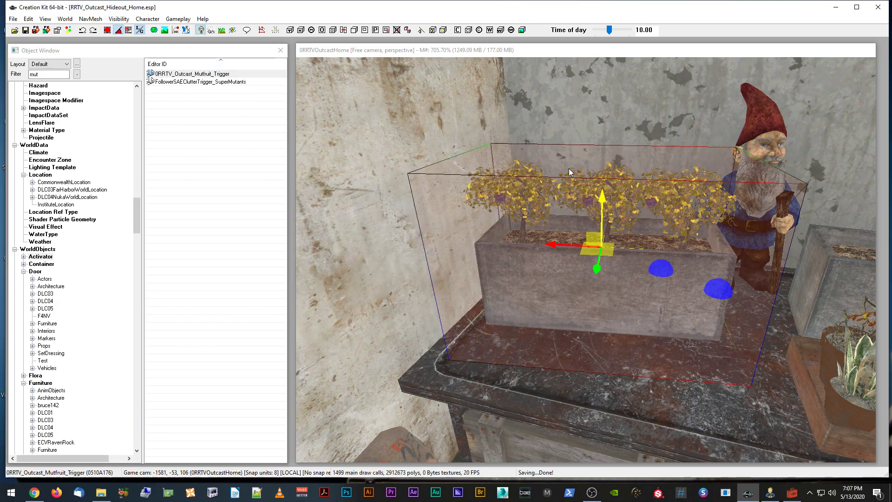
Check the trigger box around the planter, fine-tune its position, and save the plugin.
scroll(569, 162, up, 5)
middle_drag(566, 155, 516, 178)
middle_drag(442, 188, 480, 163)
scroll(525, 157, down, 6)
click(25, 30)
drag(480, 163, 481, 168)
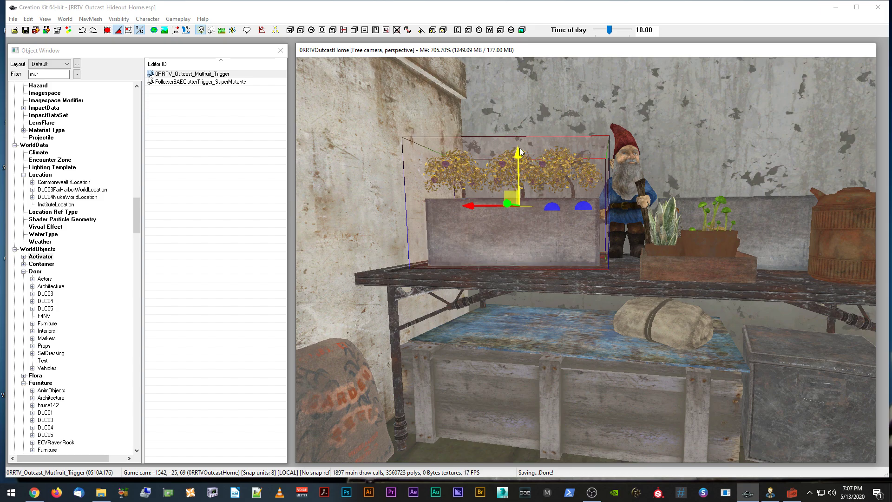
middle_drag(520, 152, 522, 153)
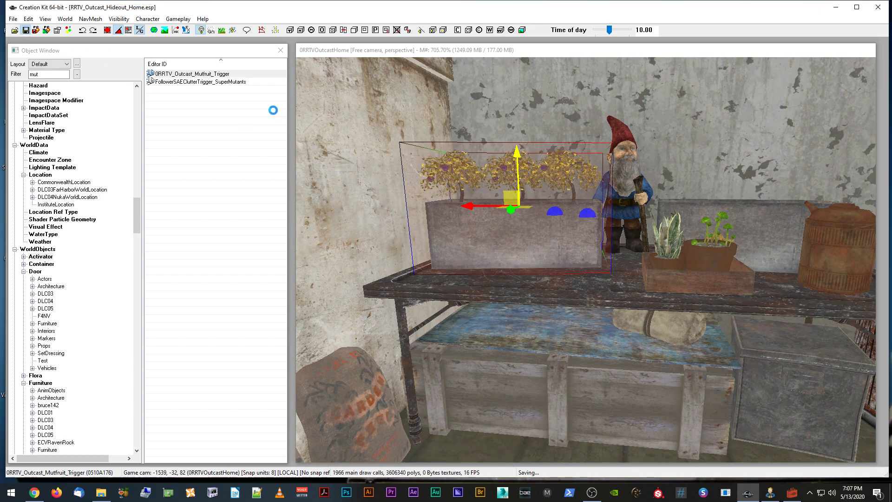
mouse_move(457, 190)
shift+middle_down()
mouse_move(446, 199)
mouse_move(466, 196)
shift+middle_up()
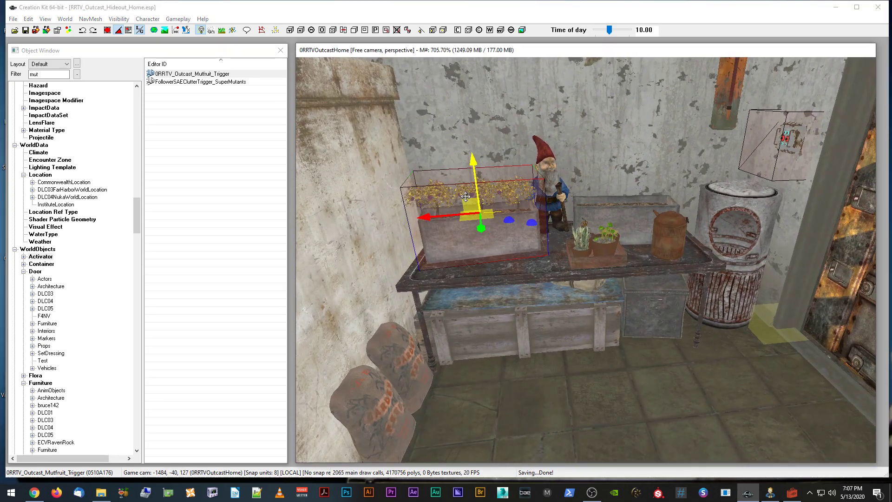
Minimize the Creation Kit and Mod Organizer, and launch Fallout 4 from the desktop to test the plugin.
click(831, 9)
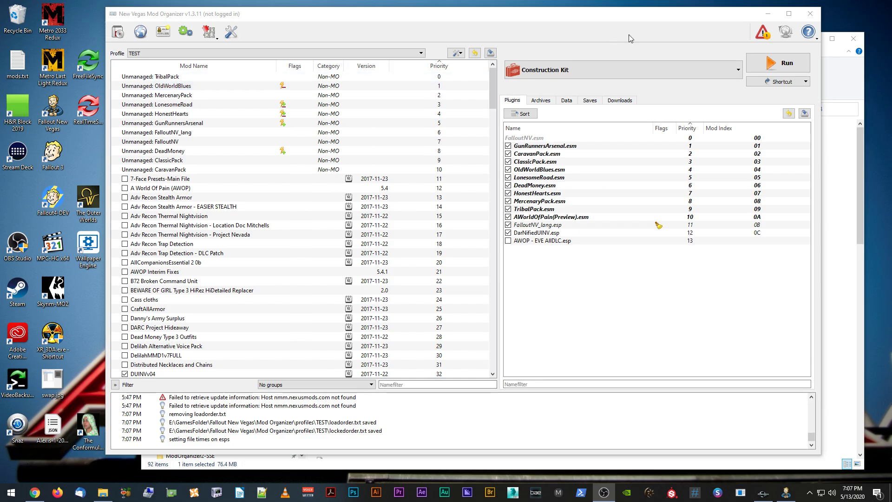
click(767, 14)
drag(462, 45, 452, 26)
double_click(52, 199)
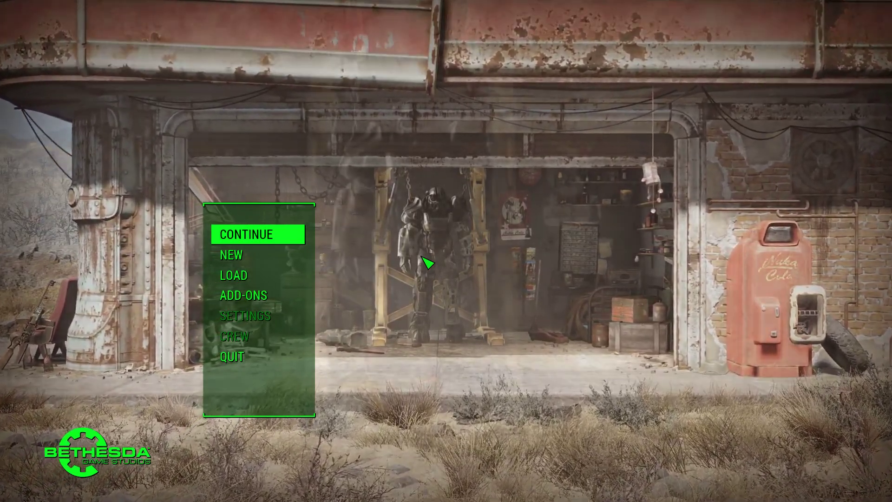
Load the hideout cell from the game console with the command coc 0rrtvoutcasthome.
key(grave)
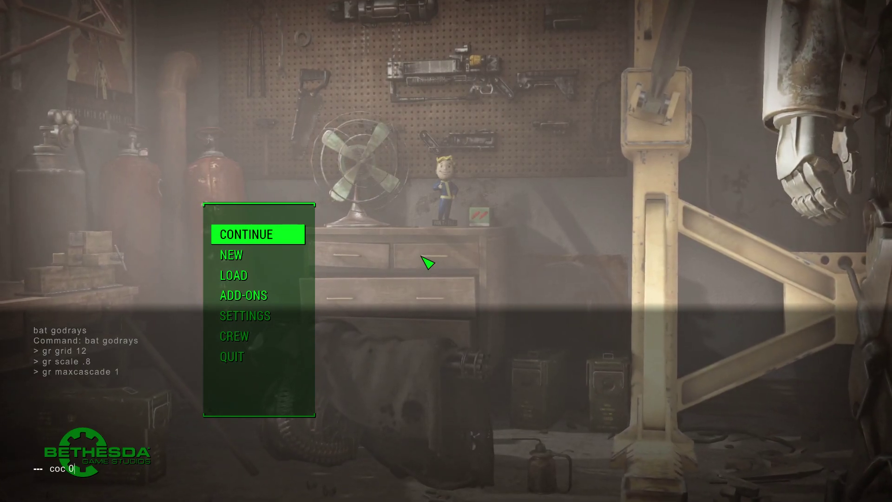
text(orrtv)
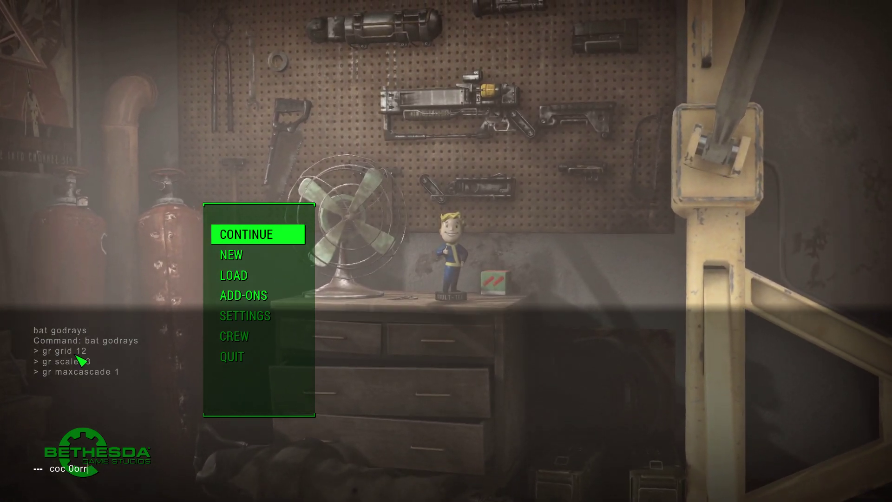
key(BackSpace)
key(BackSpace)
key(BackSpace)
key(BackSpace)
key(BackSpace)
text(rrtvo)
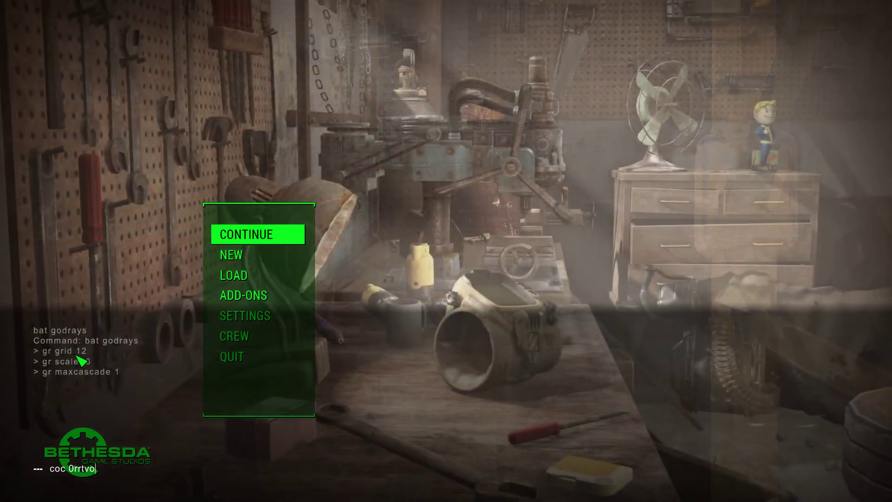
text(utcasr)
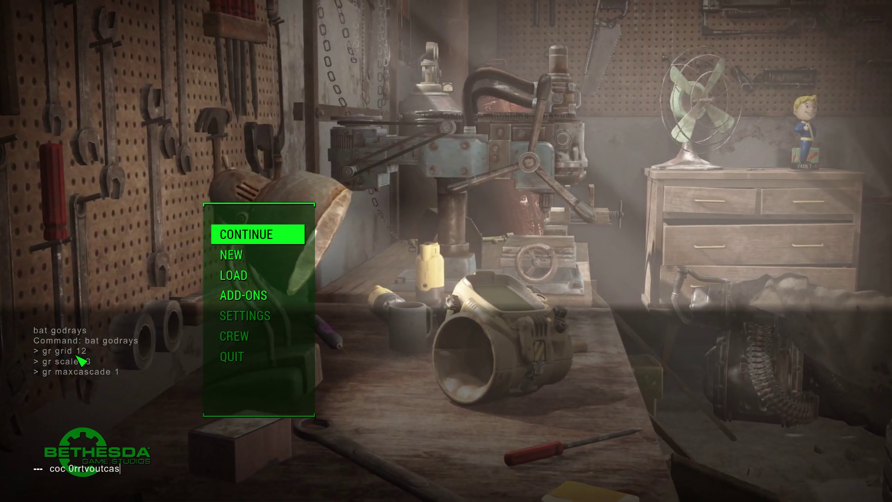
key(BackSpace)
text(thome)
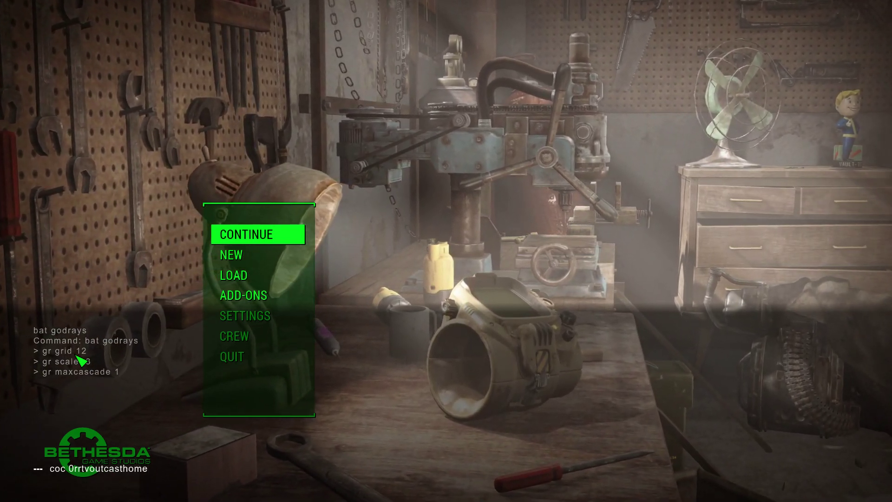
key(Return)
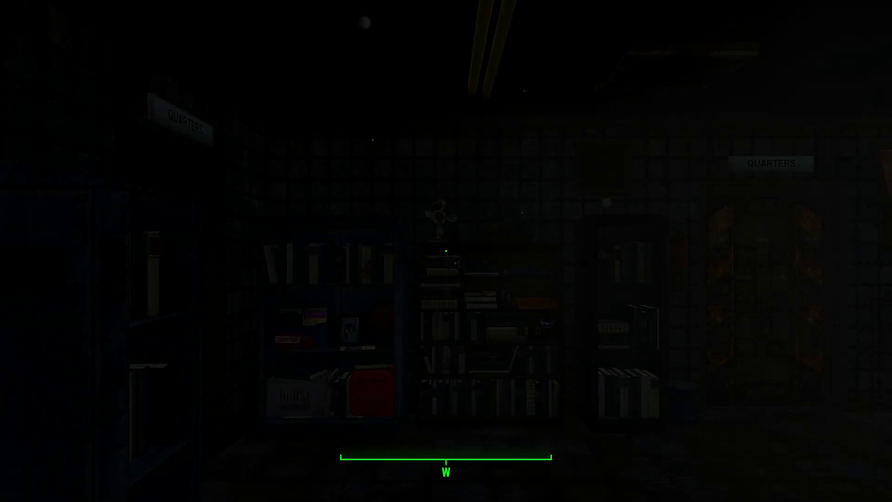
Review the character's status, SPECIAL attributes, weapons and apparel on the Pip-Boy before testing the harvest, and put it away.
key(Tab)
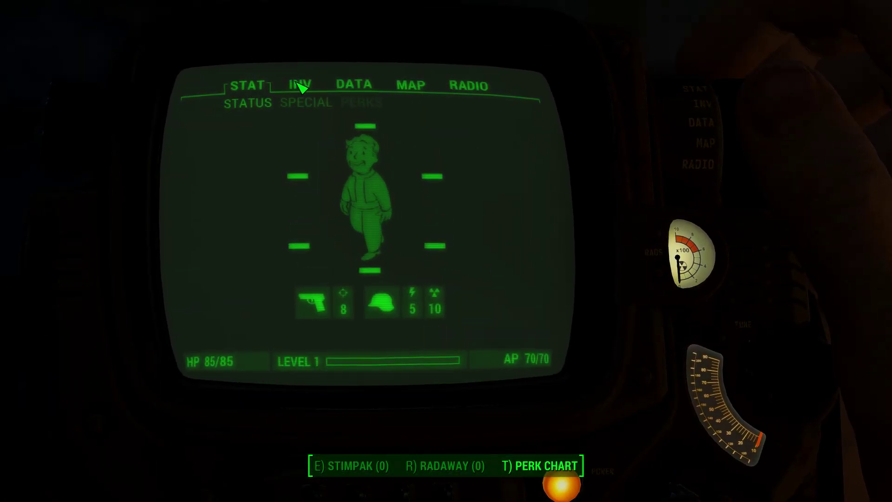
click(300, 85)
click(371, 106)
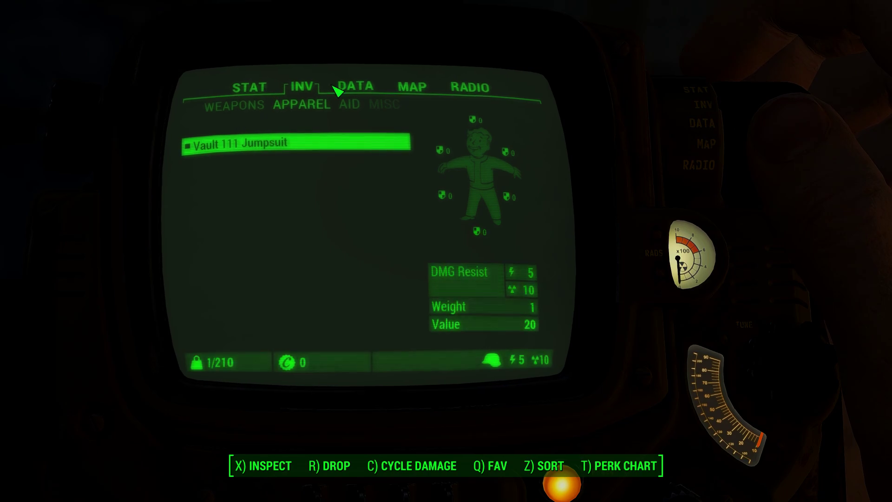
click(249, 88)
click(302, 107)
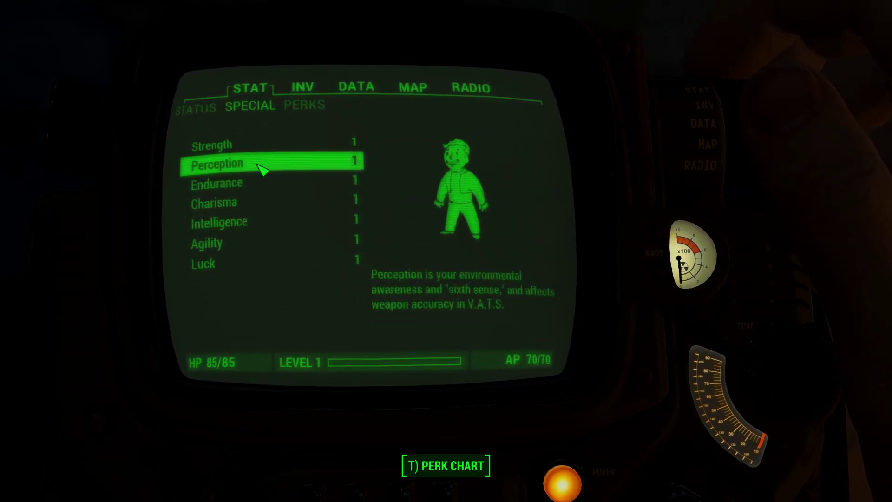
click(207, 115)
click(306, 90)
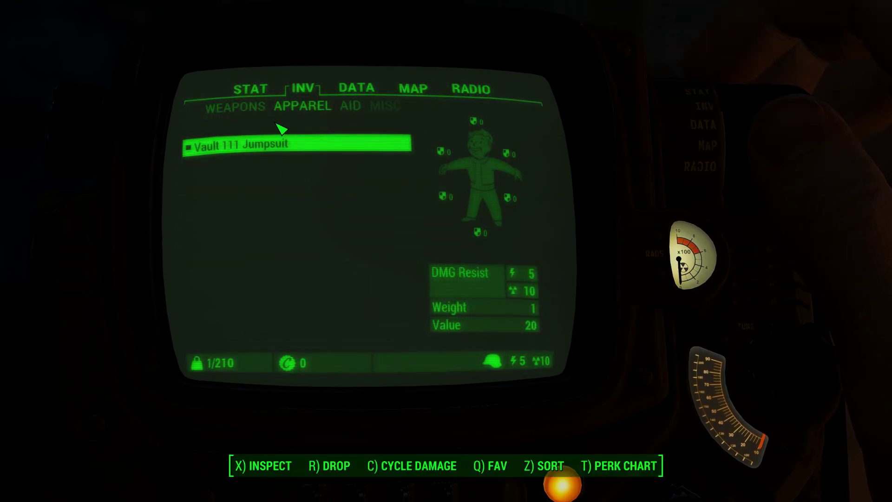
click(242, 113)
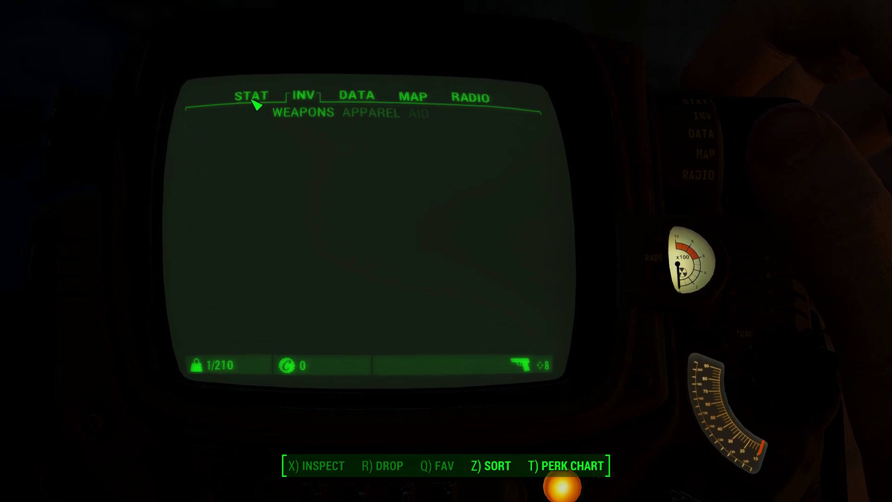
click(382, 117)
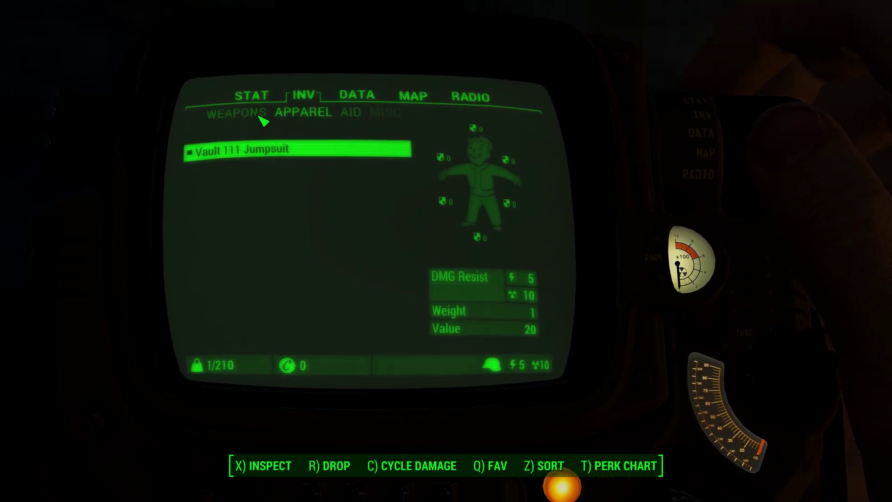
click(250, 95)
click(305, 95)
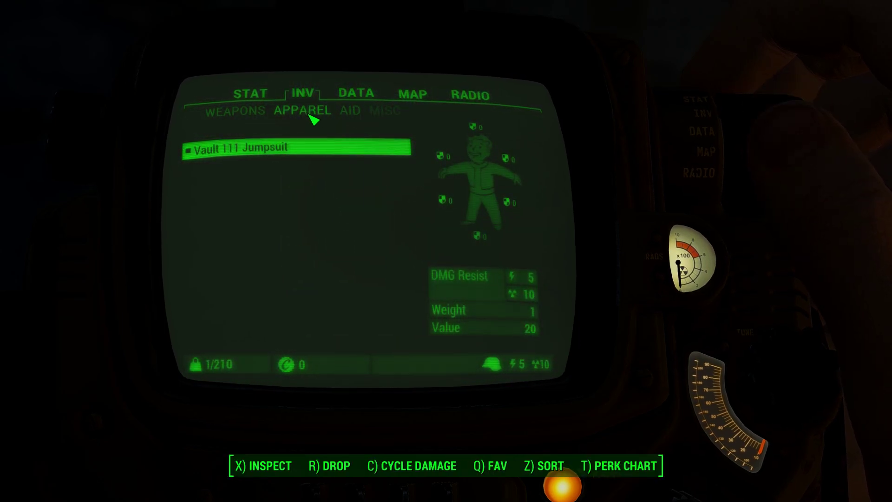
click(252, 92)
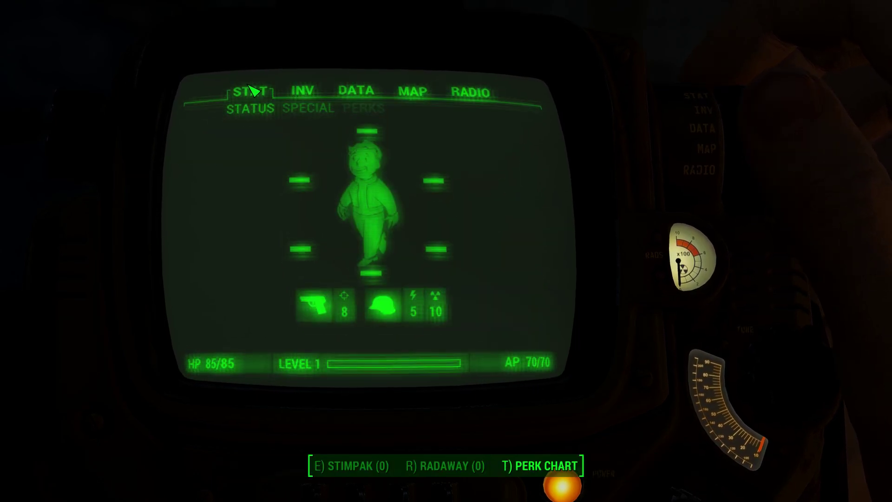
click(326, 110)
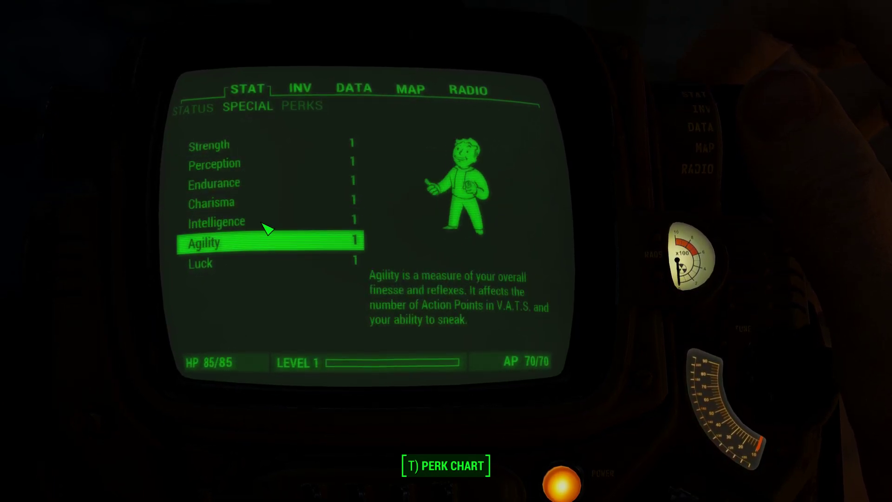
key(Tab)
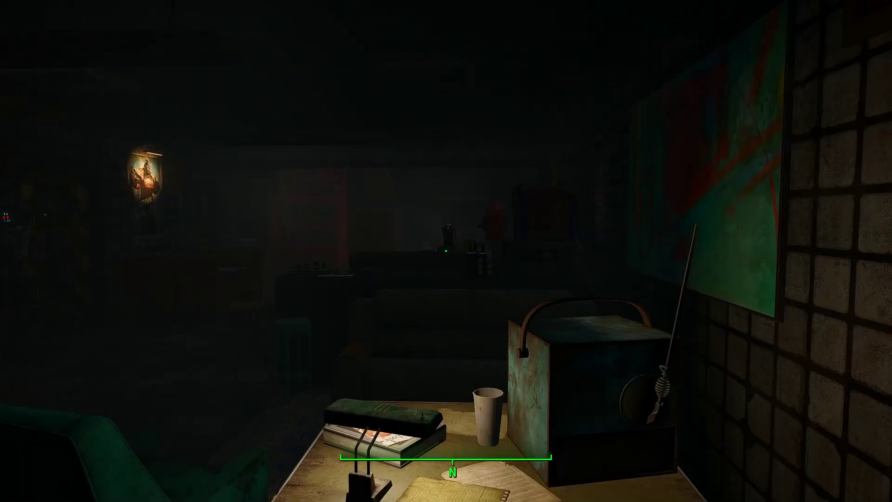
Check the character in third person, return to first person, and switch on the main room's lights.
key(v)
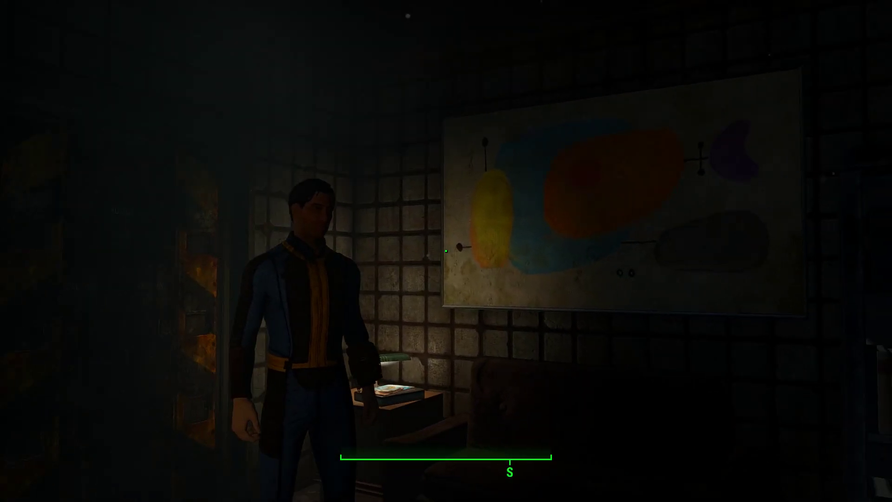
key(v)
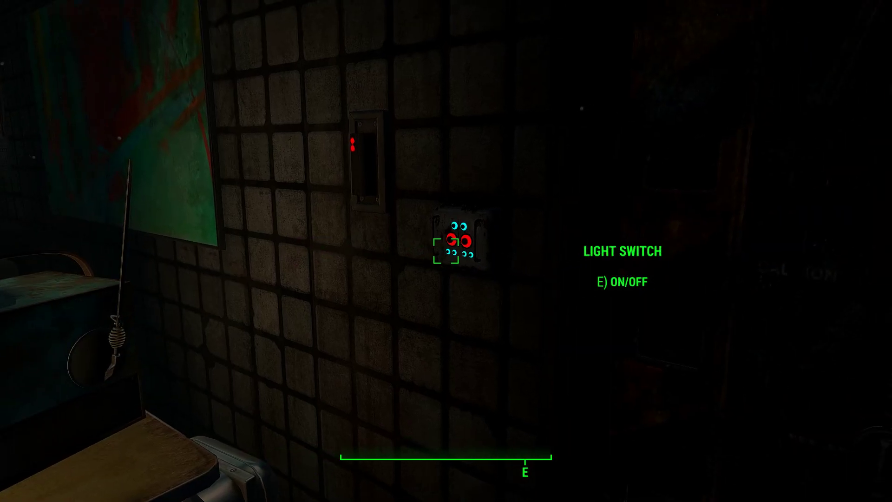
key(e)
key(w)
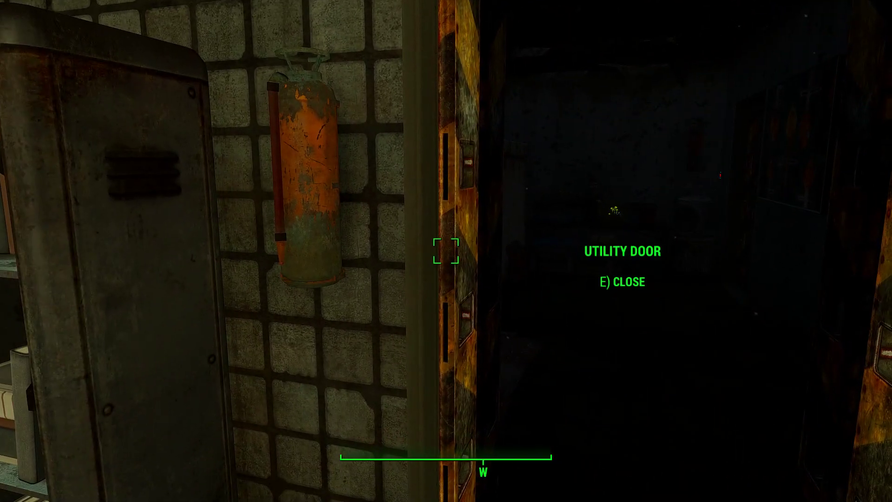
Close and reopen the utility door, enter the dark room behind it, and switch on its lights.
key(e)
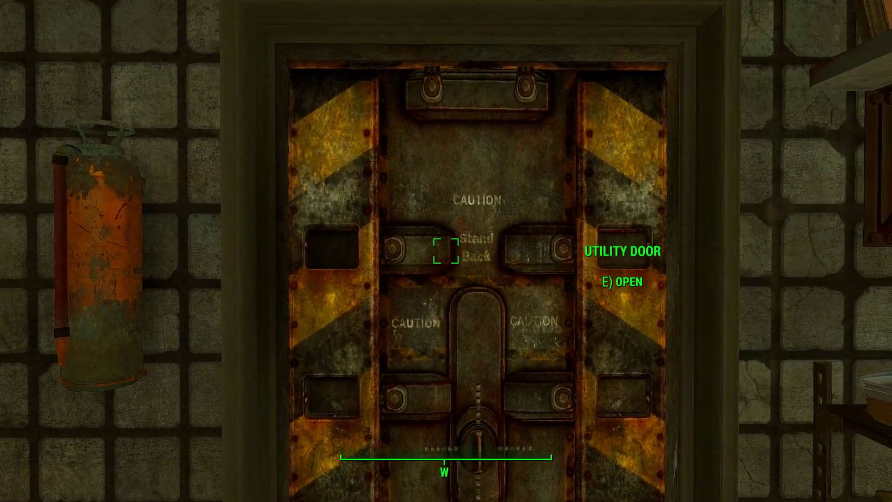
key(e)
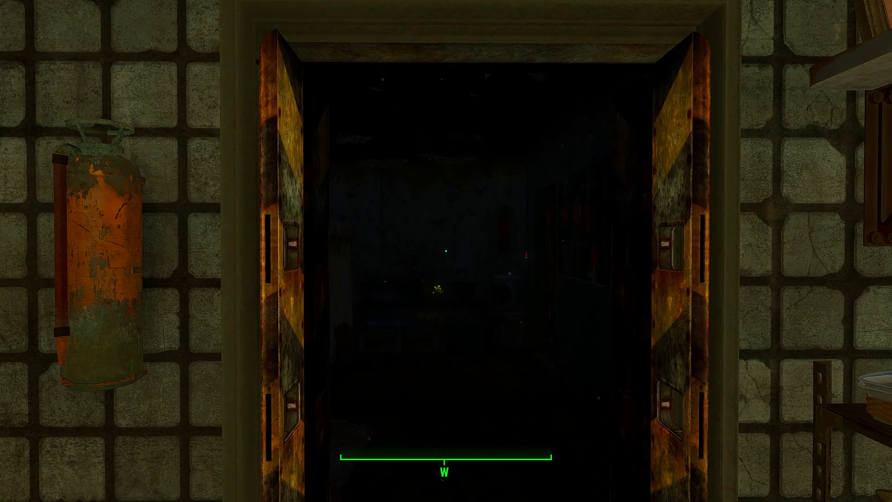
key(w)
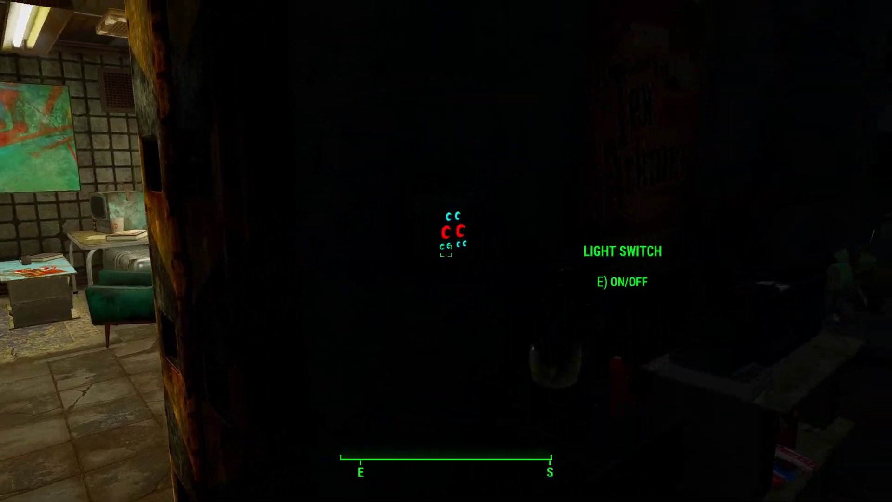
key(e)
key(w)
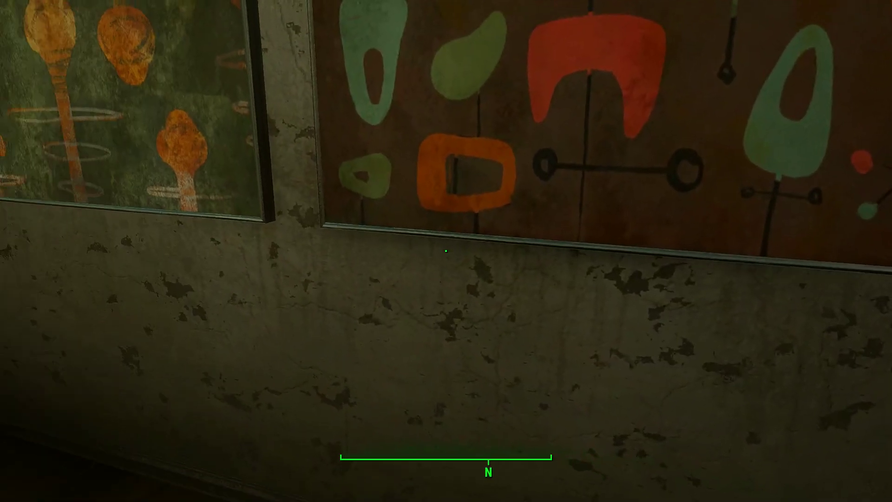
Look around the room with the bunks and desks, and toggle the desk lamp beside the terminal.
key(s)
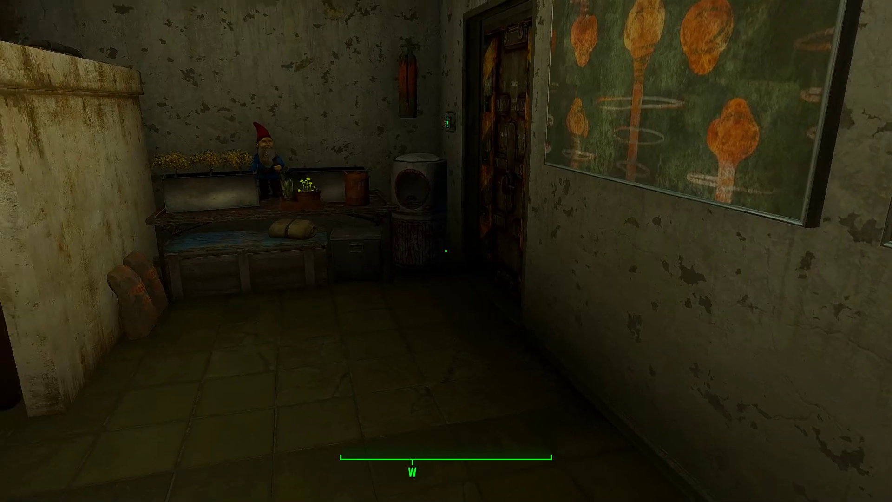
key(s)
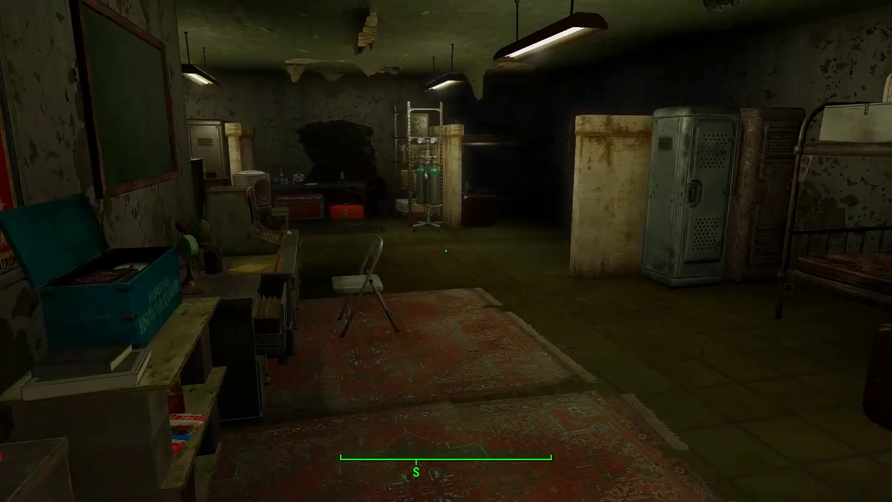
key(w)
key(w)
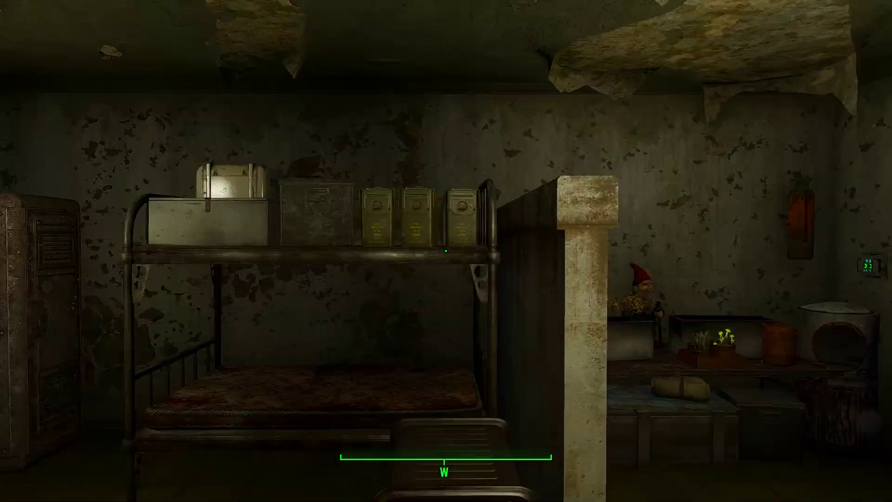
key(w)
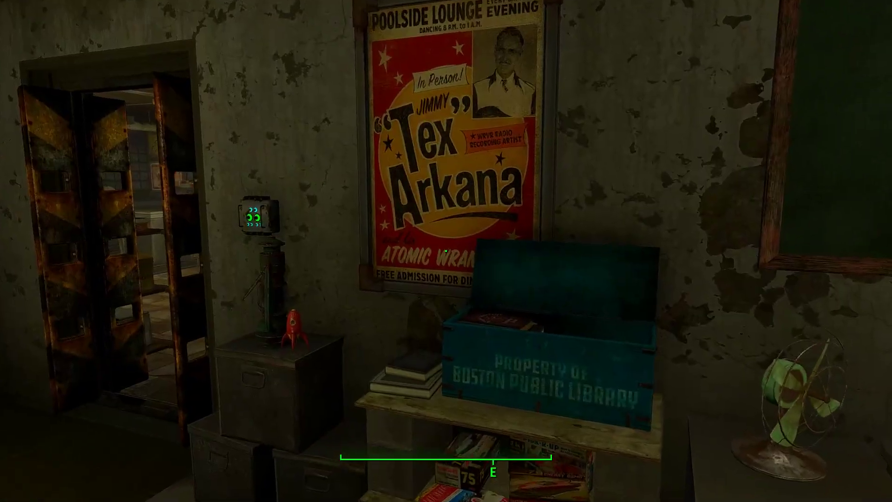
key(w)
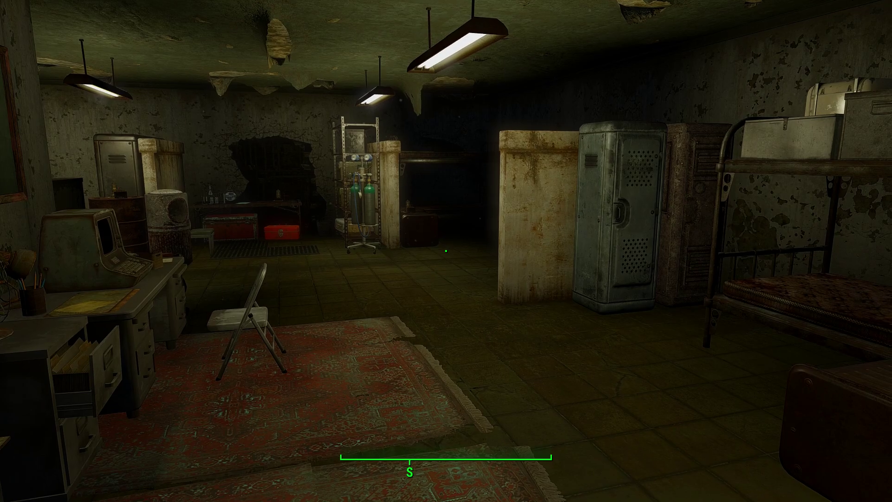
key(w)
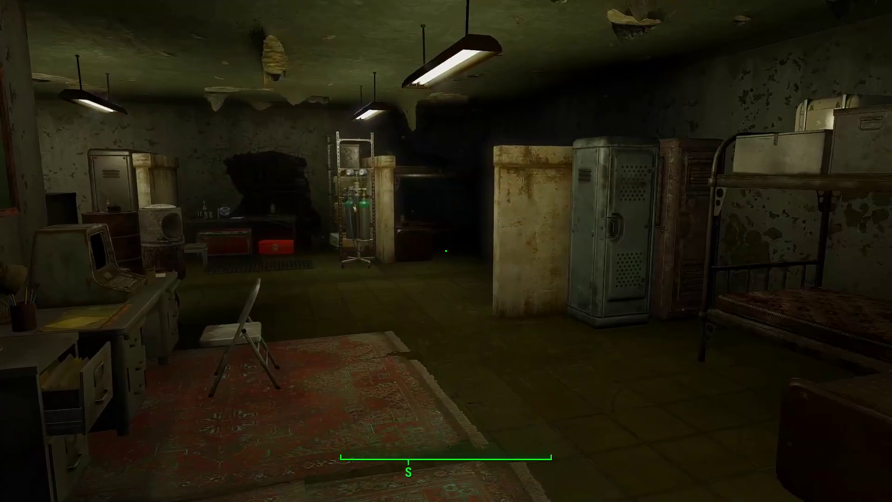
key(w)
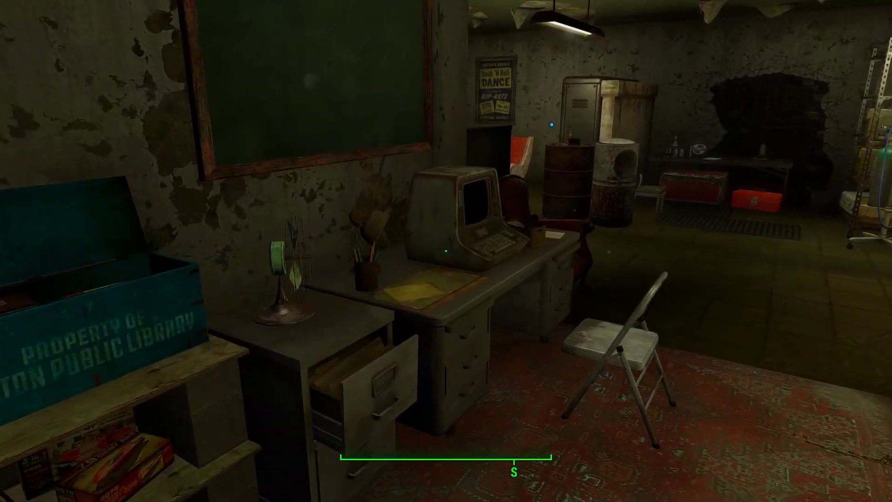
key(w)
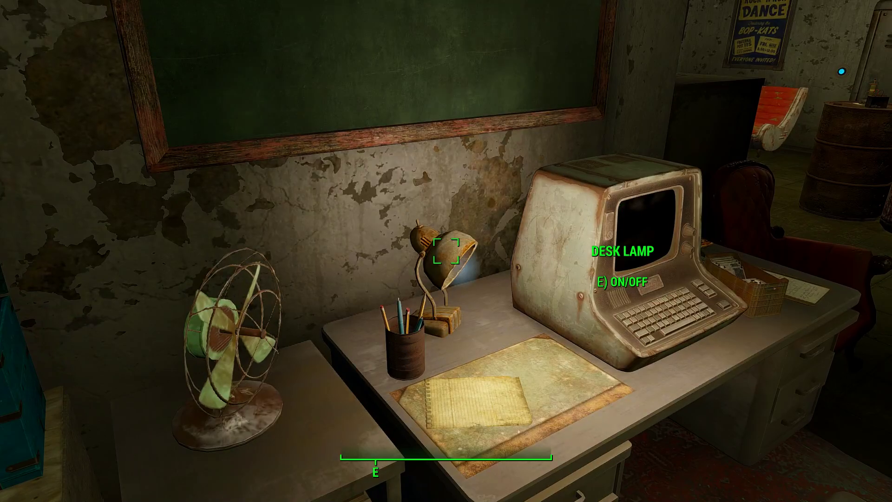
key(e)
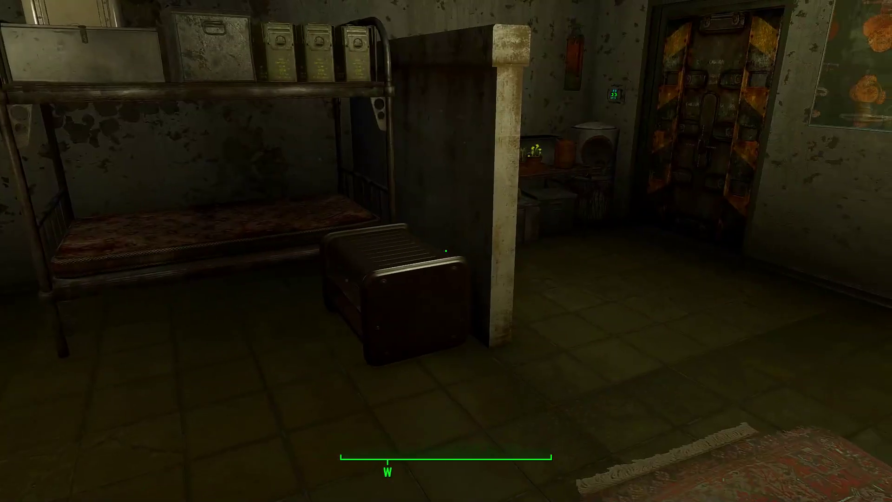
Walk to the mutfruit planter beside the garden gnome and check from several distances whether it offers a harvest option.
key(w)
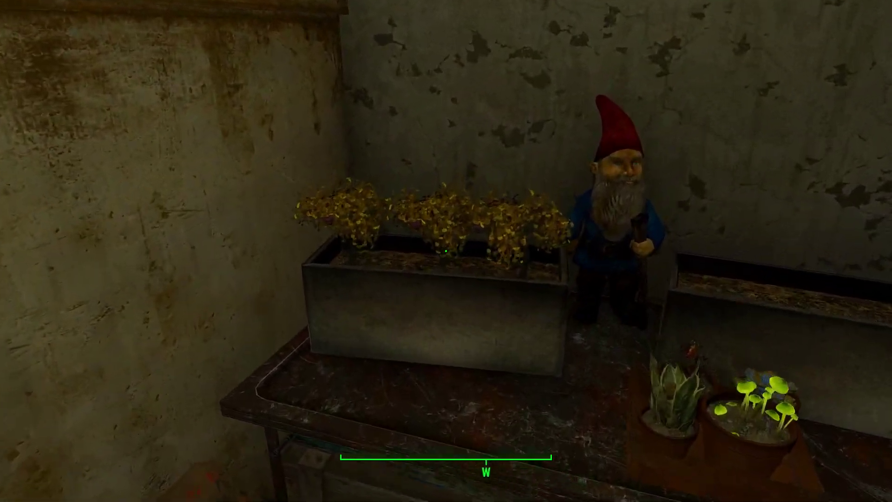
key(w)
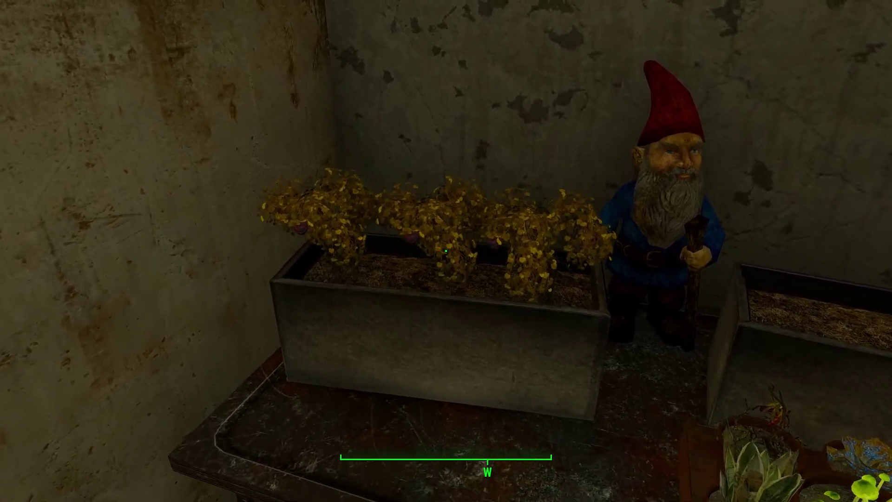
key(s)
key(w)
key(s)
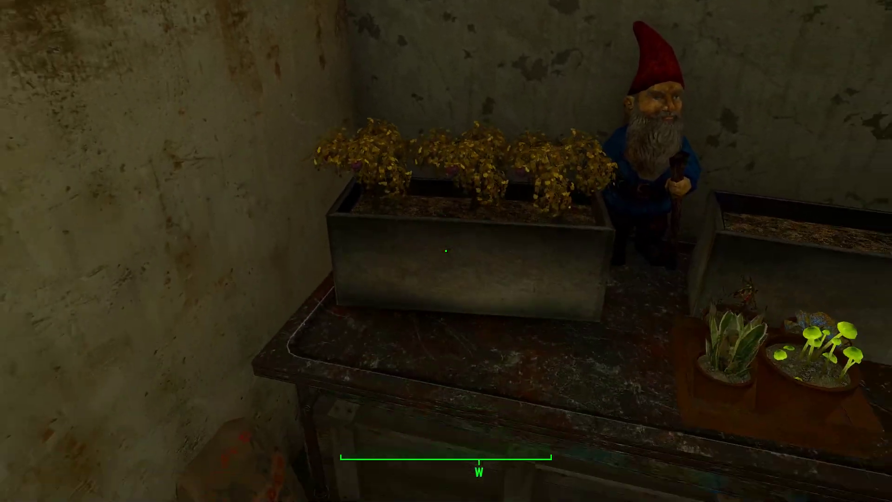
key(w)
key(s)
key(w)
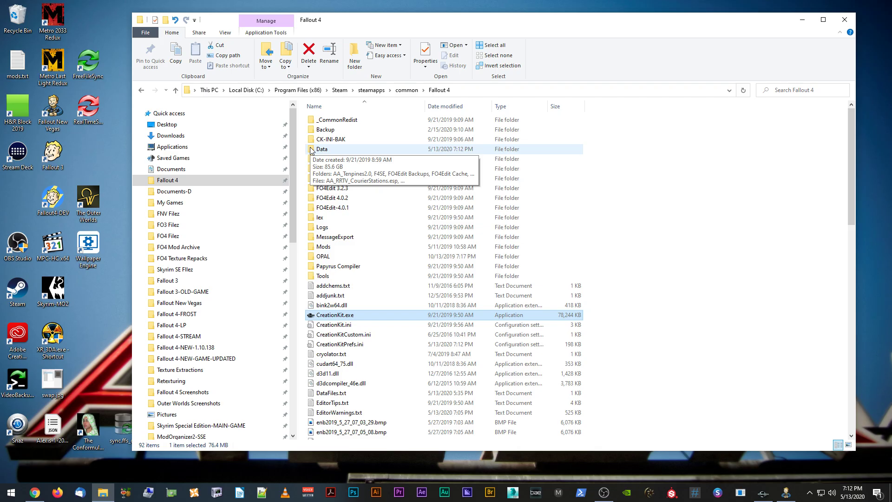
Switch to File Explorer and open the Data folder of the Fallout 4 installation.
double_click(306, 145)
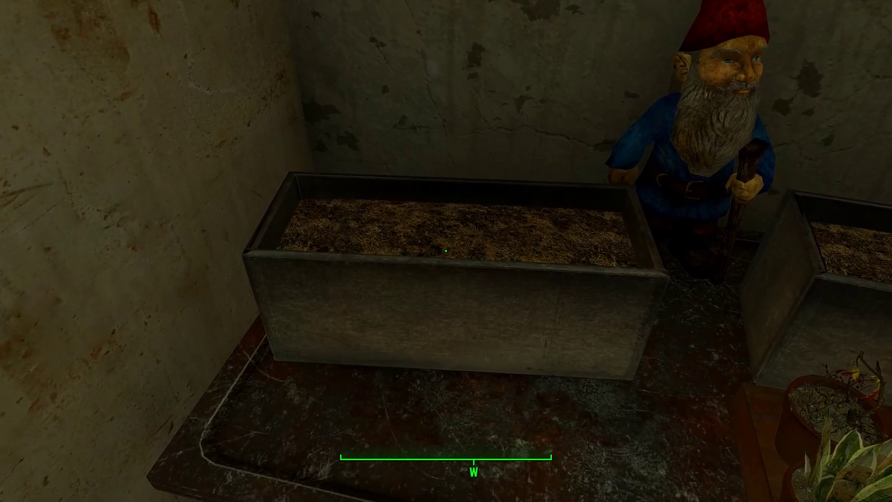
Check the aid items in the Pip-Boy inventory for the mutfruit harvested from the planter, and walk away.
key(s)
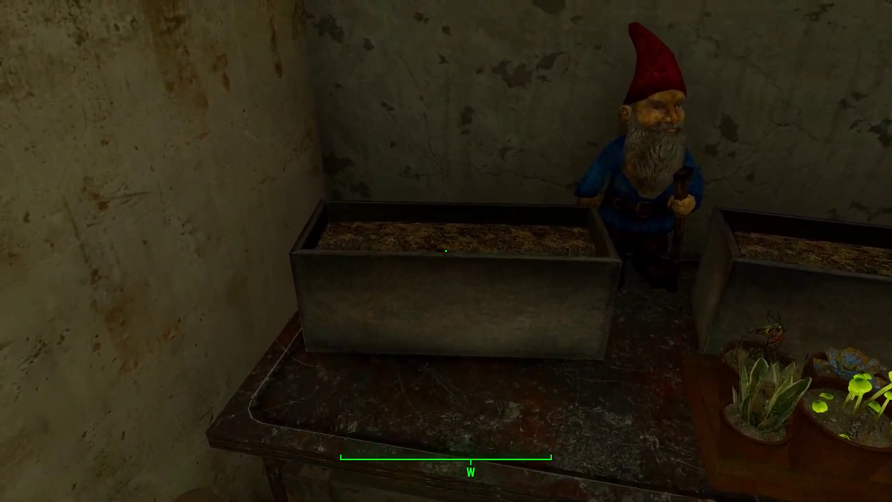
key(Tab)
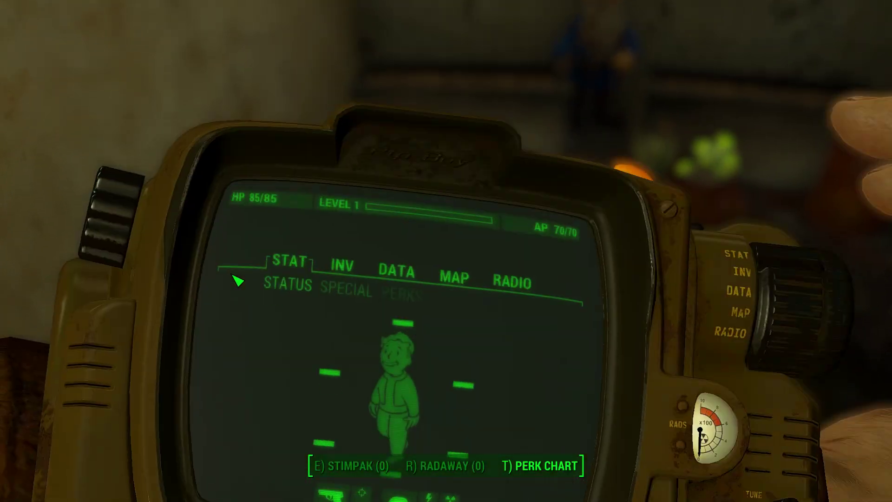
click(299, 84)
click(415, 102)
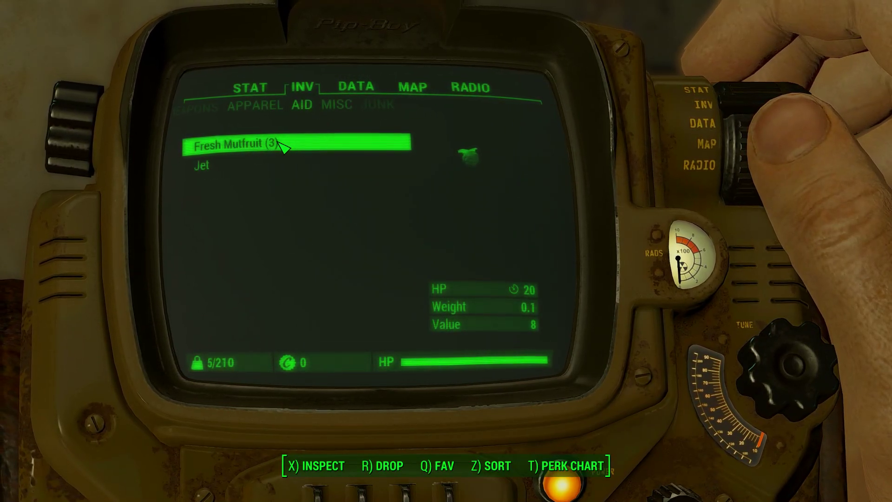
key(Tab)
key(w)
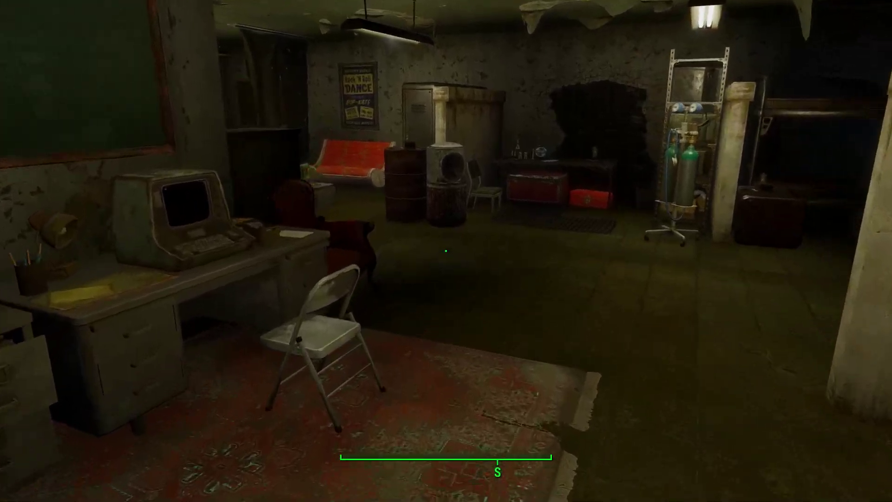
Walk to the red couch below the Bop-Kats poster and switch it to the dog bed with the Couch/Dog Bed wall control.
key(w)
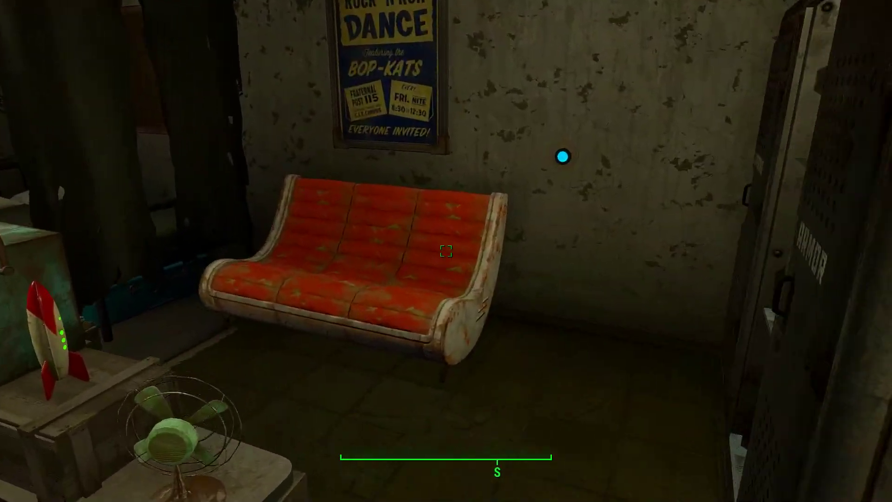
key(w)
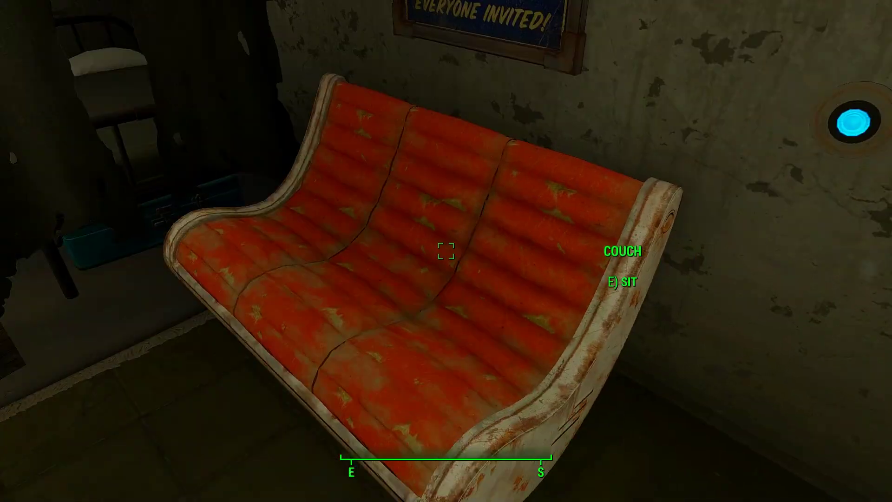
key(s)
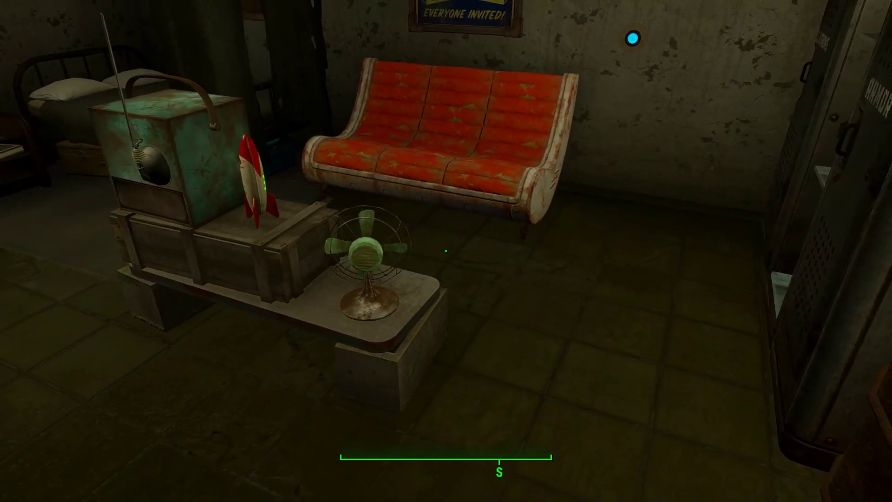
key(w)
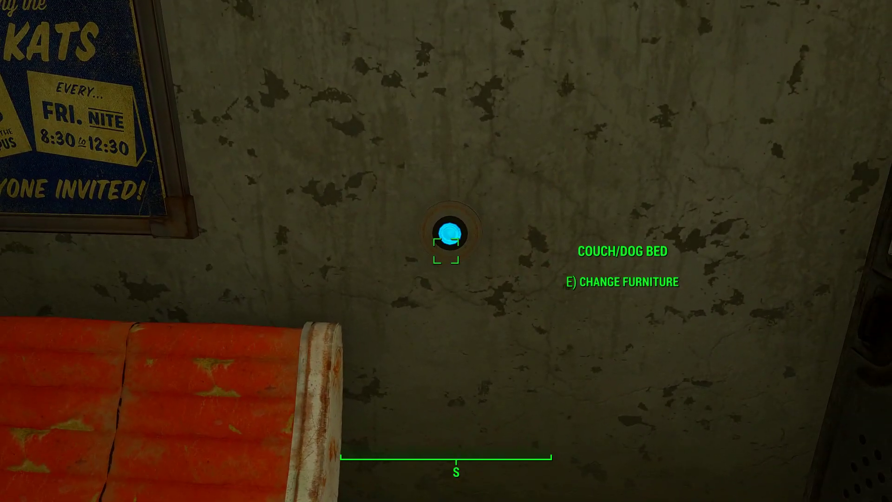
key(e)
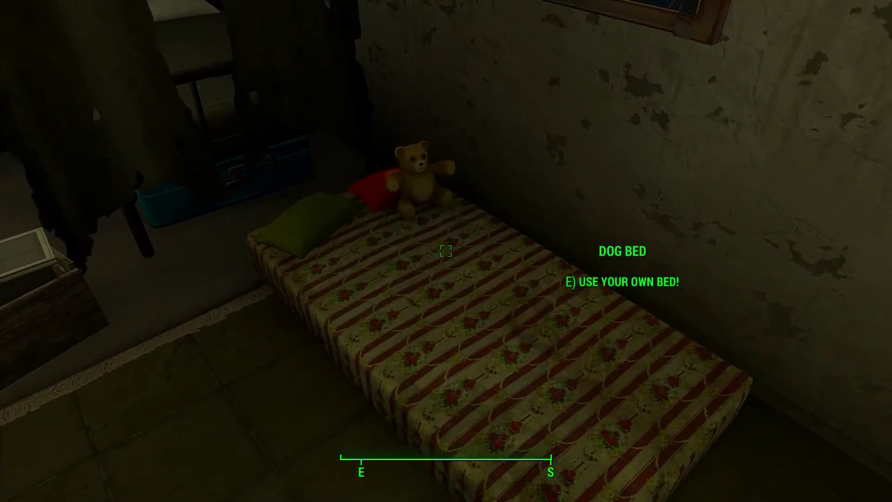
key(s)
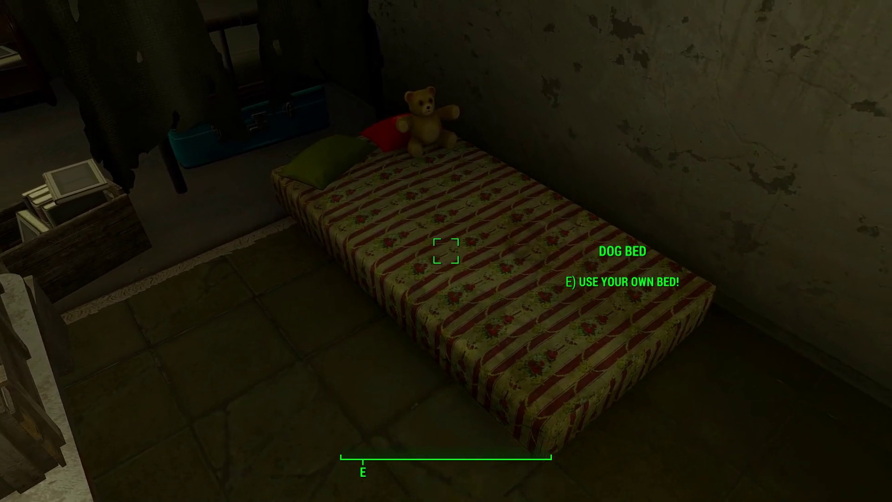
key(s)
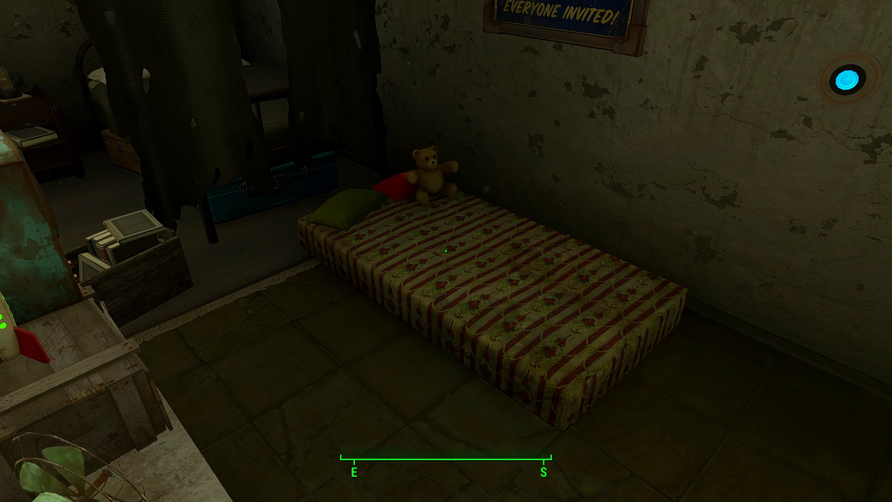
Sit down beside the table near the globe shelf and wait about a day for the planter to regrow.
key(w)
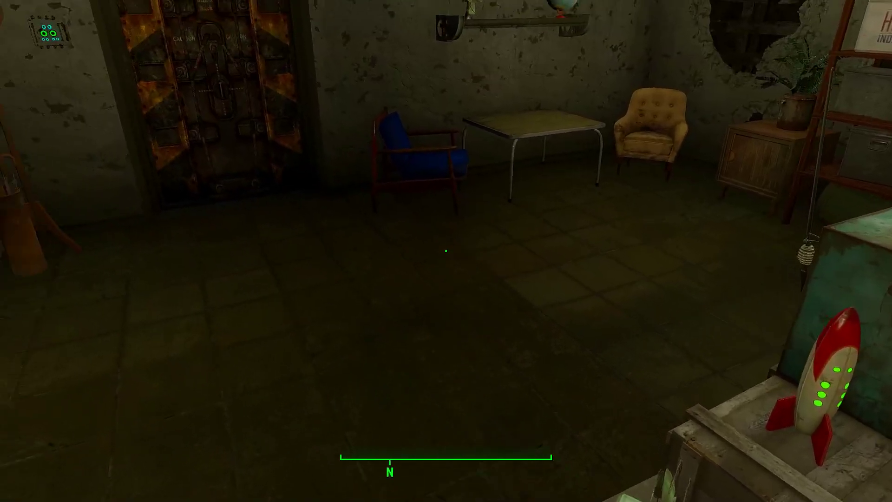
key(w)
key(w)
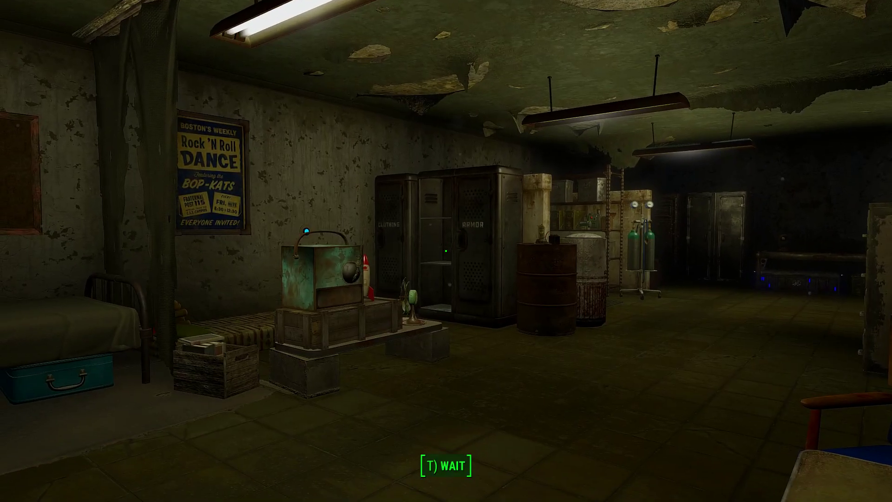
key(t)
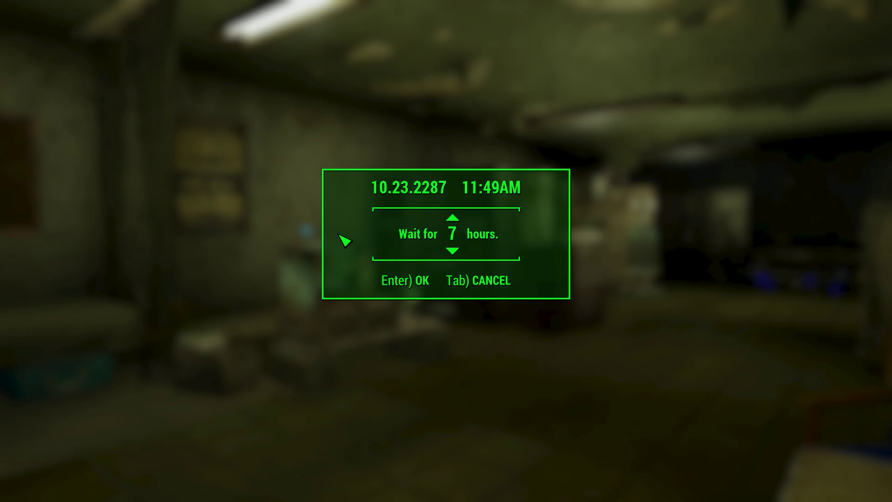
key(Up)
key(Up)
key(Up)
key(Up)
key(Up)
key(Up)
key(Up)
key(Up)
key(Up)
key(Up)
key(Up)
key(Up)
key(Up)
key(Up)
key(Return)
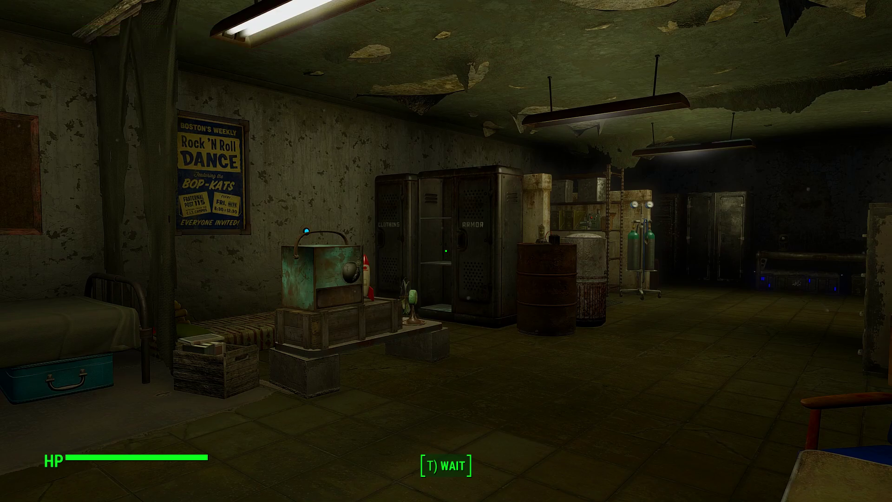
Check the planter beside the garden gnome for regrown mutfruit, and wait another day in the red chair beside the terminal desk.
key(f)
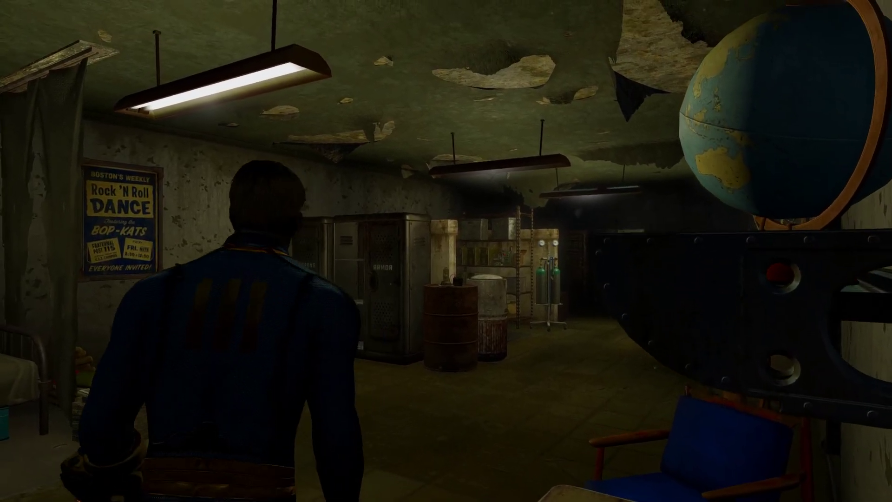
key(w)
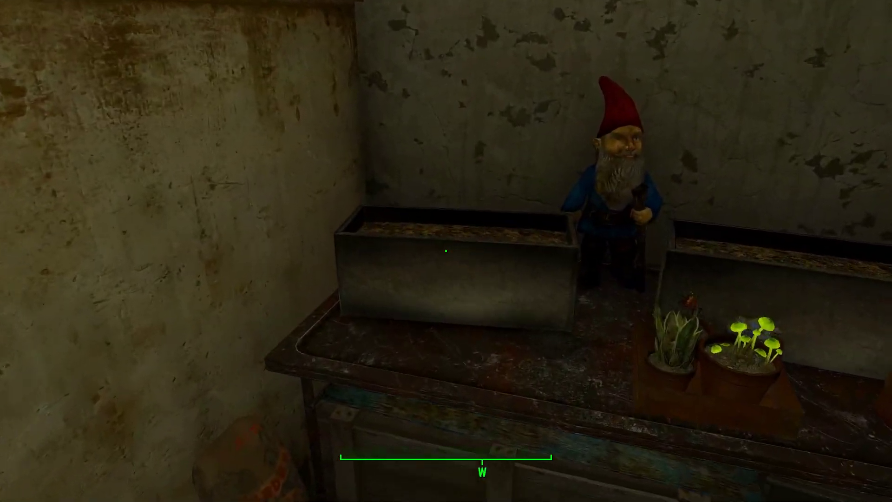
key(w)
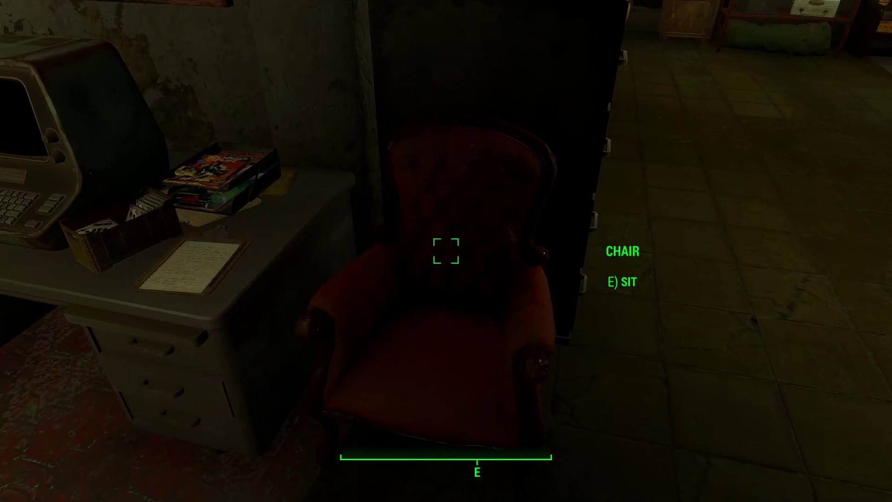
key(e)
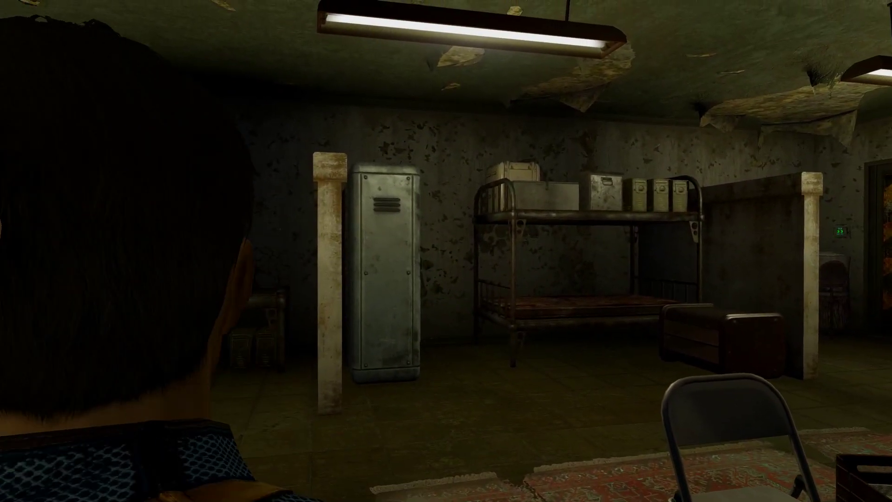
key(t)
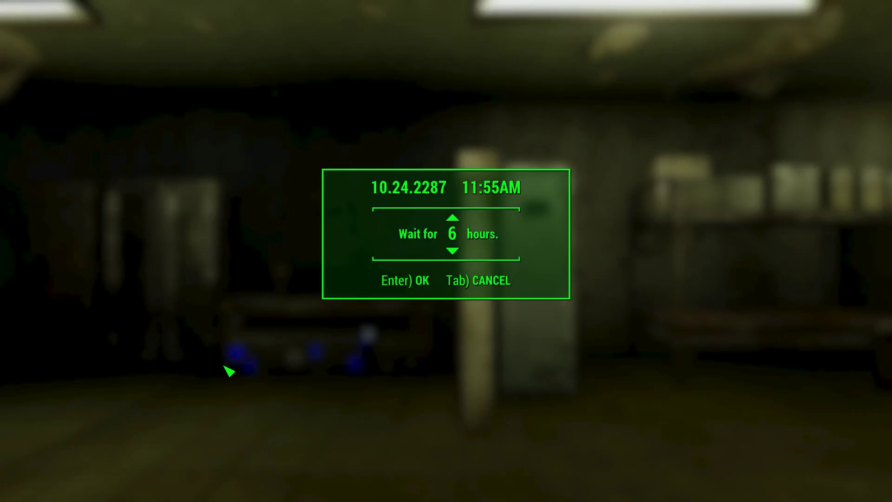
key(Return)
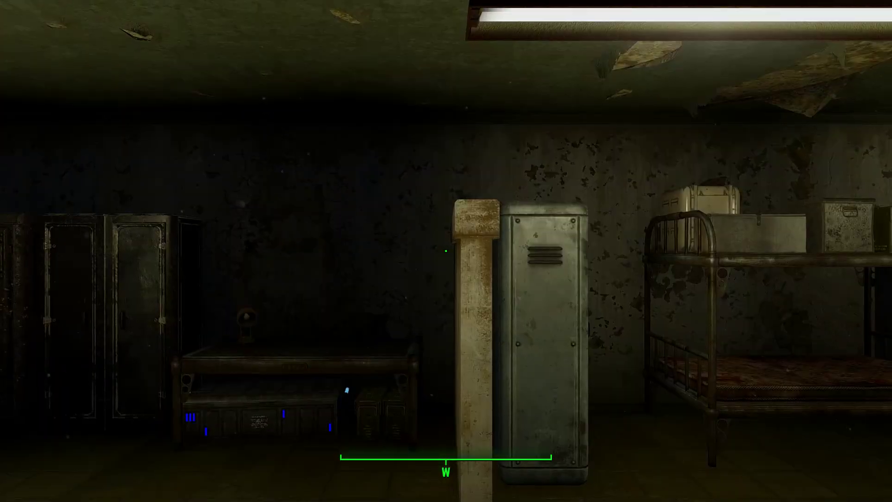
Harvest the Mini Mutfruit planter beside the garden gnome and check the aid items in the Pip-Boy for the fruit.
key(w)
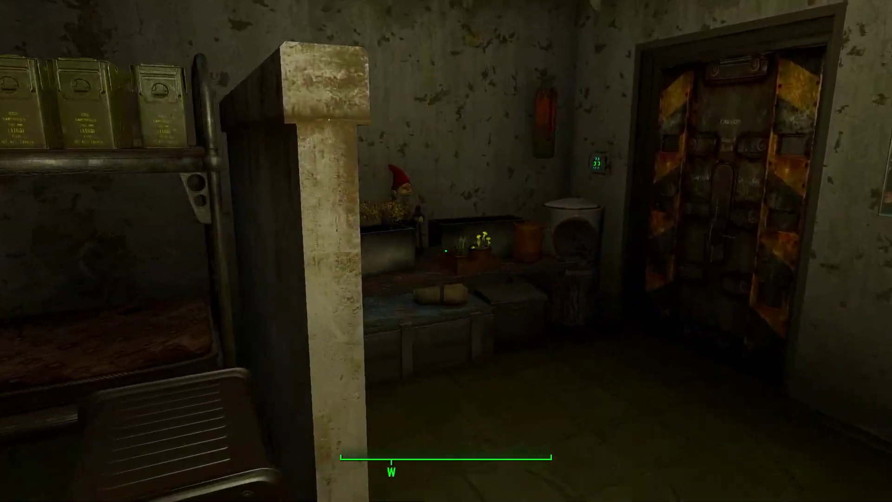
key(w)
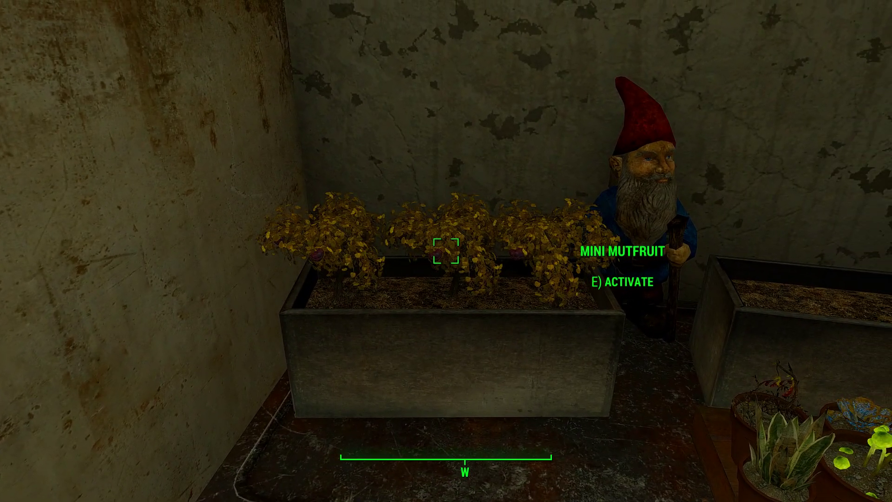
key(w)
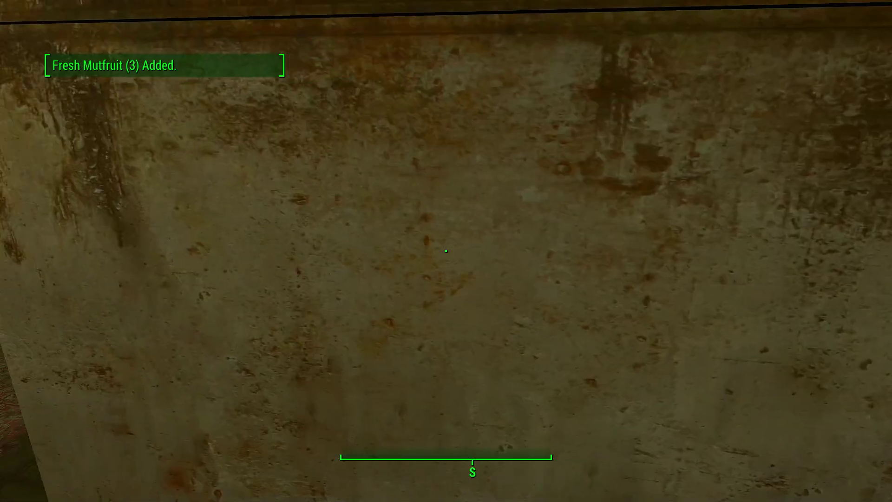
key(Tab)
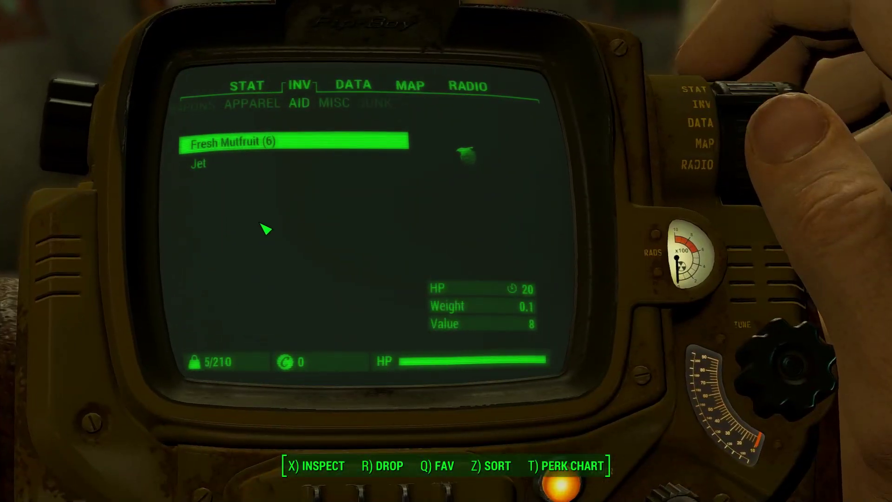
key(Tab)
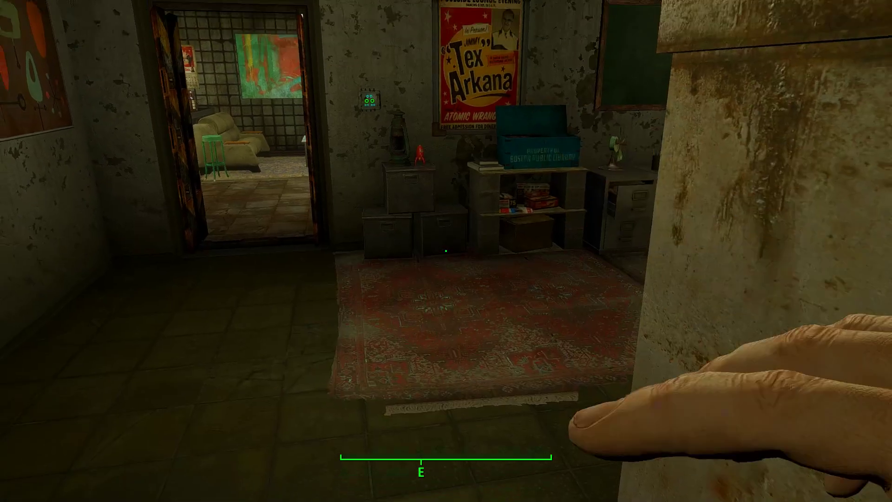
Walk to the chemistry set table and switch the makeshift lamp on.
key(d)
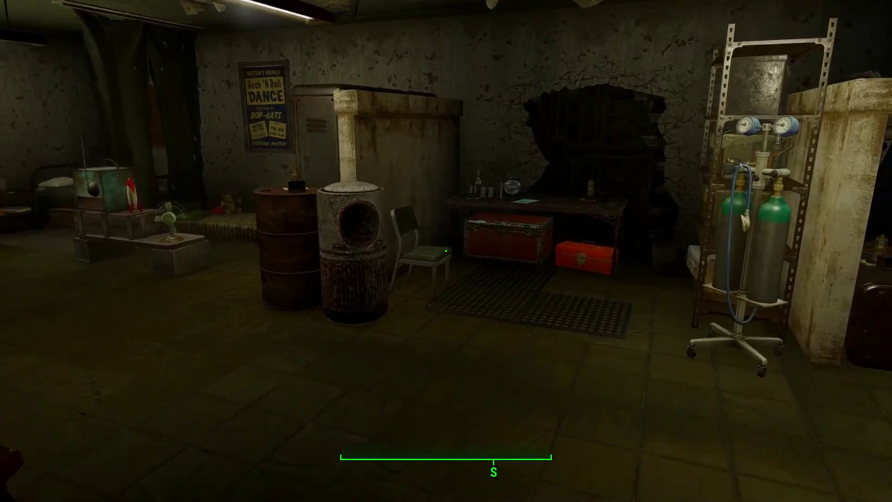
key(w)
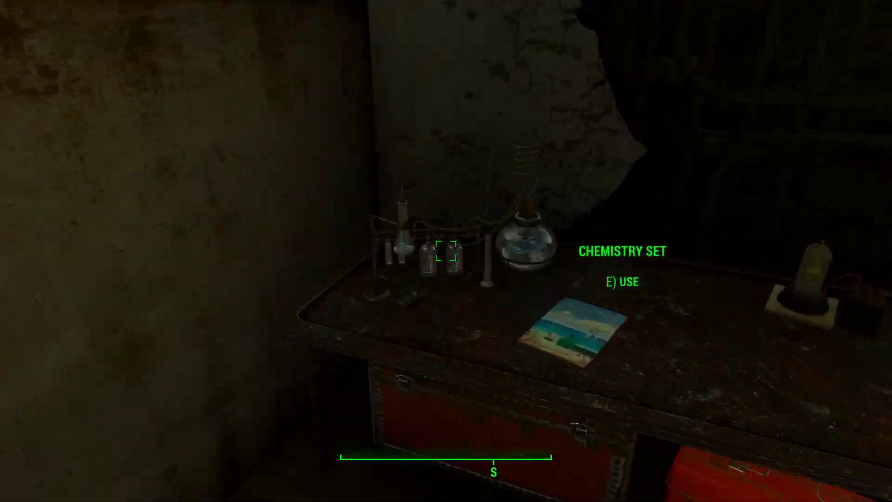
key(d)
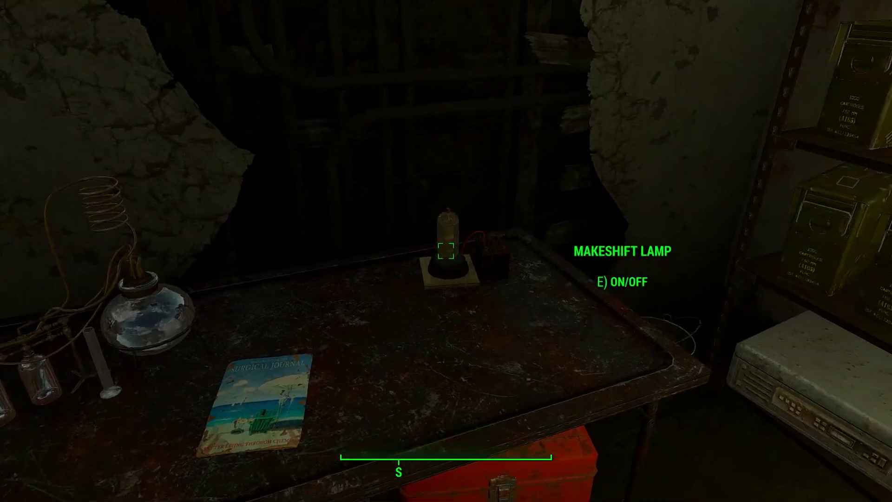
key(e)
Use the chemistry set and agree to brew a new chem.
key(a)
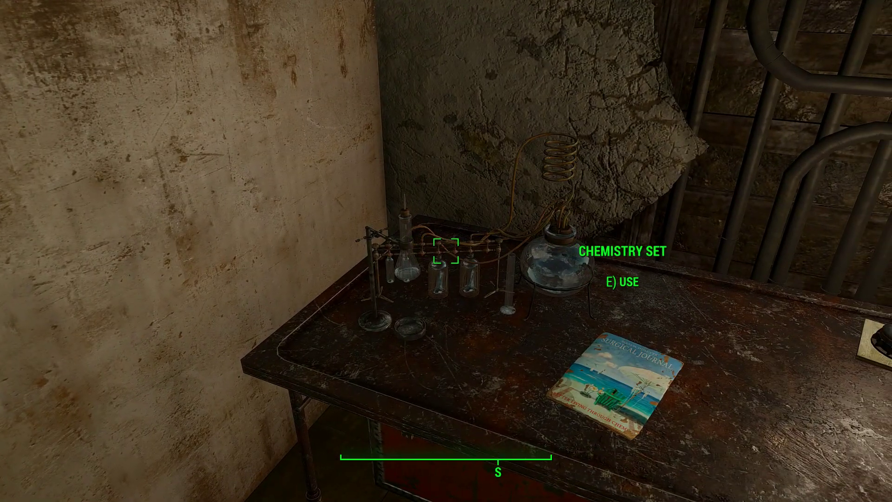
key(e)
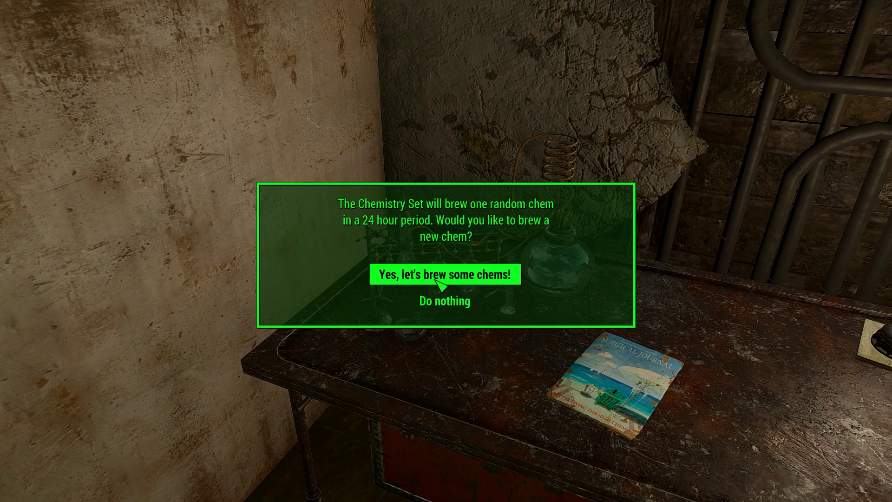
click(488, 278)
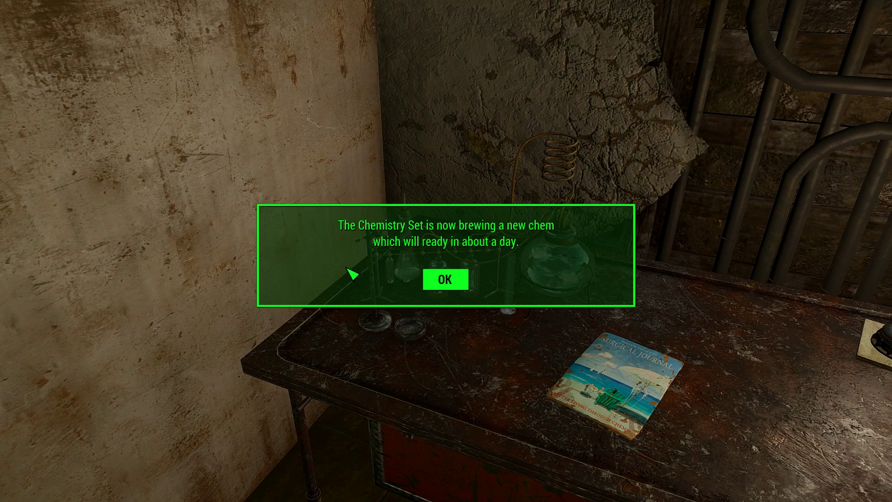
click(464, 278)
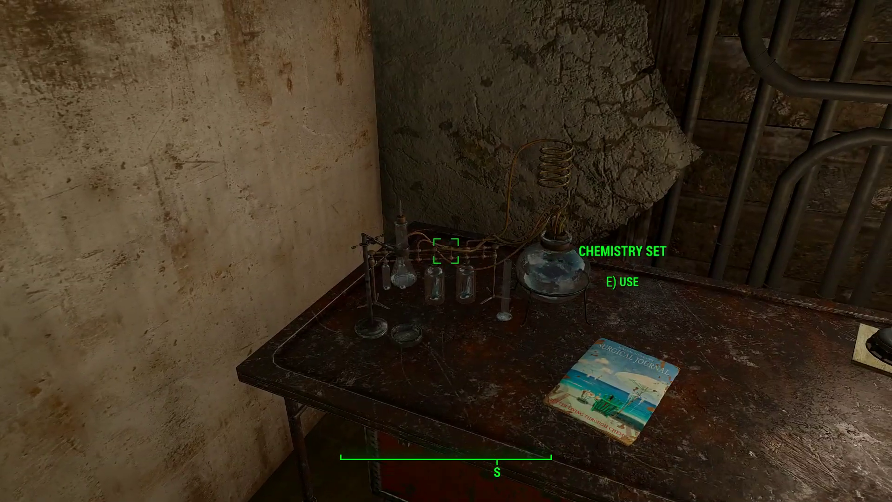
Try to brew another chem at the chemistry set right after starting the first, and dismiss the notice.
key(e)
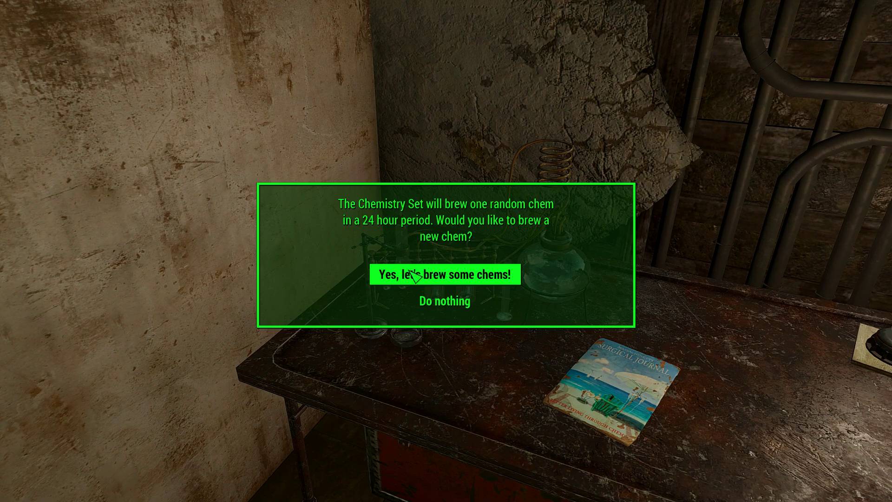
click(479, 280)
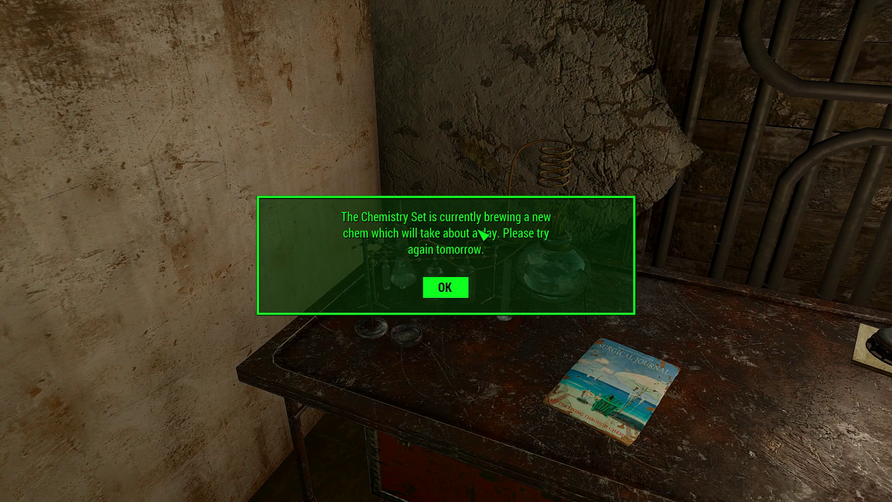
click(451, 287)
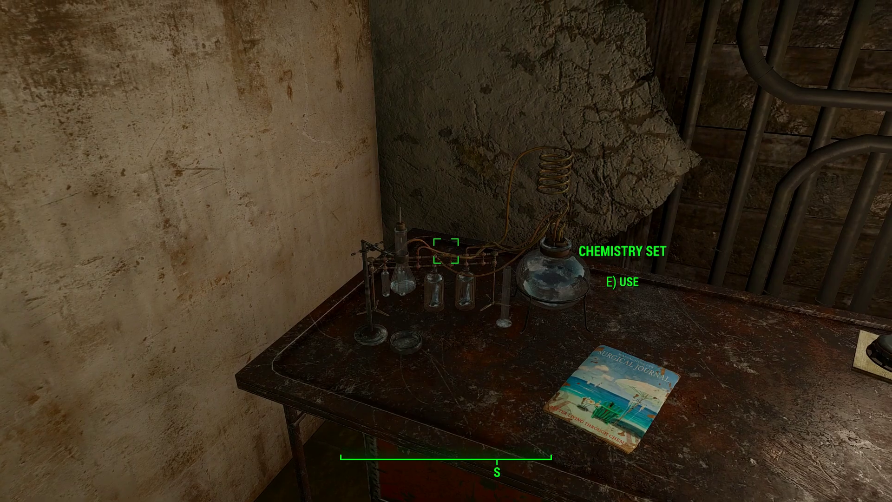
Sit down near the chemistry set, raise the waiting time well above one hour, and wait for the chem to brew.
key(e)
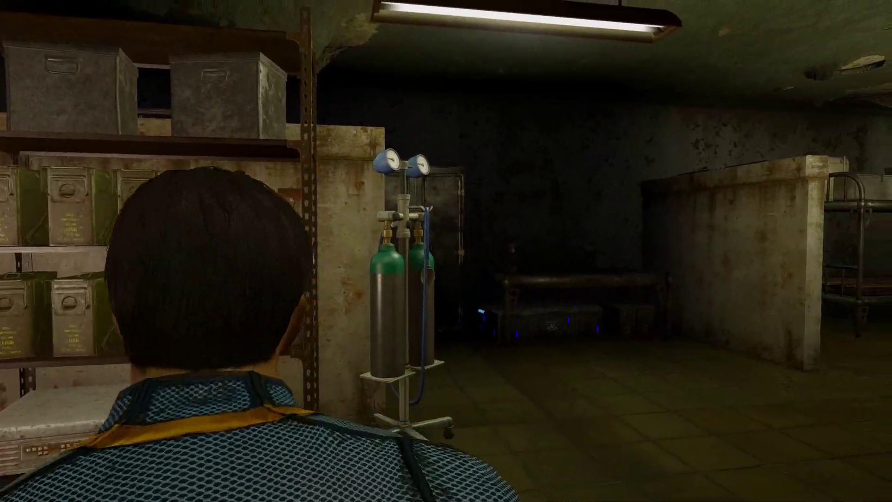
key(t)
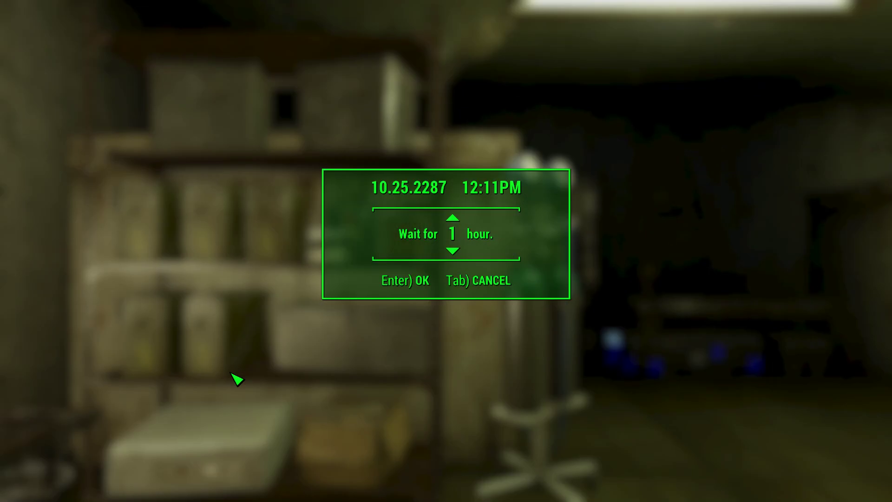
key(Up)
key(Up)
key(Up)
key(Up)
key(Up)
key(Up)
key(Up)
key(Up)
key(Up)
key(Up)
key(Up)
key(Up)
key(Up)
key(Up)
key(Up)
key(Up)
key(Up)
key(Up)
key(Up)
key(Up)
key(Return)
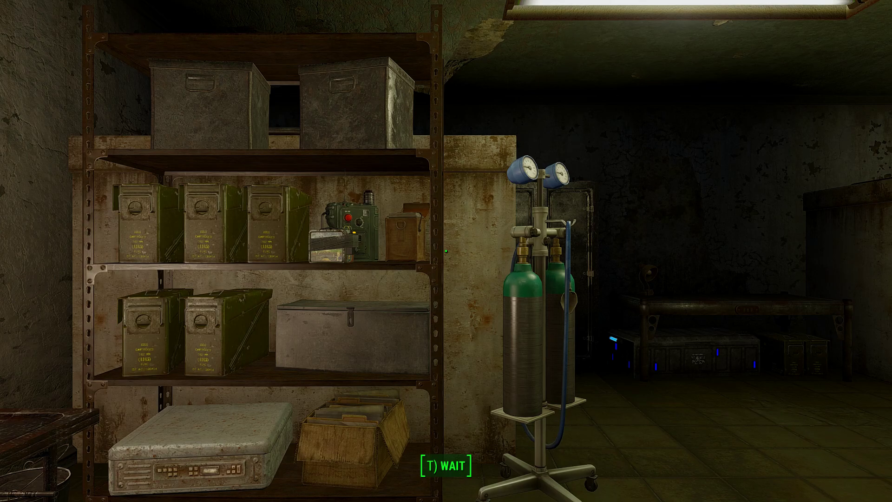
Stand up, return to the chemistry set, agree to brew some chems, and collect the finished chem.
key(f)
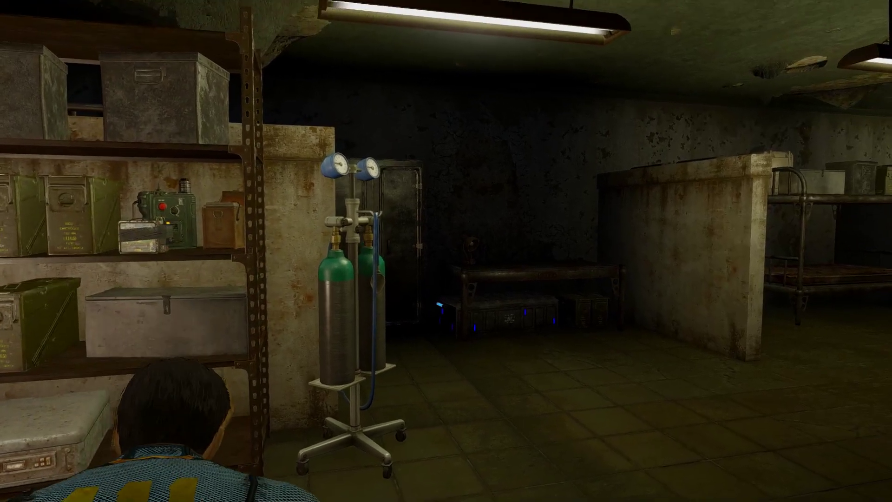
key(f)
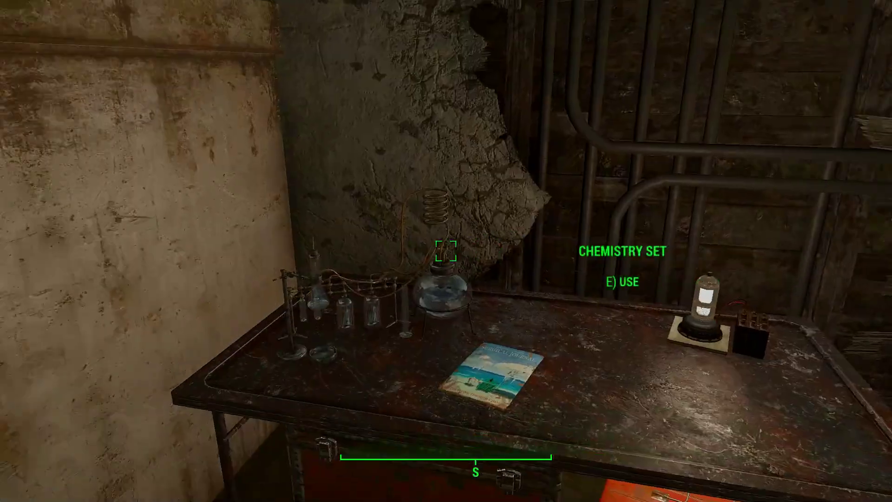
key(w)
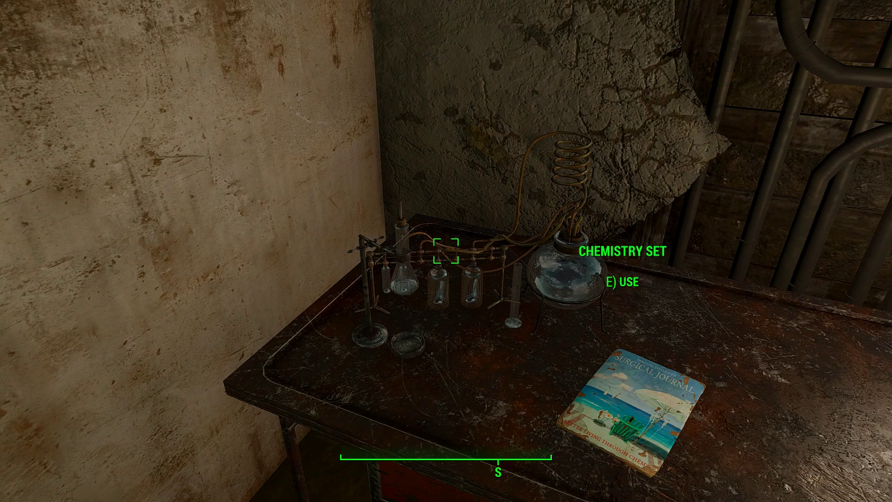
key(e)
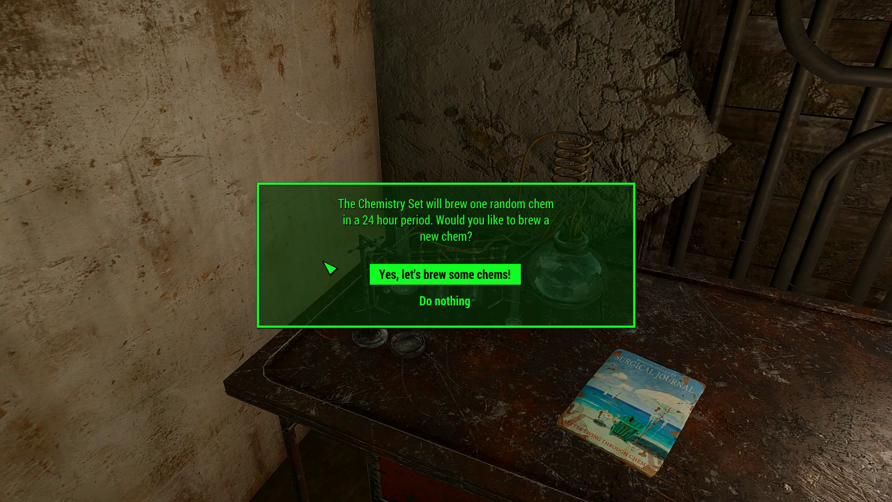
click(488, 275)
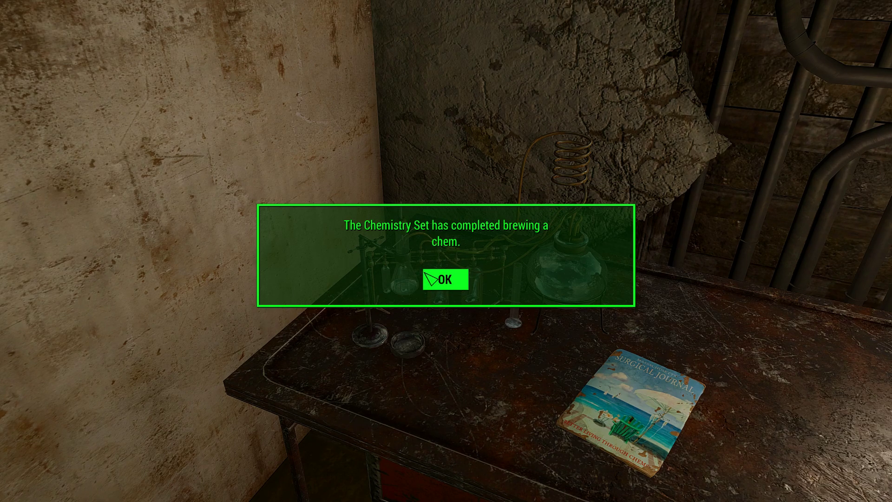
click(454, 281)
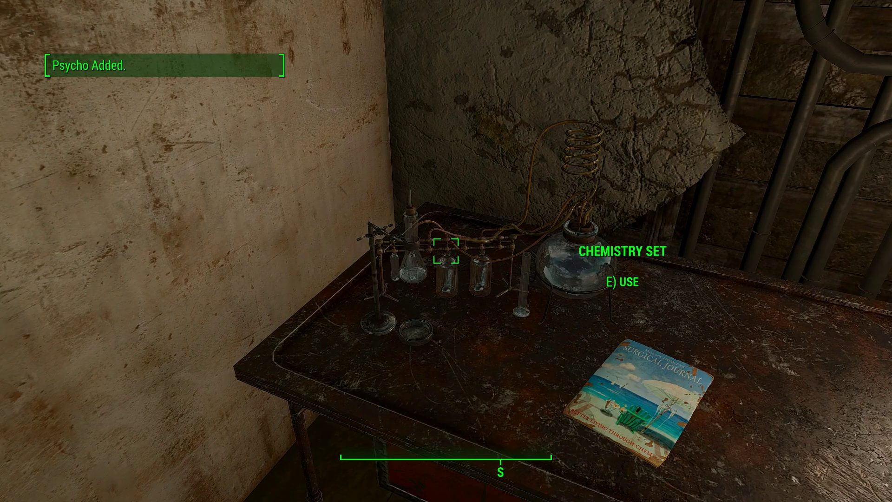
Check the Pip-Boy's aid inventory for the collected chems, and put the Pip-Boy away.
key(Tab)
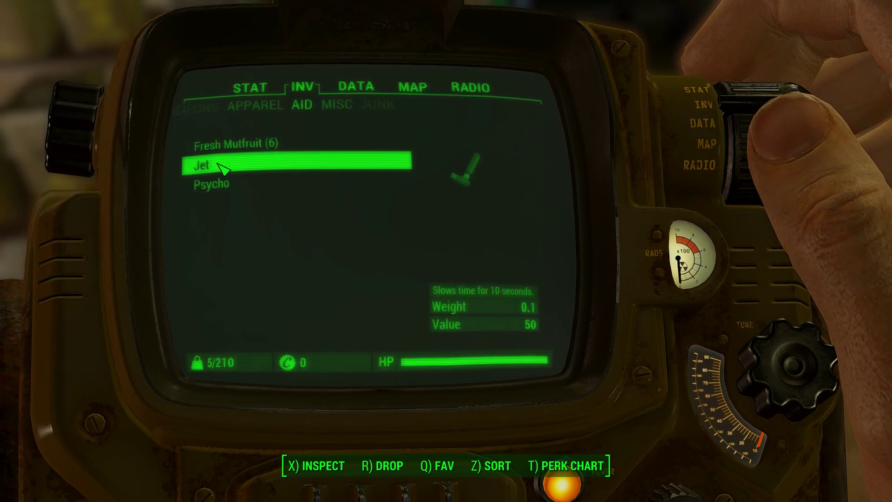
key(Tab)
key(Tab)
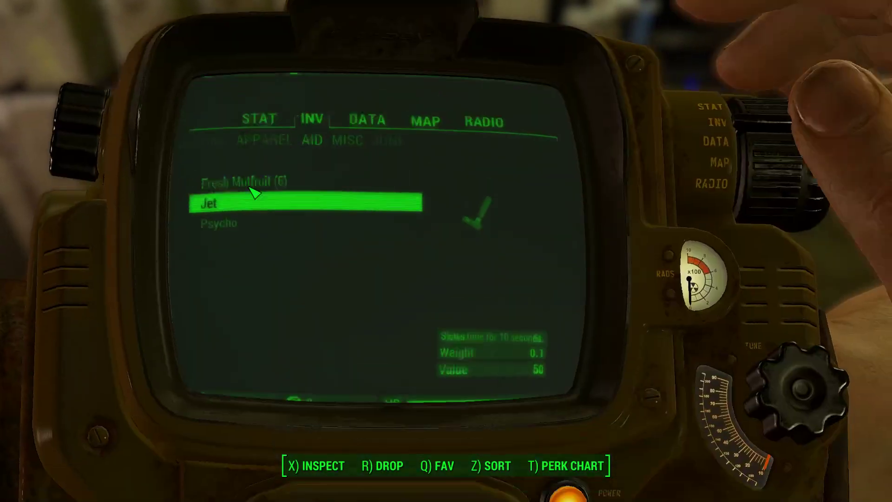
key(Tab)
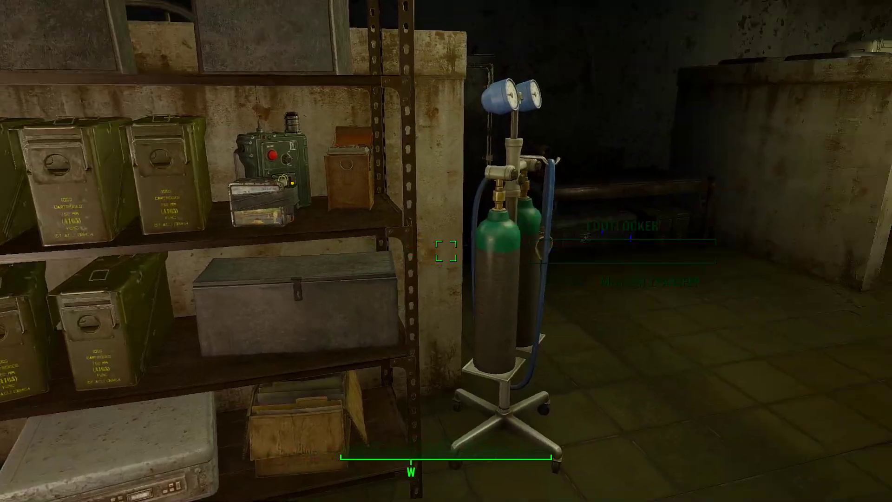
Open the list of saved games and look through the named character's saves.
key(Escape)
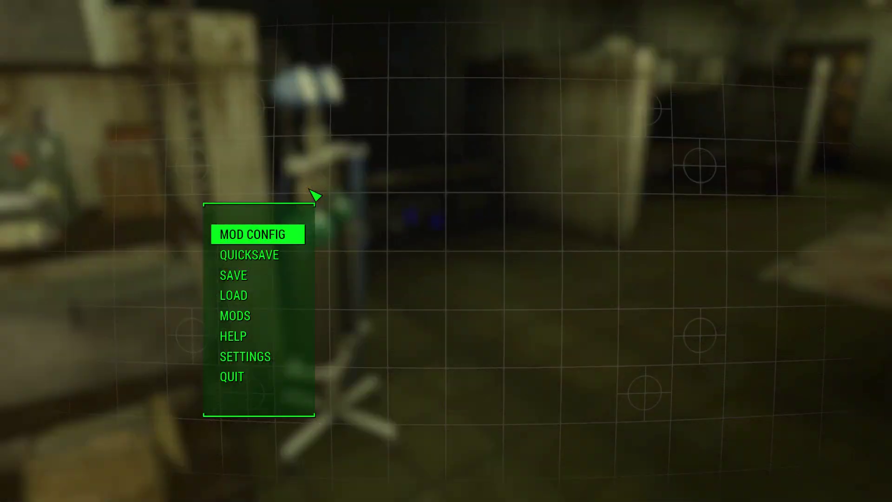
click(259, 300)
key(t)
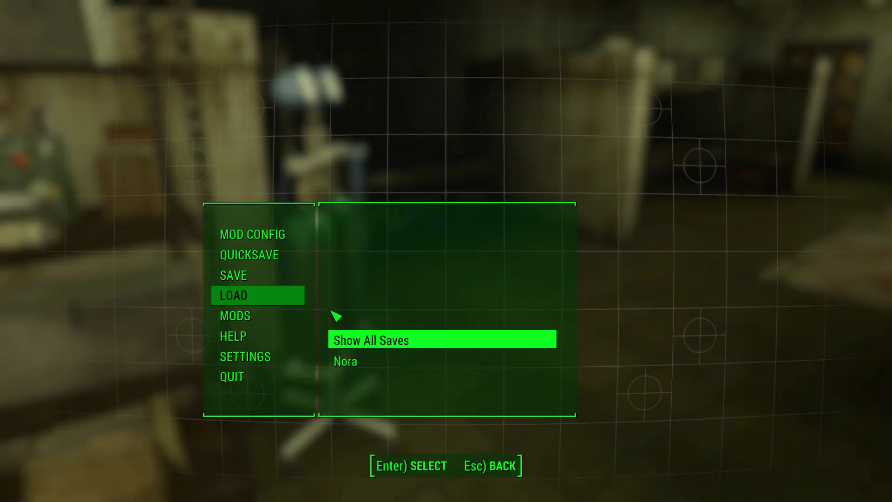
click(365, 361)
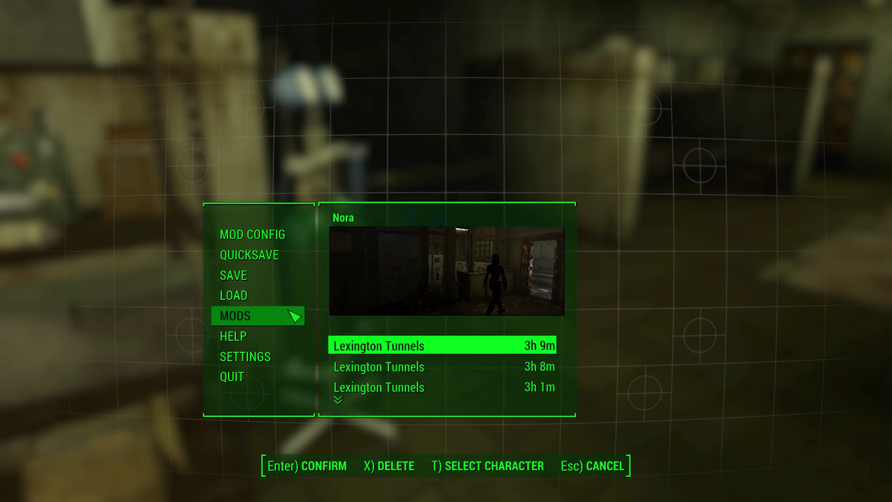
scroll(358, 367, down, 5)
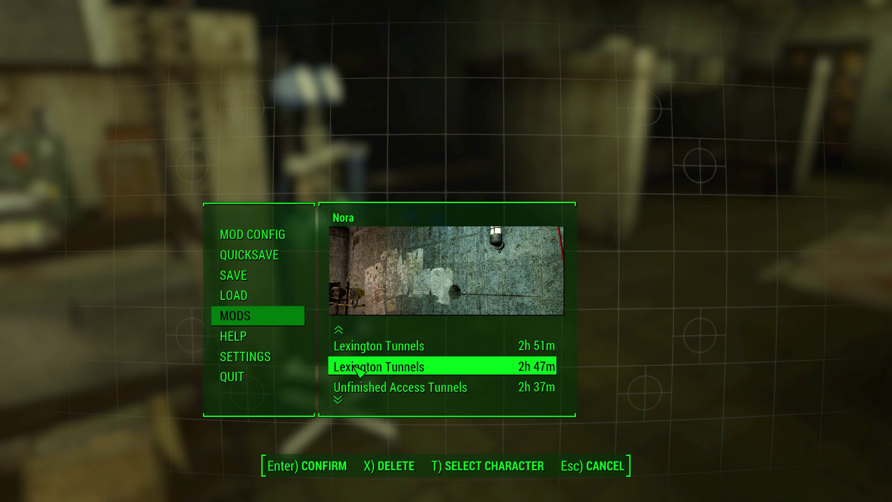
key(Escape)
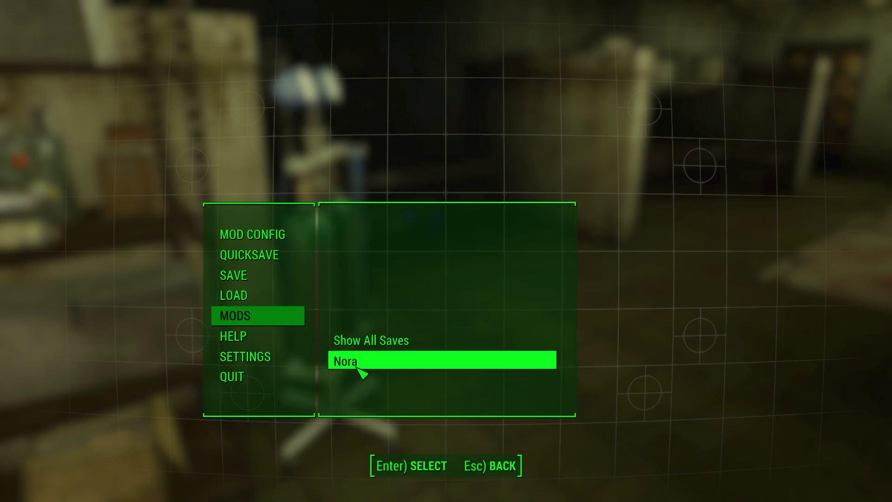
Show all saves and delete the three Outcasts' Hideout saves at 0h 6m, 0h 5m and 0h 4m.
click(360, 339)
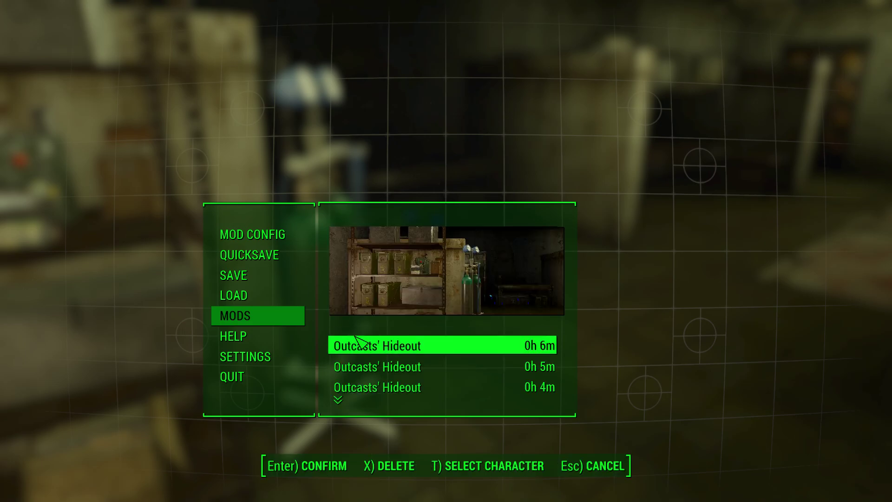
key(x)
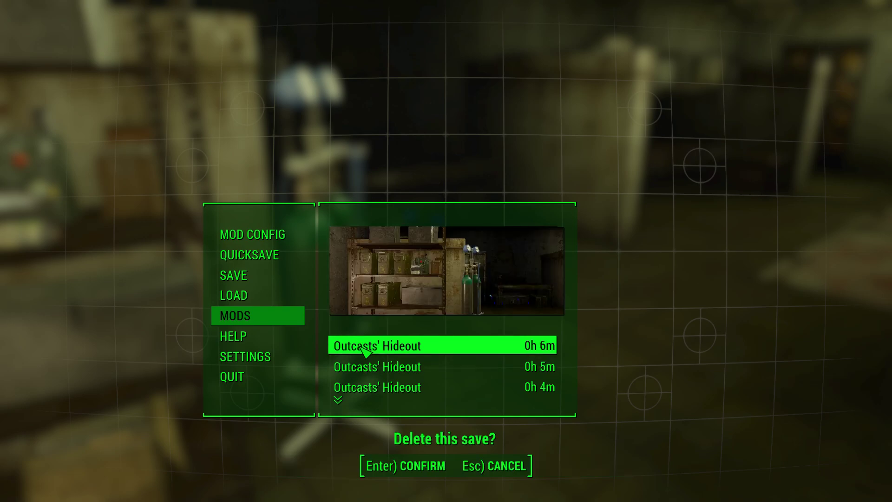
key(Return)
key(x)
key(Return)
key(x)
key(Return)
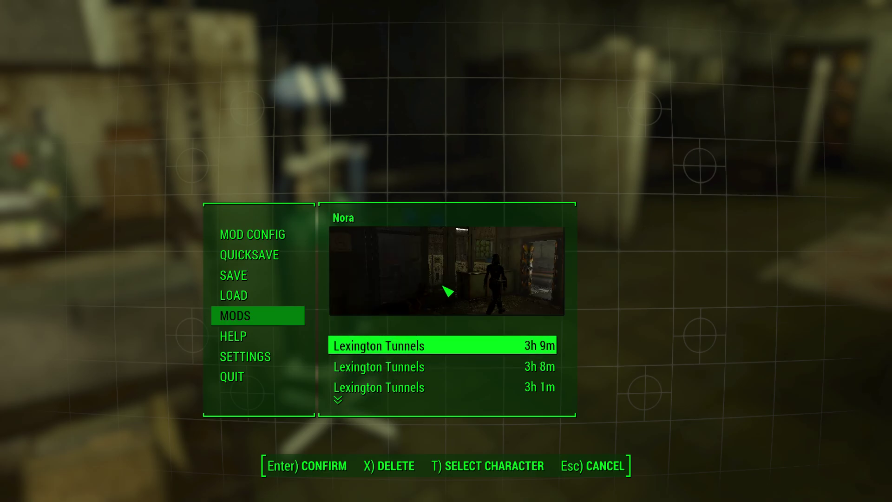
Open the game console and quit Fallout 4 with the command qqq.
key(grave)
key(grave)
key(grave)
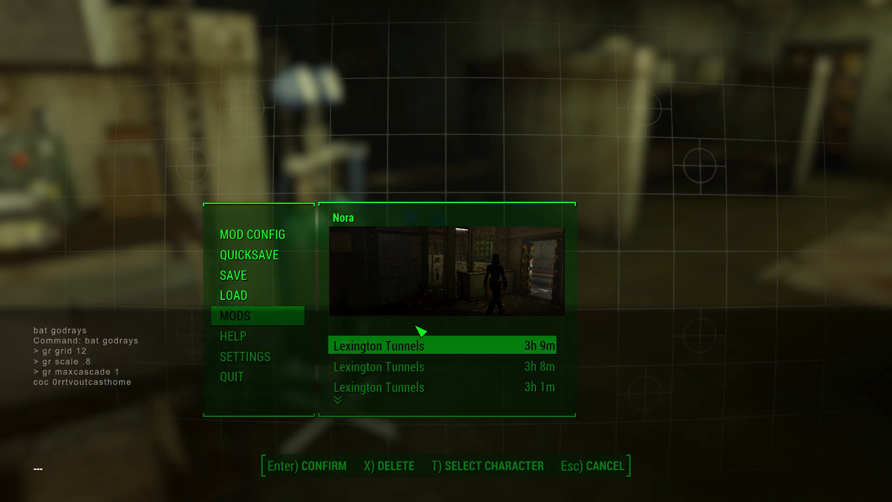
text(qqq)
key(Return)
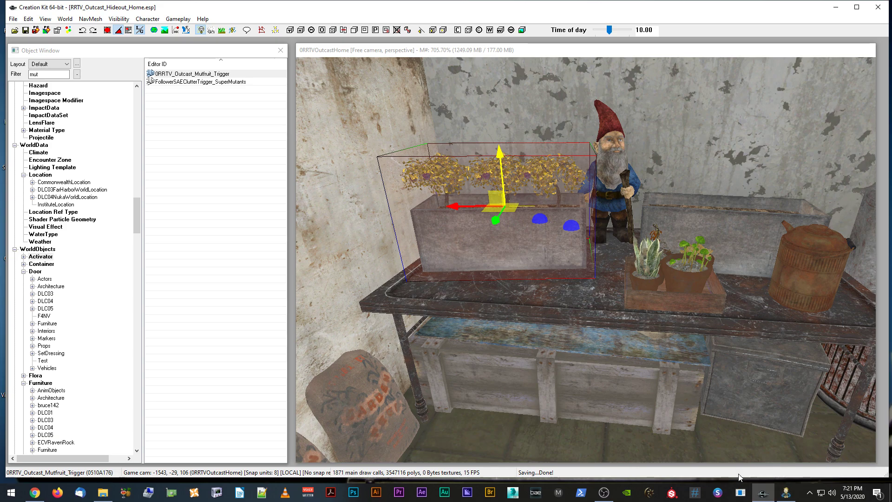
Examine the Mutfruit planter, its trigger box and the neighbouring empty planter on the garden table in the Creation Kit.
middle_drag(530, 241, 483, 249)
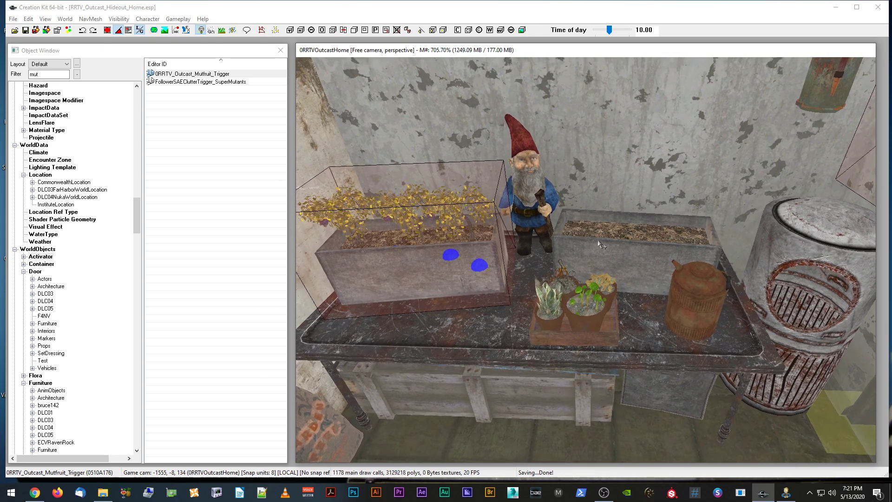
middle_drag(598, 238, 602, 237)
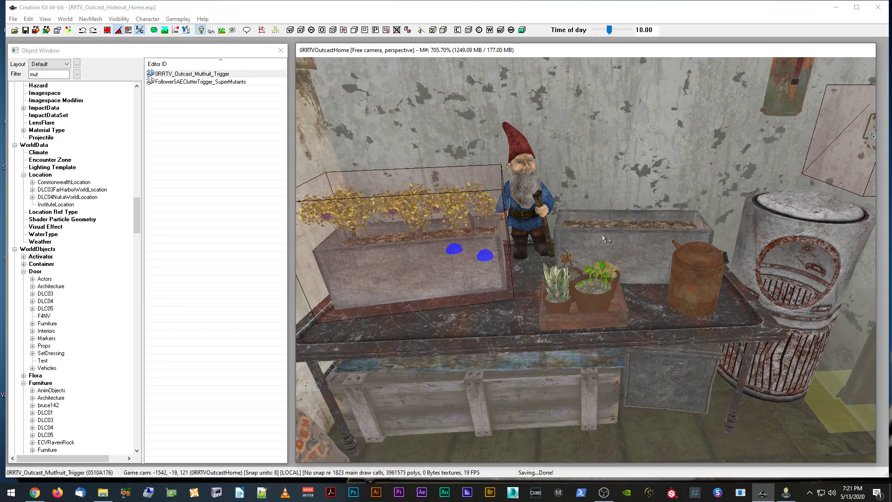
middle_drag(577, 276, 569, 277)
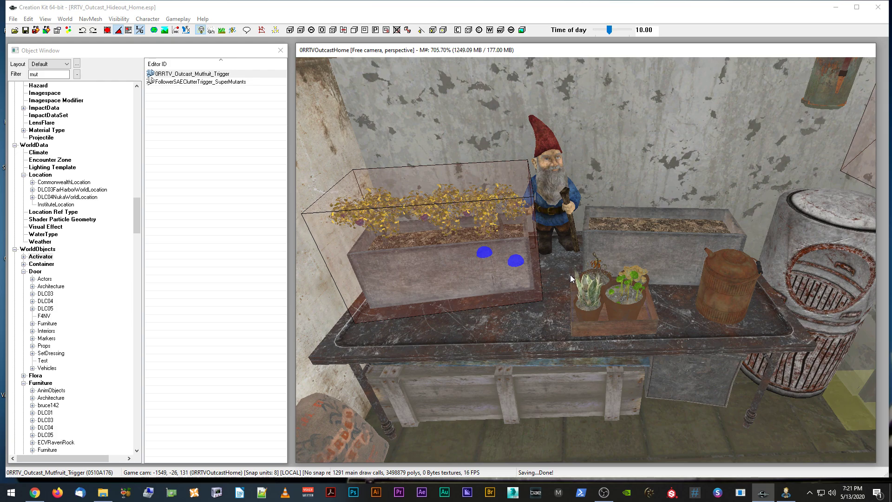
middle_drag(570, 274, 571, 280)
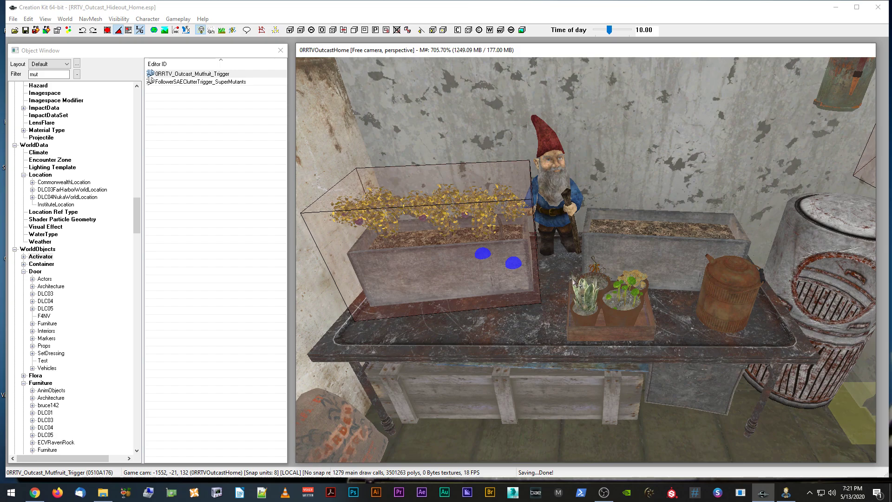
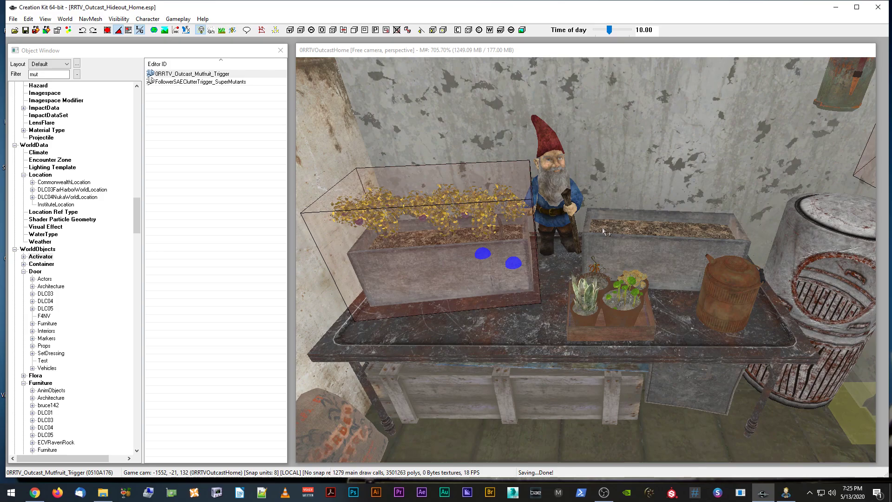
key(alt+Tab)
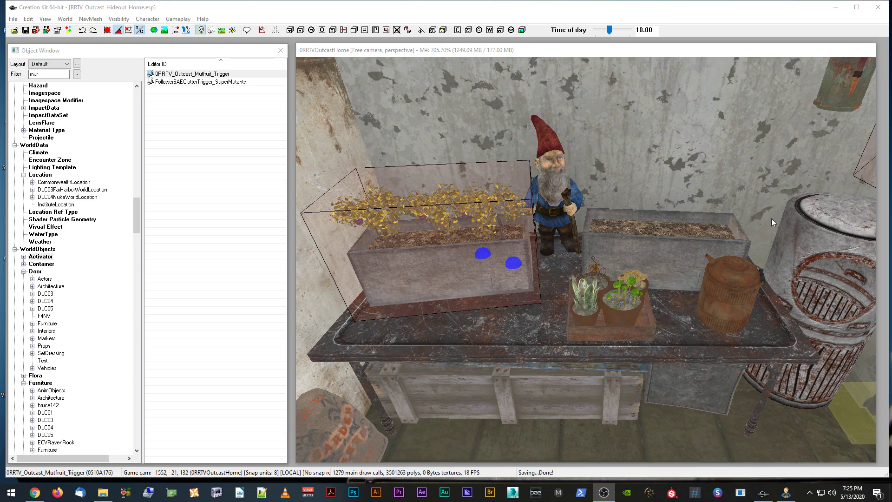
click(656, 238)
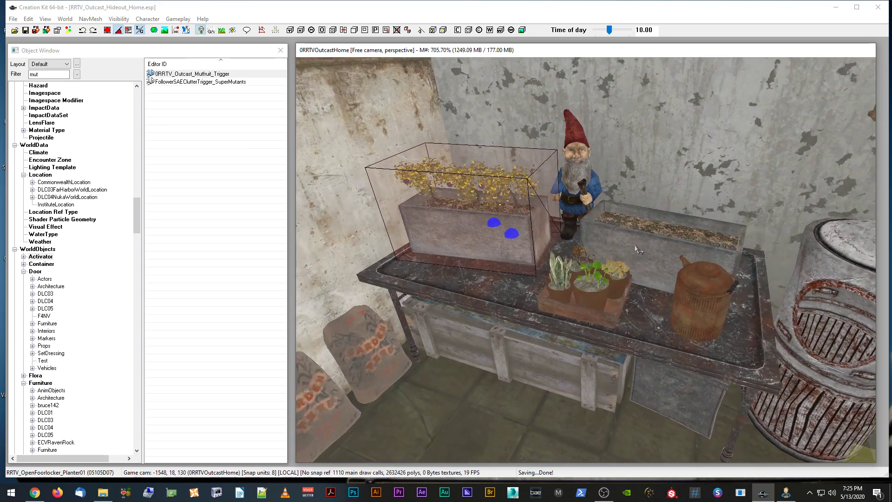
shift+middle_drag(636, 249, 613, 253)
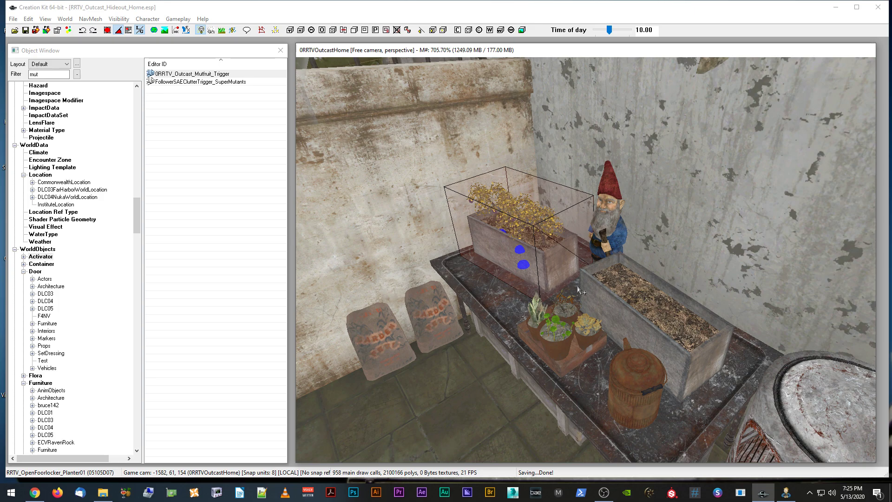
Examine the empty planter beside the garden gnome from several angles.
scroll(582, 293, up, 5)
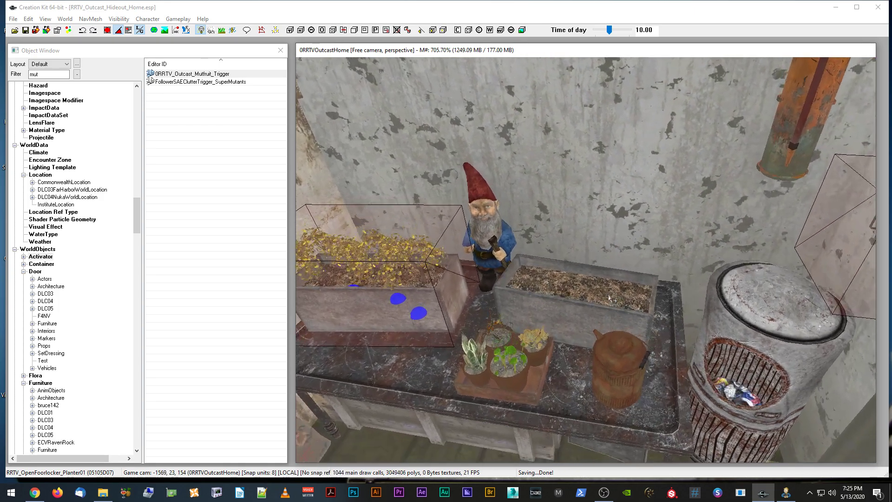
scroll(613, 295, up, 1)
click(600, 307)
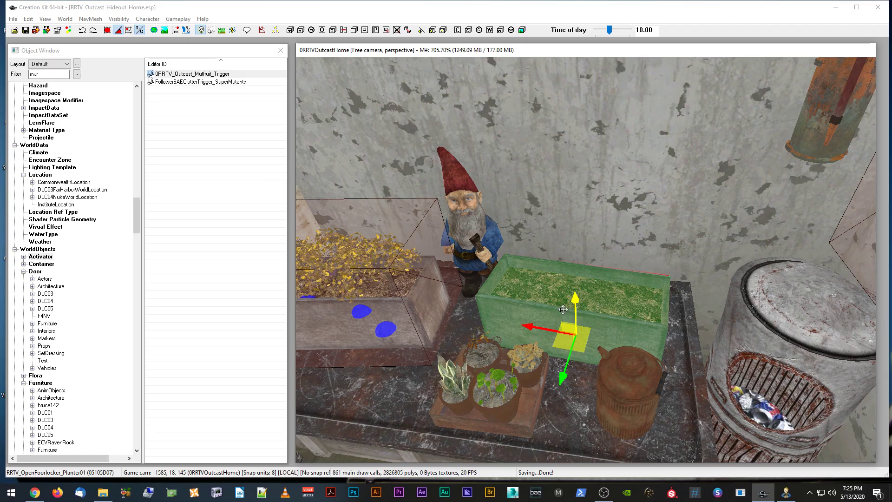
scroll(554, 301, up, 1)
shift+middle_drag(554, 301, 519, 352)
key(d)
click(519, 352)
key(d)
shift+middle_drag(571, 381, 581, 336)
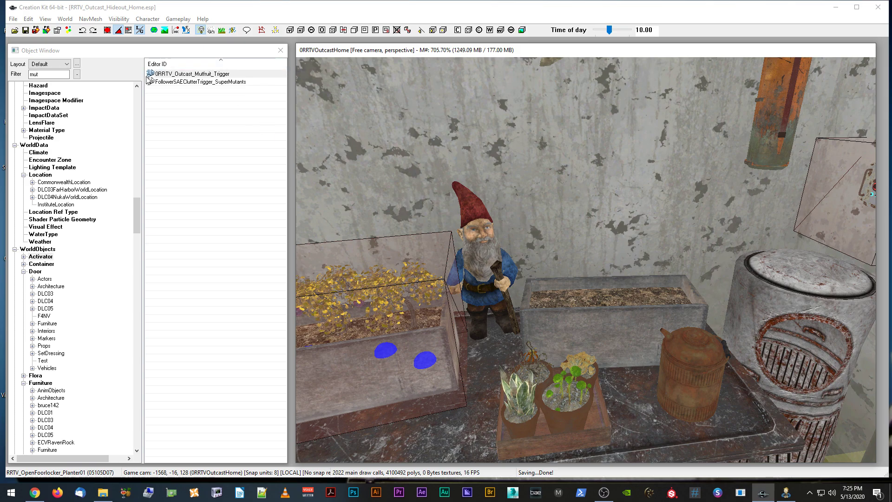
right_click(150, 74)
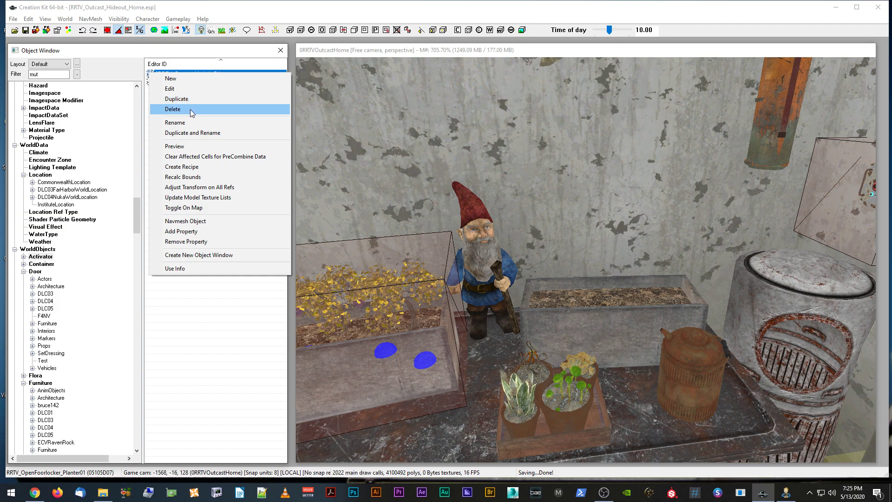
click(173, 109)
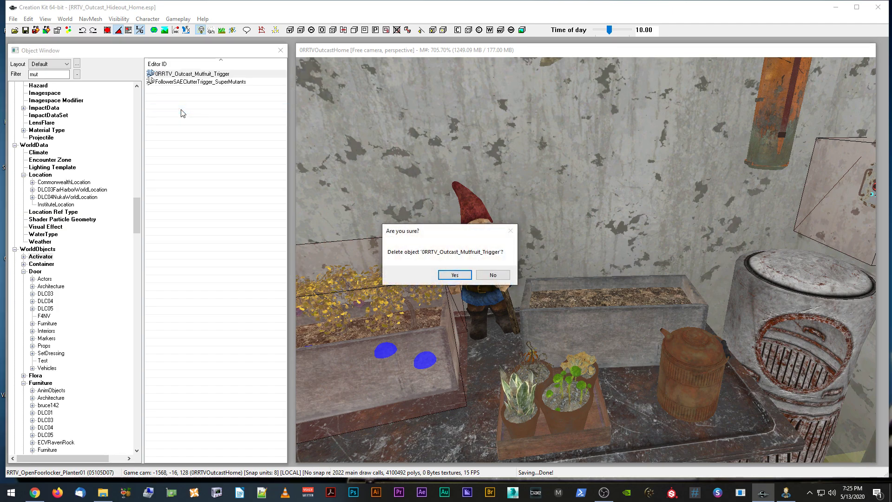
click(487, 276)
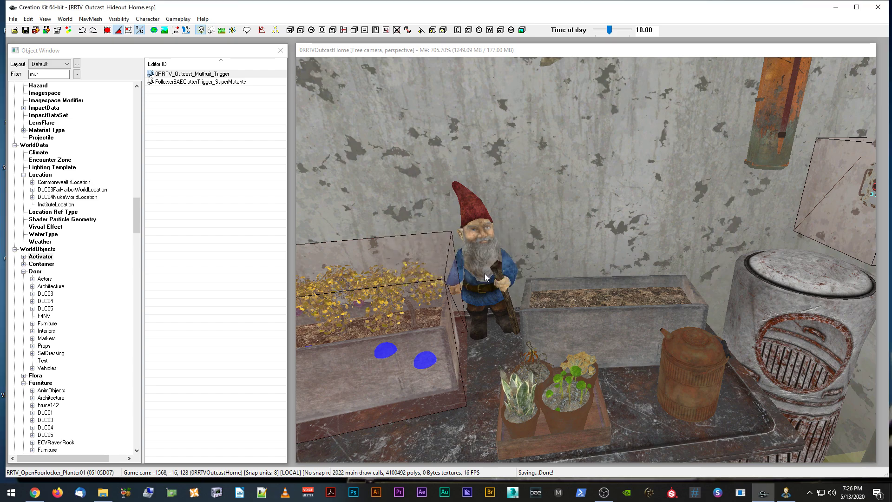
Duplicate the 0RRTV_Outcast_Mutfruit_Trigger activator and change the copy's ID to 0RRTV_Outcast_Carrot_Trigger.
right_click(151, 75)
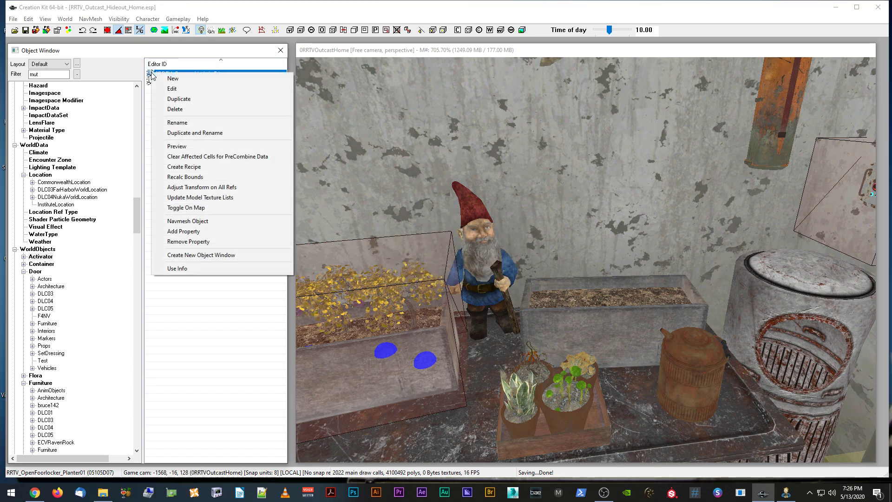
click(173, 100)
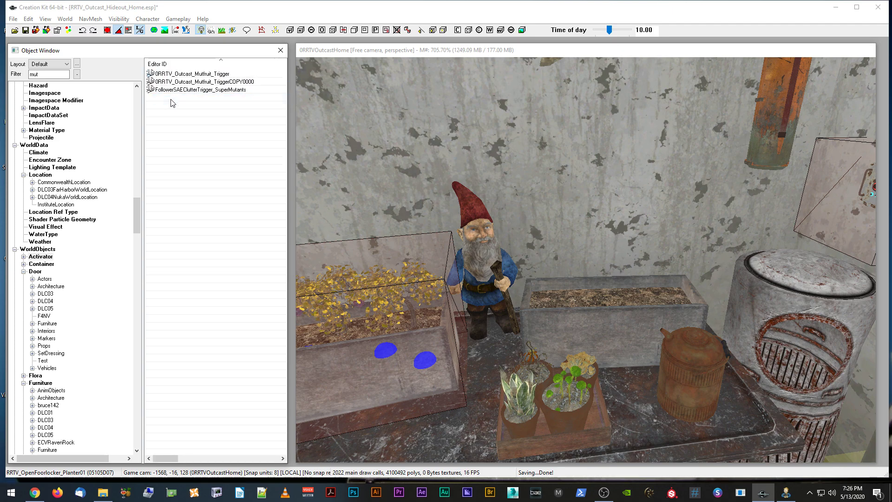
double_click(254, 85)
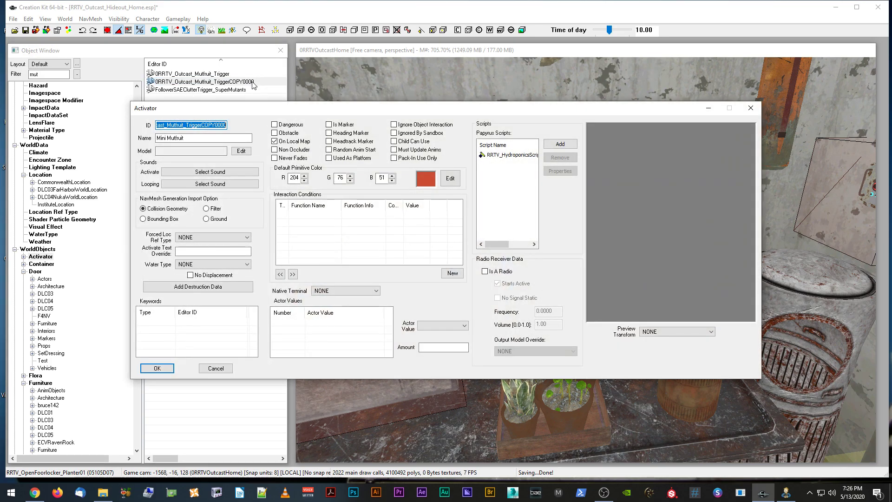
click(184, 125)
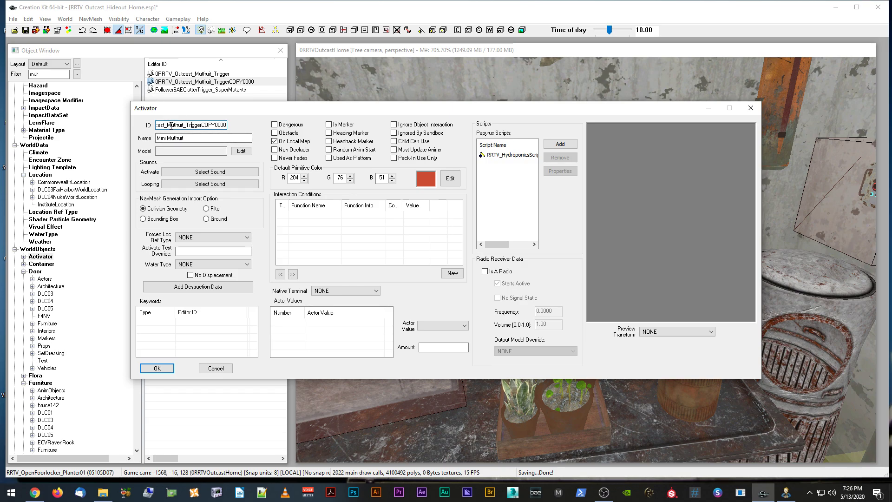
drag(168, 125, 186, 125)
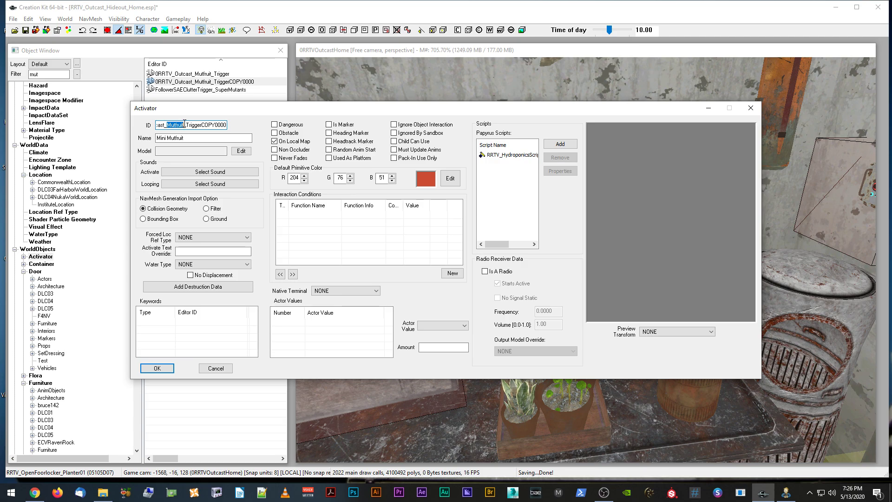
text(Carrot)
drag(212, 125, 248, 122)
key(Delete)
key(Tab)
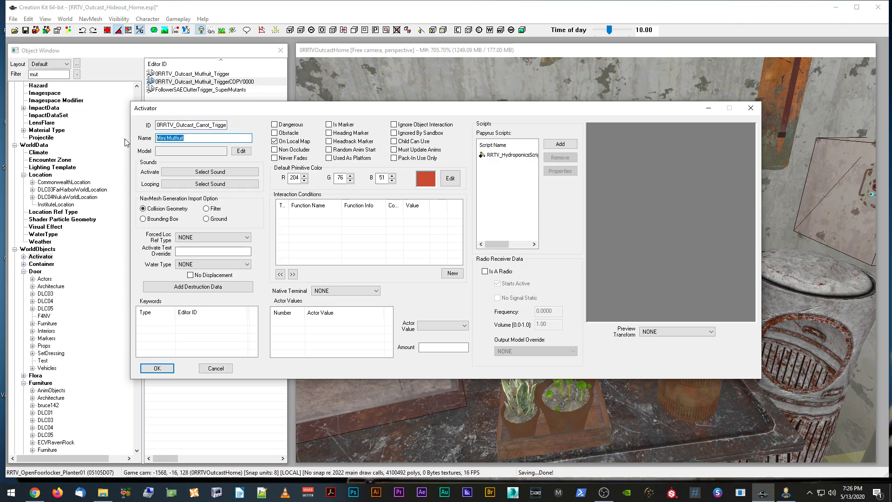
Name the activator Hydroponic Carrots, apply the edits by renaming the existing form, and save the plugin.
text(Hydroponic Carrots)
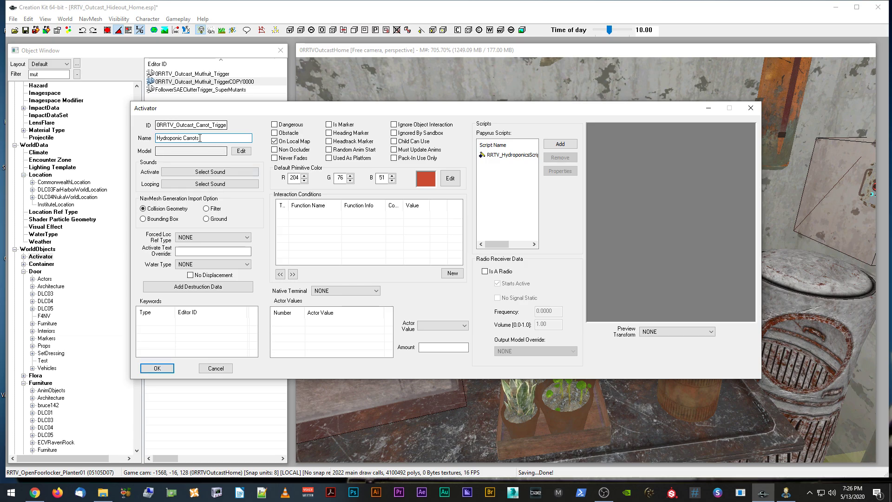
click(157, 368)
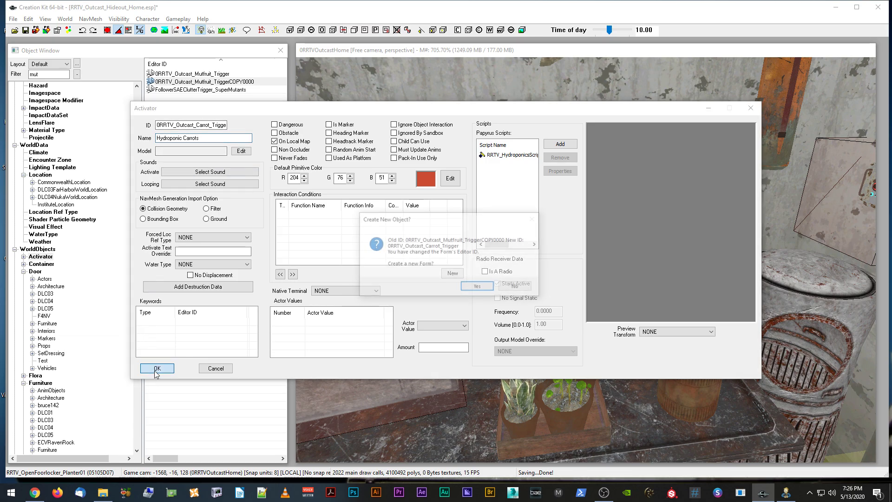
click(516, 286)
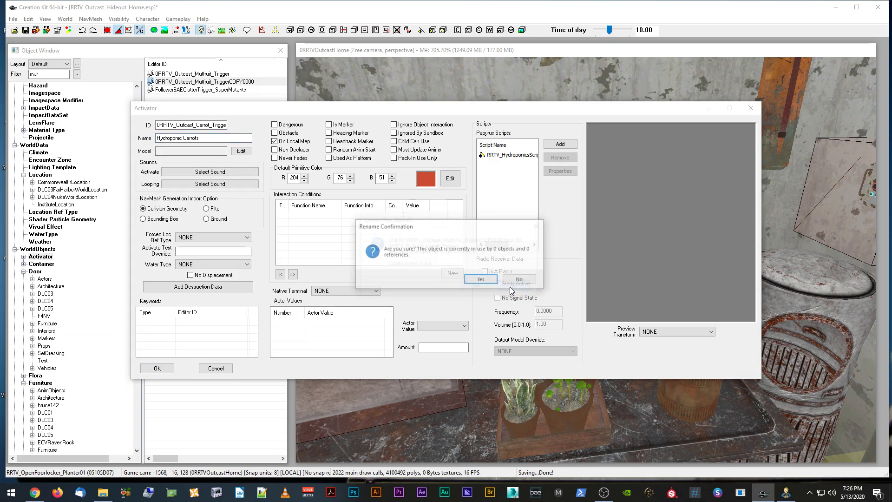
click(482, 280)
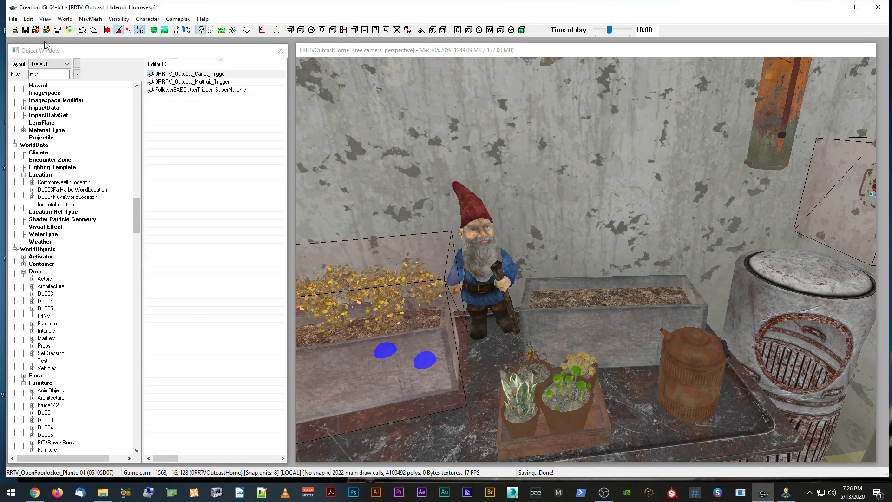
click(25, 30)
Filter the object list by "carr" and list the Static objects.
text(ca)
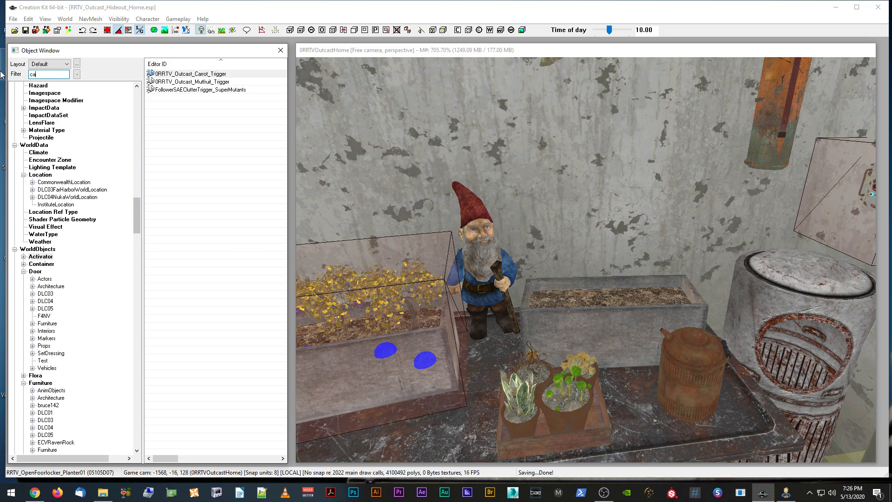
text(rr)
scroll(59, 273, down, 20)
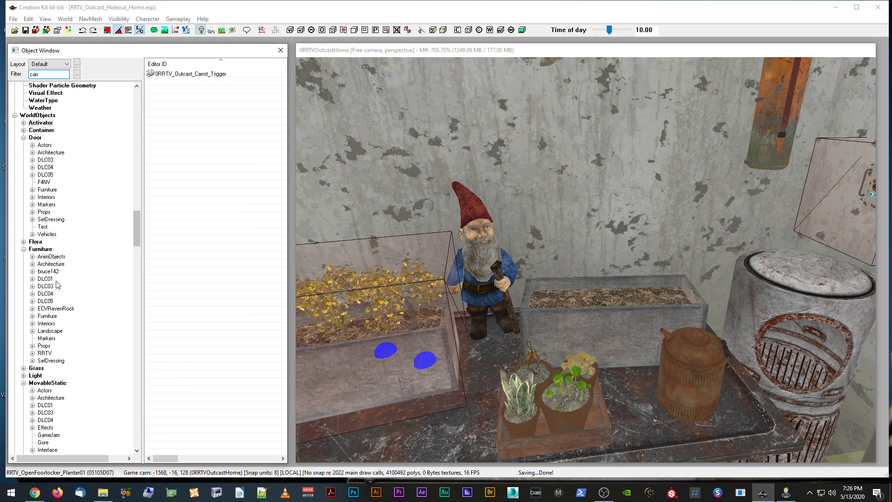
click(38, 228)
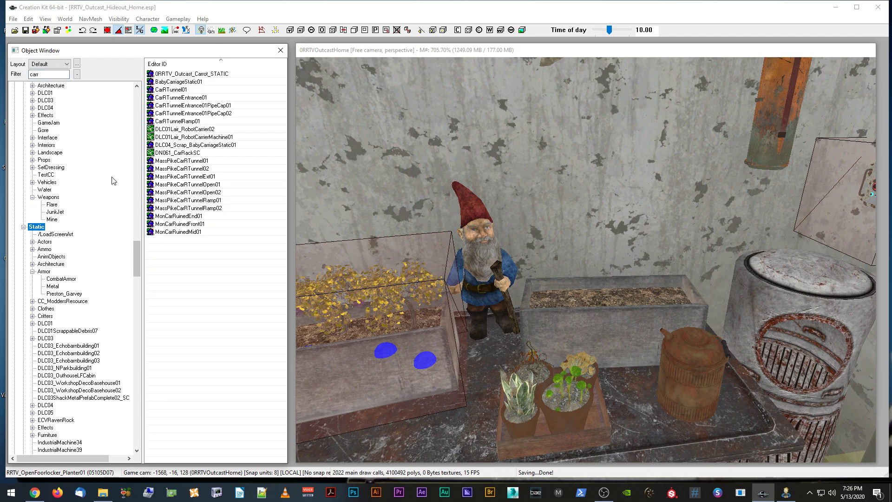
Place 0RRTV_Outcast_Carrot_STATIC in the empty planter beside the gnome.
drag(229, 74, 516, 205)
scroll(515, 205, down, 1)
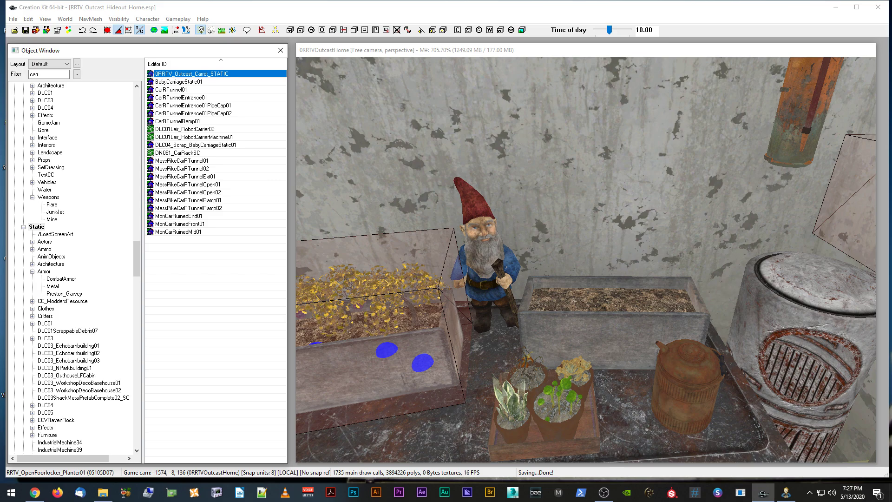
drag(618, 319, 609, 329)
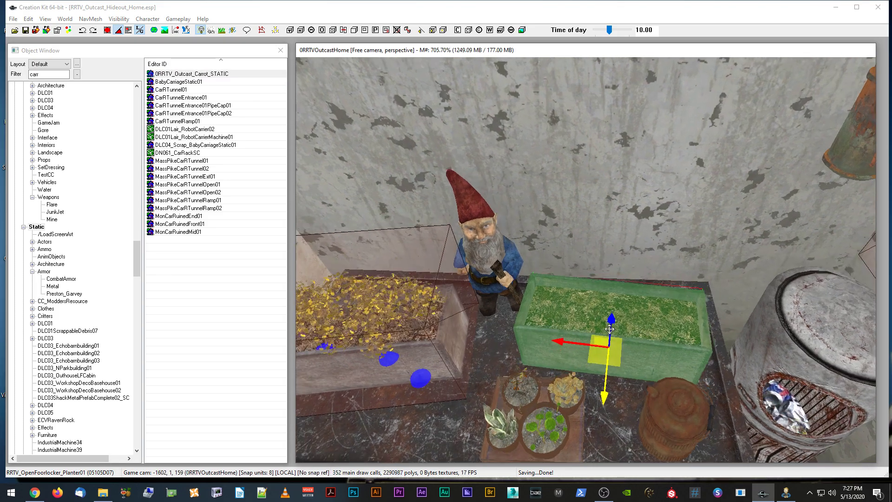
scroll(609, 329, up, 4)
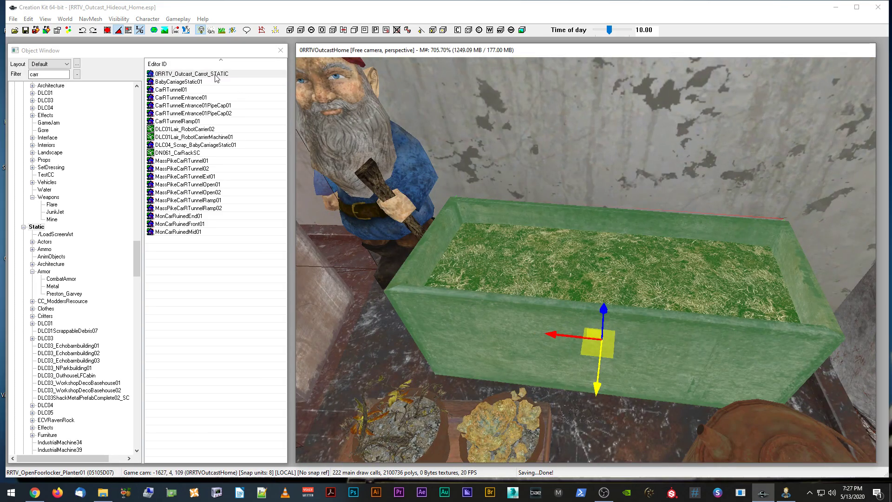
drag(216, 75, 525, 205)
middle_drag(525, 205, 500, 204)
Scale the carrot plant to about 0.62 and adjust its height so it sits in the planter's soil.
key(2)
drag(520, 276, 528, 306)
middle_drag(534, 293, 546, 272)
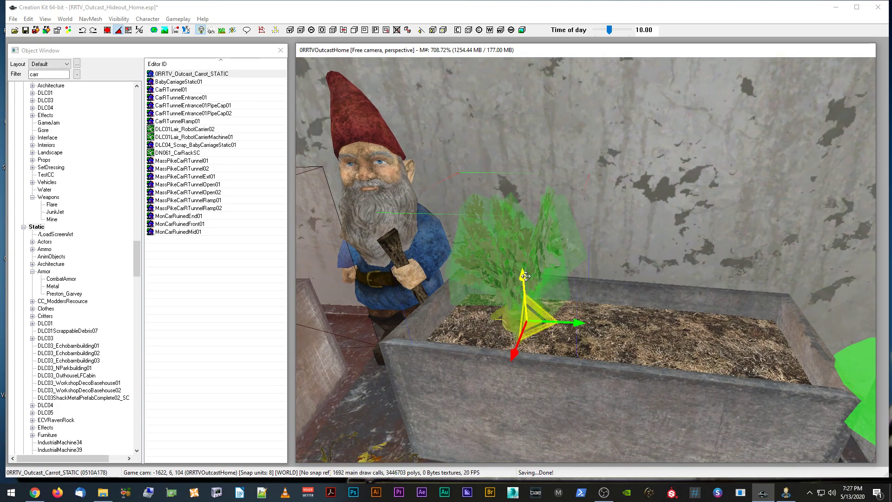
drag(524, 277, 523, 272)
middle_drag(523, 272, 553, 288)
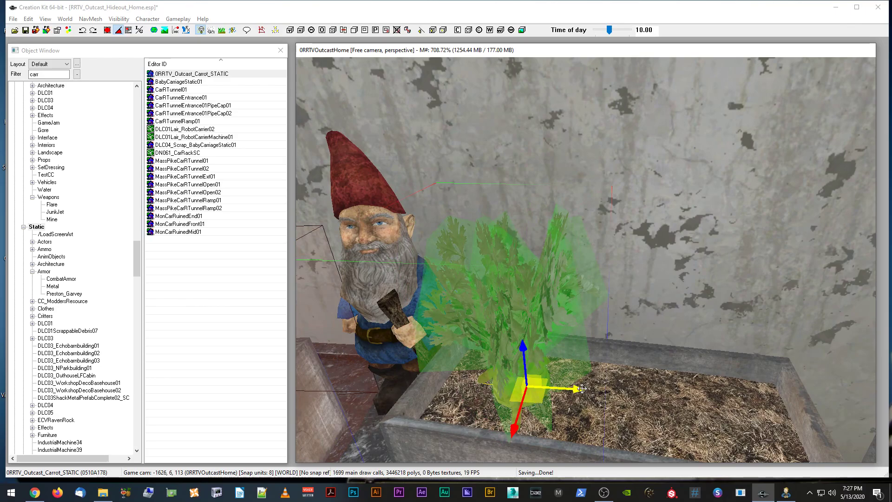
middle_drag(582, 388, 558, 359)
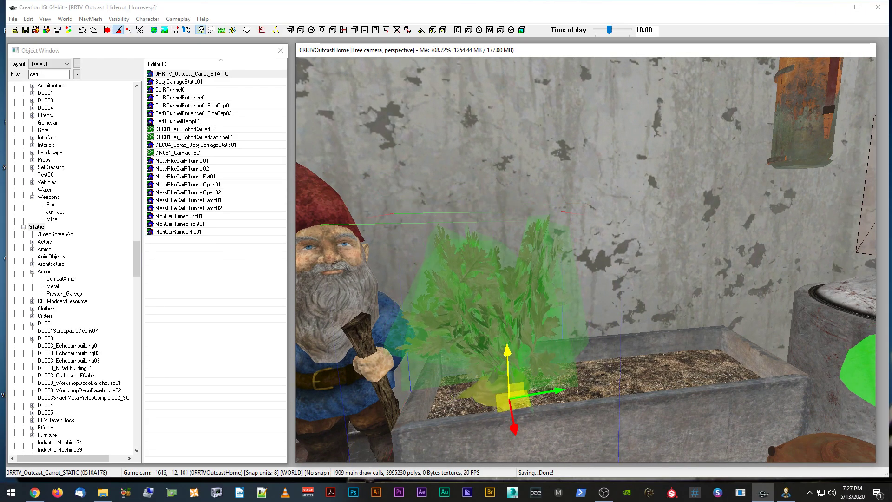
middle_drag(557, 358, 517, 353)
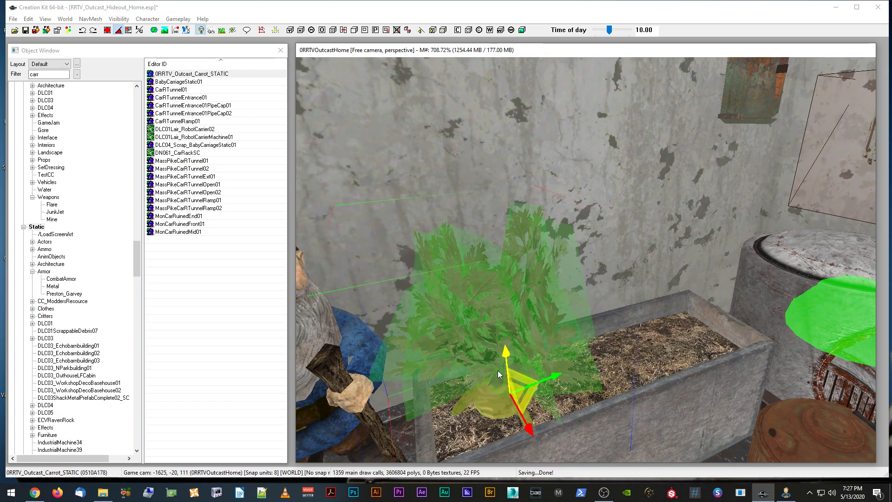
drag(504, 355, 504, 352)
scroll(504, 351, down, 5)
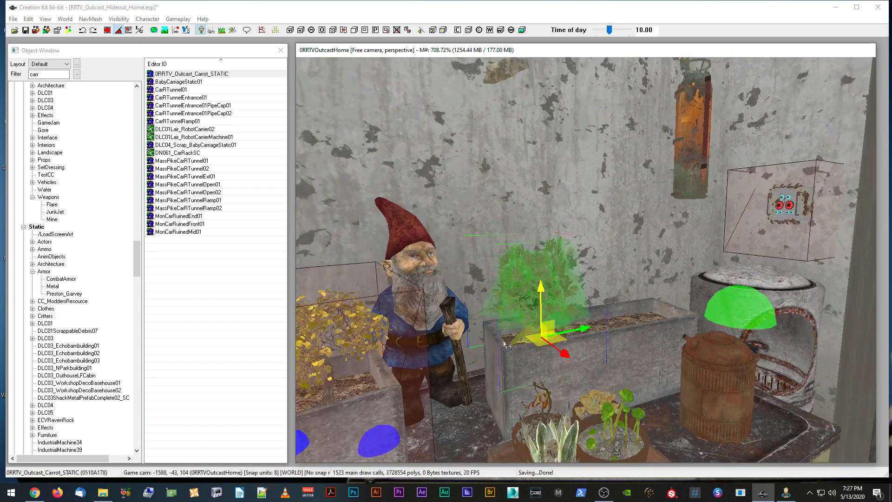
Set the placed carrot plant's reference editor ID to OutcastCarrotRef01.
mouse_move(541, 292)
middle_down()
mouse_move(537, 302)
mouse_move(532, 294)
middle_up()
double_click(532, 294)
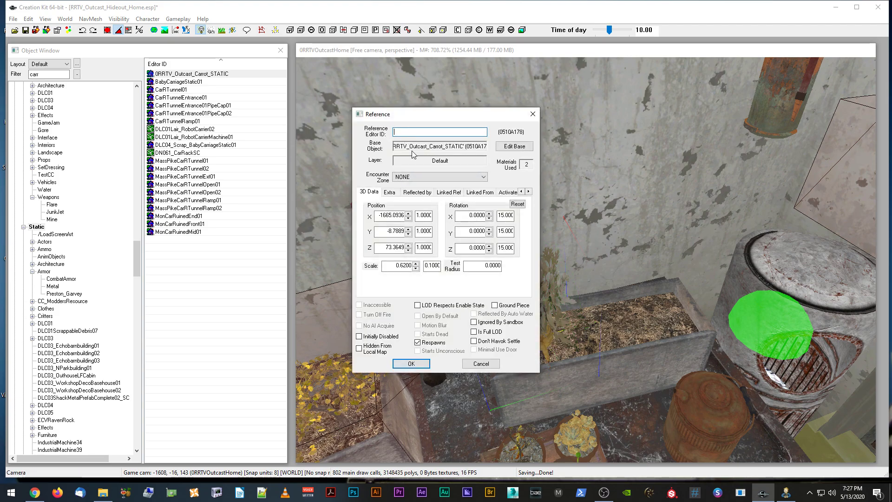
text(OutcastCarrotRef01)
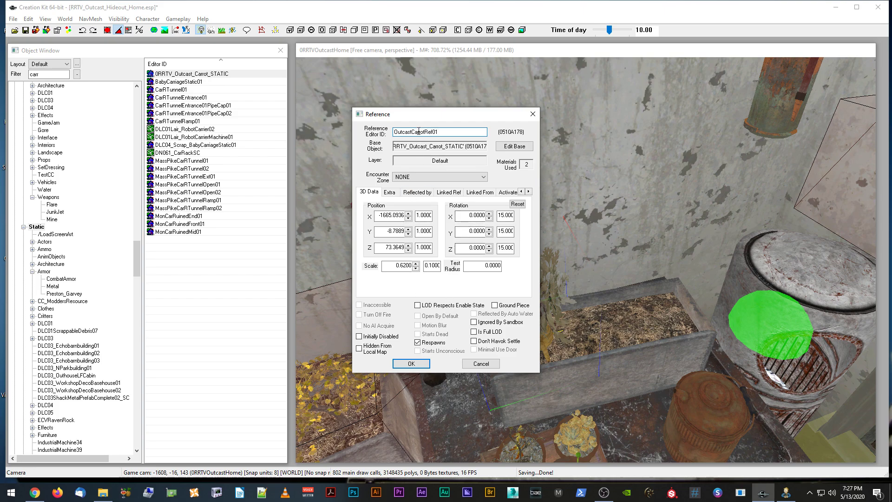
key(Return)
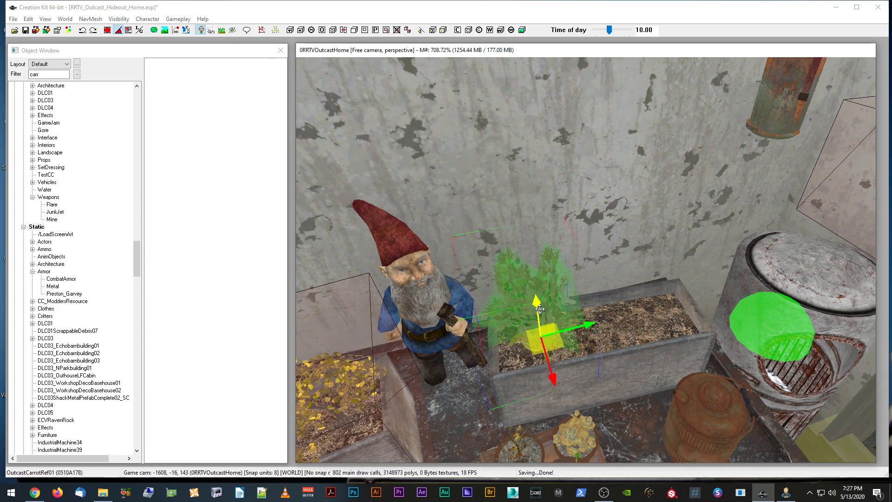
Nudge the carrot plant into position at the gnome end of the planter and deselect it.
scroll(518, 306, up, 2)
scroll(518, 306, down, 2)
shift+middle_drag(519, 306, 516, 364)
drag(573, 366, 568, 362)
shift+middle_drag(568, 362, 612, 343)
middle_drag(611, 351, 576, 342)
key(d)
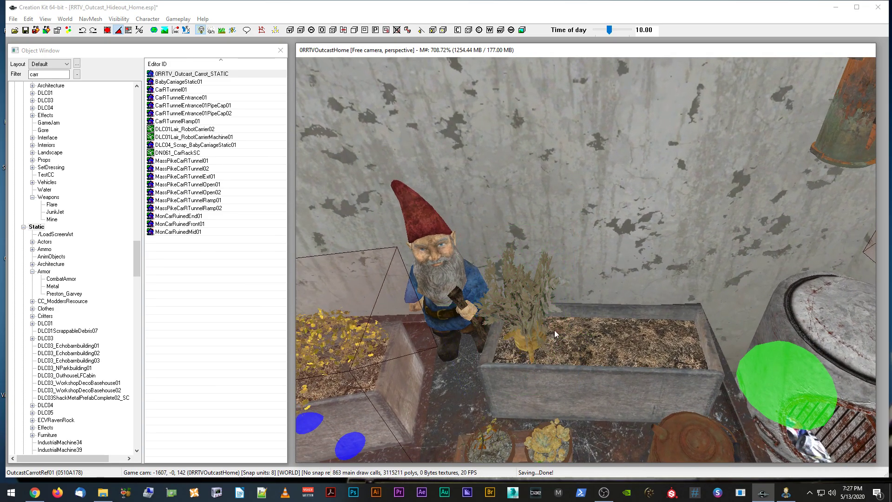
Duplicate the carrot plant and place the copy next to the original along the planter.
click(558, 330)
drag(558, 330, 638, 336)
key(ctrl+z)
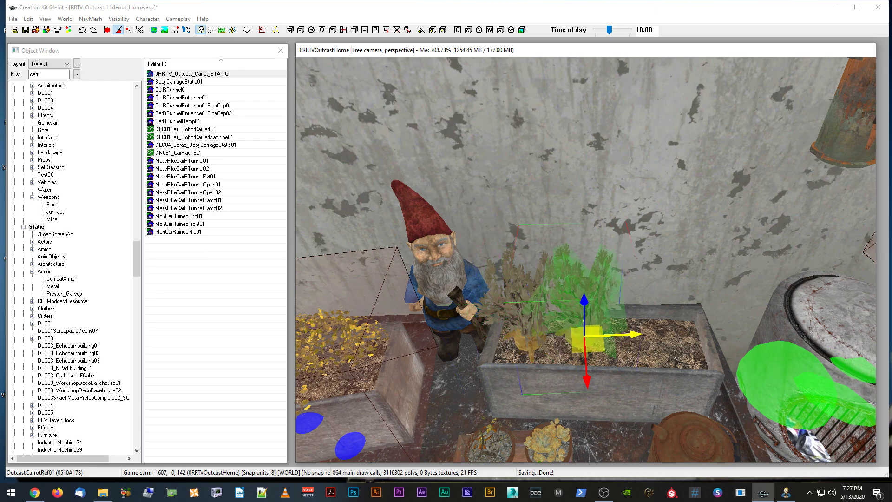
scroll(580, 335, up, 3)
scroll(579, 334, down, 3)
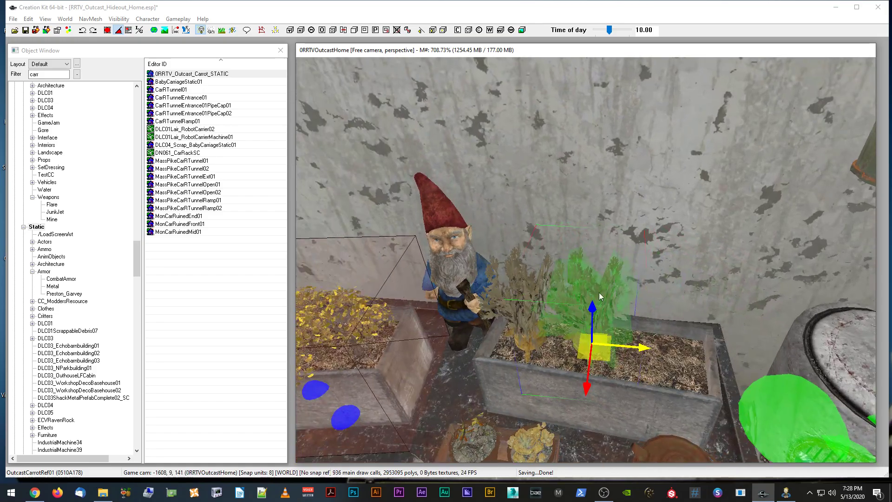
Check the copied carrot plant's reference properties and select the original plant nearest the gnome.
scroll(579, 335, up, 2)
double_click(579, 334)
click(497, 366)
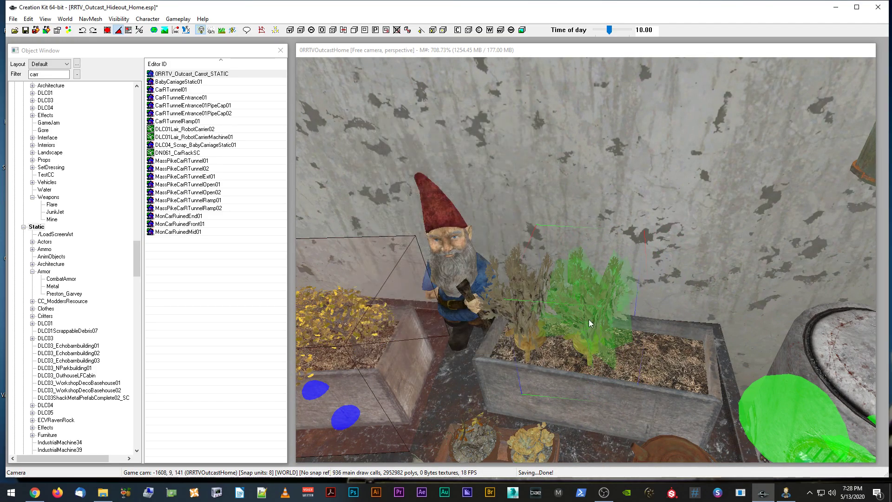
scroll(589, 319, up, 2)
double_click(519, 292)
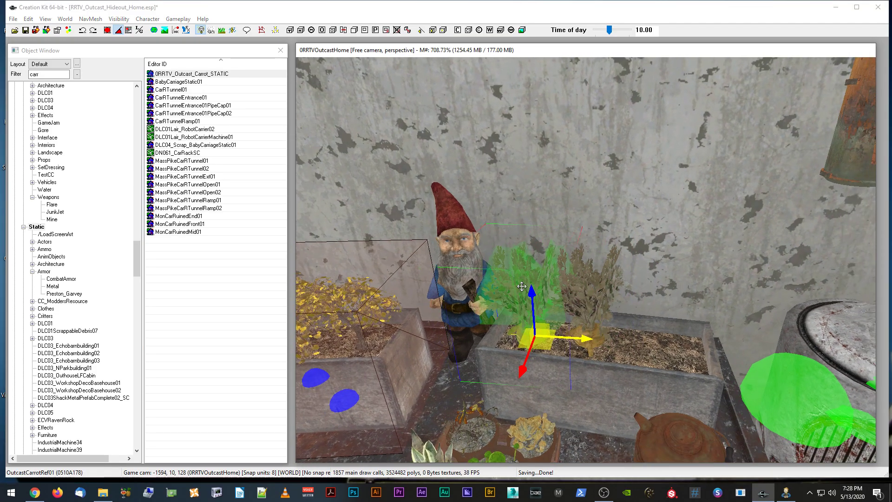
Close the first carrot plant's reference properties and check those of the copied plant beside it without making changes.
click(481, 364)
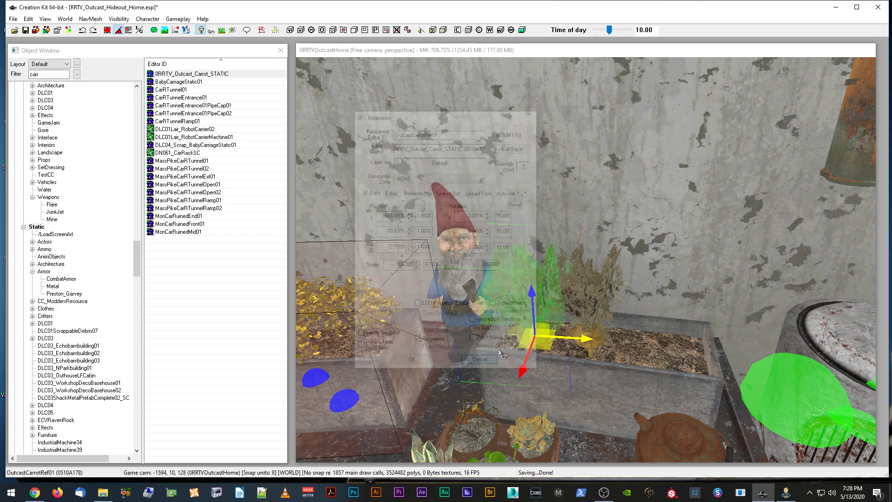
double_click(588, 334)
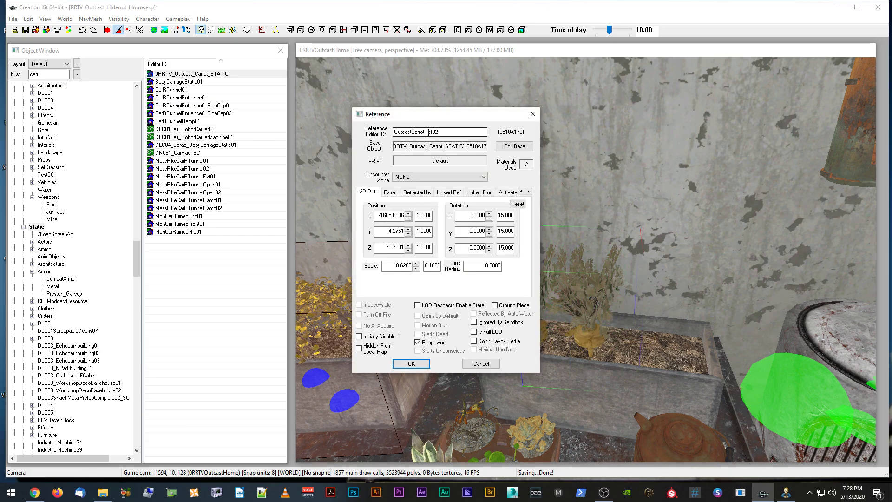
click(481, 363)
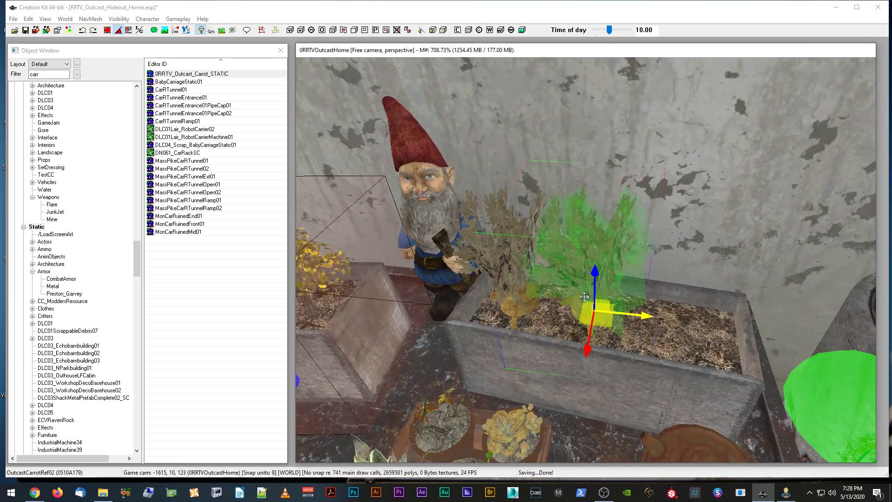
Rotate the second carrot plant about its vertical axis so its foliage faces differently from the first plant's.
scroll(584, 297, up, 3)
key(2)
drag(558, 347, 576, 345)
key(1)
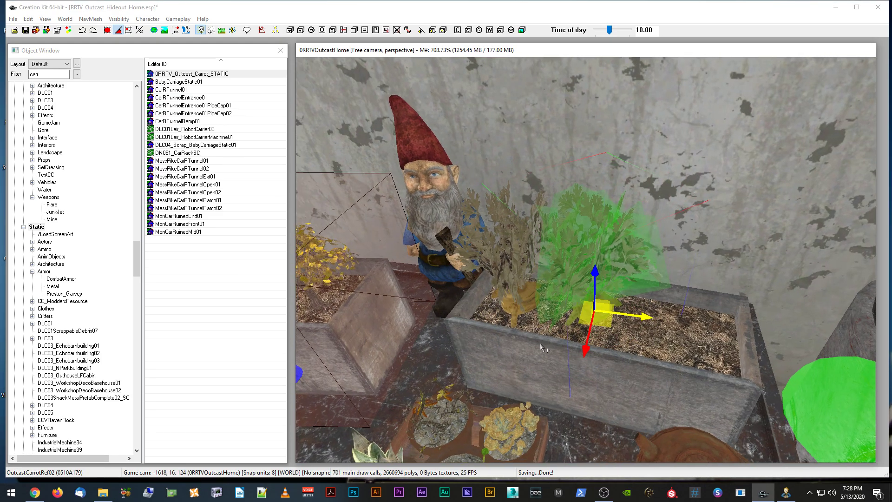
Lower the second carrot plant into the planter soil and adjust its position beside the first plant.
shift+middle_drag(576, 331, 598, 335)
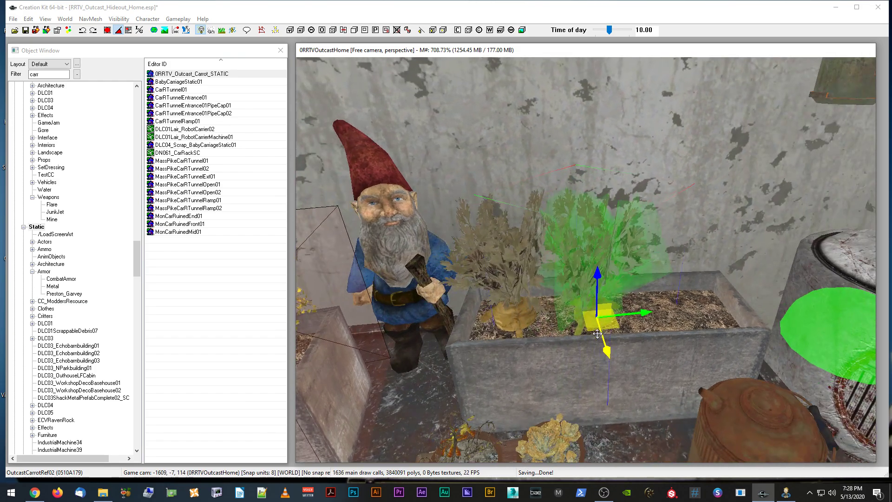
key(Escape)
shift+middle_drag(634, 307, 598, 289)
click(591, 289)
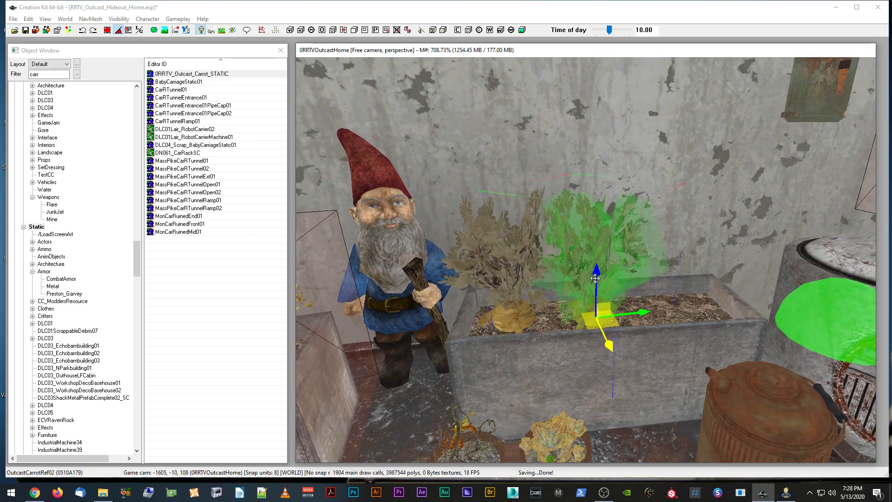
drag(598, 273, 598, 282)
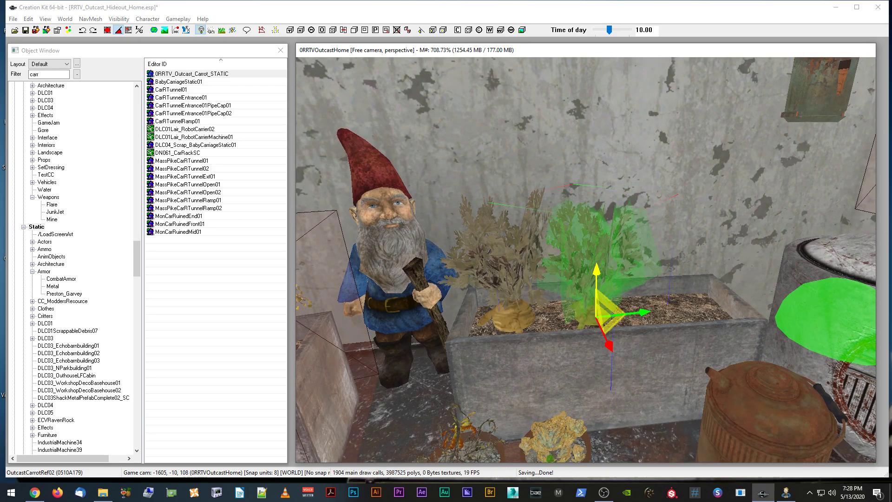
shift+middle_drag(597, 265, 580, 325)
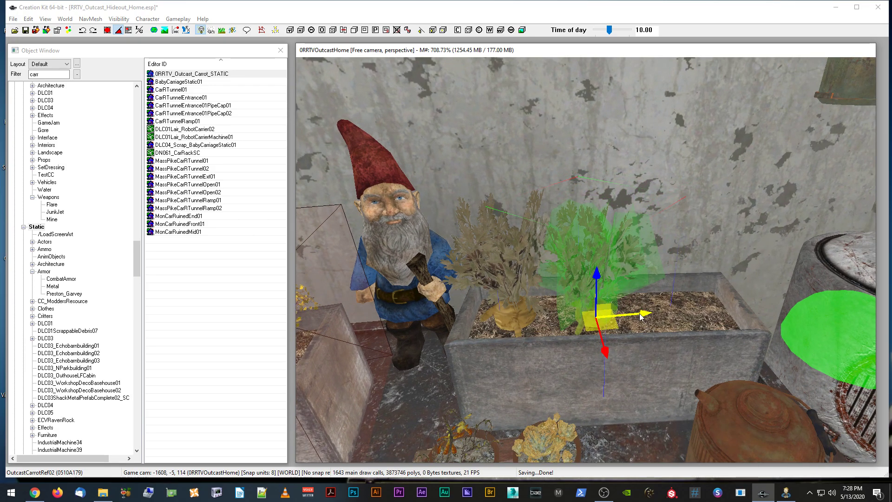
Duplicate the second carrot plant and place the copy in the empty end of the planter away from the gnome.
key(2)
key(1)
mouse_move(585, 330)
shift+middle_down()
mouse_move(560, 353)
mouse_move(597, 335)
mouse_move(582, 327)
shift+middle_up()
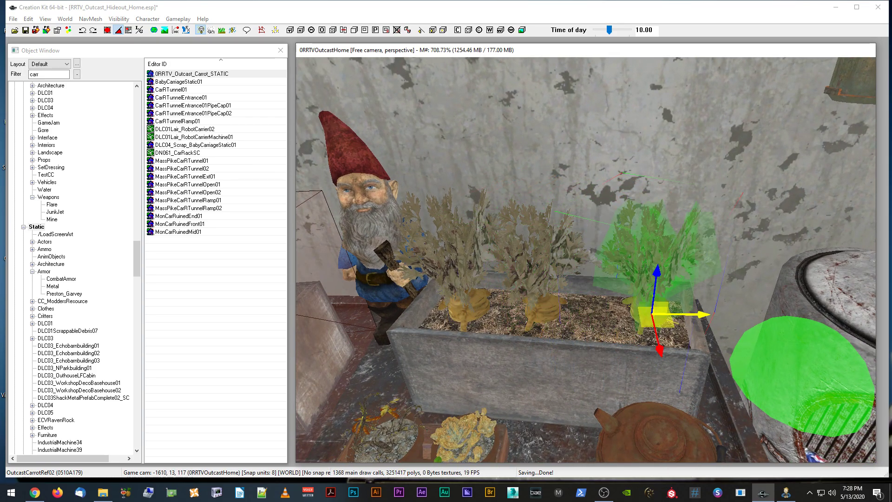
shift+middle_drag(597, 313, 630, 308)
shift+middle_drag(581, 367, 564, 368)
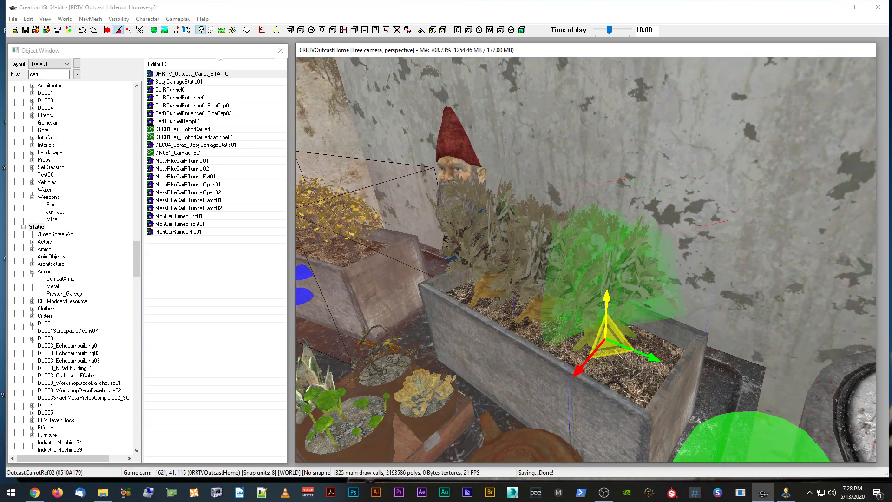
Rotate the third carrot plant, settle it into the soil in line with the other two, and save the plugin.
key(e)
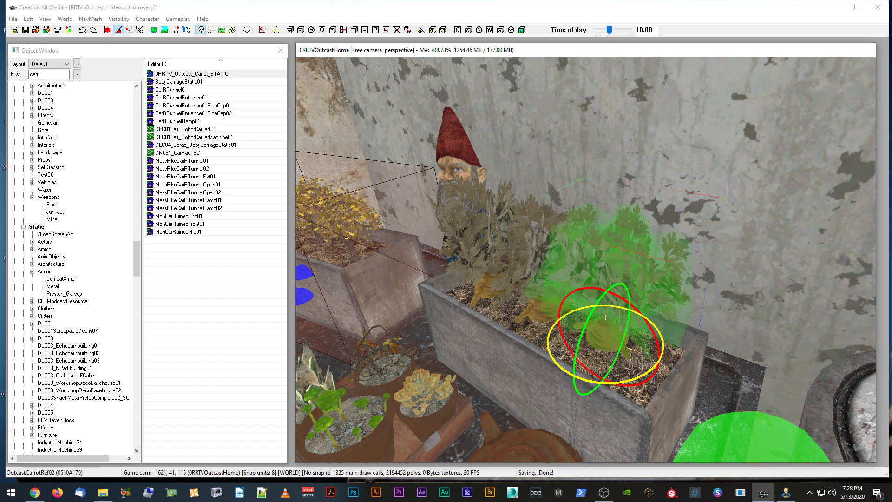
key(w)
shift+middle_drag(576, 374, 543, 372)
shift+middle_drag(620, 353, 620, 388)
key(e)
drag(602, 395, 555, 380)
key(w)
shift+middle_drag(683, 371, 645, 281)
key(d)
click(24, 30)
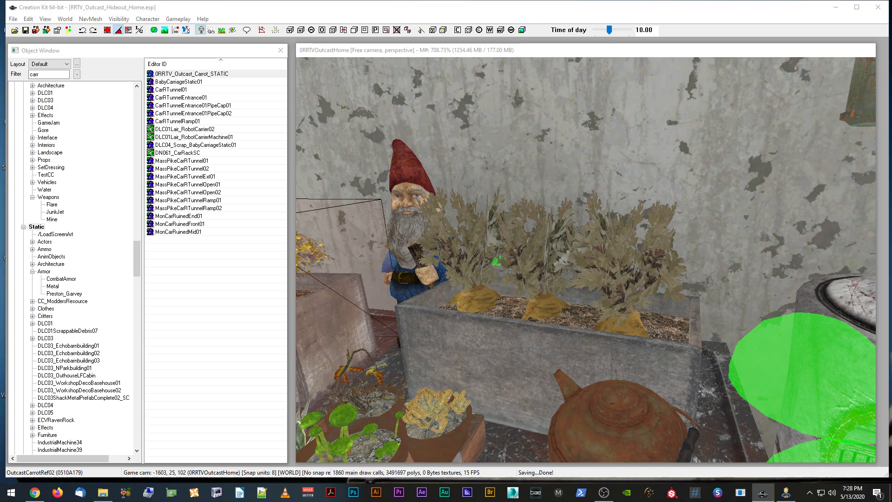
Filter the objects for "xmar" and place an XMarker below the floor near the existing enable markers.
key(w)
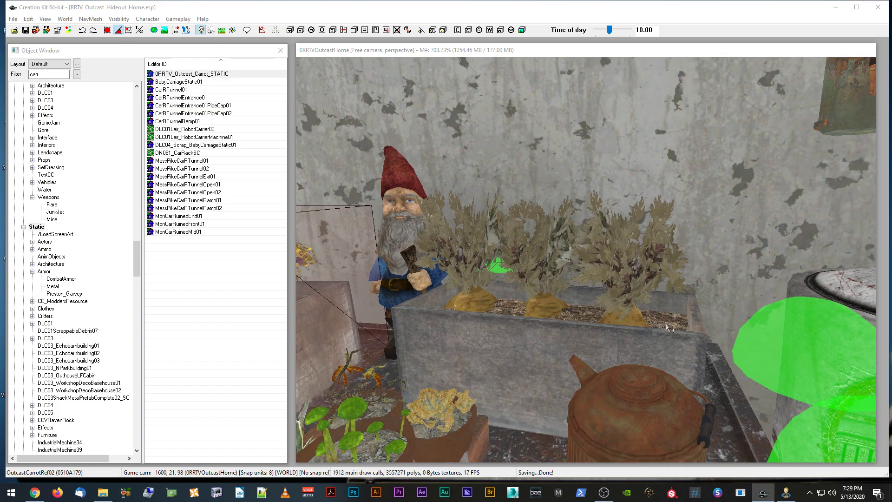
key(w)
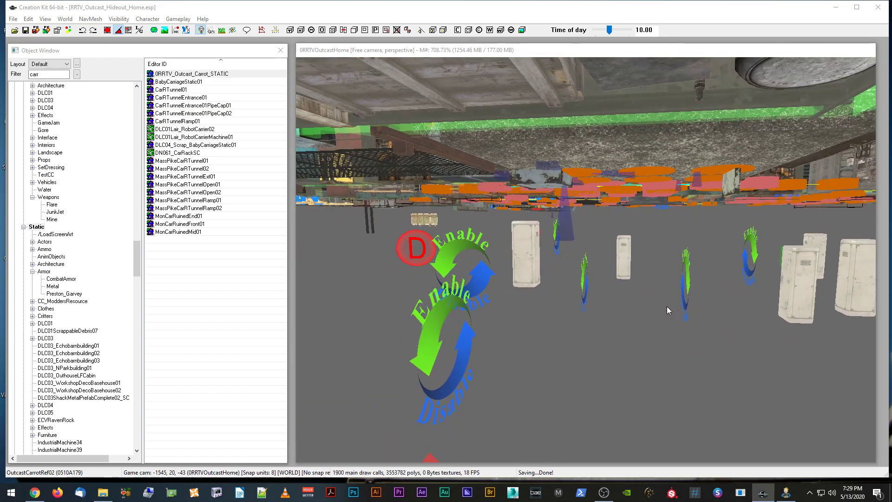
double_click(65, 74)
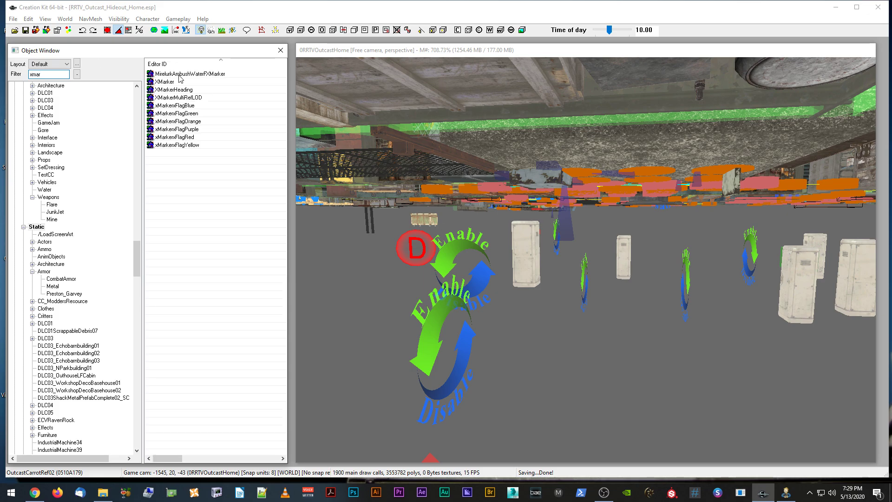
drag(169, 85, 538, 409)
scroll(555, 389, up, 2)
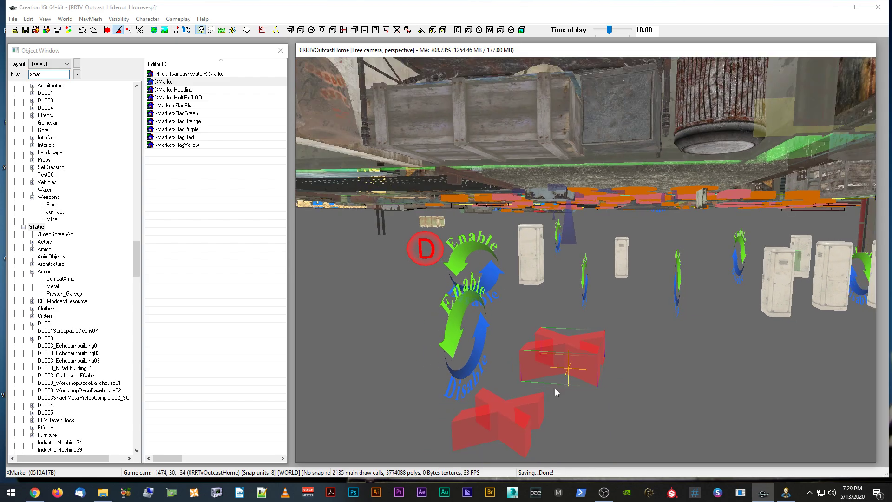
Move the new XMarker along the ground axes to stand apart beside the existing red X marker.
shift+middle_drag(553, 385, 548, 333)
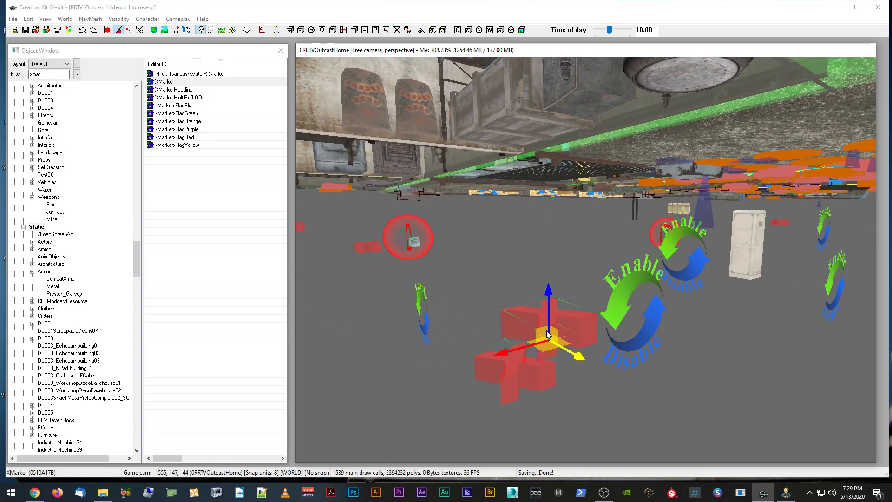
drag(516, 344, 570, 377)
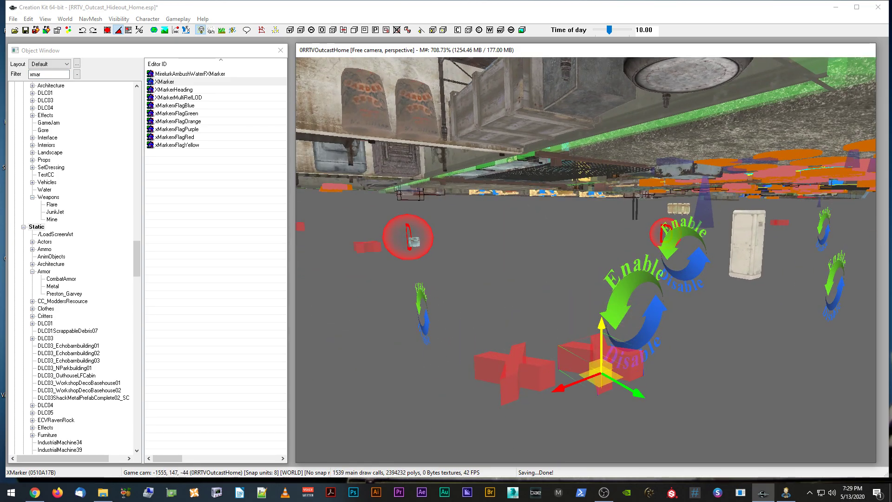
drag(634, 387, 666, 403)
Set the new XMarker's reference editor ID to OutcastCarrotMarker.
double_click(603, 367)
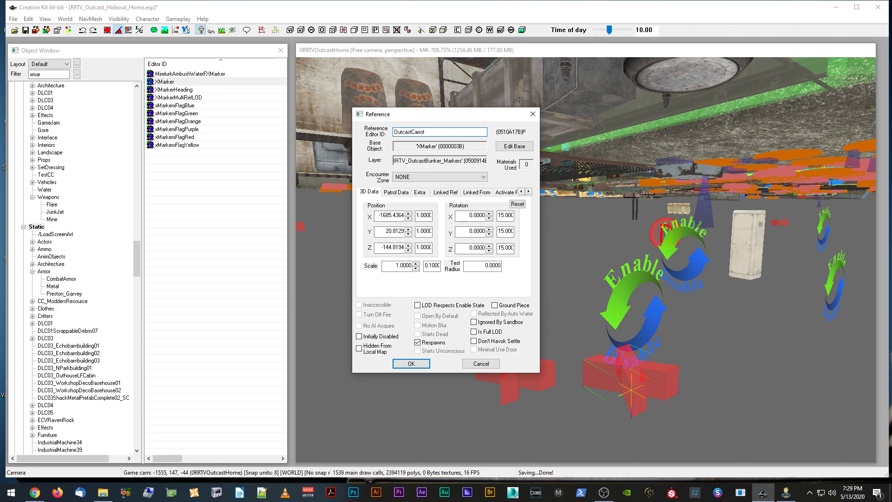
drag(462, 134, 355, 132)
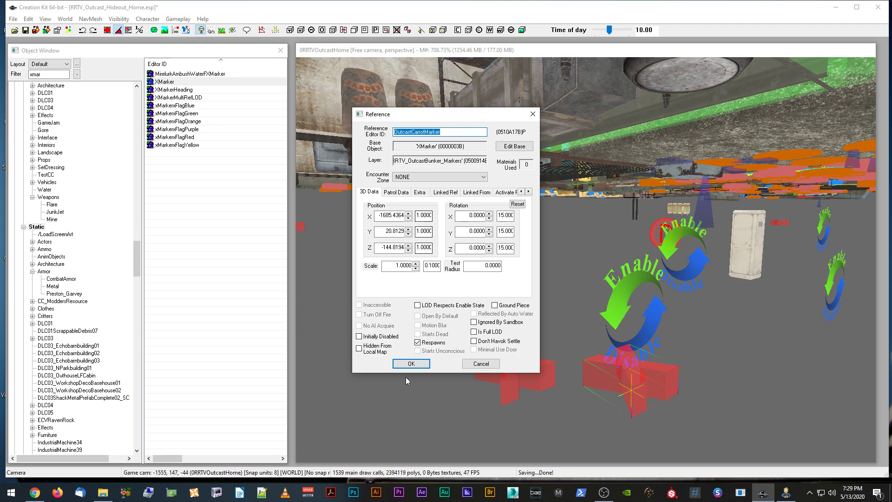
click(411, 363)
Return to the planter and select all three carrot plants together.
scroll(549, 335, up, 5)
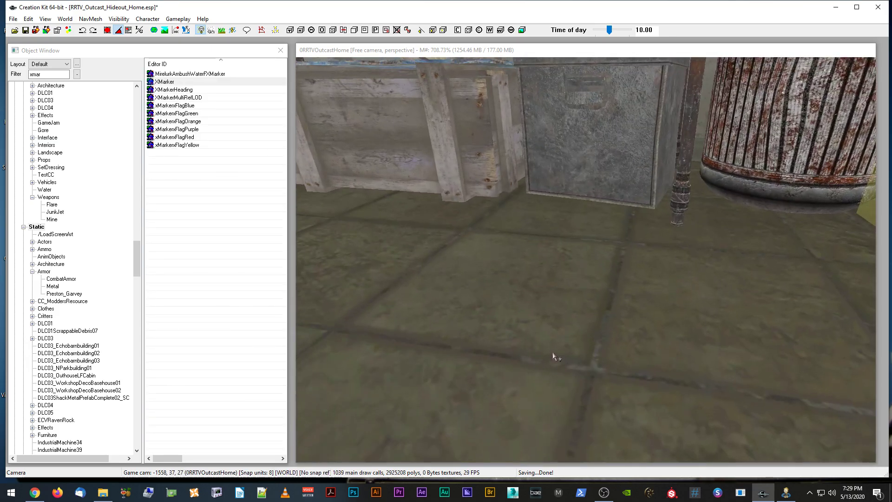
key(f)
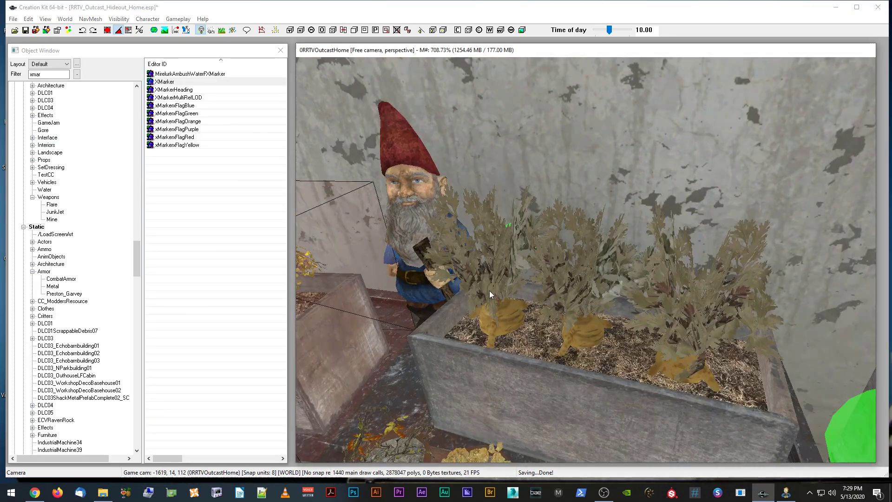
click(489, 291)
ctrl+click(562, 274)
ctrl+click(622, 316)
scroll(623, 312, up, 10)
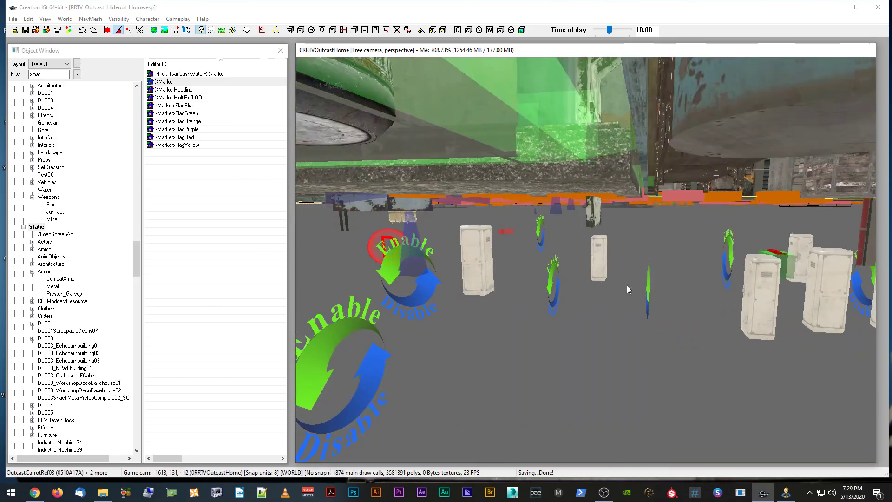
scroll(627, 285, up, 5)
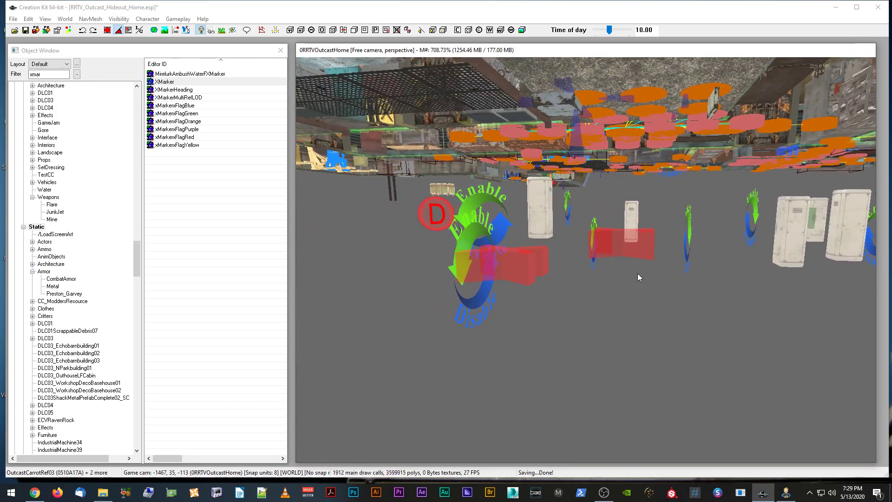
scroll(637, 277, up, 5)
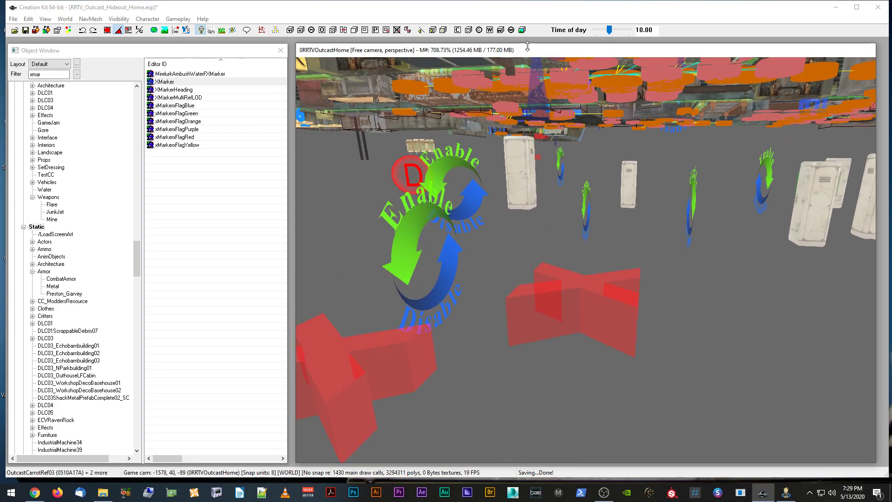
key(ctrl+b)
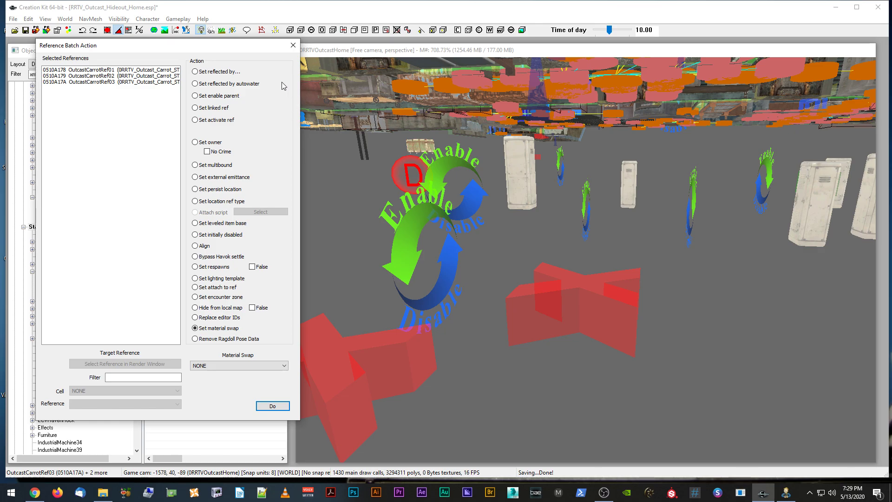
click(293, 45)
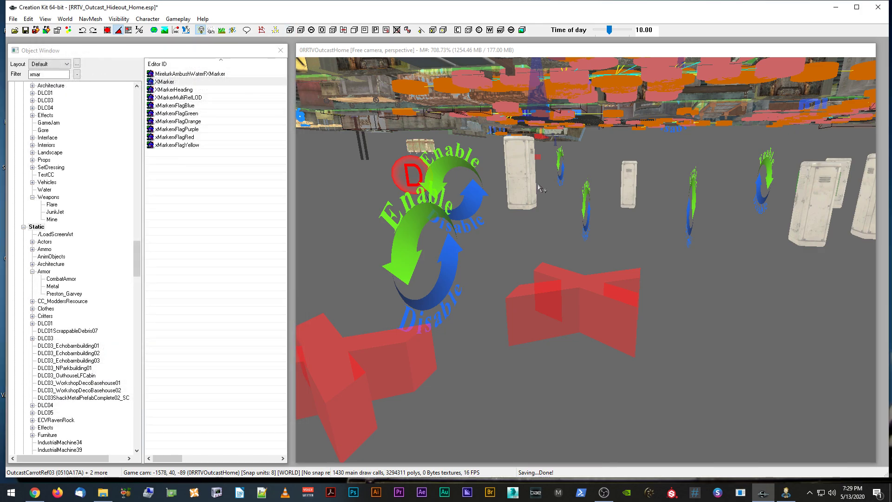
key(f)
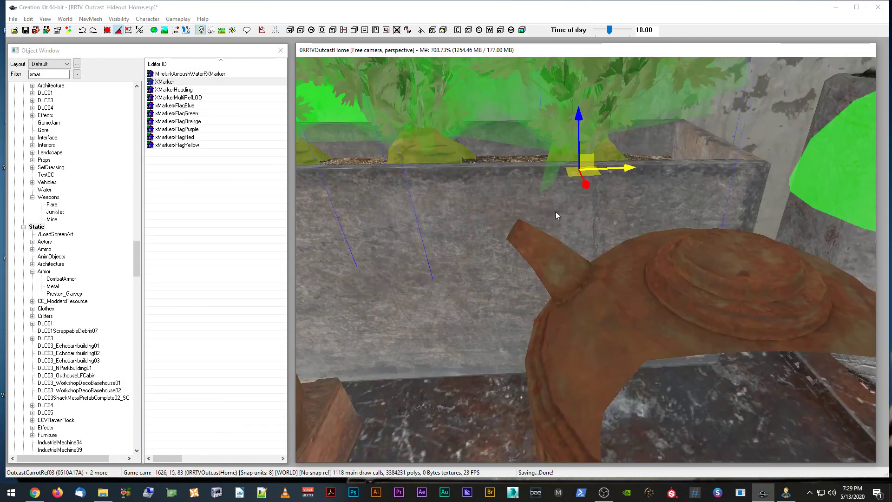
scroll(553, 208, up, 5)
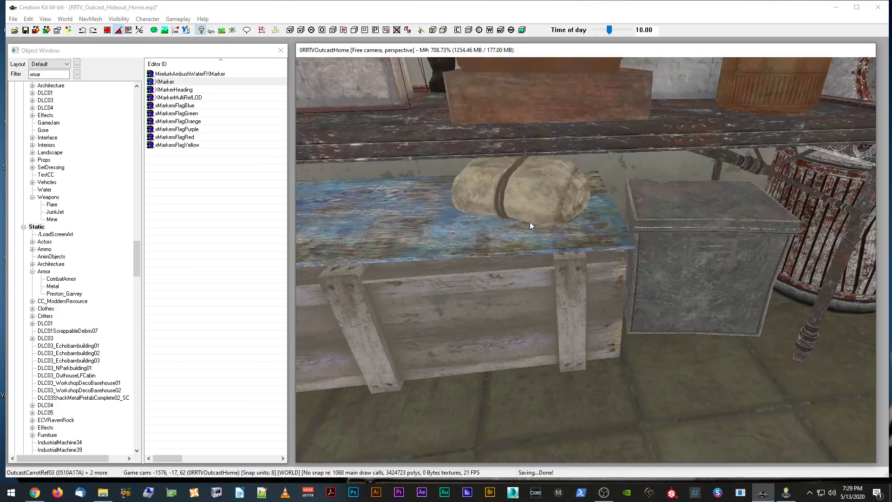
key(minus)
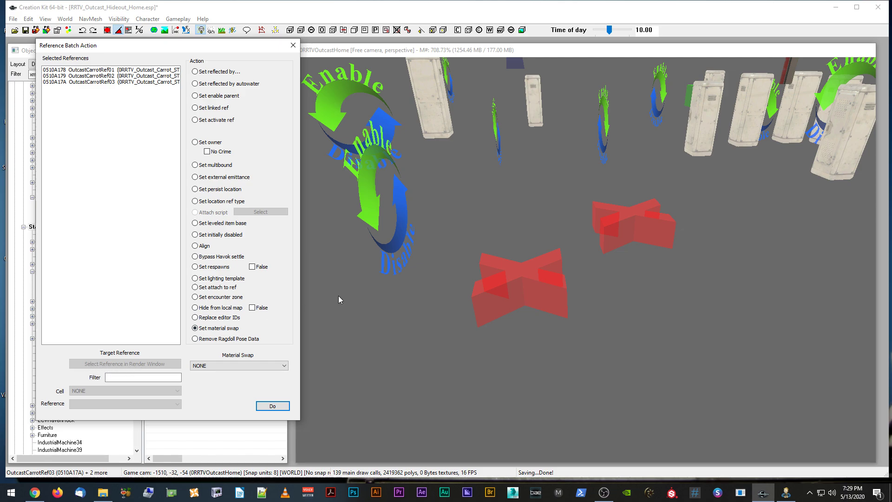
click(293, 46)
Open the new carrot XMarker's reference properties and copy its editor ID, OutcastCarrotMarker.
scroll(606, 174, up, 3)
scroll(605, 178, down, 2)
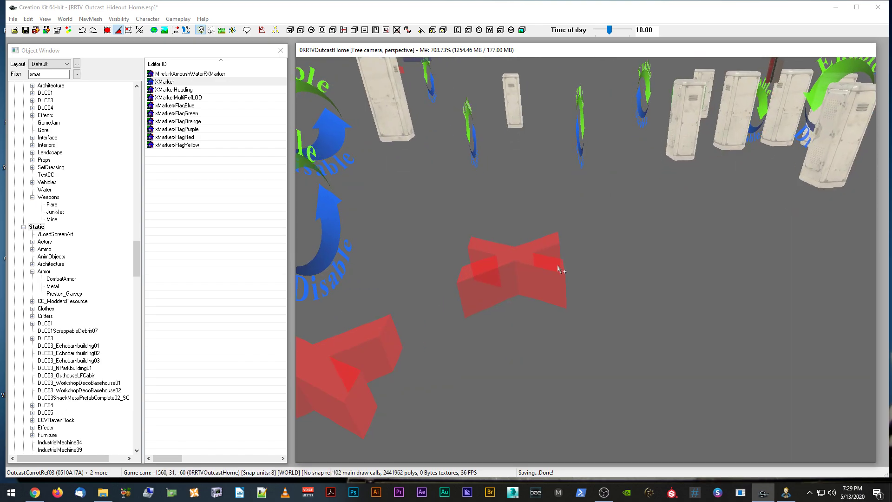
double_click(559, 269)
drag(464, 132, 393, 136)
key(ctrl+c)
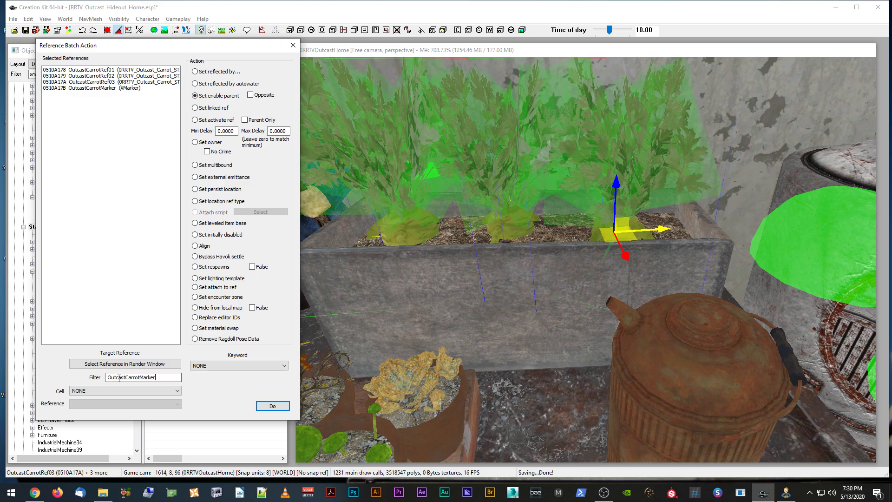
Batch-set the carrot plants' enable parent to OutcastCarrotMarker in cell 0RRTVOutcastHome, and view the Enable Parent settings of OutcastCarrotRef02.
click(100, 390)
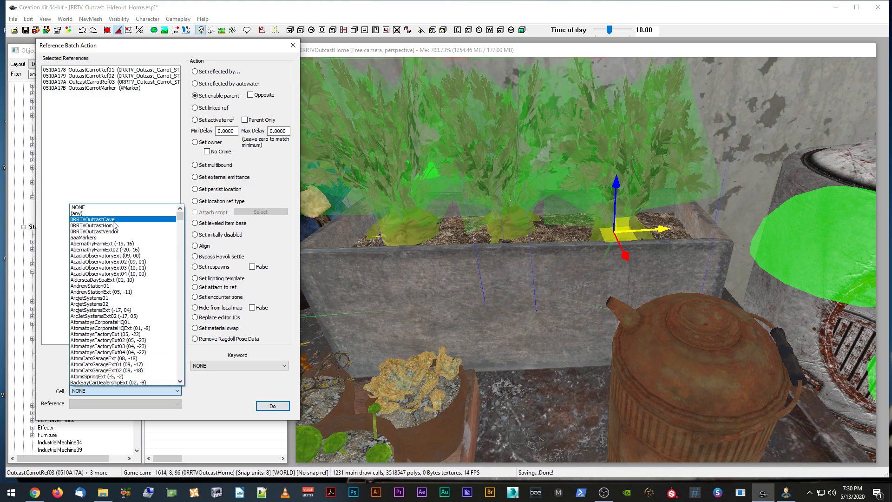
click(93, 225)
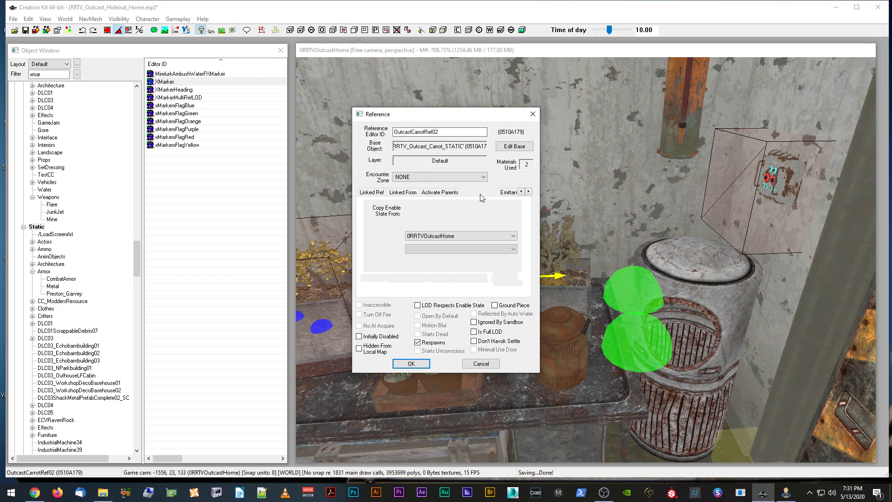
click(479, 191)
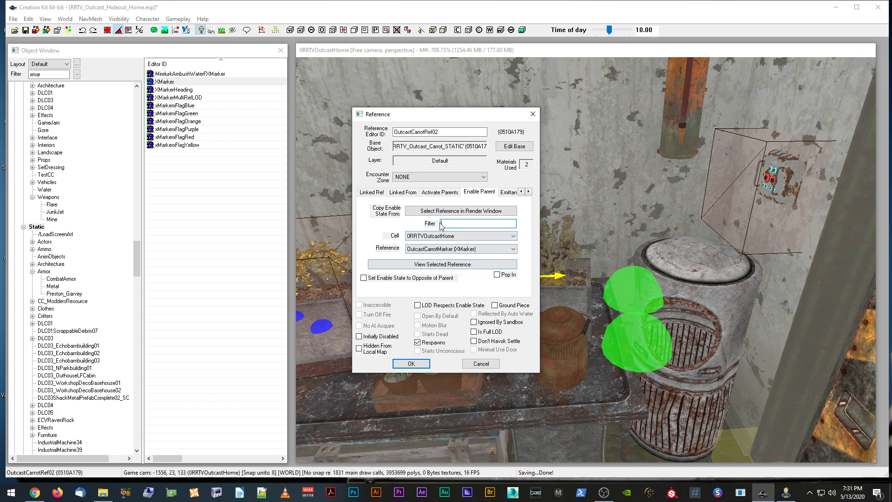
click(449, 239)
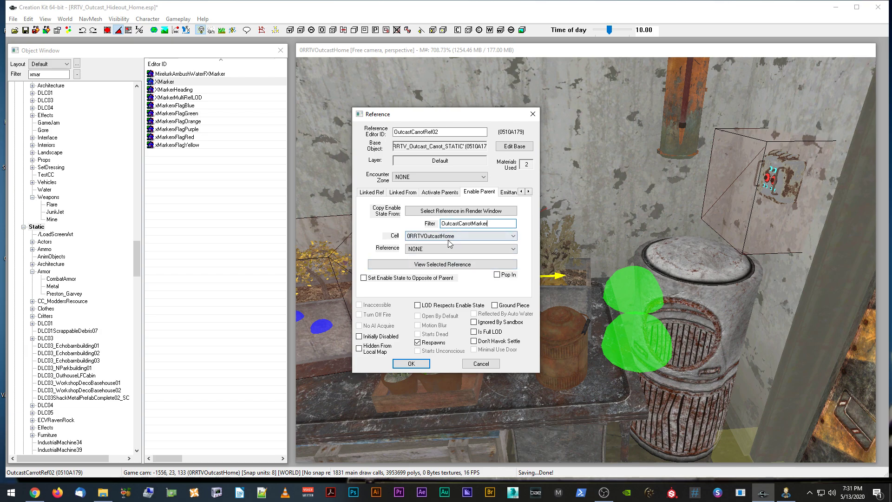
click(441, 250)
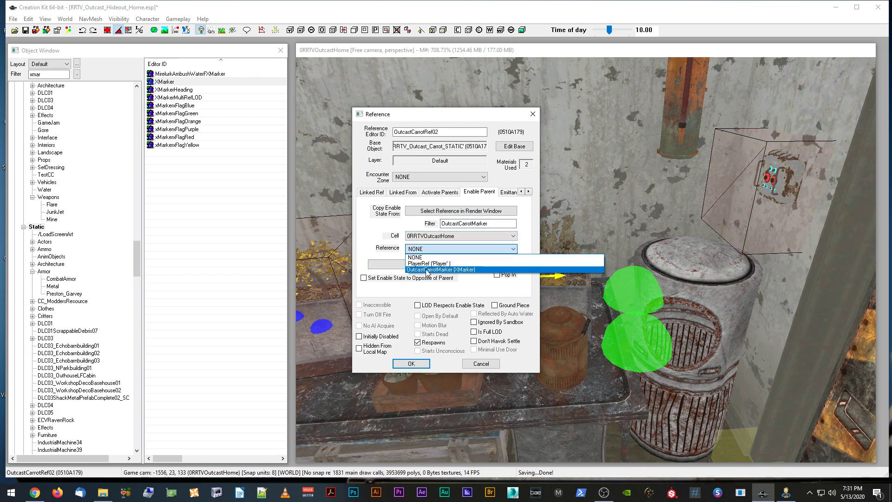
click(426, 270)
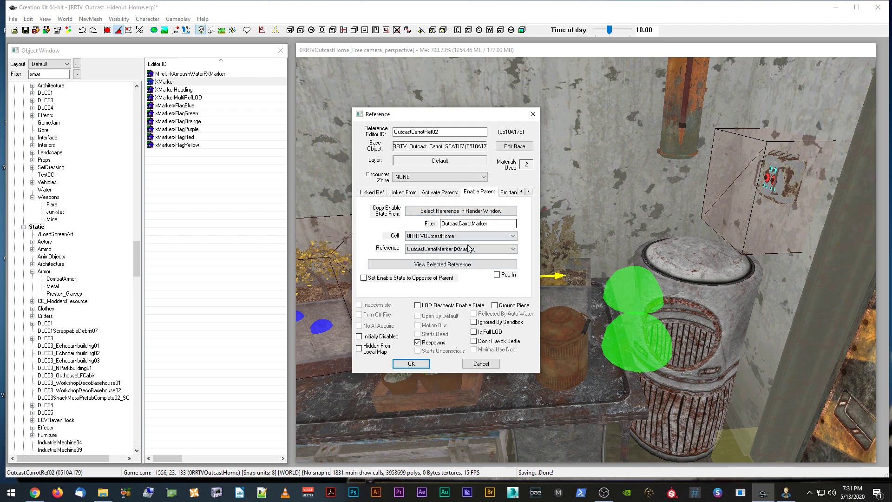
click(487, 366)
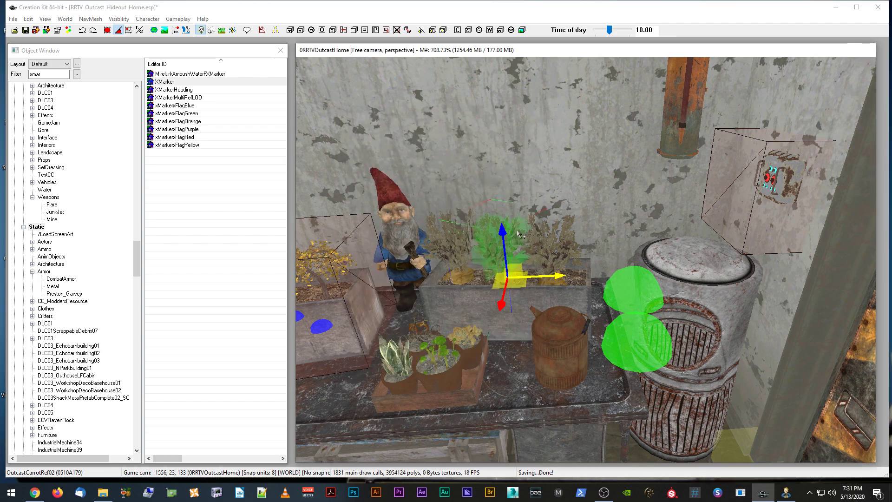
Filter the activator objects for "carr" and open the 0RRTV_Outcast_Carrot_Trigger activator for editing.
shift+middle_drag(518, 231, 451, 204)
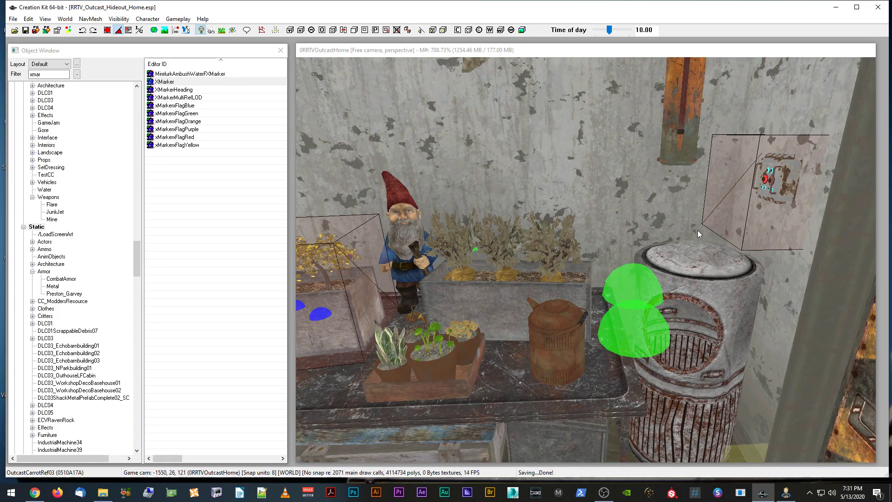
shift+middle_drag(531, 263, 347, 250)
double_click(44, 74)
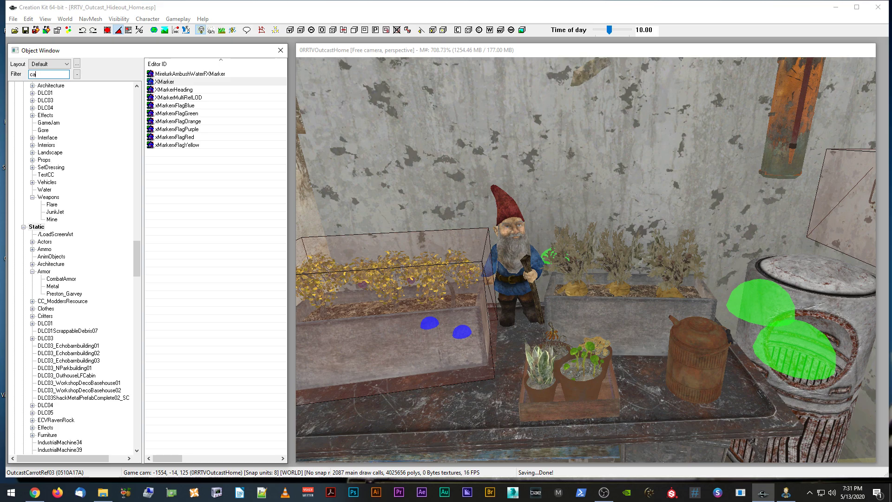
text(car)
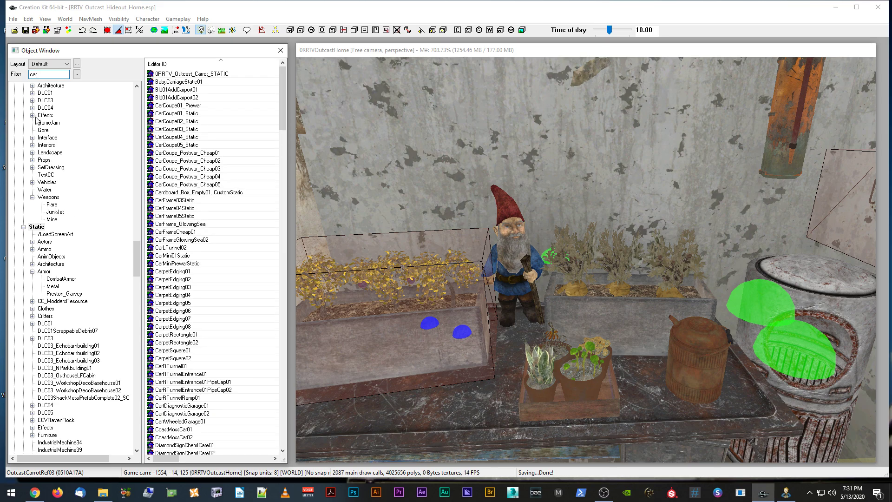
text(r)
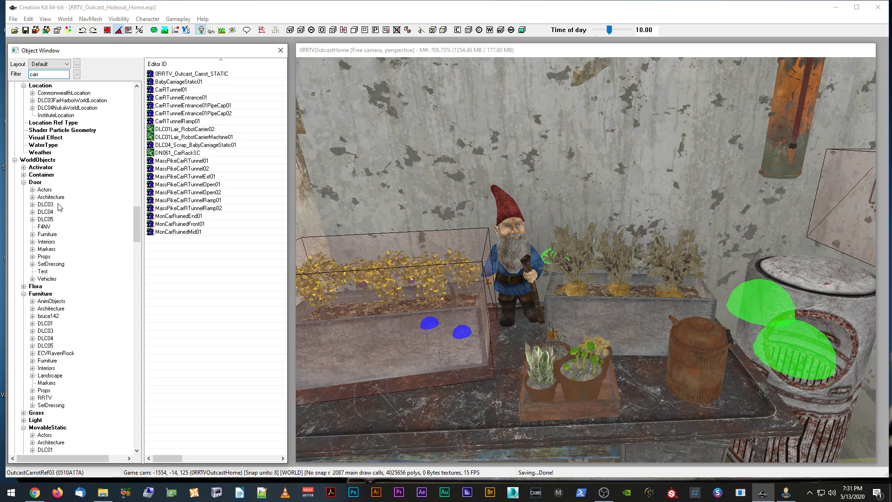
scroll(59, 207, up, 1)
click(42, 190)
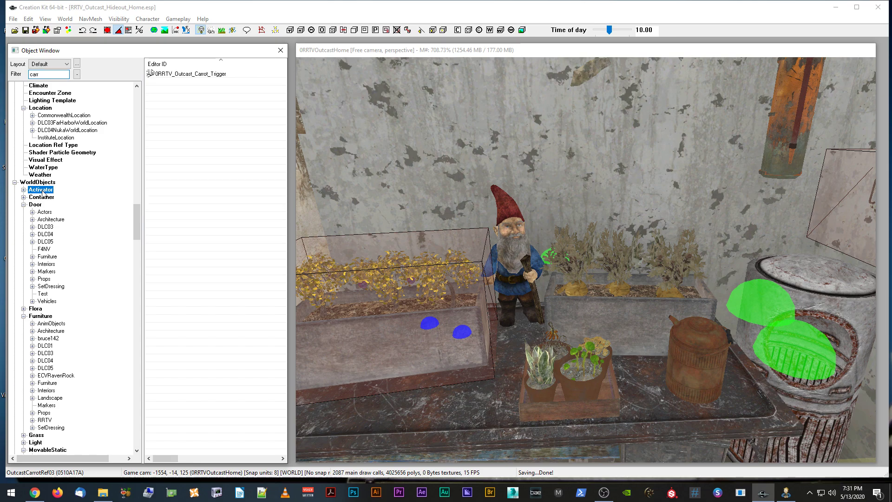
click(177, 76)
key(Return)
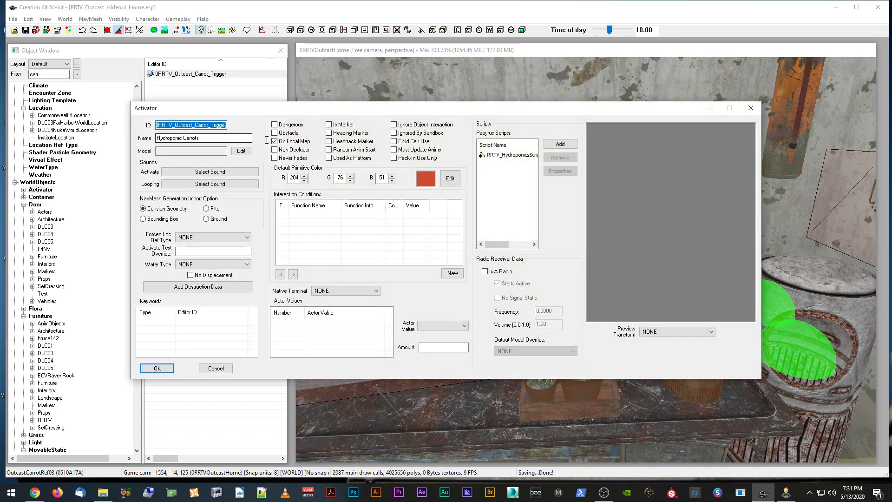
In the trigger's hydroponics script properties, set StaticRefObject to OutcastCarrotMarker in cell 0RRTVOutcastHome.
click(511, 155)
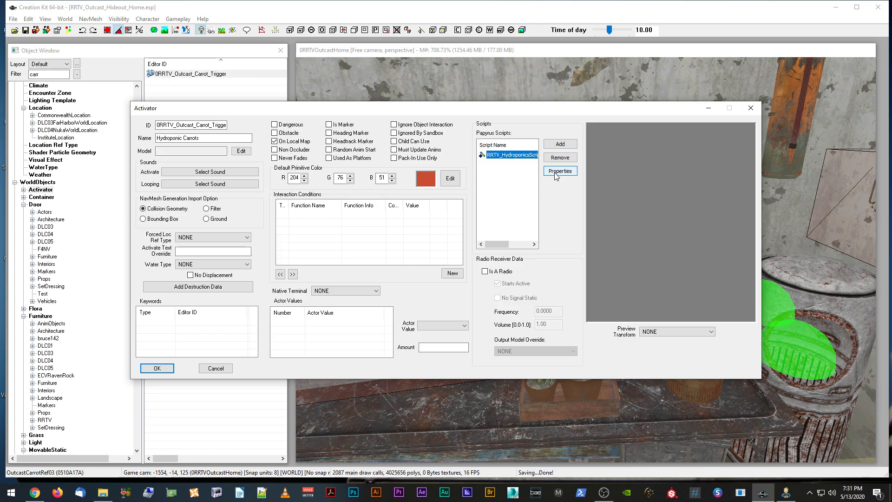
click(554, 172)
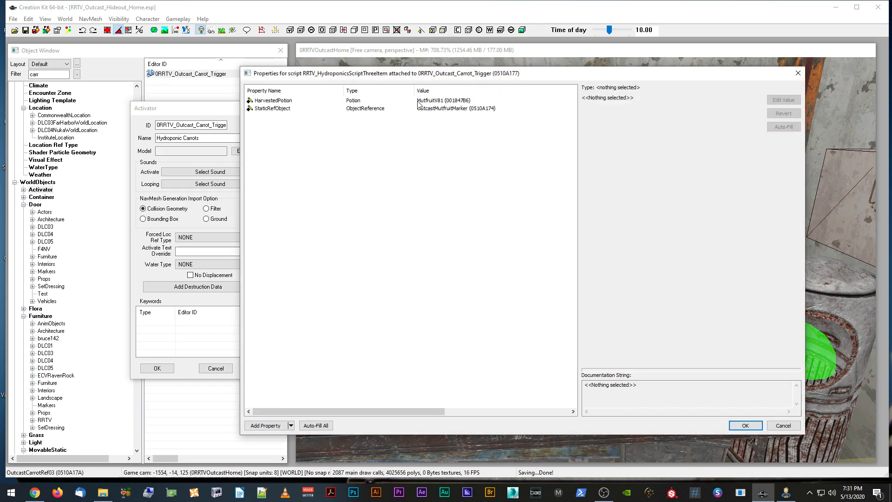
click(444, 109)
click(439, 101)
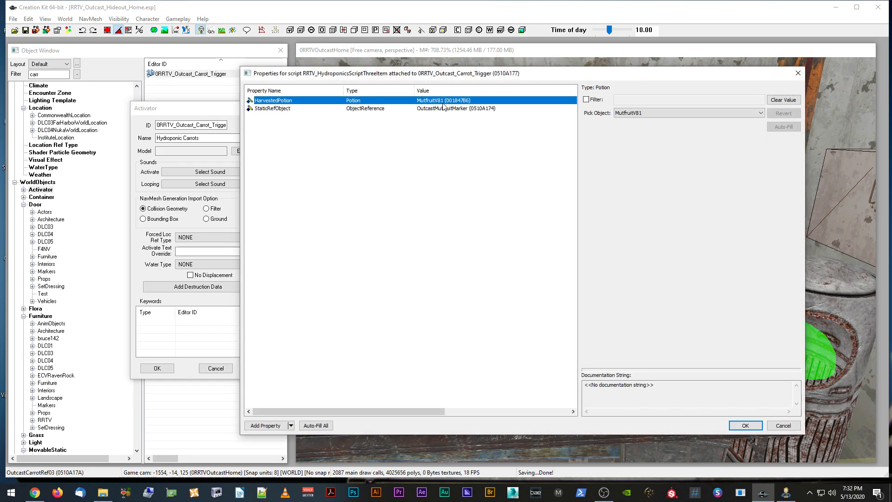
click(437, 110)
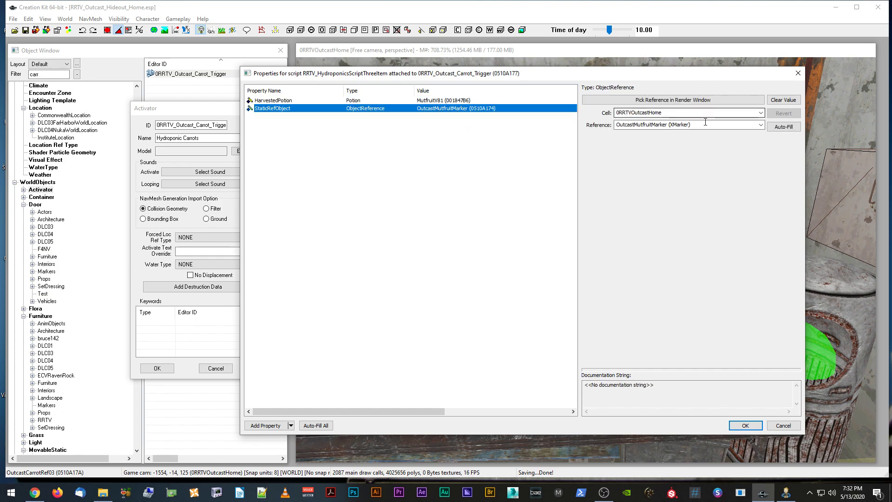
click(683, 124)
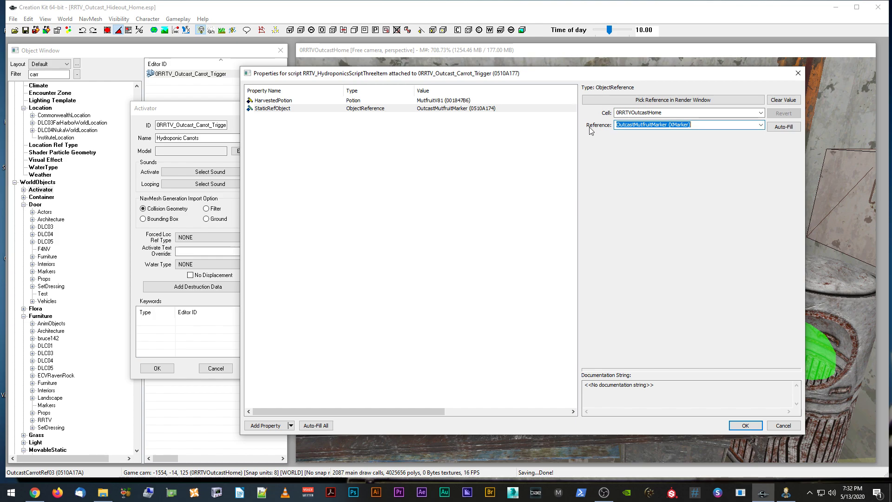
key(ctrl+v)
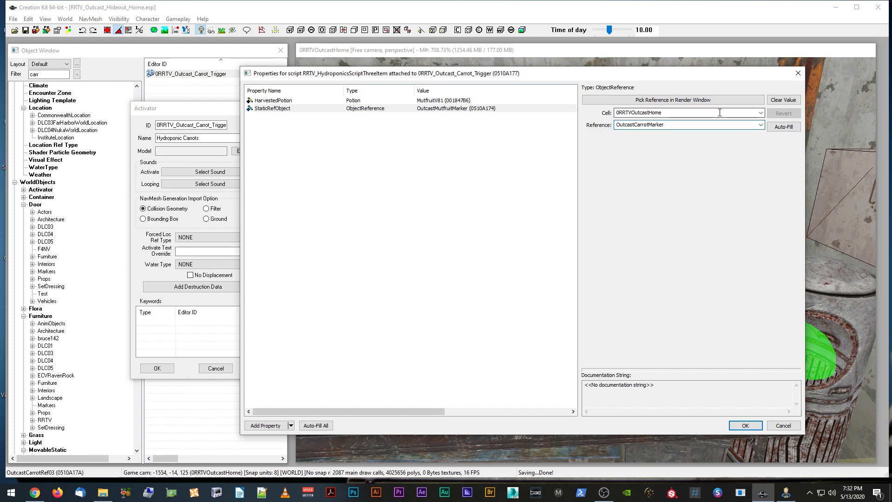
click(761, 124)
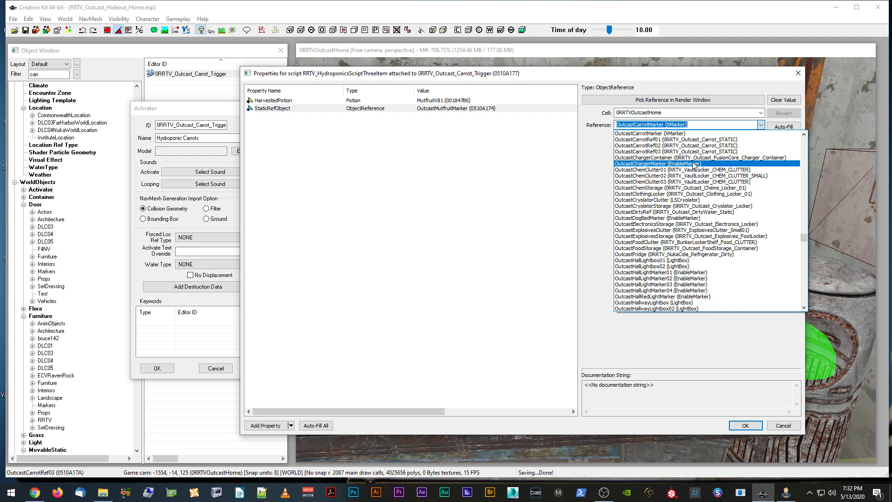
click(653, 134)
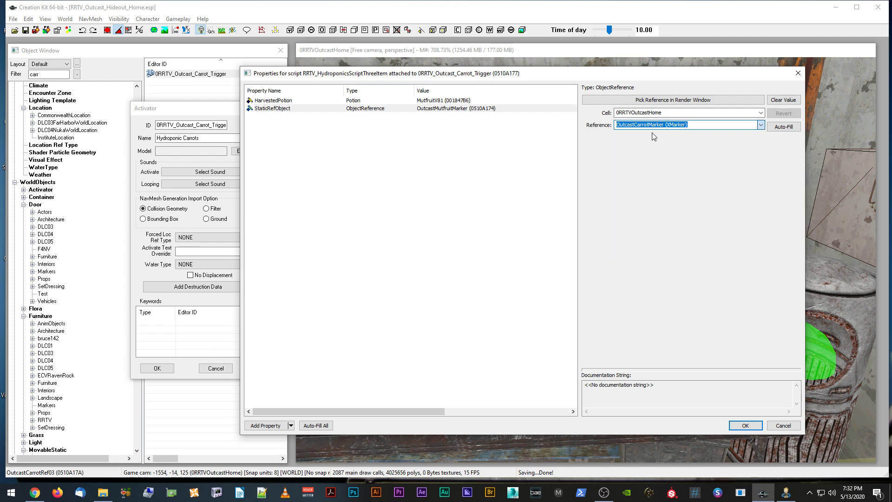
click(456, 126)
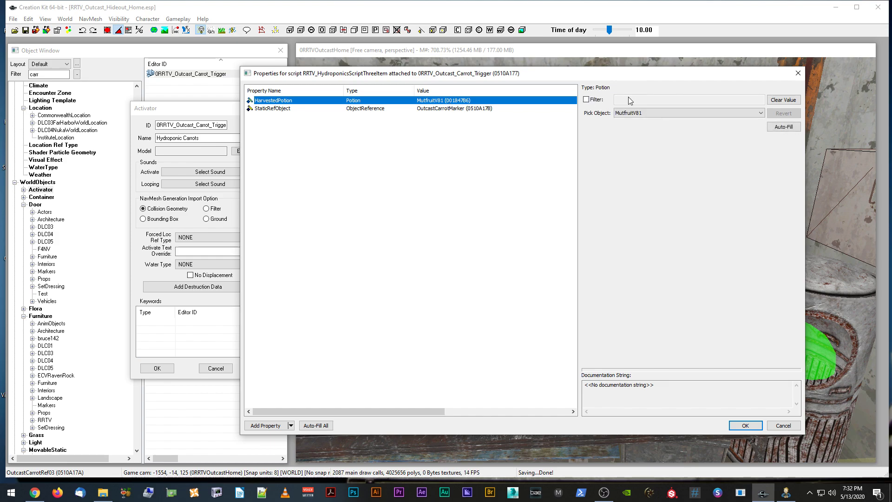
Filter the potions for "v81", set HarvestedPotion to CarrotV81, and save the script properties and activator.
click(586, 99)
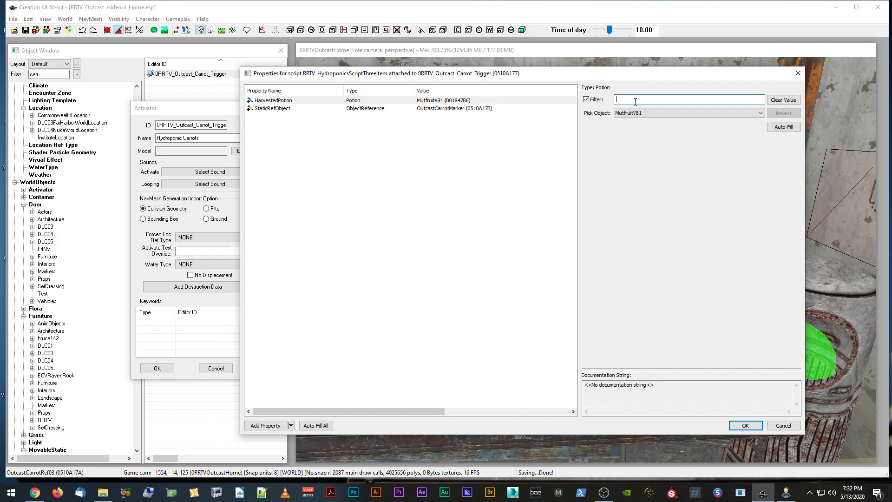
text(v81)
click(637, 114)
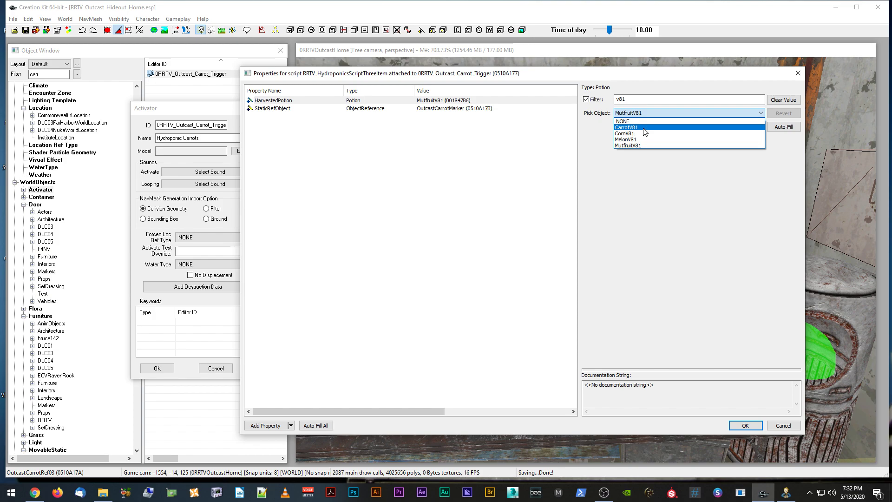
click(635, 128)
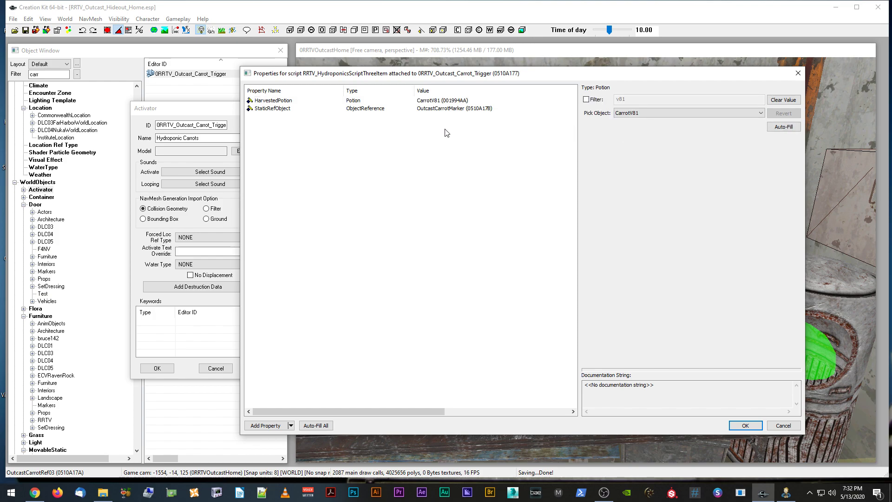
click(743, 425)
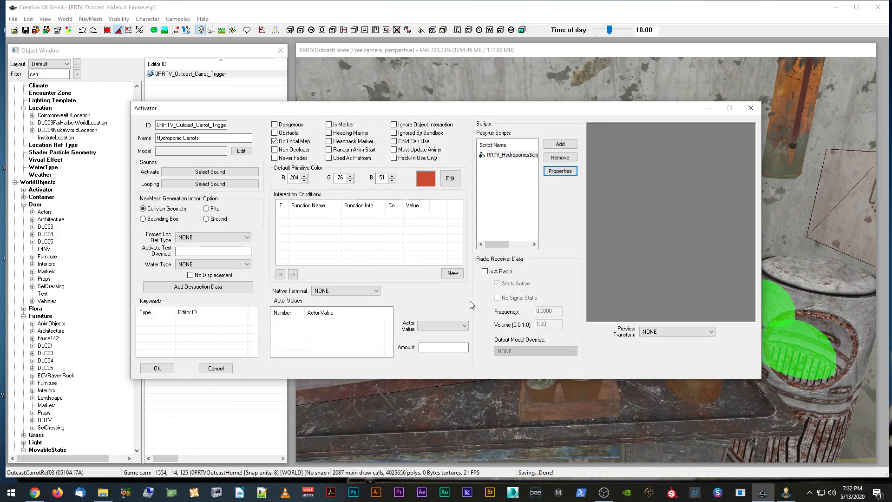
click(155, 369)
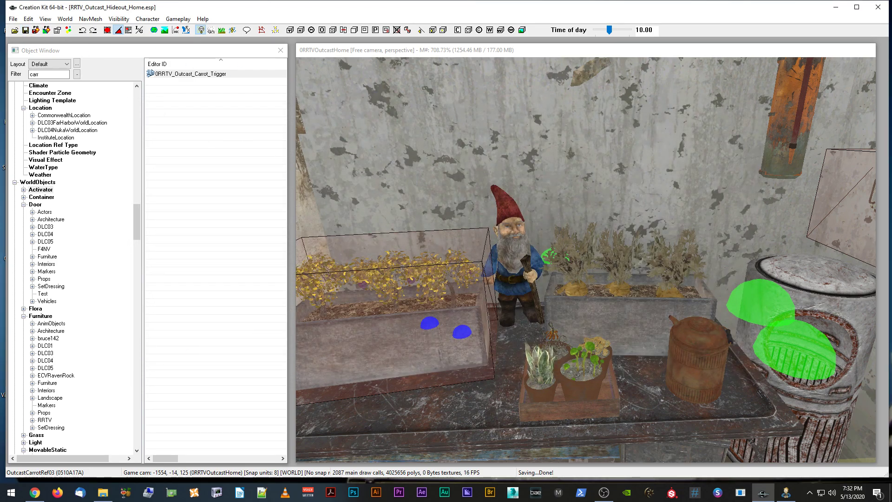
Place an instance of 0RRTV_Outcast_Carrot_Trigger in the cell at the carrot planter.
click(629, 296)
middle_drag(629, 296, 488, 219)
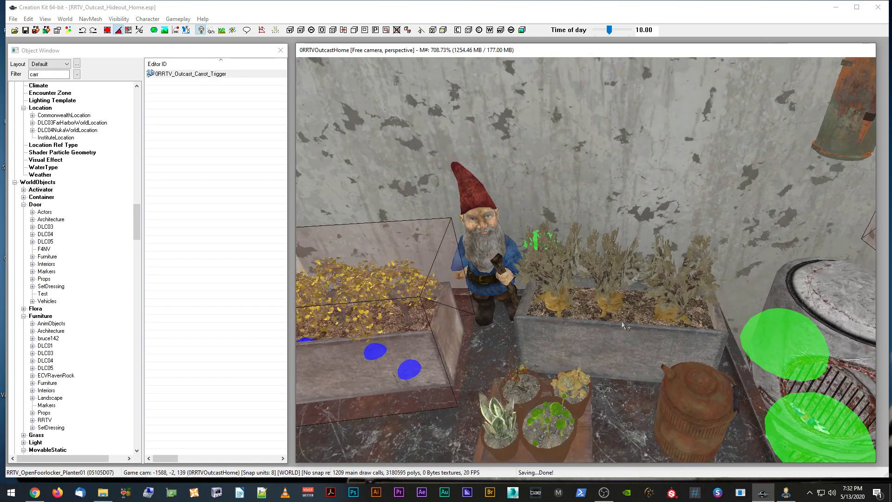
mouse_move(214, 74)
mouse_down()
mouse_move(583, 346)
mouse_move(565, 267)
mouse_up()
scroll(565, 267, down, 5)
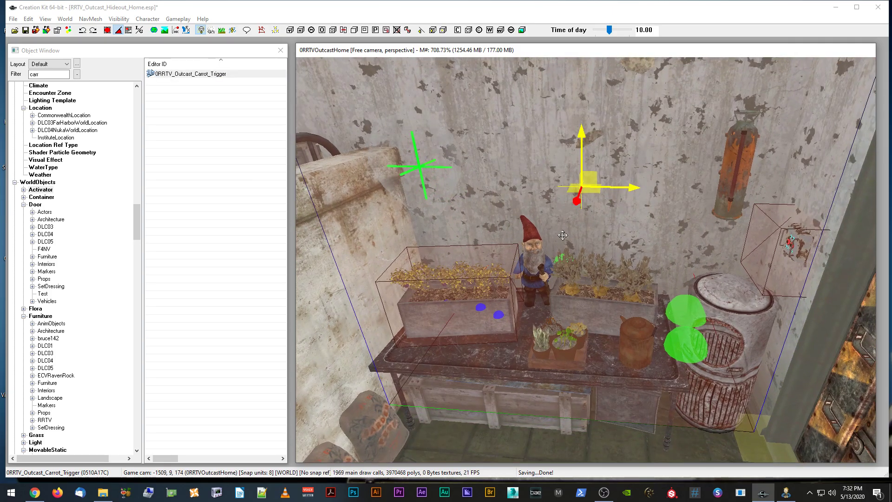
Lower the placed carrot trigger and shift it sideways so it is centred around the carrot planter.
key(w)
drag(581, 145, 579, 218)
scroll(581, 232, up, 2)
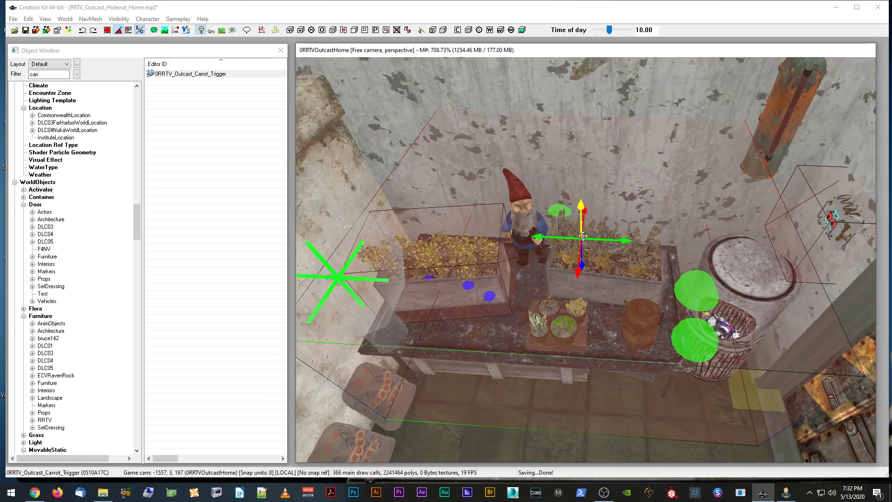
drag(539, 237, 588, 231)
scroll(589, 230, up, 1)
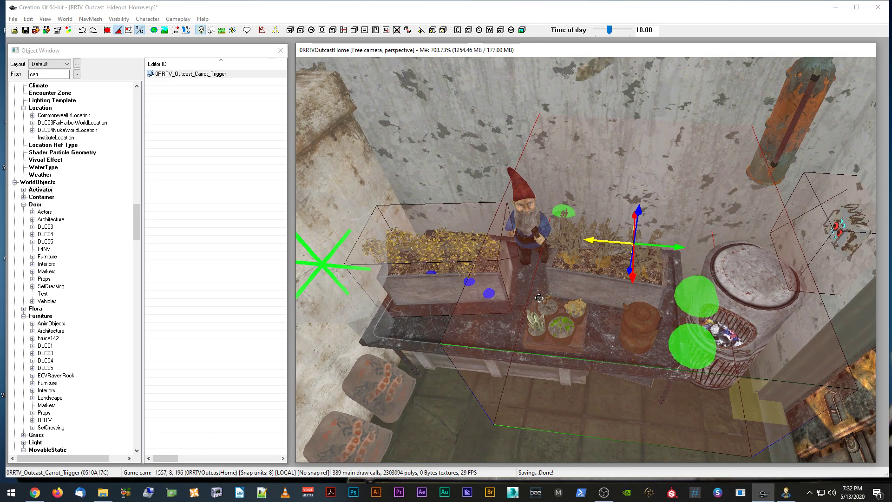
Open the carrot planter's 3D data, copy its Z rotation value, and close the reference without changes.
click(541, 298)
scroll(548, 307, up, 3)
double_click(548, 307)
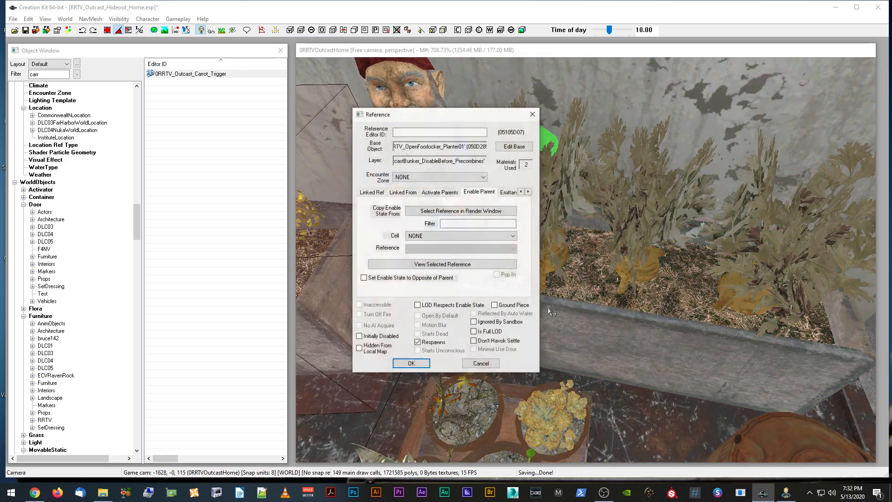
click(376, 195)
click(520, 192)
click(520, 192)
click(520, 191)
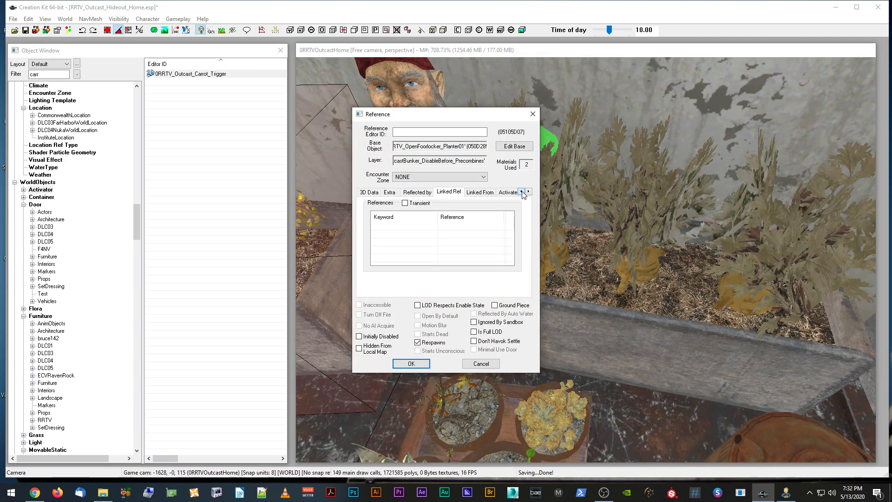
click(369, 191)
drag(458, 251, 549, 250)
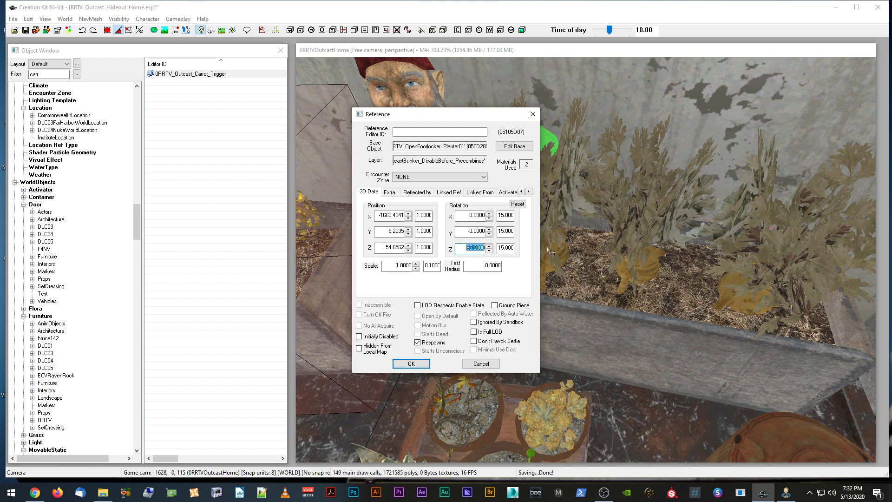
click(480, 363)
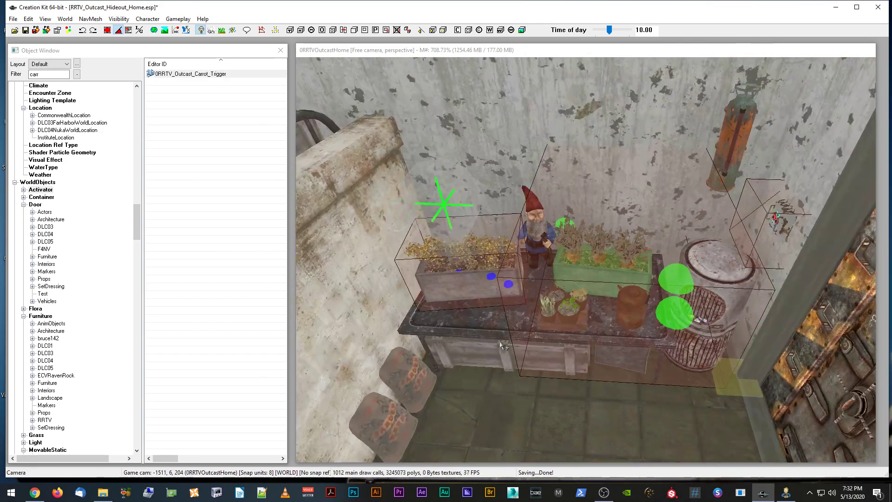
Set the carrot trigger reference's Z rotation to 95.0000 to match the planter.
double_click(548, 267)
drag(457, 248, 541, 252)
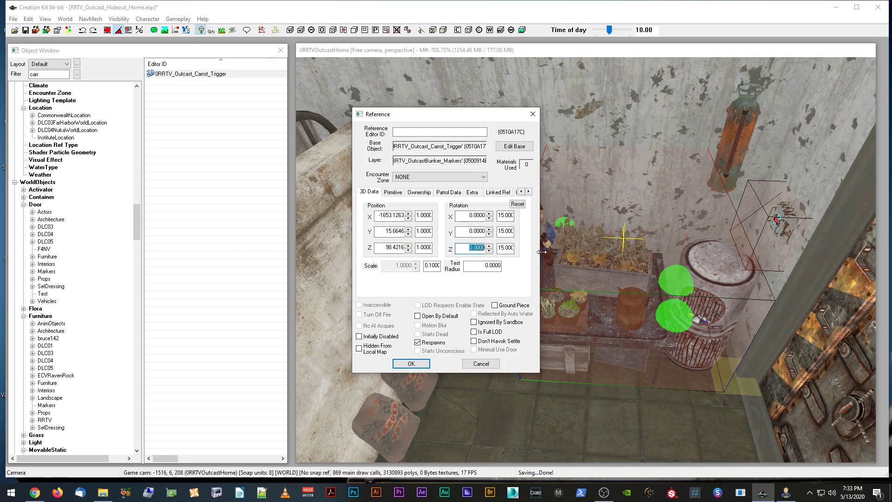
key(Tab)
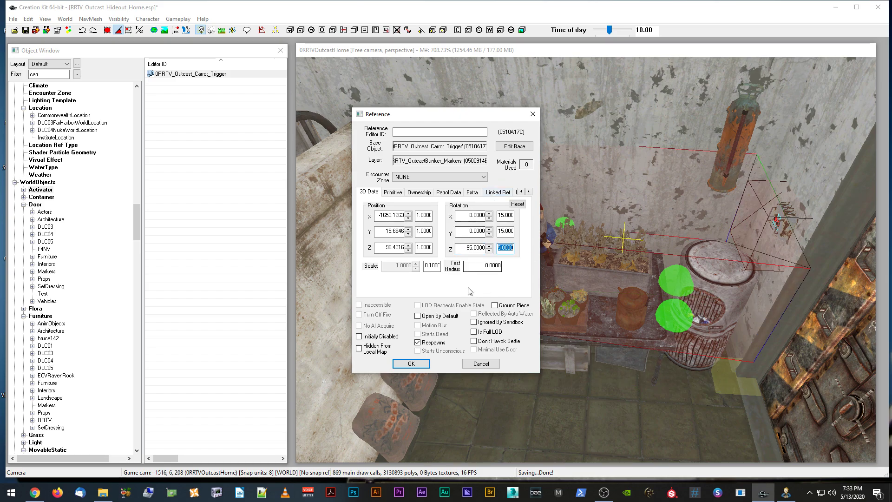
click(411, 363)
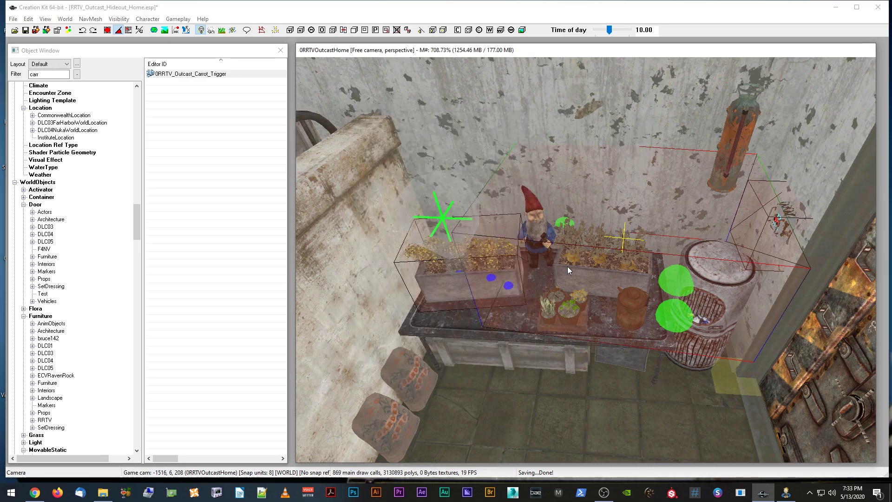
Reduce the height and depth of the carrot trigger box so it sits closer around the carrot planter.
key(e)
scroll(567, 266, up, 4)
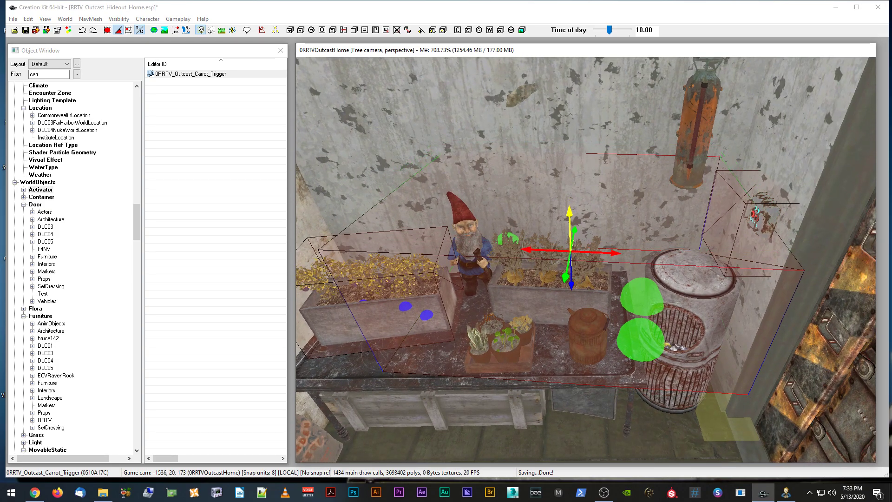
shift+middle_drag(576, 321, 576, 285)
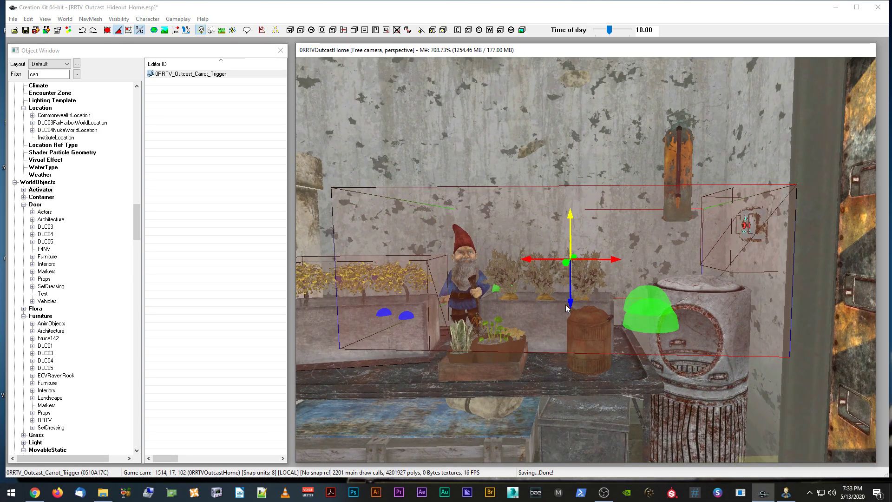
drag(569, 305, 569, 321)
shift+middle_drag(569, 321, 593, 274)
drag(592, 274, 563, 251)
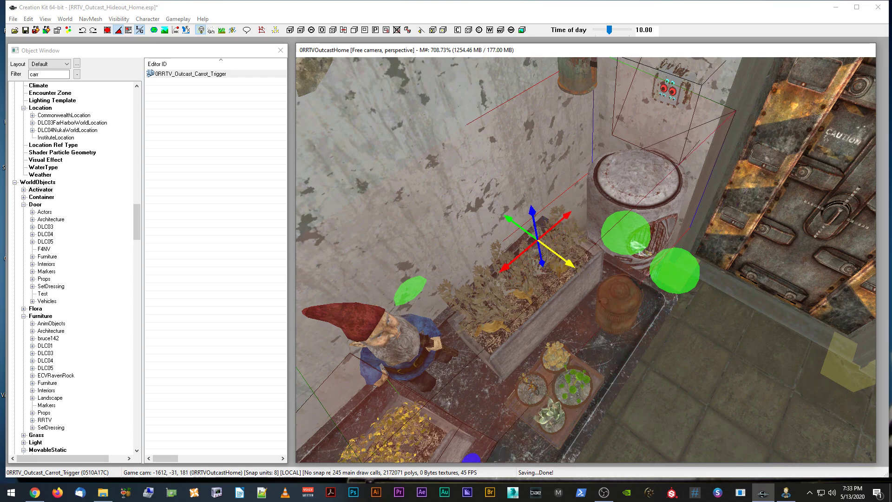
shift+middle_drag(567, 257, 596, 235)
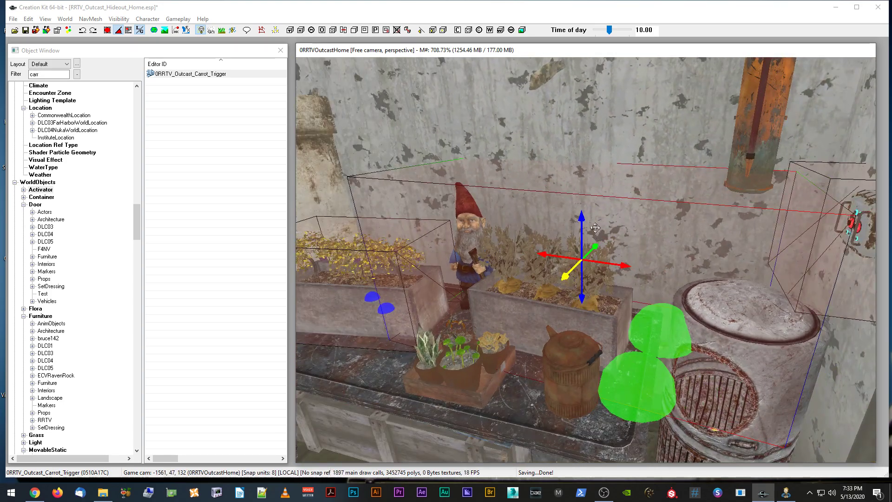
drag(580, 217, 580, 272)
shift+middle_drag(581, 271, 595, 277)
scroll(595, 277, up, 2)
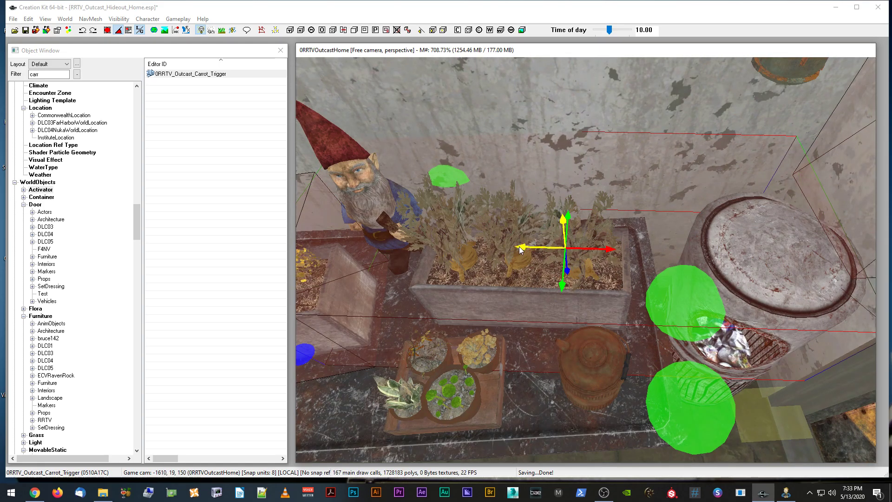
Pull in the carrot trigger box's sides to fit the planter, with bounds of about 65 × 26 × 42 units.
drag(554, 239, 573, 239)
drag(650, 250, 605, 251)
shift+middle_drag(605, 250, 569, 290)
click(553, 263)
click(543, 280)
drag(574, 295, 540, 314)
drag(459, 358, 478, 347)
shift+middle_drag(483, 334, 523, 303)
mouse_move(536, 316)
mouse_down()
mouse_move(534, 260)
mouse_move(532, 344)
mouse_move(536, 323)
mouse_up()
scroll(523, 284, up, 3)
drag(523, 284, 524, 254)
middle_drag(523, 260, 559, 286)
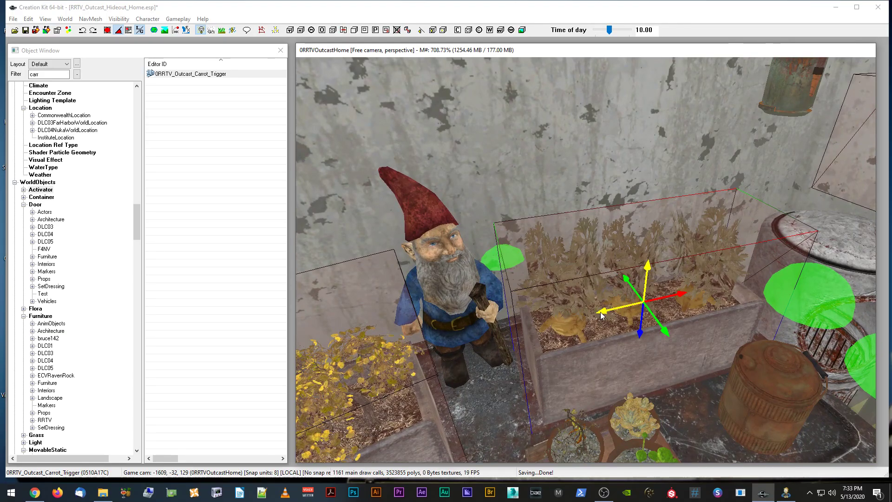
middle_drag(600, 311, 540, 275)
click(541, 277)
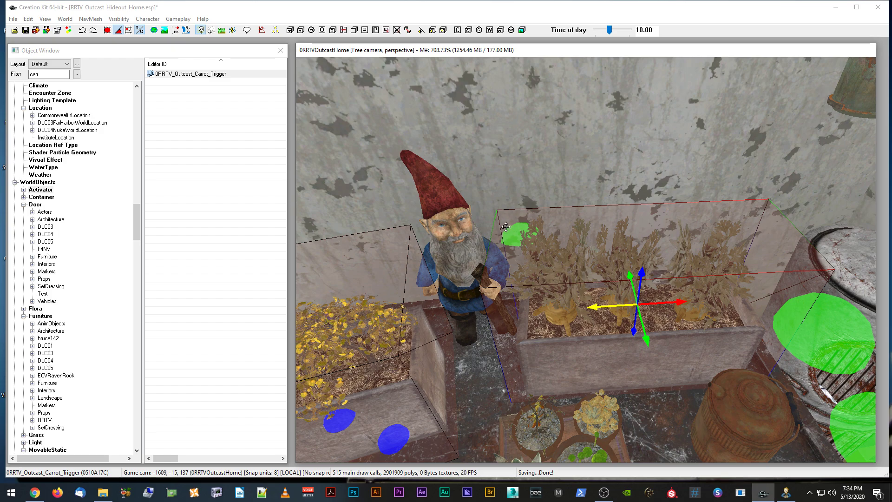
Enable Player Activation on the carrot trigger reference's primitive and apply the change.
double_click(530, 261)
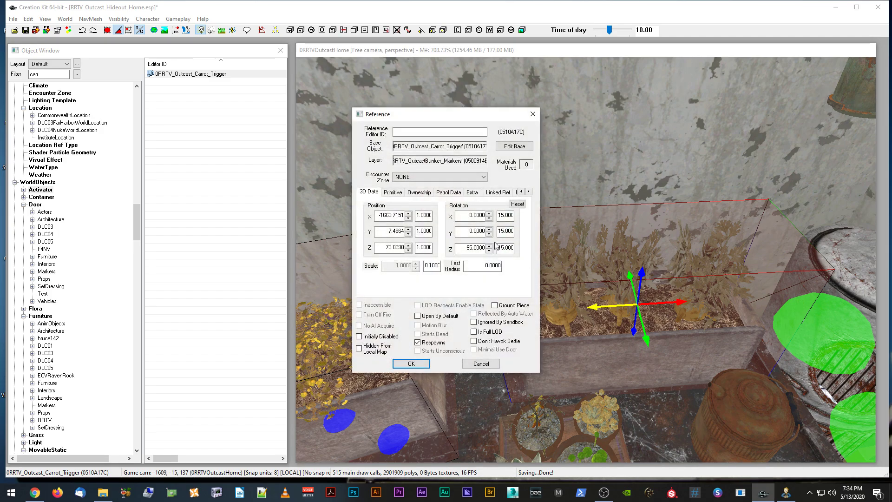
click(393, 192)
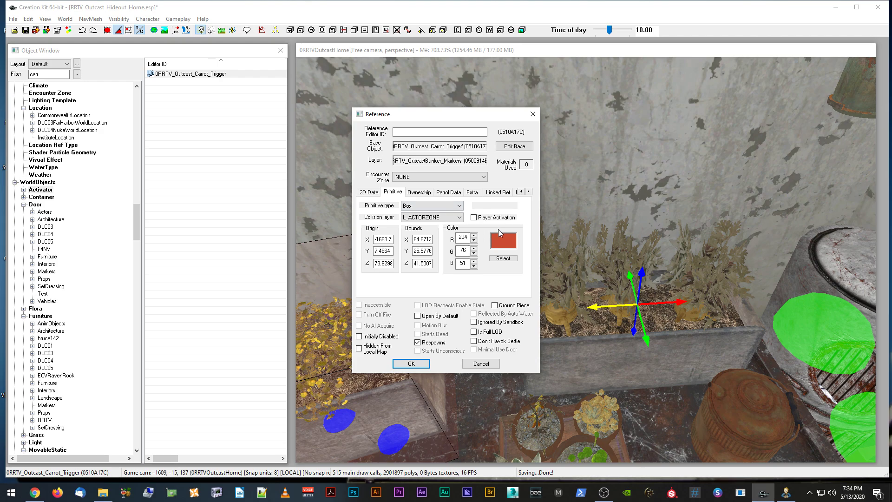
click(474, 217)
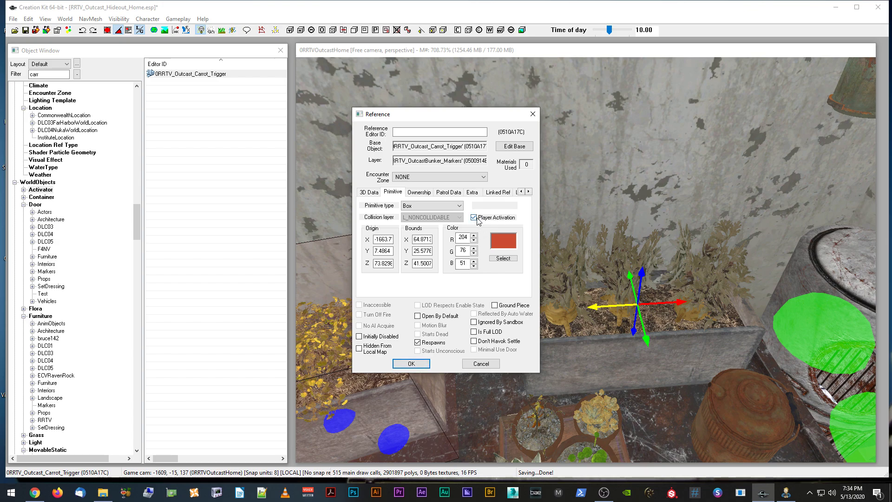
click(412, 363)
Adjust the carrot trigger box to about 38 units deep and 39 units high so it encloses the planter.
shift+middle_drag(411, 363, 600, 264)
click(598, 250)
click(604, 263)
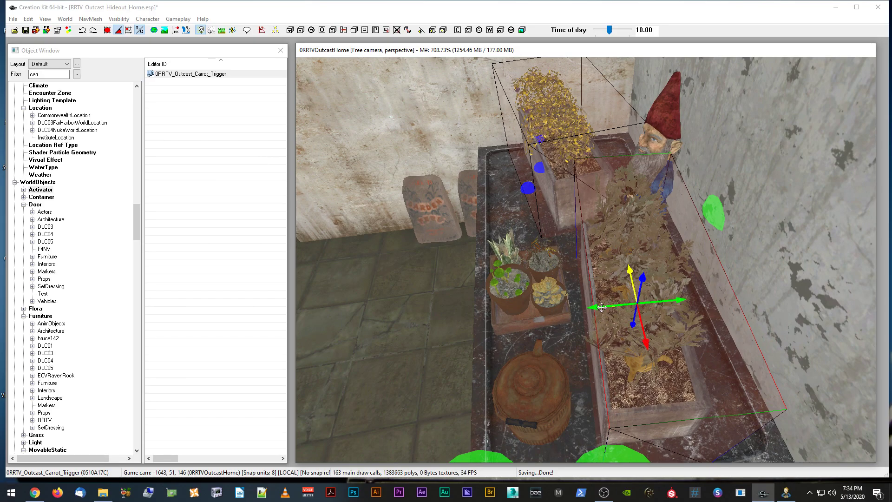
shift+middle_drag(596, 311, 565, 299)
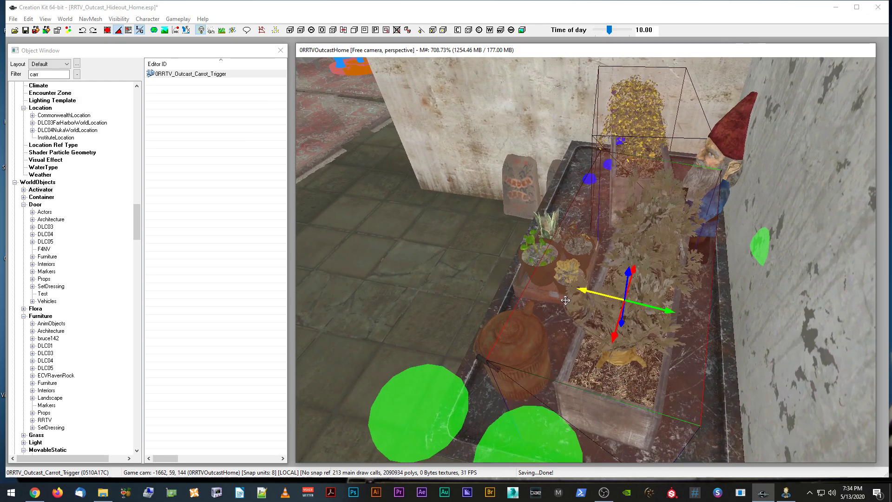
shift+middle_drag(627, 297, 666, 343)
drag(655, 332, 661, 341)
key(d)
shift+middle_drag(660, 346, 491, 276)
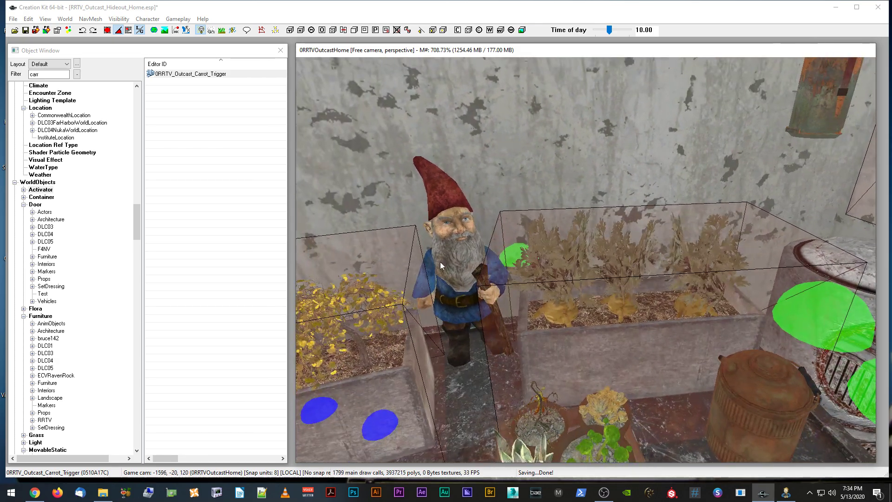
Save the plugin and inspect the carrot trigger's fit around the planter from several angles.
click(25, 30)
click(514, 253)
shift+middle_drag(514, 253, 559, 227)
key(d)
click(580, 226)
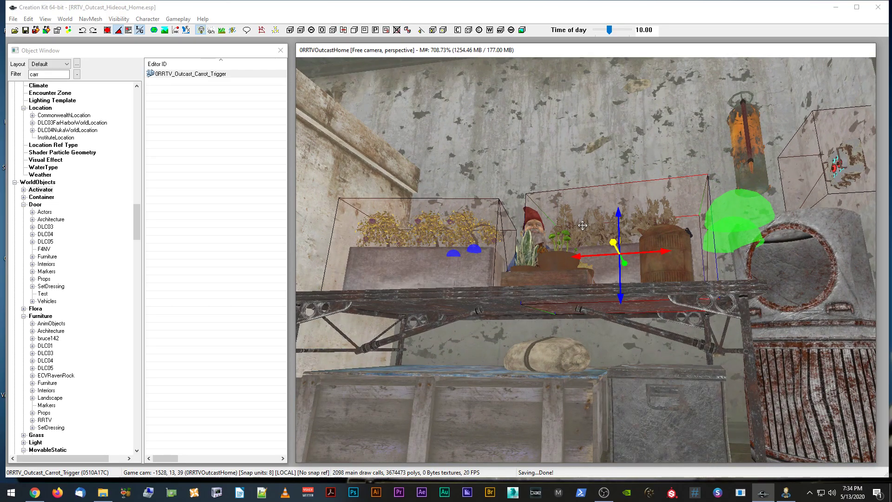
key(Escape)
shift+middle_drag(580, 225, 111, 83)
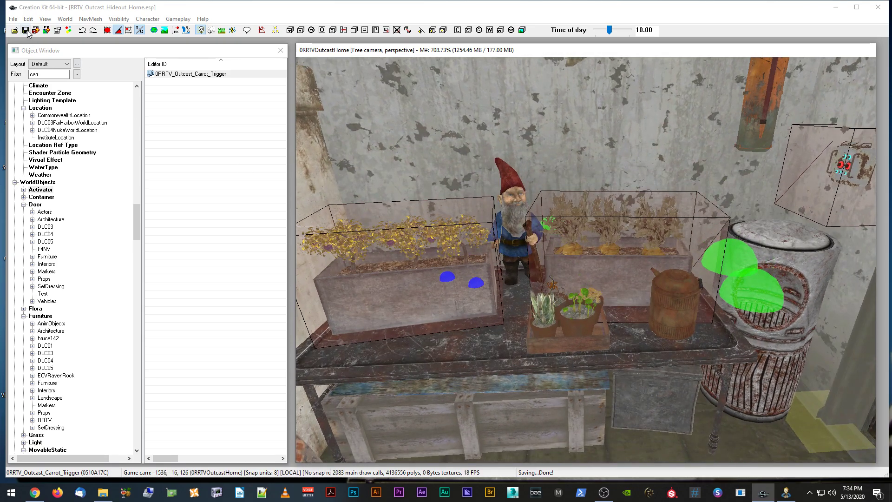
shift+middle_drag(575, 229, 569, 231)
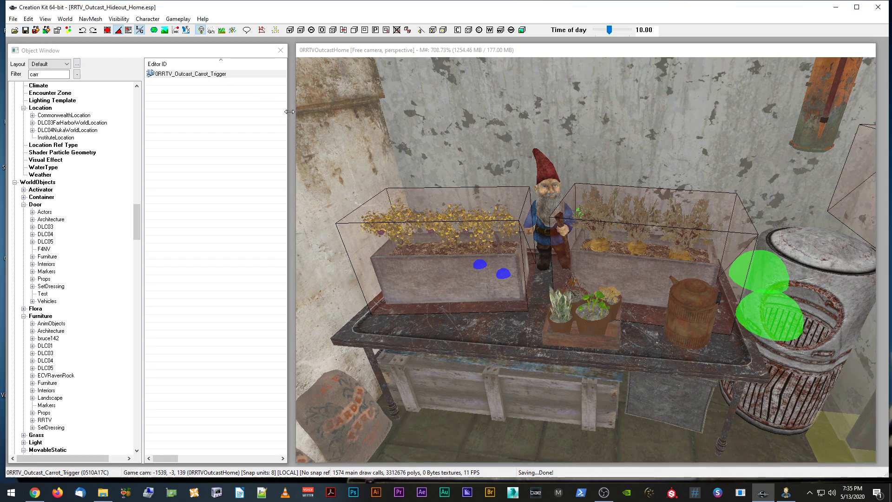
shift+middle_drag(461, 215, 459, 210)
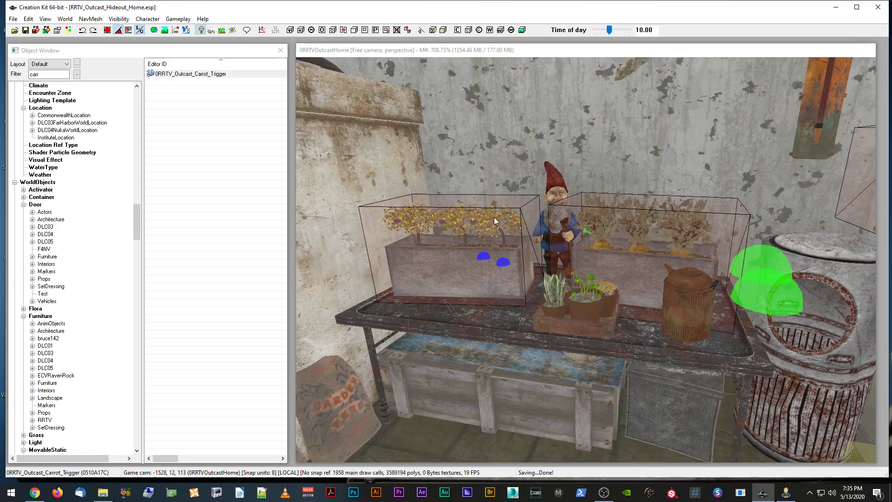
Review the properties of RRTV_HydroponicsScriptThreeItem on the carrot trigger reference, and close without changes.
double_click(523, 227)
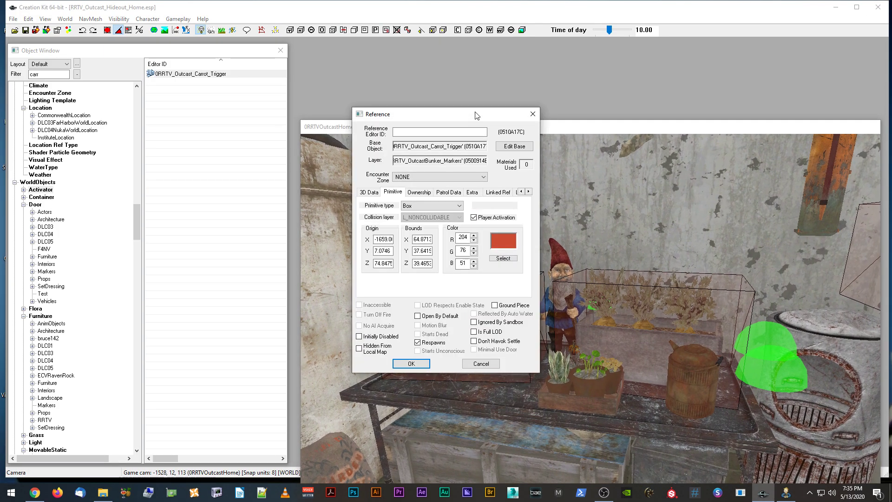
click(528, 192)
click(528, 192)
click(529, 191)
click(528, 192)
click(528, 192)
click(528, 192)
click(529, 192)
click(528, 192)
click(529, 191)
click(528, 192)
click(528, 191)
click(450, 193)
double_click(474, 218)
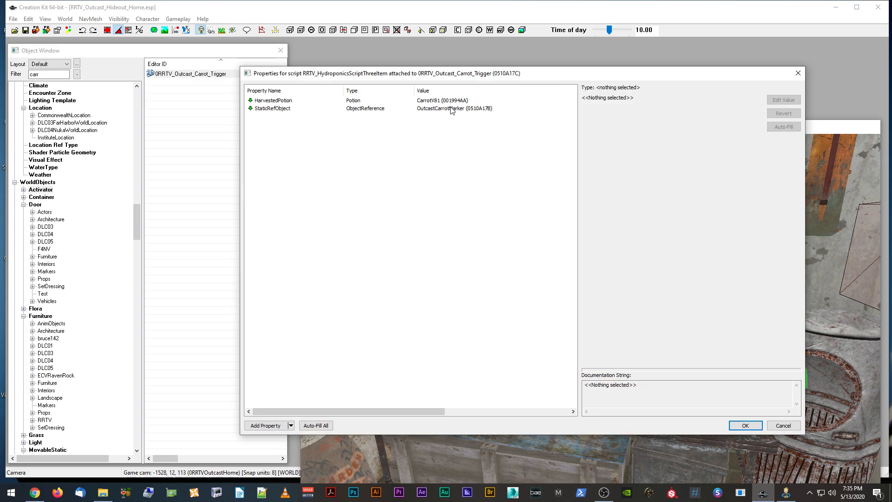
click(780, 426)
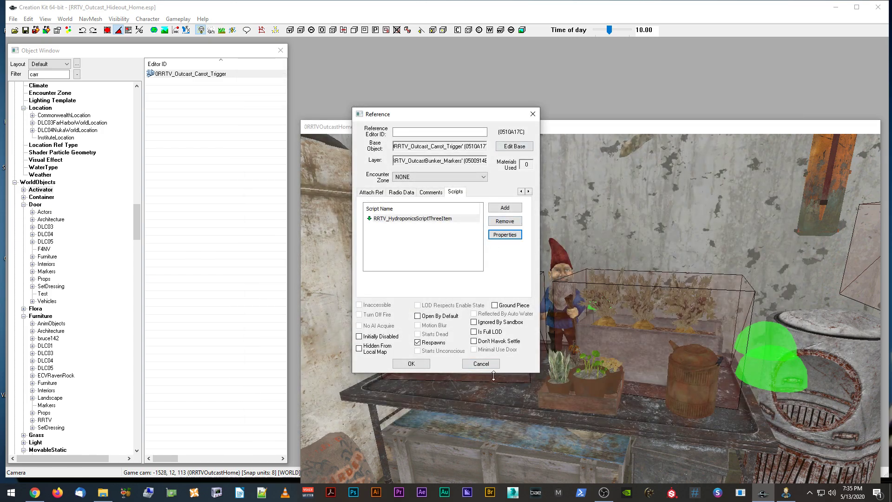
click(480, 364)
Move the render window back to its place beside the Object Window and save the plugin.
drag(483, 128, 478, 50)
click(24, 29)
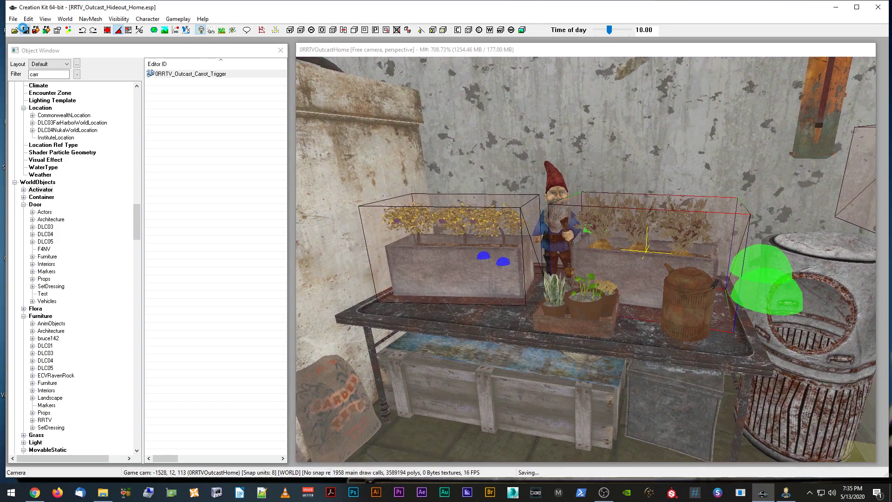
click(349, 50)
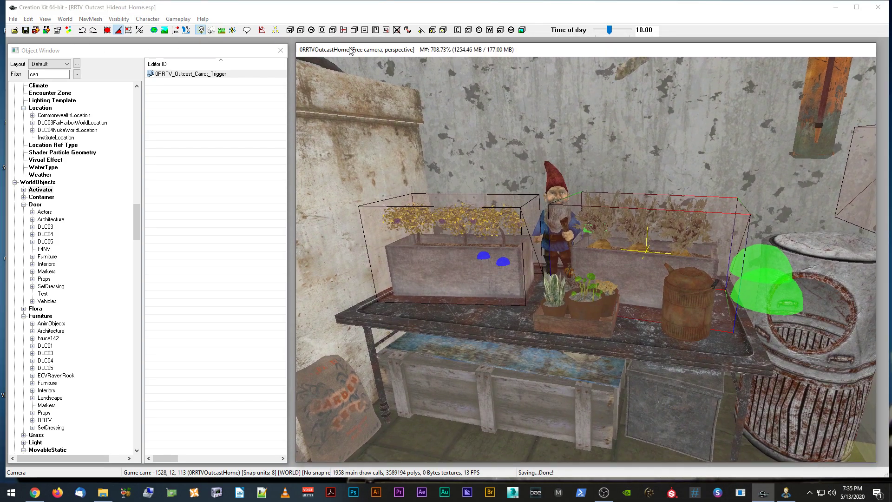
Minimize the Creation Kit and the Fallout 4 folder window, and launch Fallout4-DEV from the desktop.
click(838, 7)
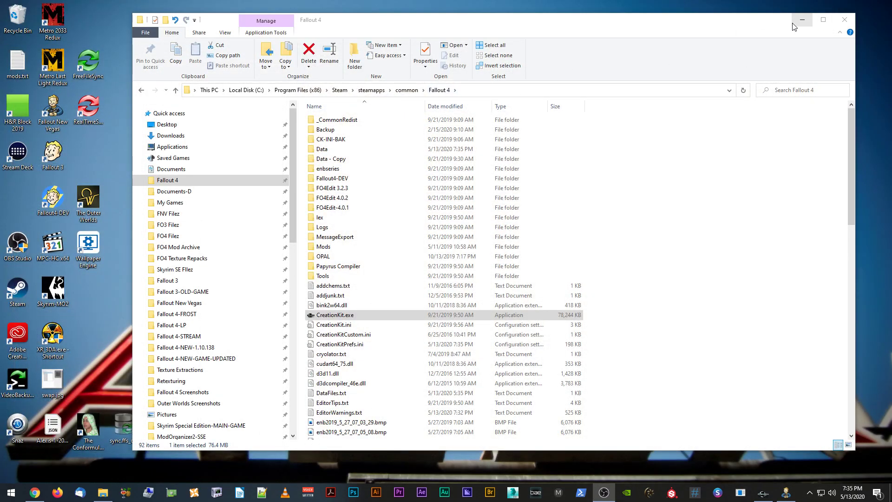
click(808, 17)
double_click(50, 195)
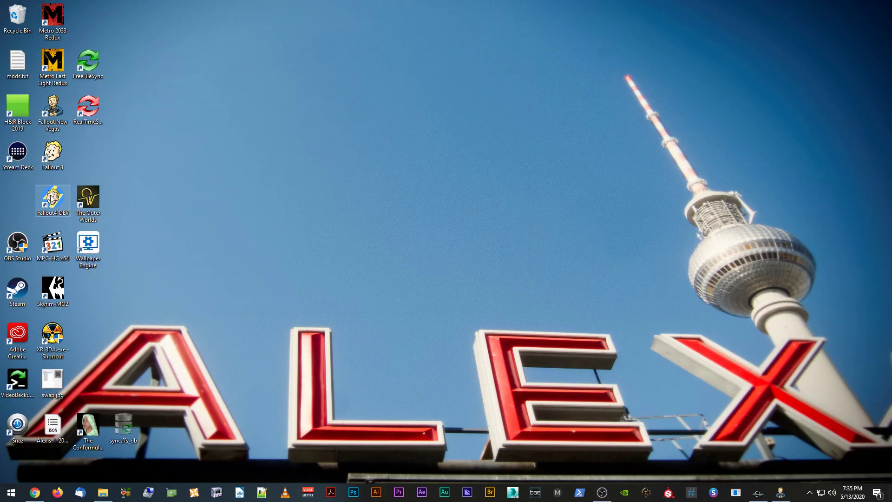
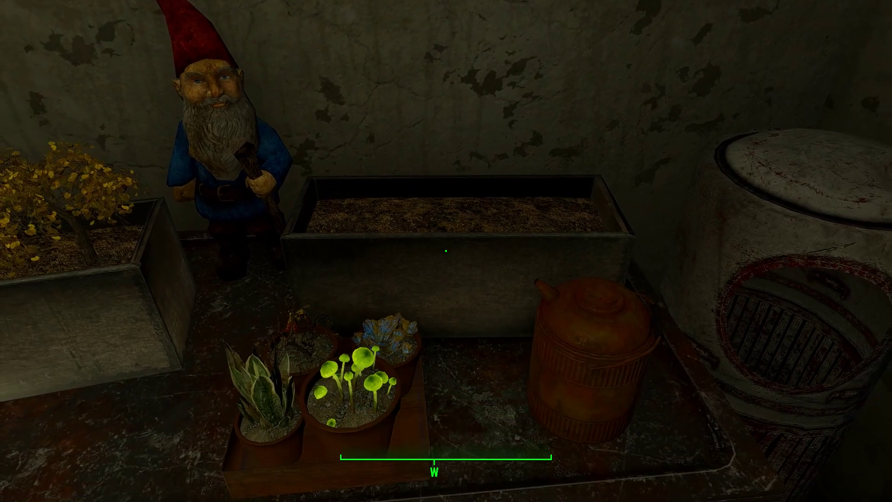
Walk to the chair in the outcast home, sit down and wait about one in-game day.
key(w)
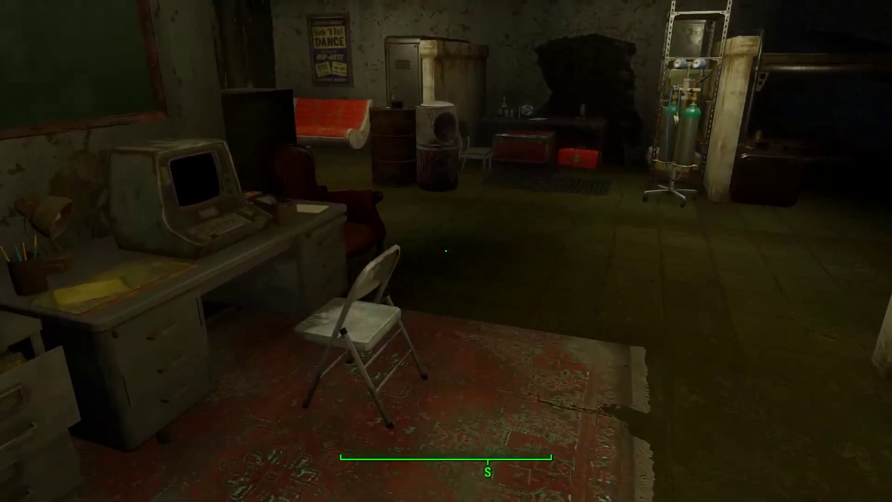
key(e)
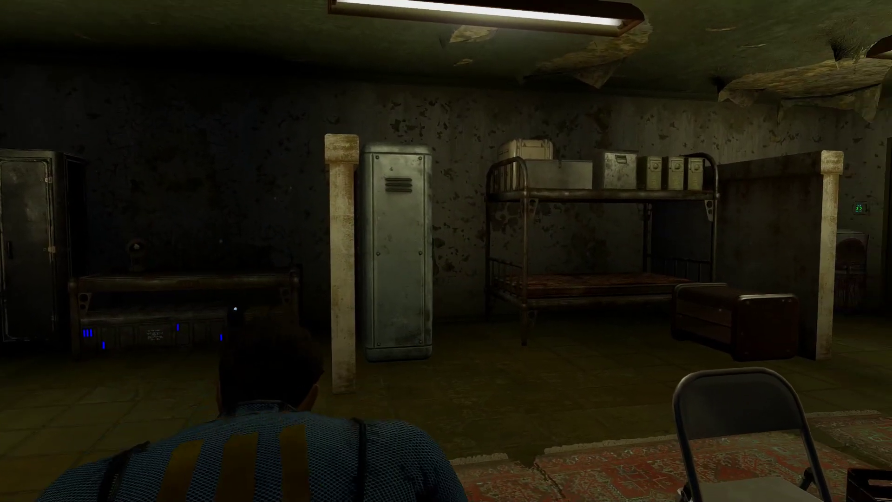
key(t)
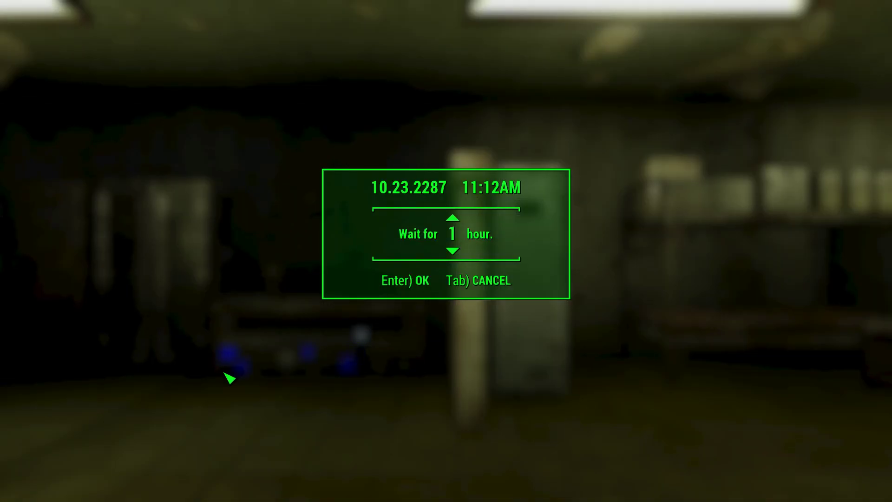
scroll(229, 377, up, 20)
key(Return)
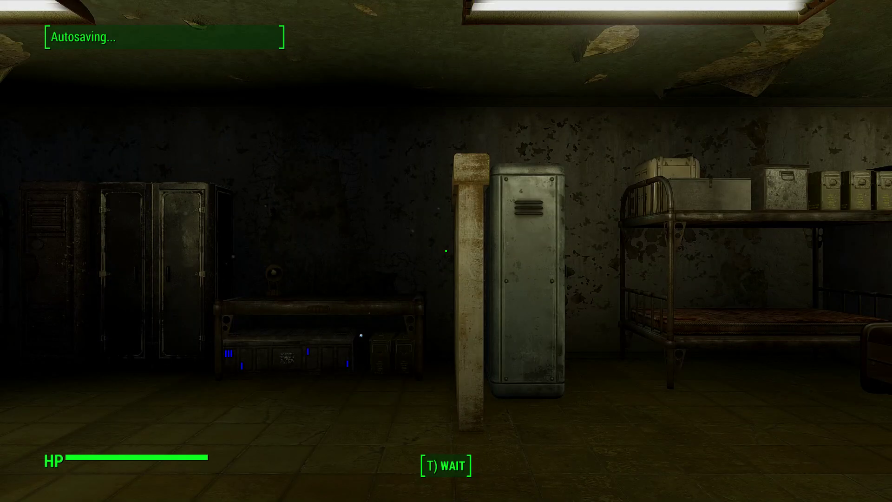
Stand up from the chair and walk over to check the carrot planter for regrowth.
key(f)
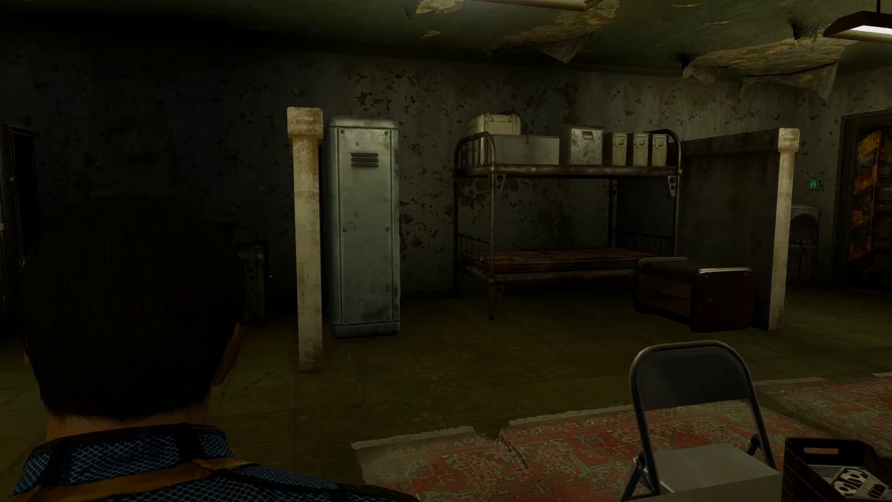
key(f)
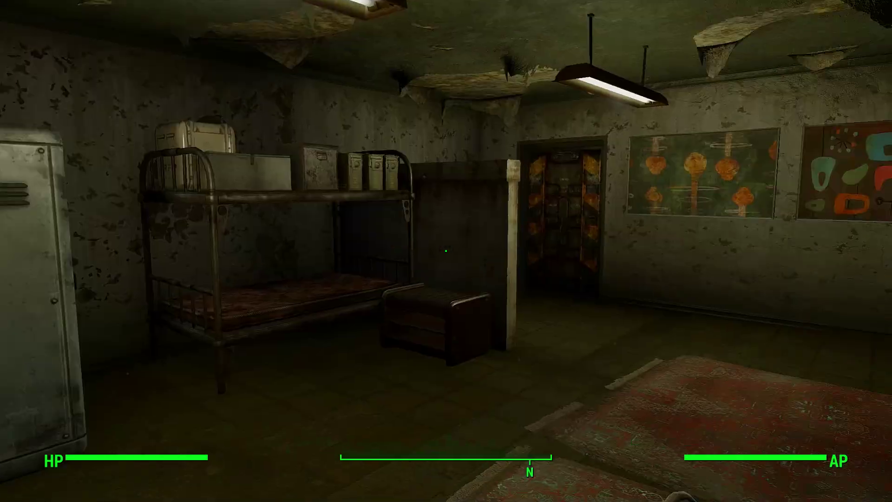
key(w)
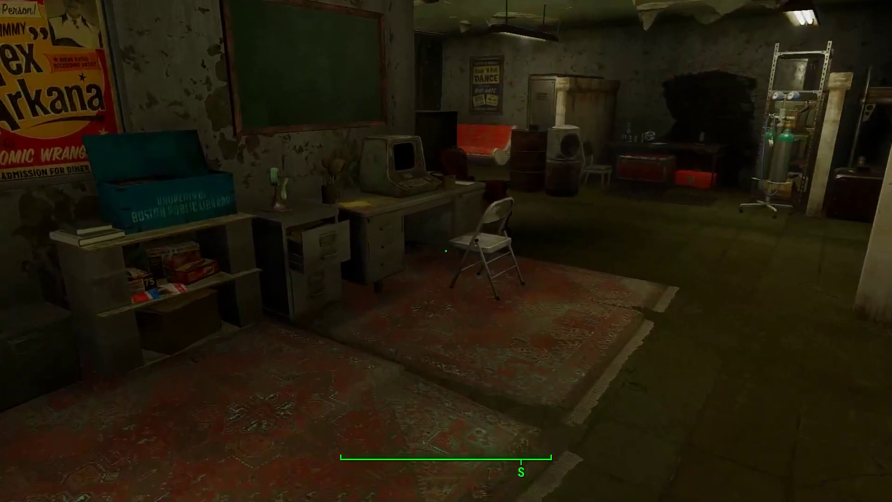
Sit down again and wait through another long stretch of in-game hours for the carrots to regrow.
key(f)
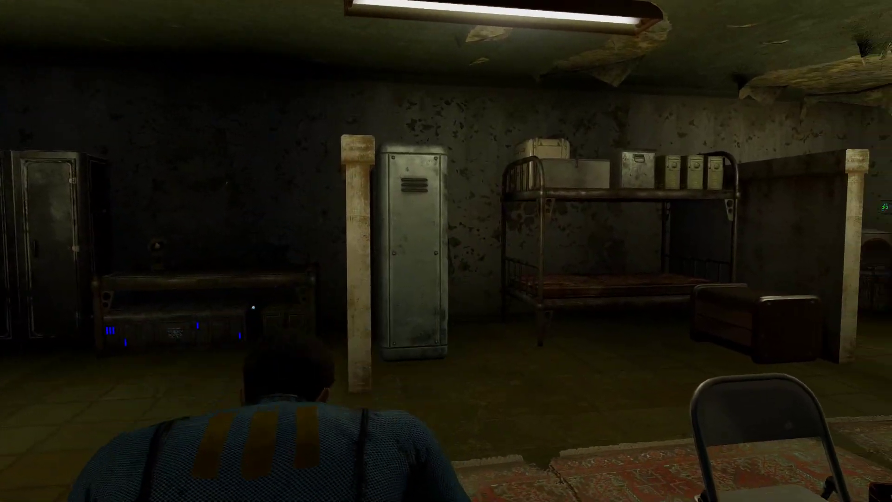
key(f)
key(t)
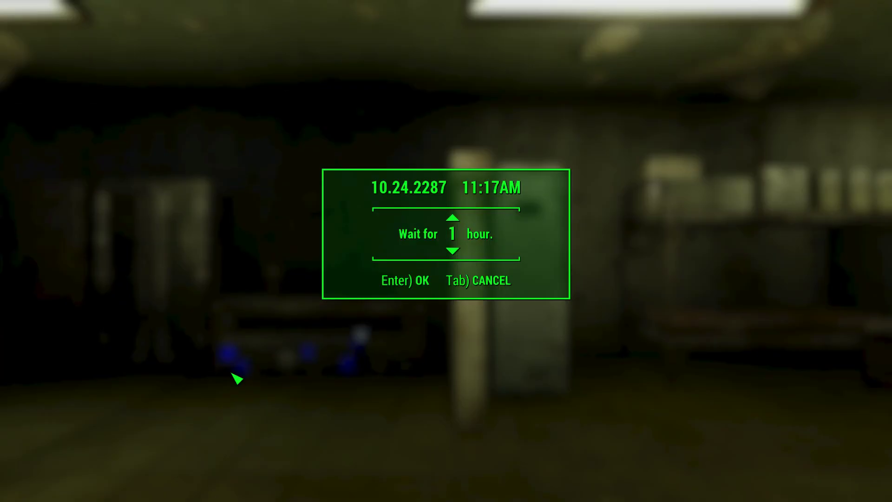
key(Up)
key(Up)
key(Up)
key(Up)
key(Up)
key(Up)
key(Up)
key(Up)
key(Up)
key(Up)
key(Up)
key(Up)
key(Up)
key(Up)
key(Up)
key(Up)
key(Up)
key(Return)
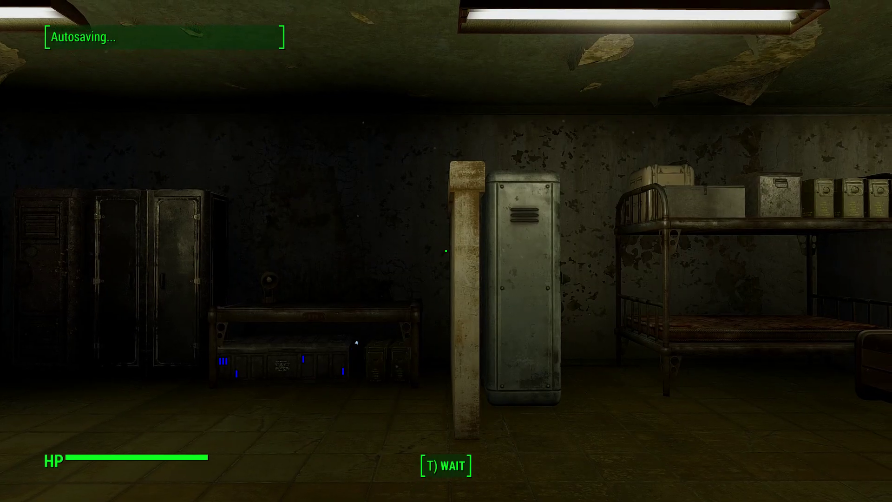
Stand up from the chair, walk over to the regrown hydroponic carrots and harvest them.
key(w)
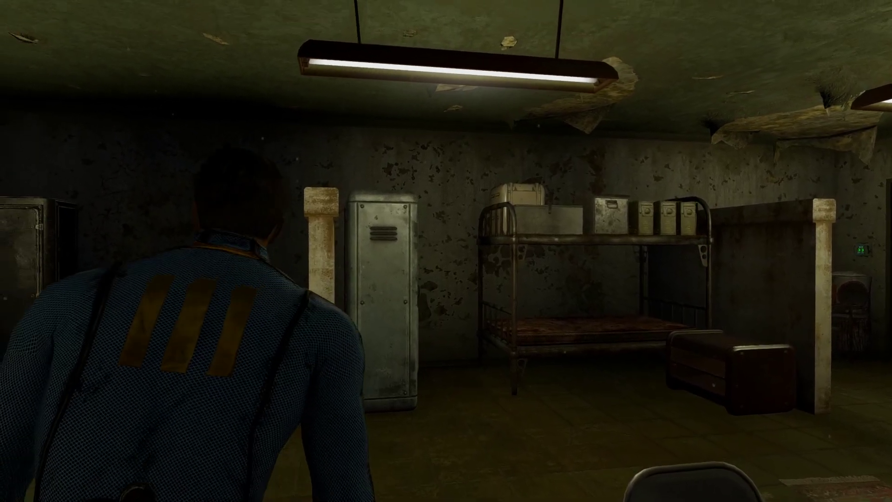
key(w)
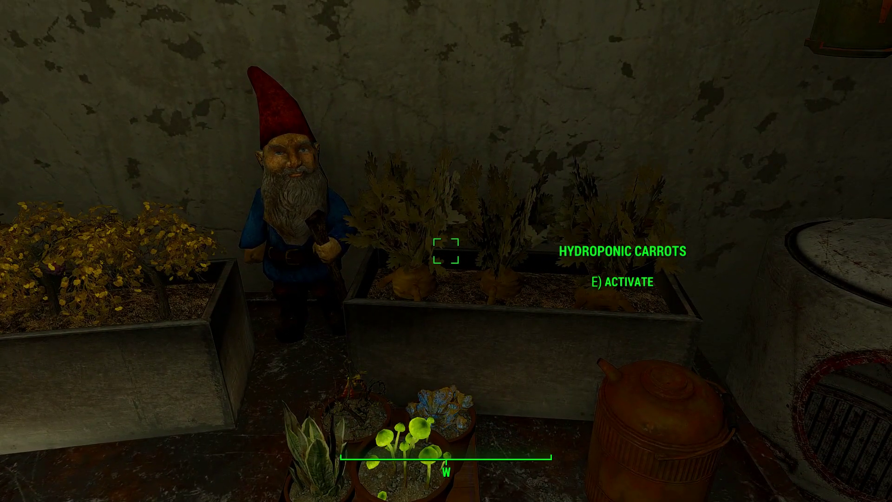
key(e)
Check the harvested Fresh Carrots among the Aid items of the Pip-Boy inventory, and close the Pip-Boy.
key(Tab)
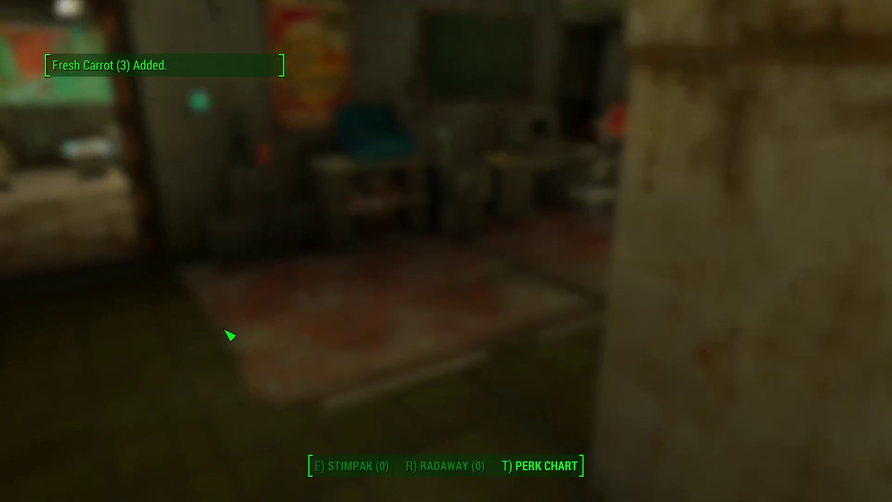
click(299, 85)
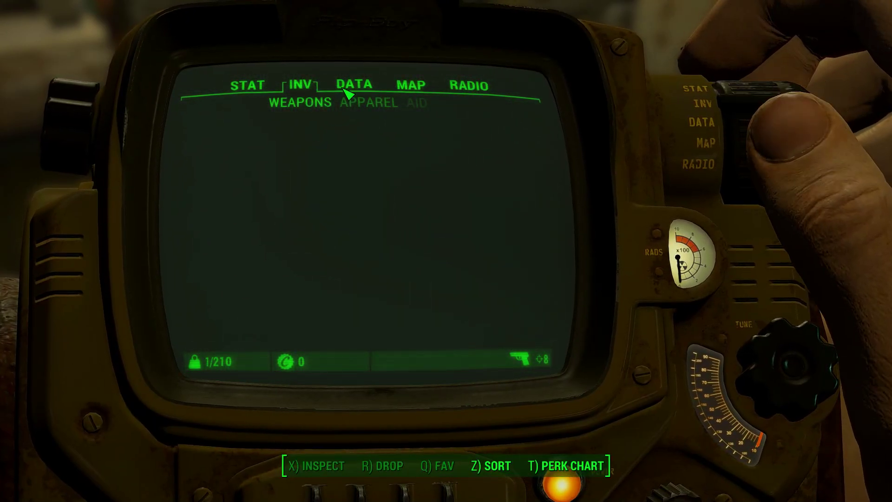
click(418, 103)
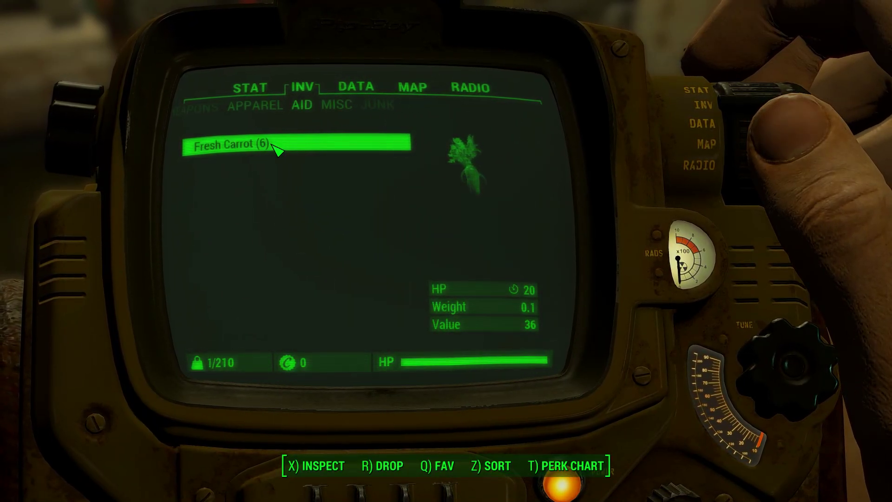
key(Tab)
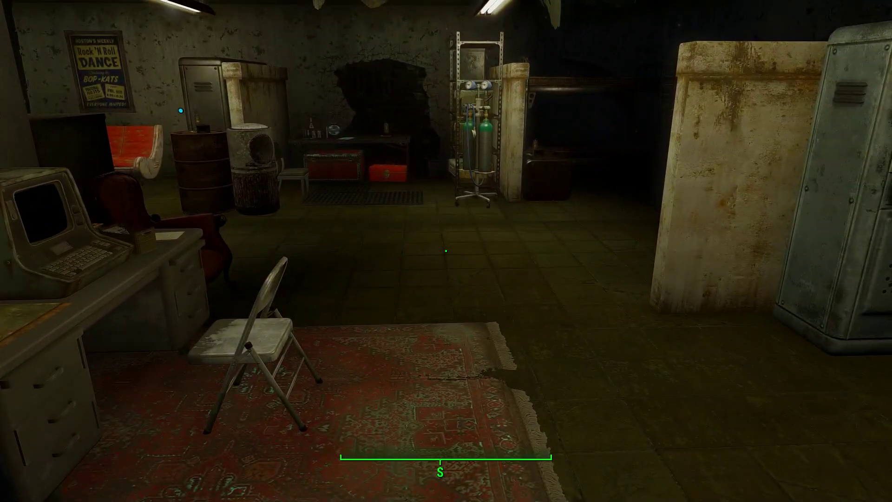
Quit the game to the desktop with the console command qqq.
key(Escape)
click(276, 294)
key(x)
key(Return)
key(x)
key(Return)
key(grave)
text(qqq)
key(Return)
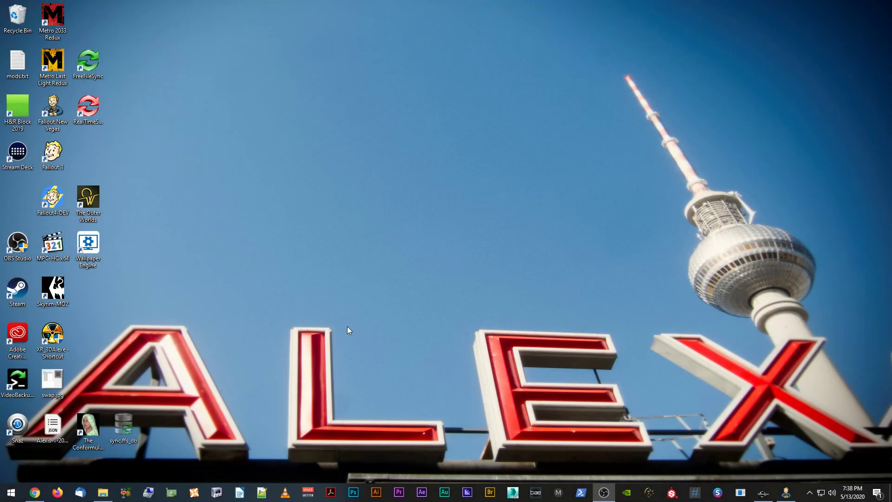
Switch to the Creation Kit, select the carrot trigger and inspect its box around the hydroponic planter.
click(763, 492)
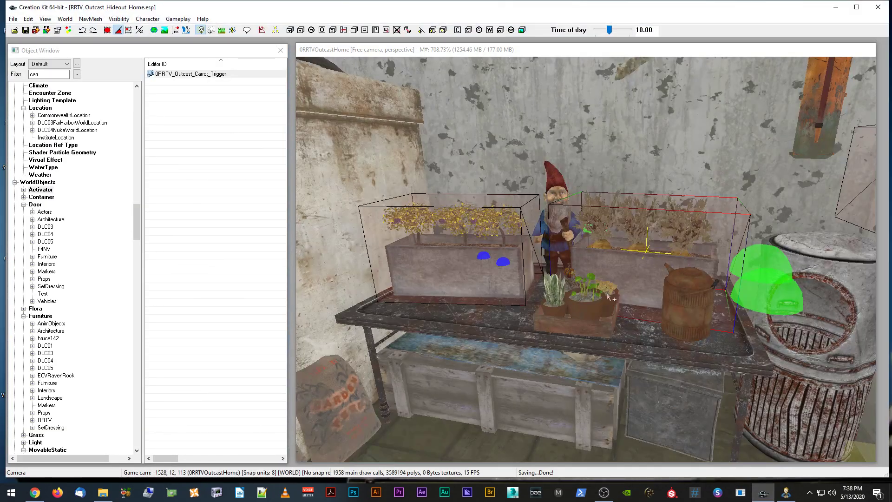
click(608, 270)
key(e)
key(shift)
key(g)
key(shift)
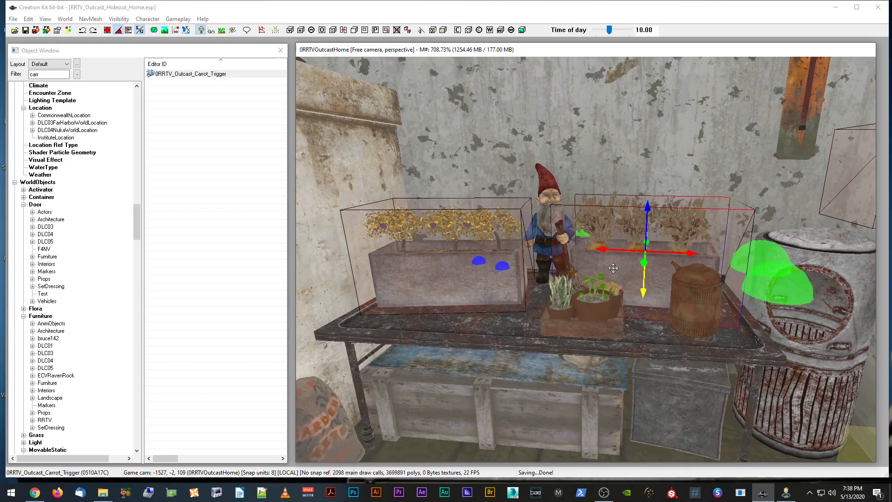
key(shift)
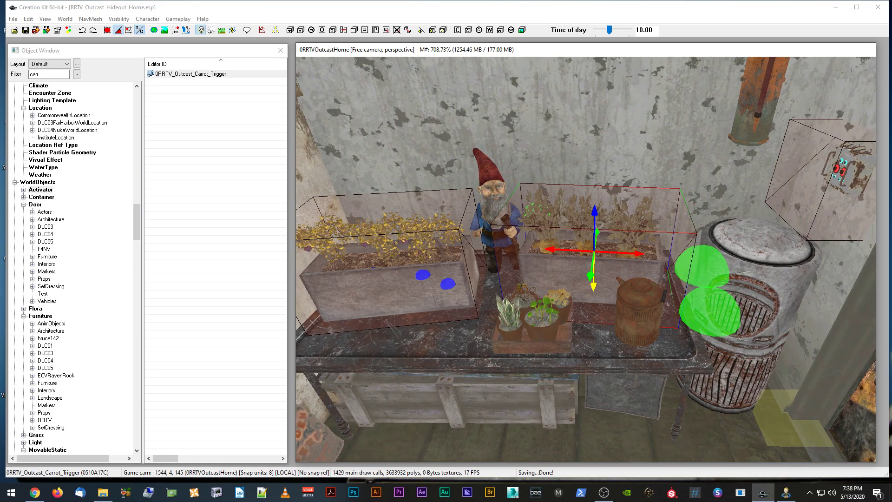
Select the middle metal magazine rack near the caution-marked door and inspect the row of racks.
click(648, 257)
key(shift)
scroll(678, 262, up, 5)
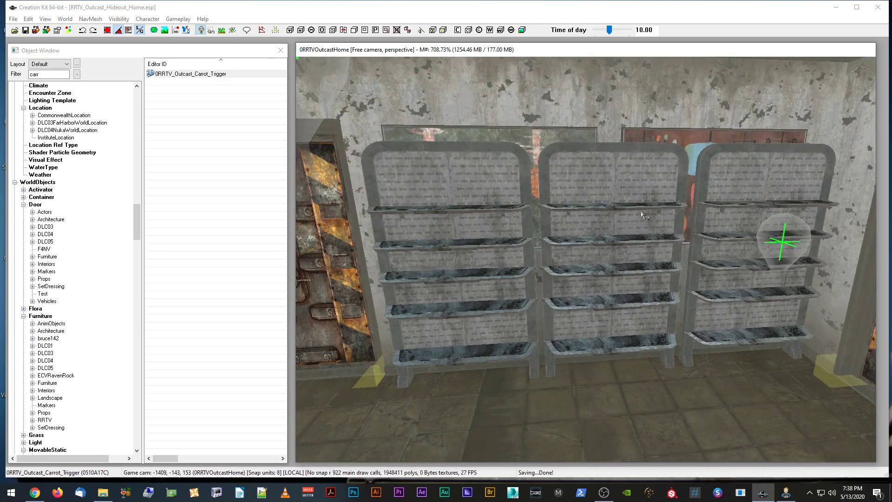
click(635, 218)
key(shift)
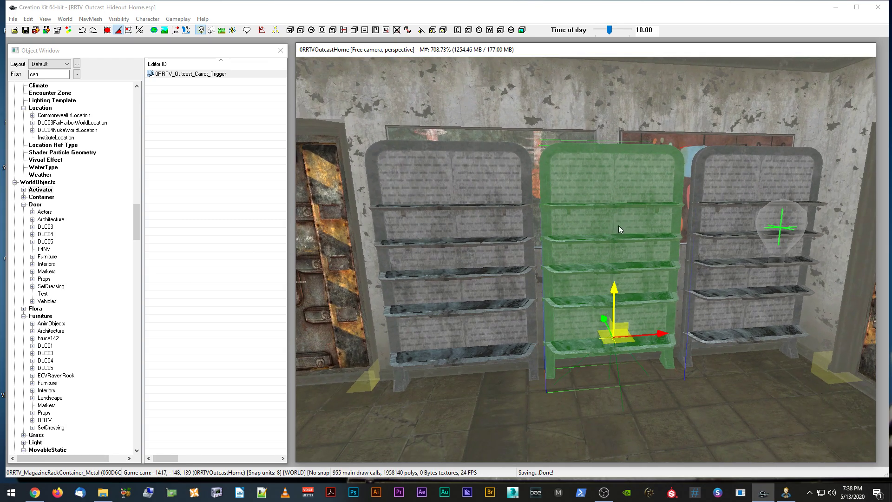
scroll(617, 228, up, 2)
key(shift)
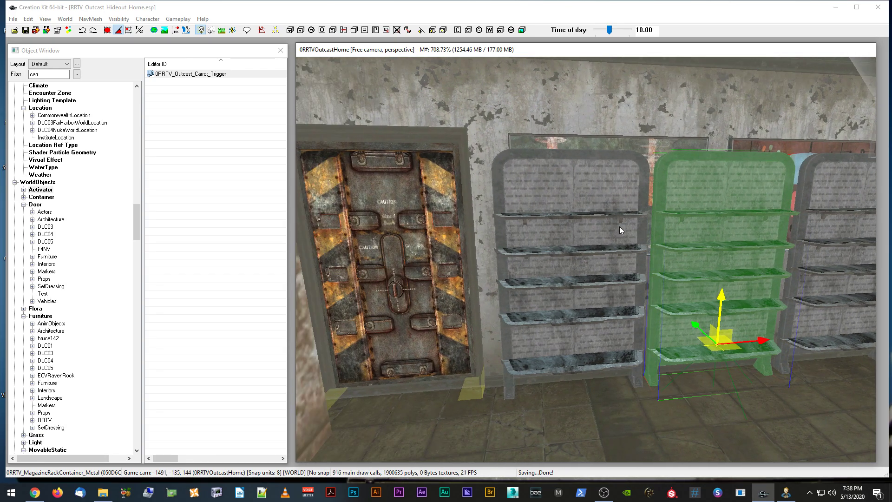
Filter the object list for "mainframe" and show the objects in the Terminal category.
click(16, 75)
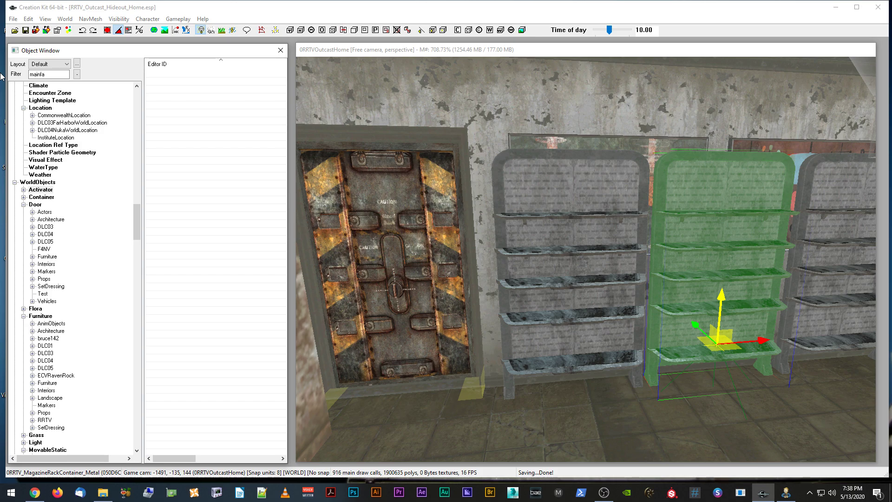
text(mainfra)
scroll(37, 247, down, 9)
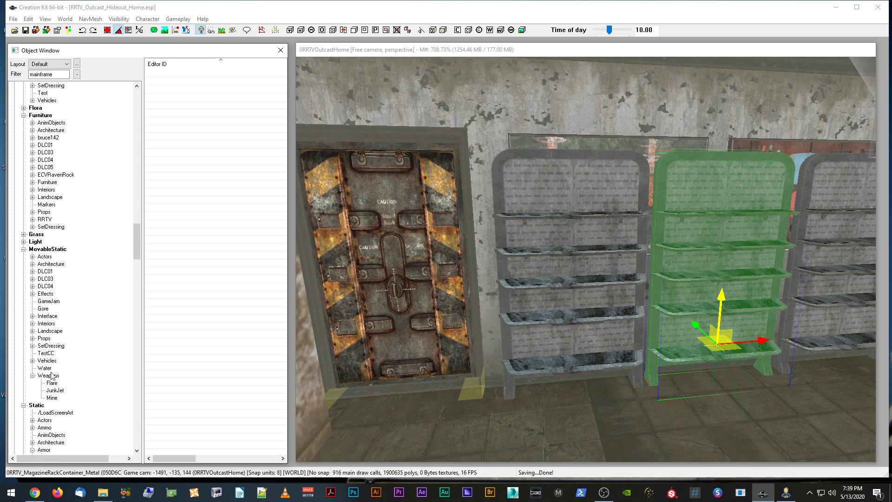
scroll(54, 368, down, 20)
scroll(53, 369, down, 20)
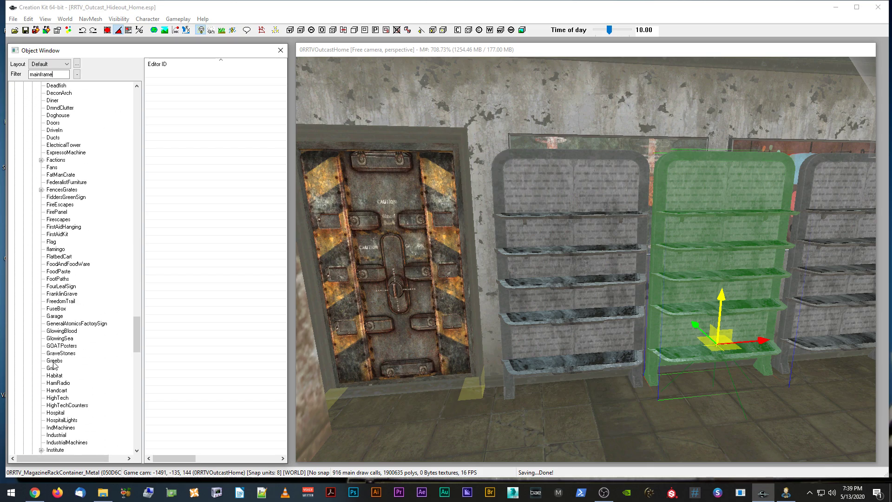
scroll(53, 366, down, 6)
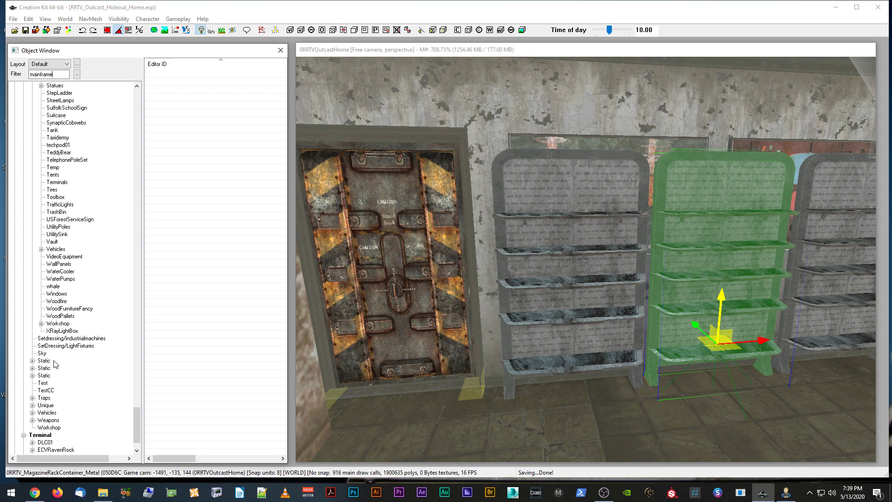
click(46, 434)
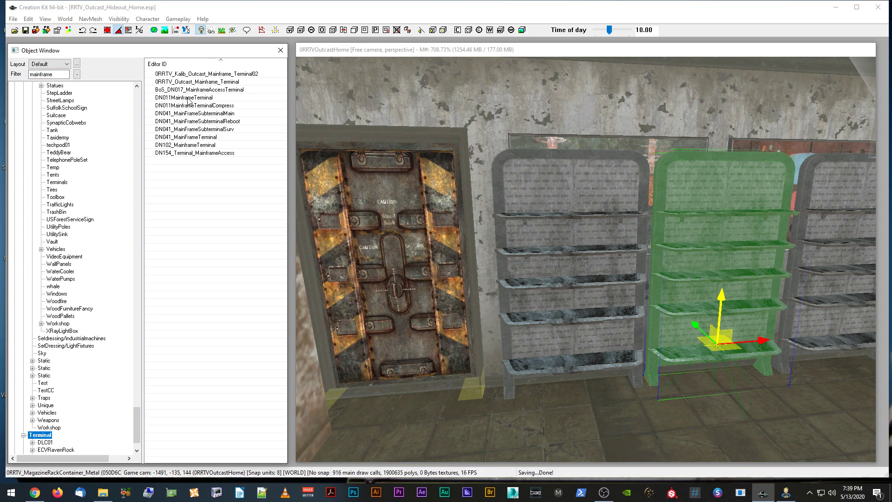
Open the custom Outcast mainframe terminal whose editor ID ends in Mainframe_Terminal02.
click(197, 74)
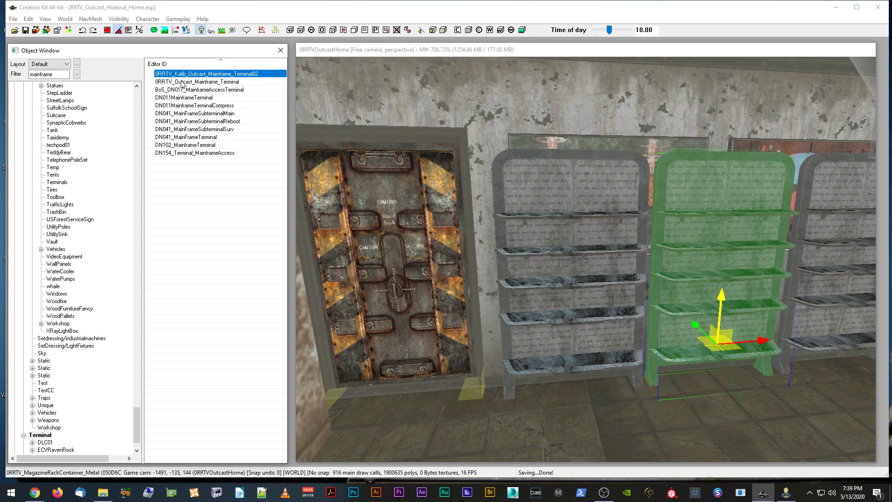
key(Delete)
double_click(183, 76)
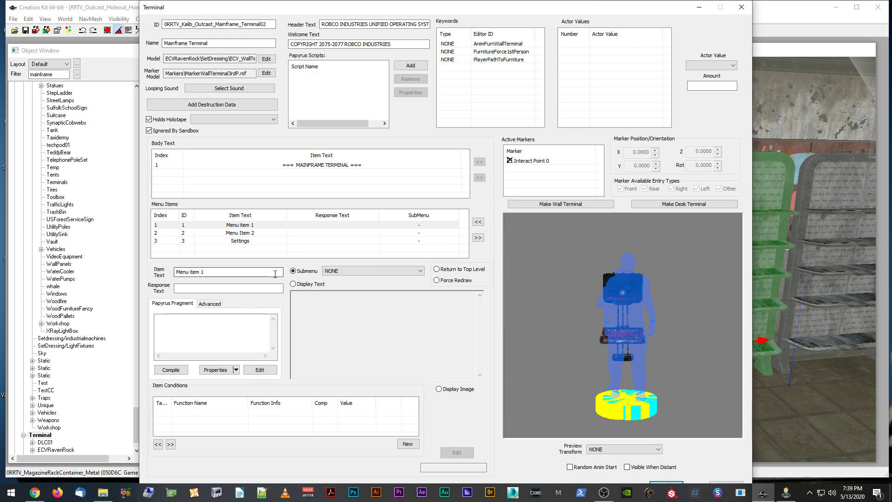
Examine the terminal's menu items: Menu item 1, Menu Item 2 and Settings.
key(Down)
key(Down)
key(Up)
key(Up)
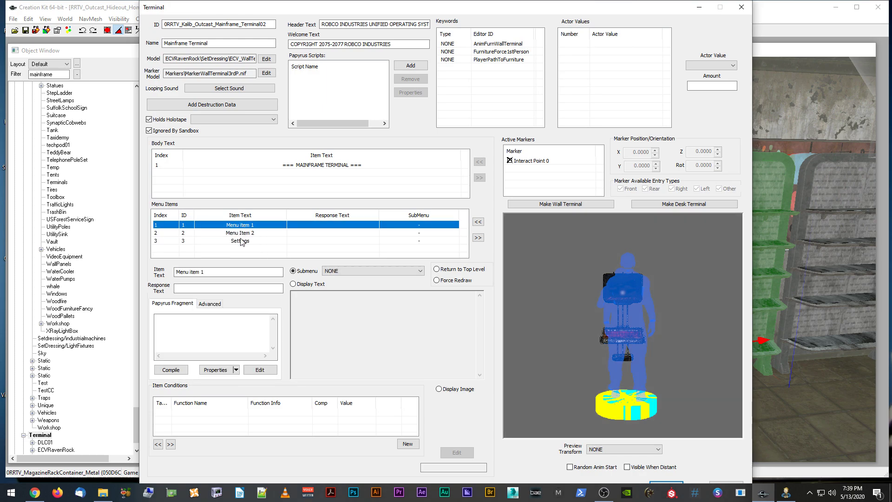
click(241, 241)
click(242, 233)
click(243, 226)
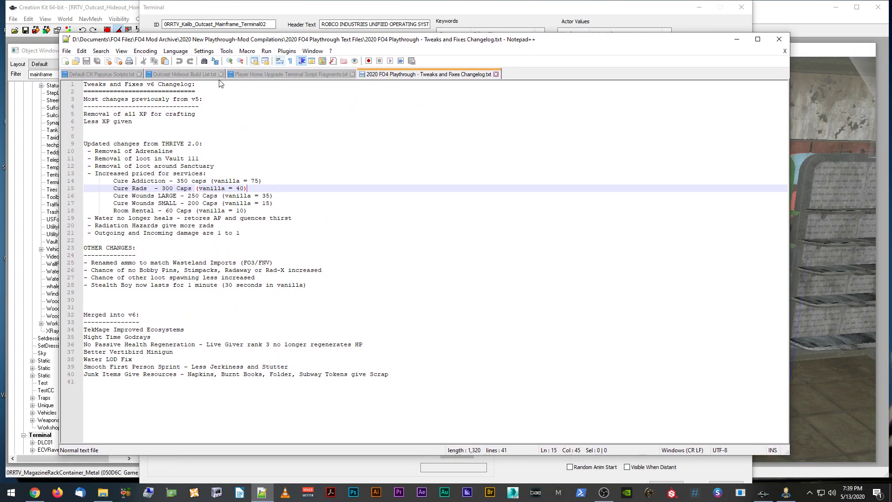
Move the Notepad++ window out of the way and review the terminal's Settings and Menu item 1 entries.
drag(163, 41, 891, 46)
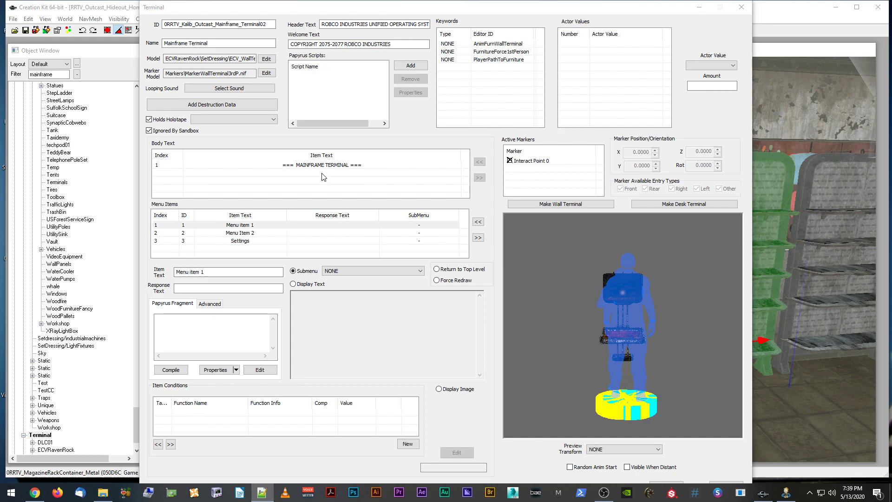
click(241, 245)
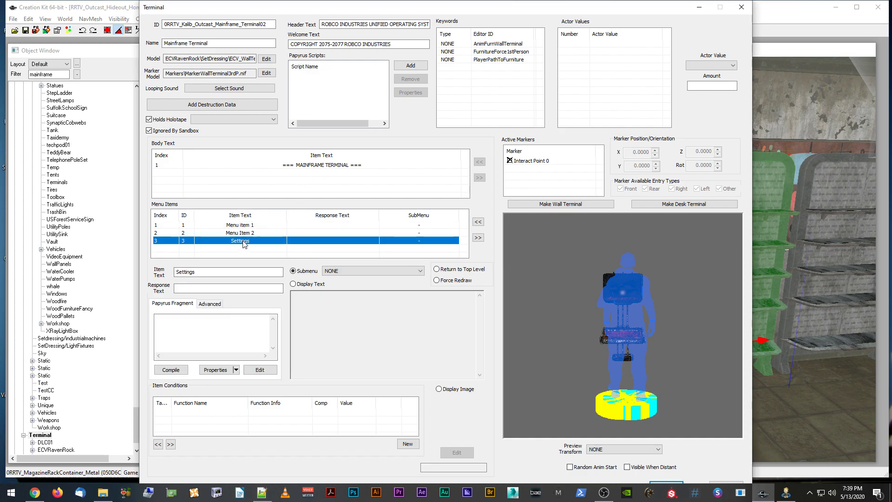
click(250, 226)
click(241, 244)
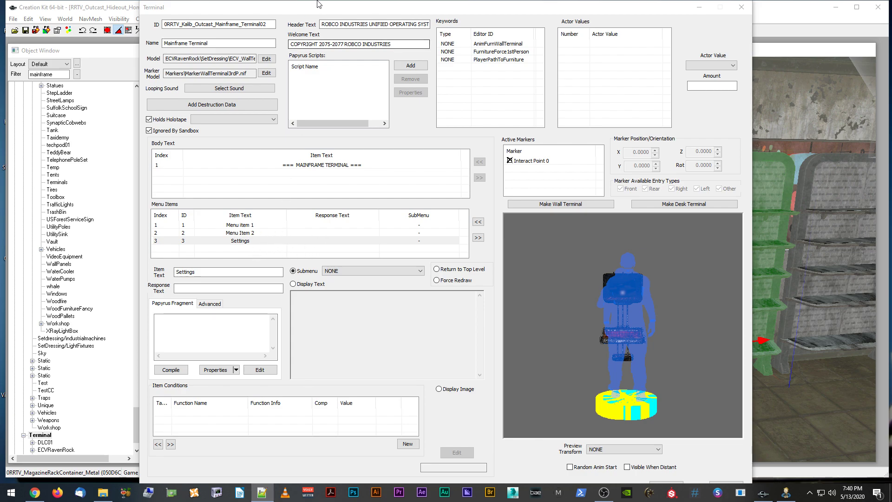
Shift the terminal window slightly and go through its three menu entries again.
mouse_move(319, 4)
mouse_down()
mouse_move(320, 16)
mouse_move(317, 8)
mouse_up()
click(228, 227)
click(240, 235)
click(240, 243)
click(239, 230)
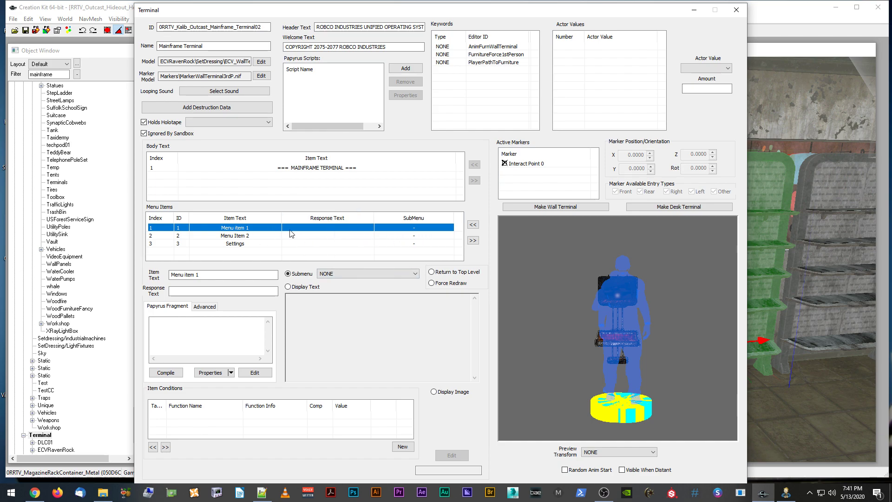
key(Down)
key(Down)
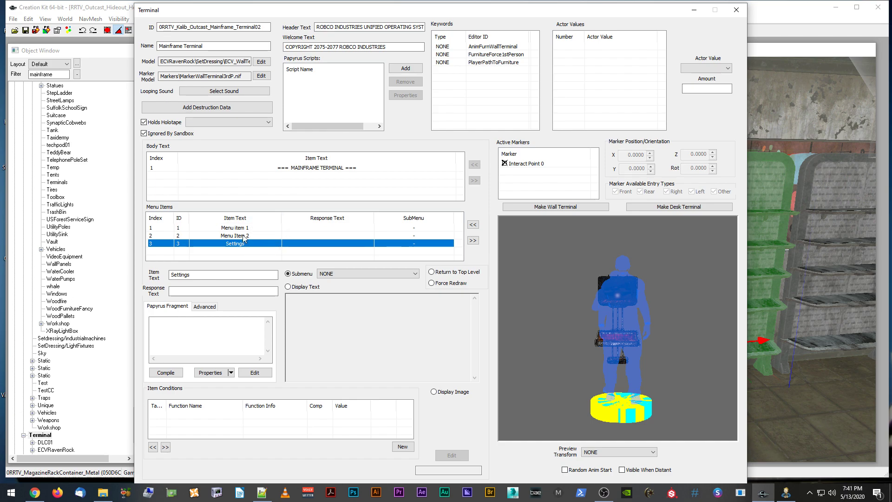
click(847, 261)
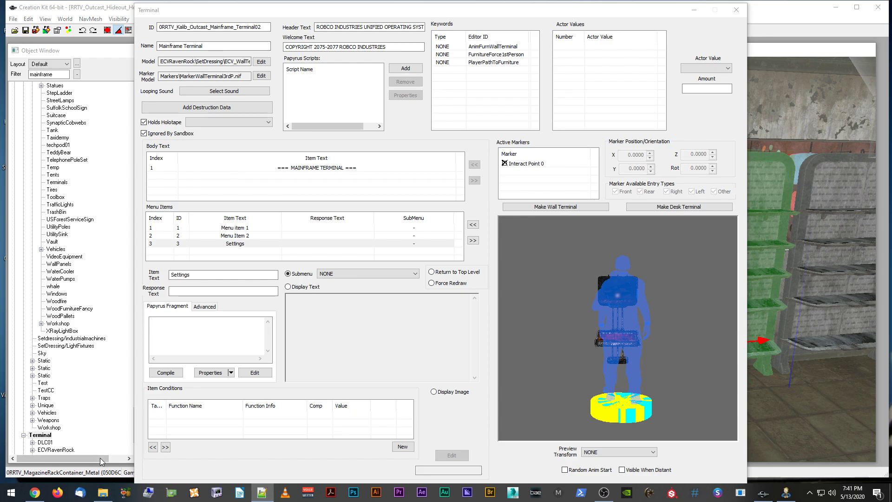
click(103, 492)
drag(508, 22, 891, 10)
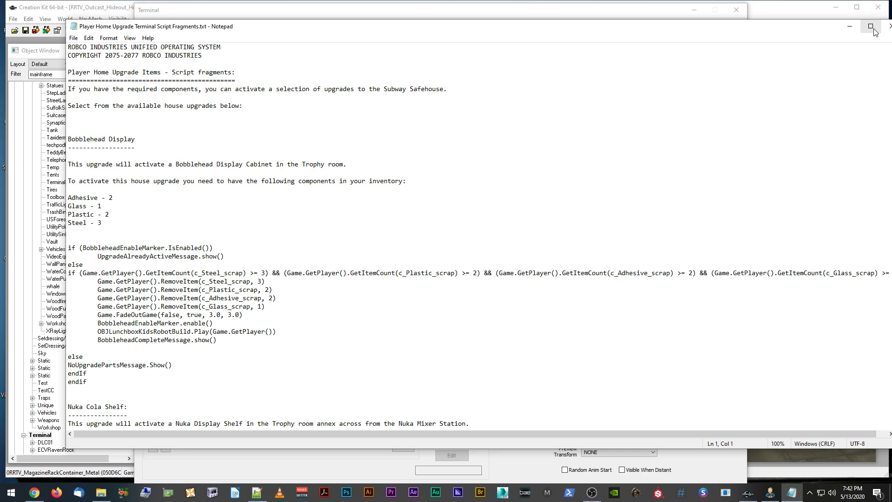
click(889, 26)
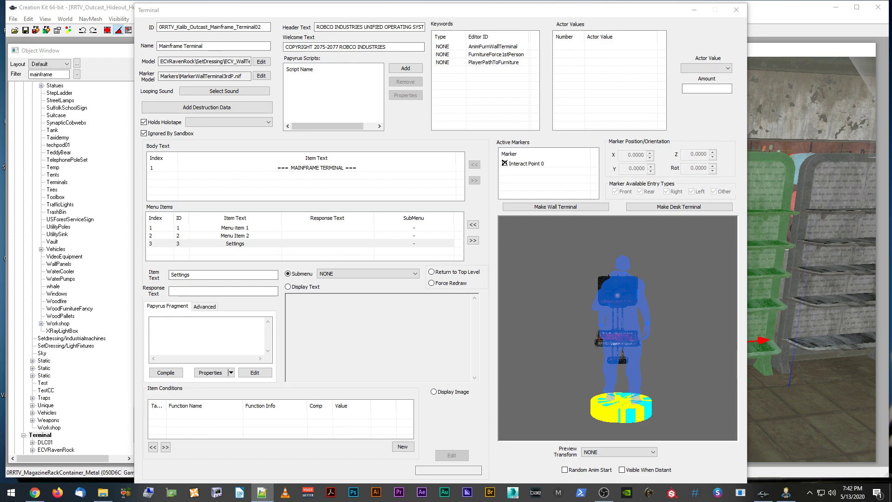
Switch to Notepad++ and move the Player Home Upgrade Terminal Script Fragments file to the end of the open documents.
drag(891, 42, 402, 23)
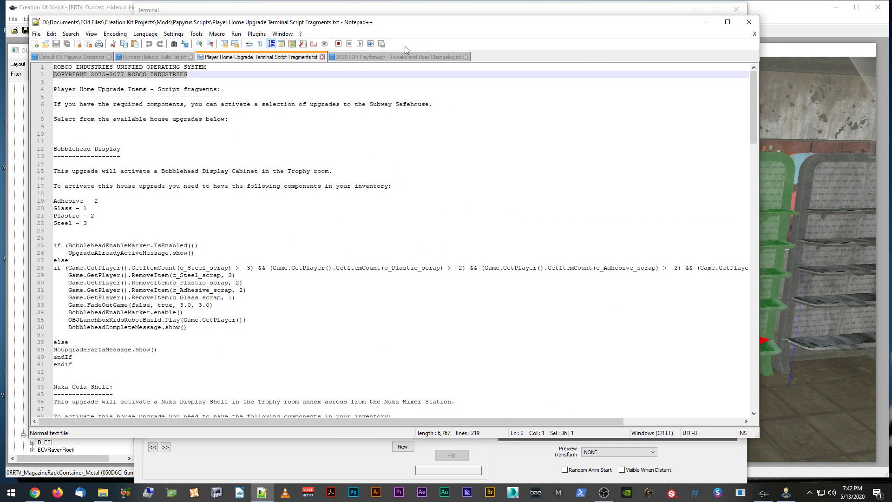
drag(251, 64, 409, 57)
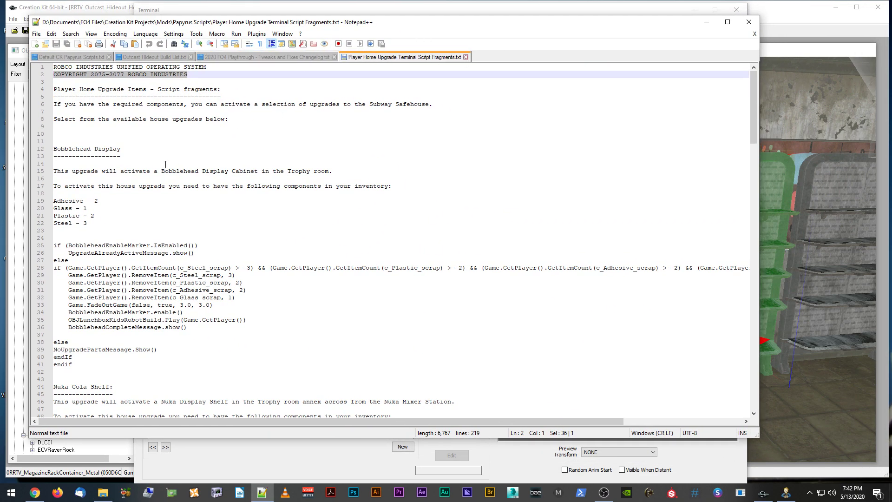
Read through the upgrade script fragments from the Bobblehead Display down to the Magazine Racks section.
click(142, 153)
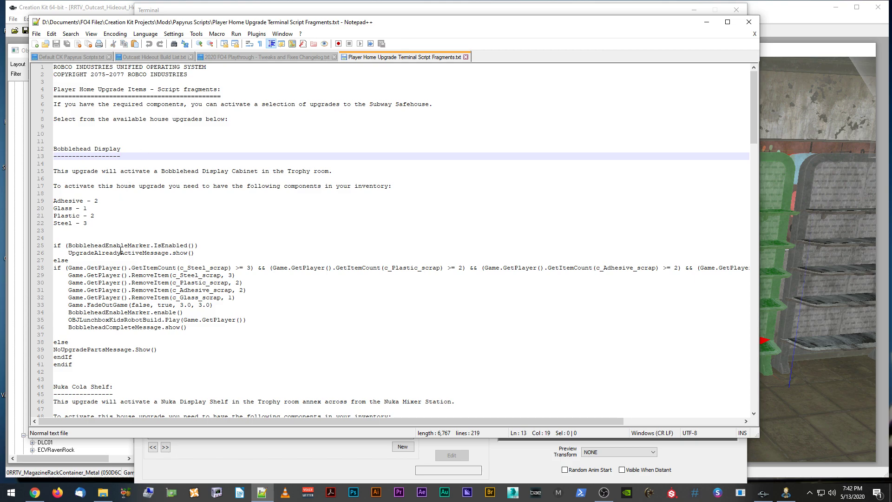
scroll(121, 251, down, 13)
scroll(121, 251, down, 7)
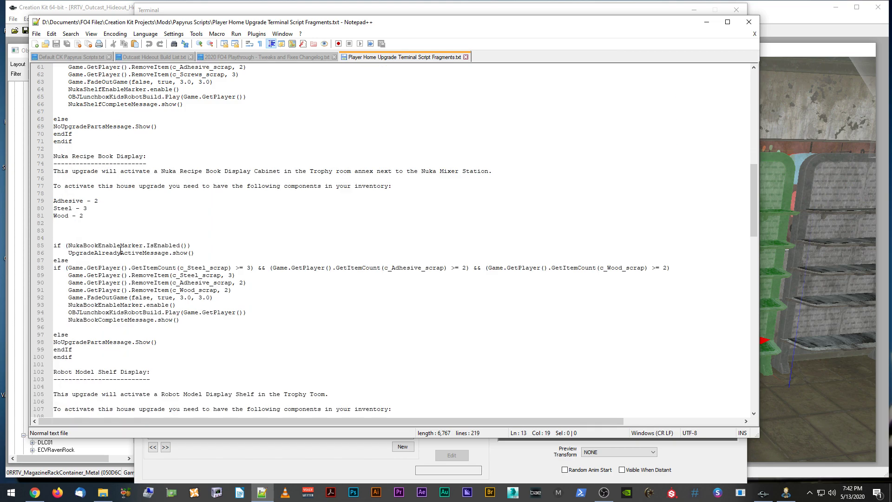
scroll(120, 251, down, 8)
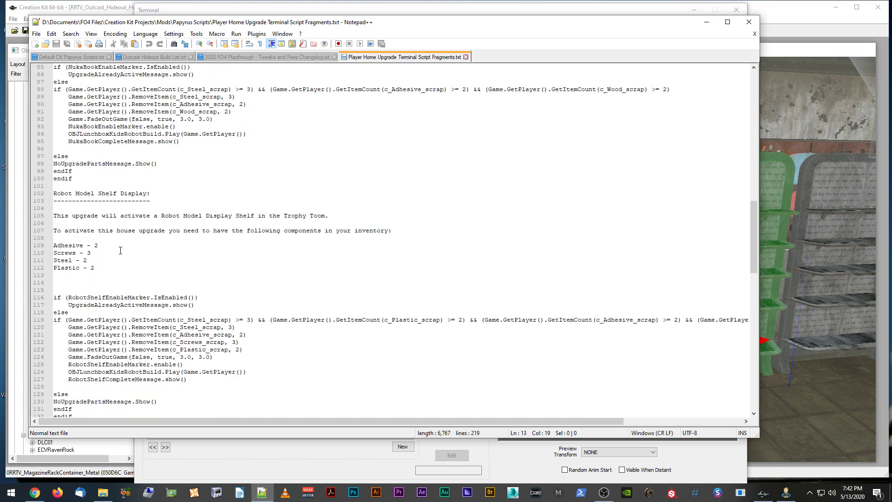
scroll(120, 251, down, 11)
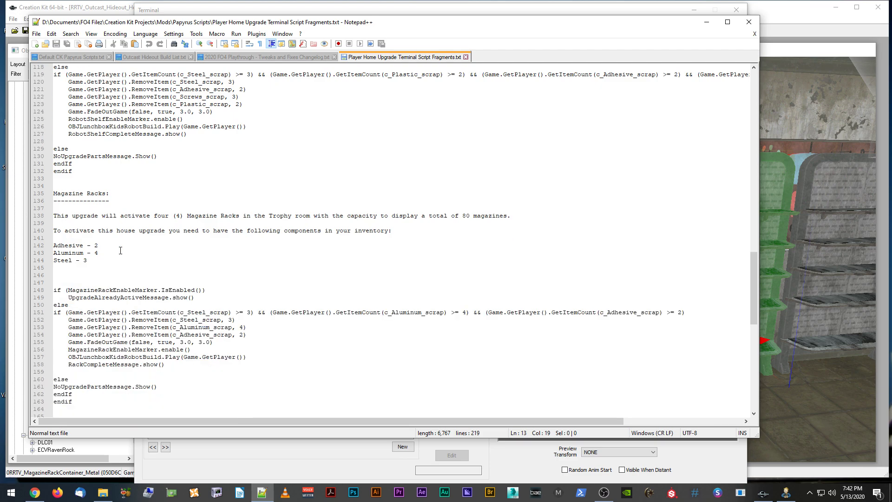
scroll(120, 249, down, 1)
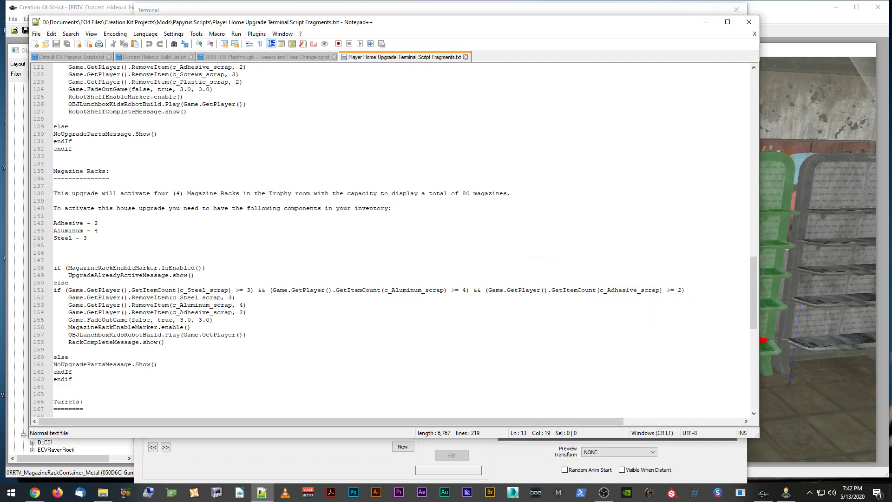
Examine the Magazine Racks fragment, including its MagazineRackEnableMarker check, enable call, build sound and RackCompleteMessage lines.
click(303, 253)
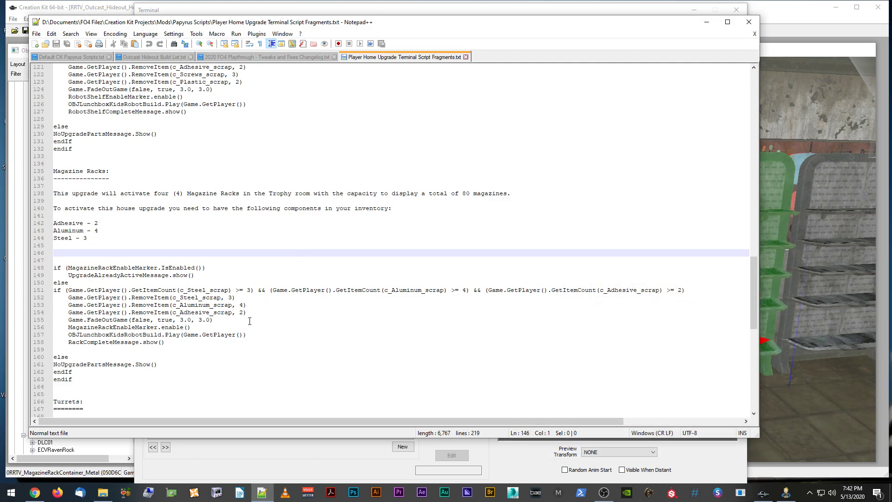
click(139, 342)
click(131, 328)
click(118, 342)
click(119, 335)
click(119, 344)
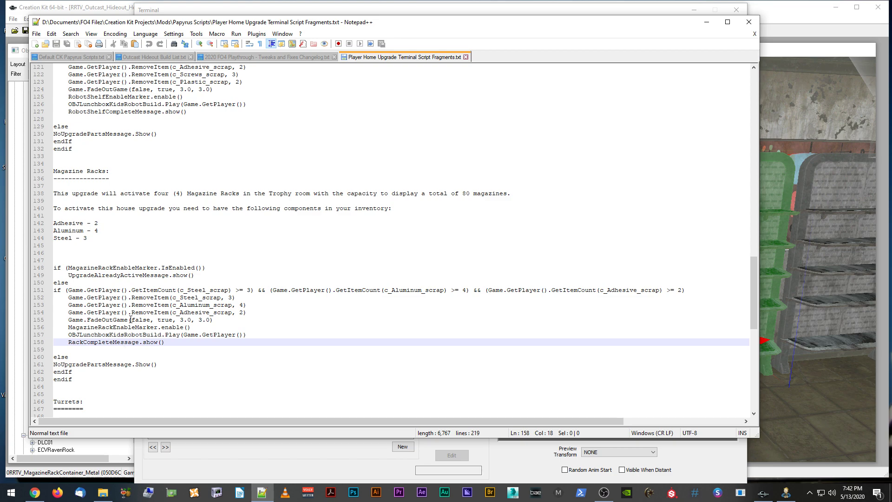
click(136, 276)
click(135, 268)
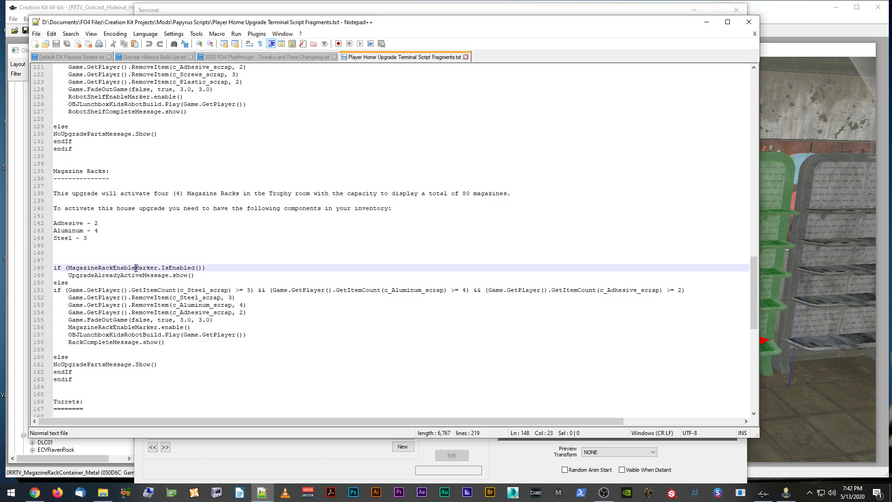
click(86, 275)
click(100, 267)
Return to the Creation Kit and close the mainframe terminal's window without saving changes.
click(808, 77)
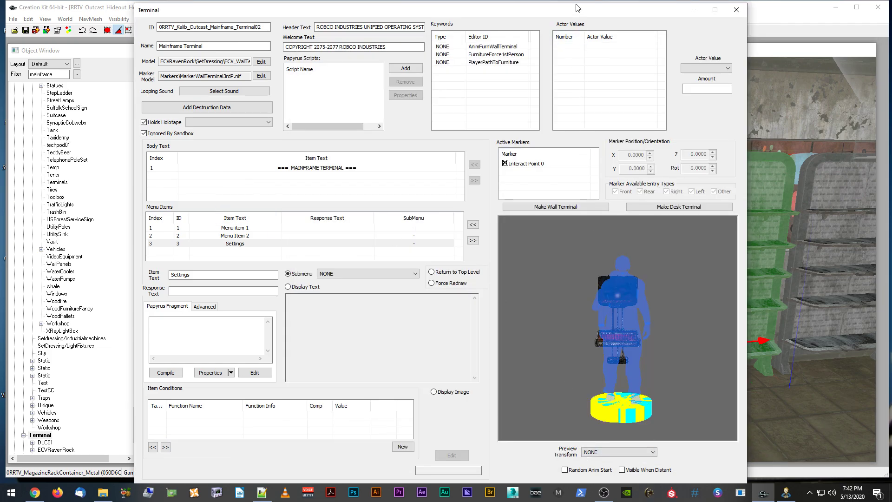
drag(576, 11, 563, 4)
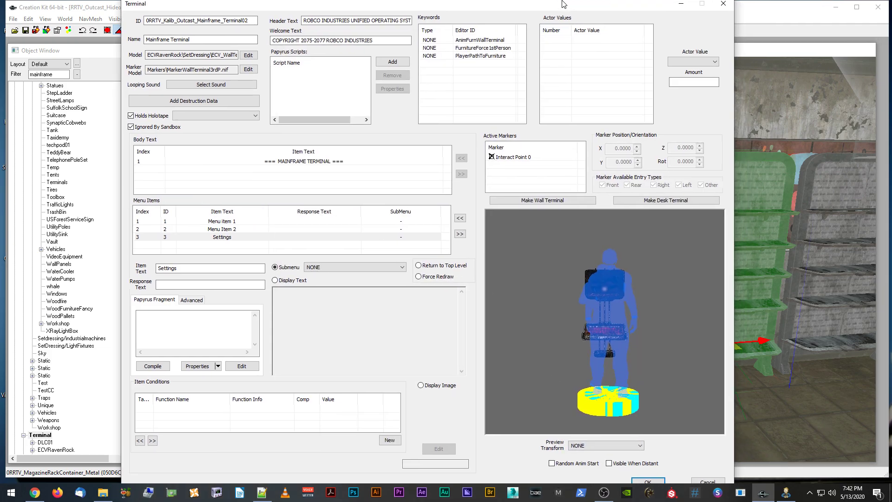
click(707, 481)
View the row of metal magazine racks in the outcast home, selecting and deselecting the middle rack.
scroll(681, 286, up, 5)
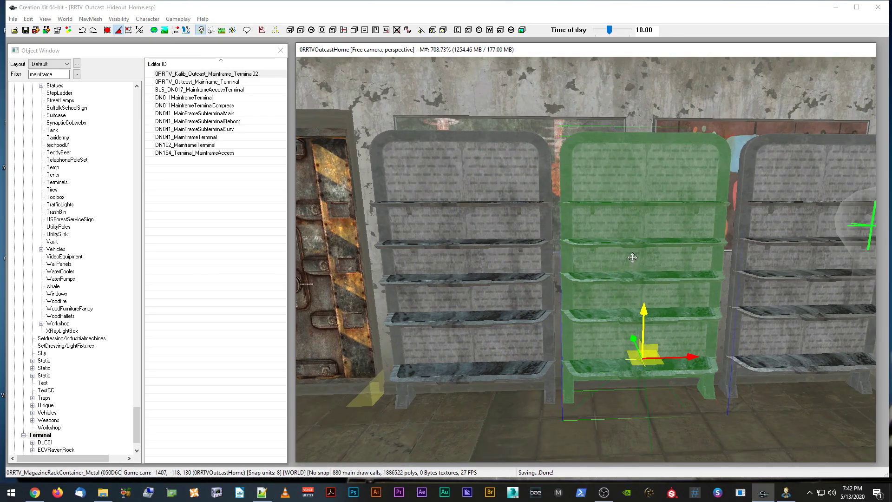
shift+middle_drag(612, 271, 616, 278)
key(d)
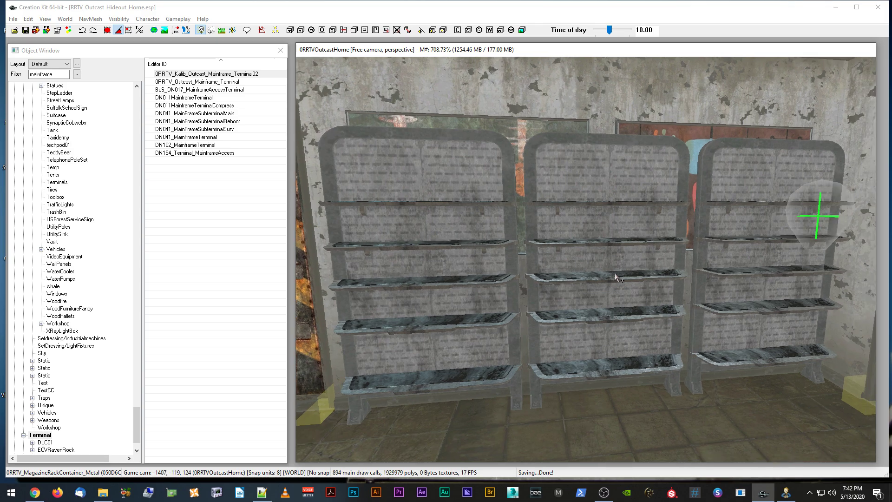
click(615, 274)
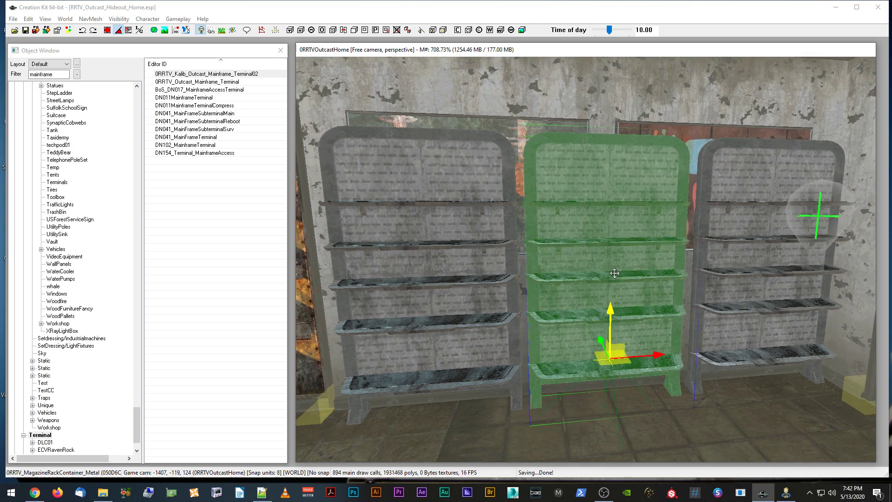
key(d)
scroll(614, 272, up, 4)
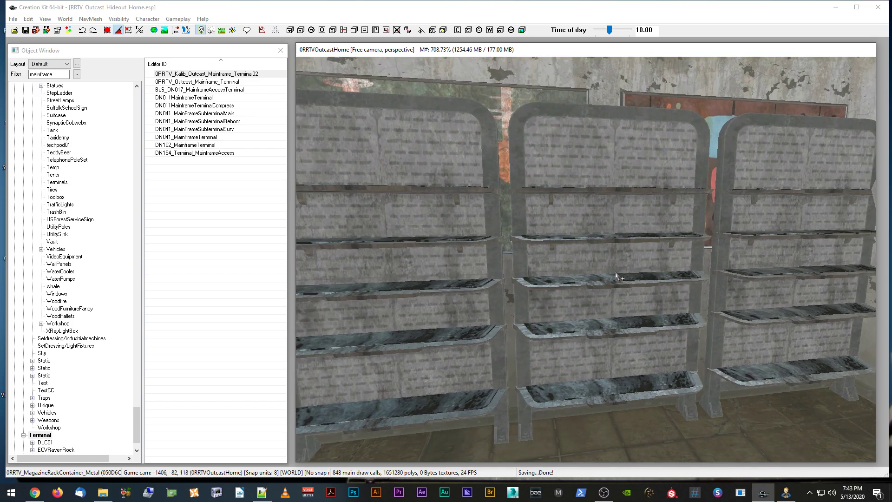
Look around the room corner beside the magazine racks, including the metal door and the light.
middle_drag(615, 274, 524, 274)
click(783, 226)
shift+middle_drag(782, 227, 586, 195)
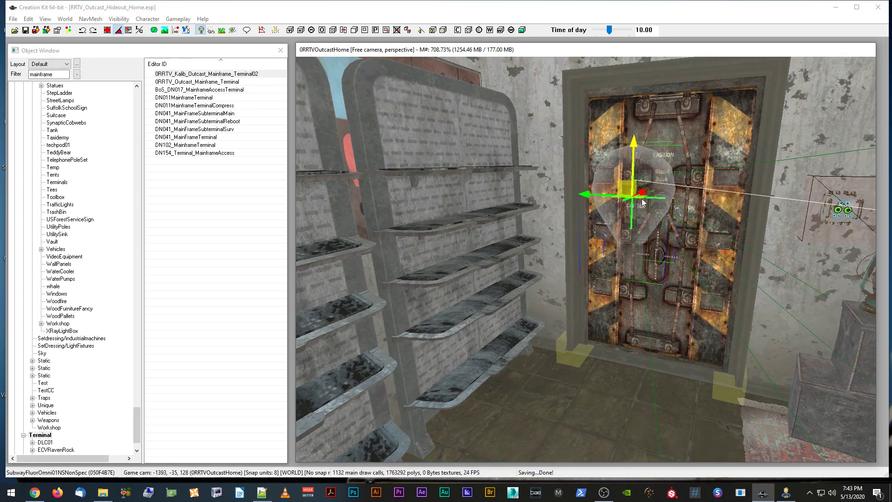
scroll(586, 195, up, 1)
scroll(586, 195, down, 6)
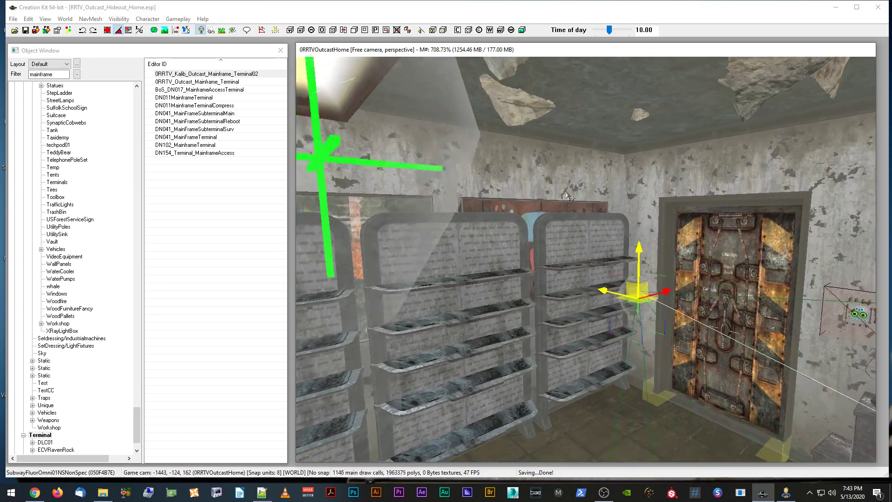
shift+middle_drag(567, 195, 594, 203)
shift+middle_drag(606, 292, 567, 306)
Inspect the middle magazine rack up close, then clear the selection.
scroll(567, 308, up, 5)
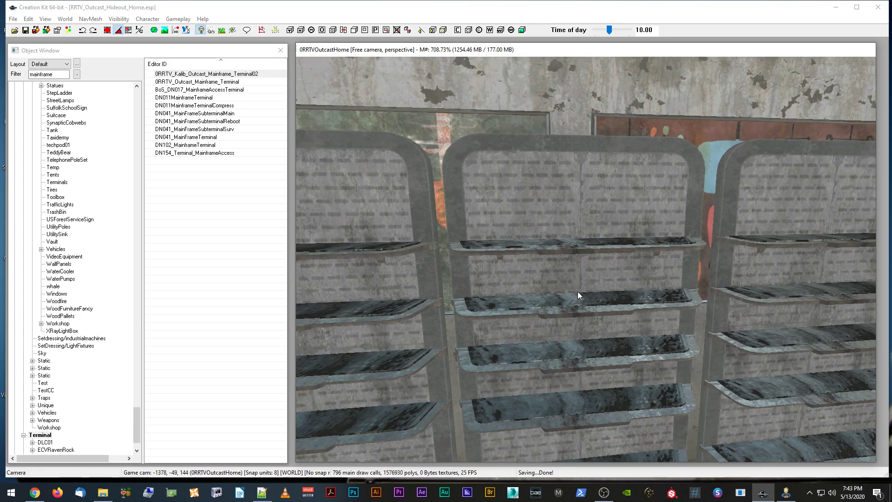
click(578, 291)
scroll(578, 292, down, 2)
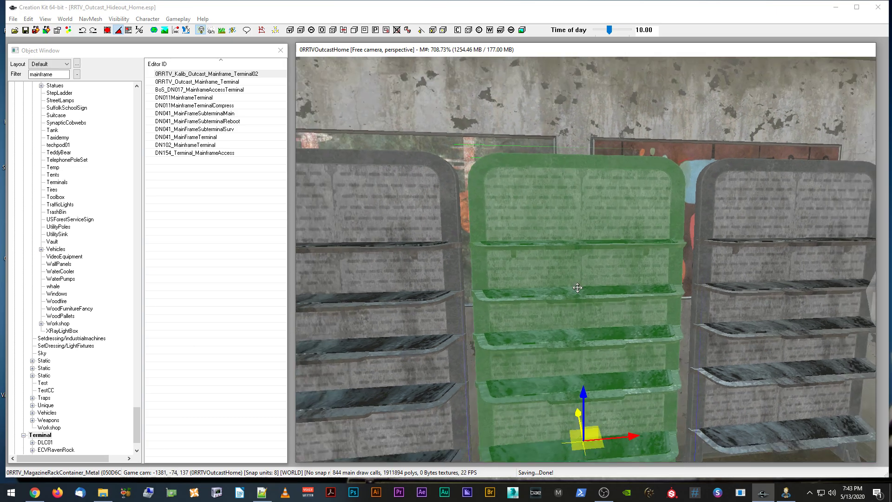
key(d)
shift+middle_drag(577, 288, 576, 291)
click(580, 287)
scroll(571, 289, up, 2)
scroll(572, 288, down, 2)
key(d)
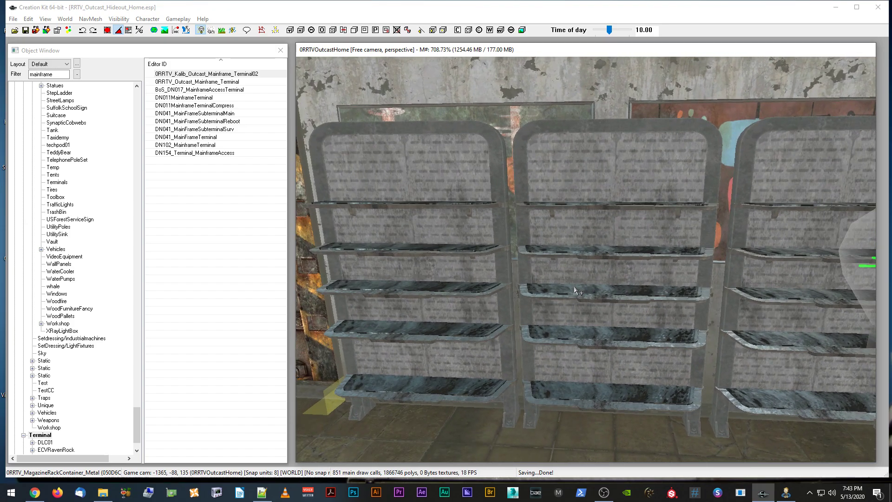
Check the middle magazine rack again and view the whole row from farther back.
shift+middle_drag(575, 289, 576, 289)
click(576, 291)
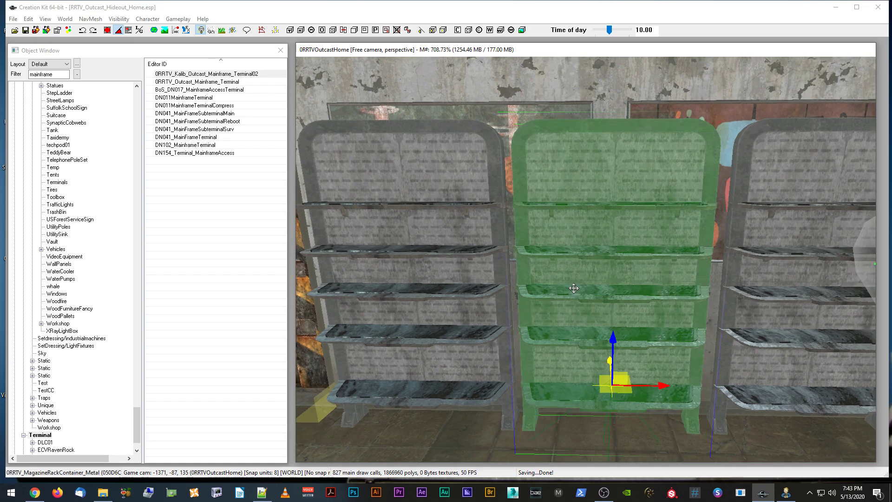
click(576, 291)
scroll(576, 292, down, 3)
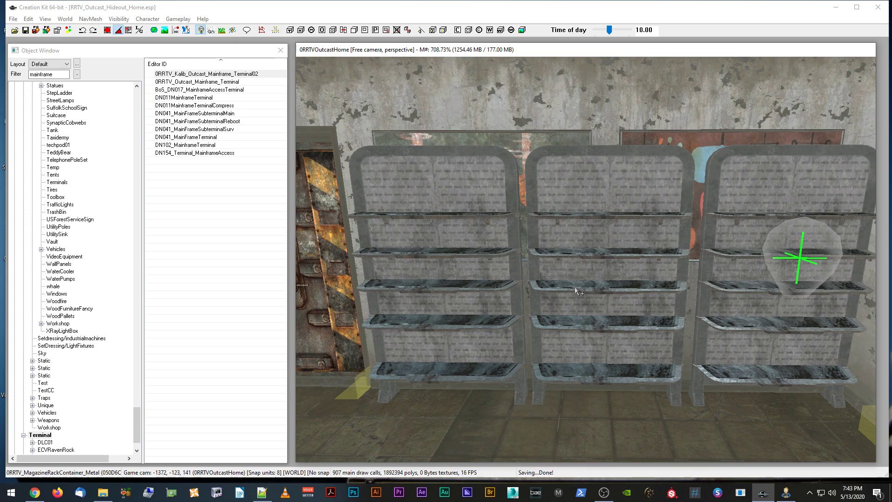
scroll(576, 291, down, 3)
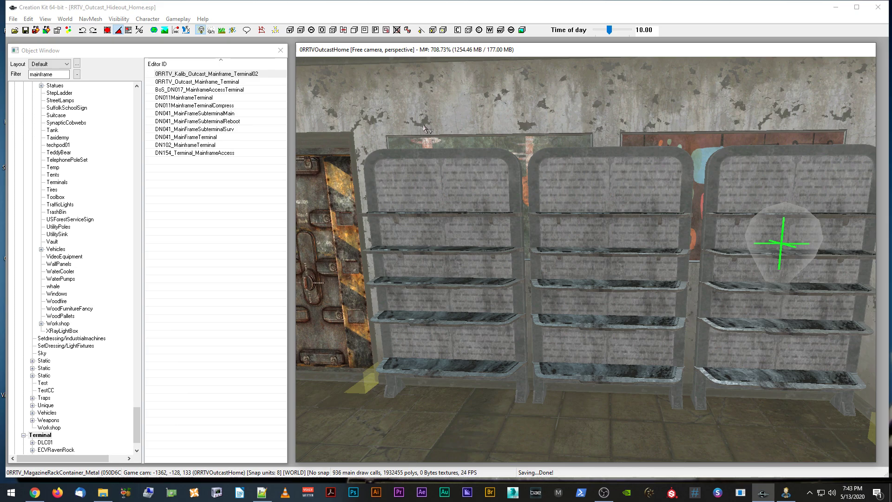
scroll(583, 203, down, 2)
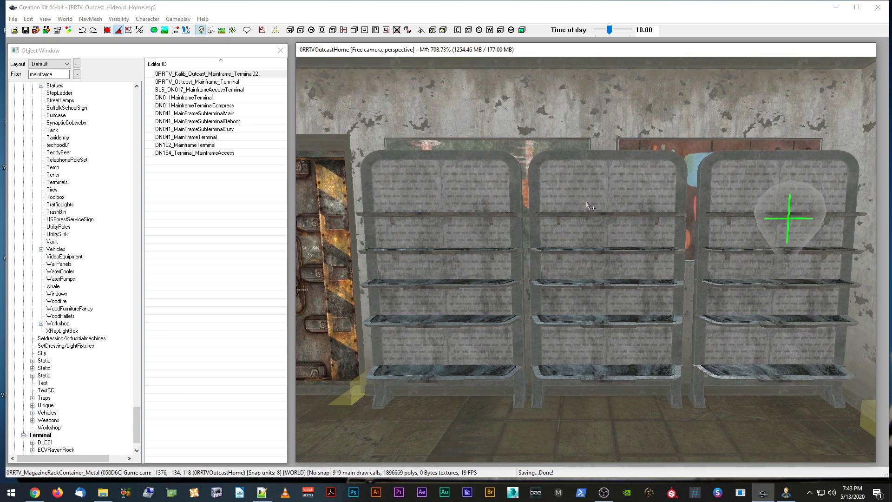
Open the OutcastMagazineRackMarker enable marker below the floor, check its Initially Disabled flag, and cancel the dialog.
scroll(586, 204, up, 2)
click(583, 204)
middle_drag(606, 241, 606, 217)
scroll(604, 218, up, 2)
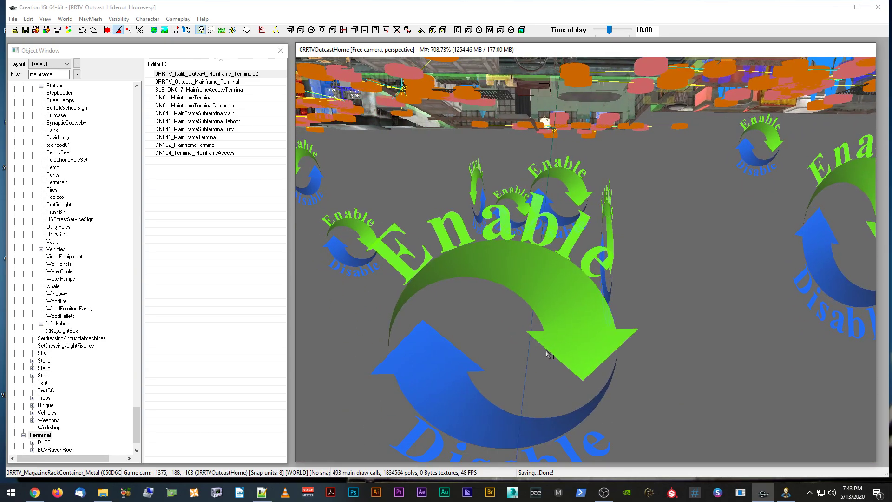
double_click(547, 326)
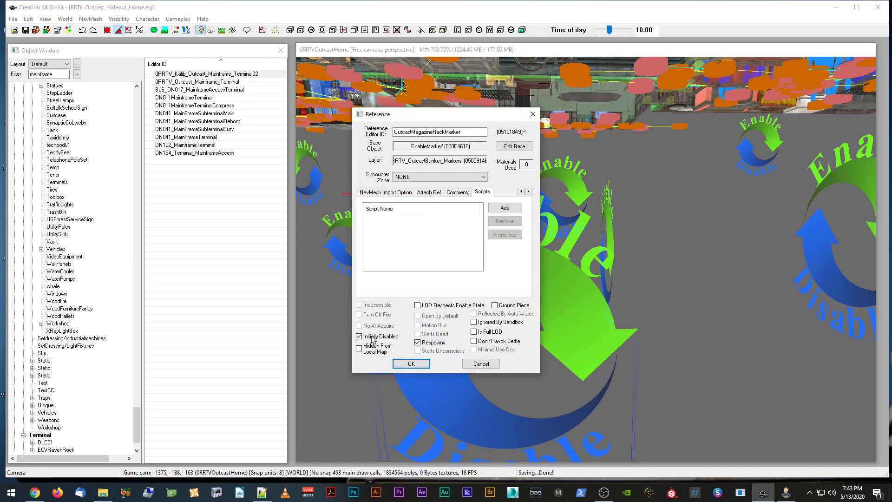
click(479, 364)
Go back up to the magazine racks and view them from the front and from an elevated side angle.
mouse_move(544, 217)
middle_down()
mouse_move(545, 238)
mouse_move(555, 225)
middle_up()
scroll(548, 244, down, 2)
click(551, 222)
click(553, 222)
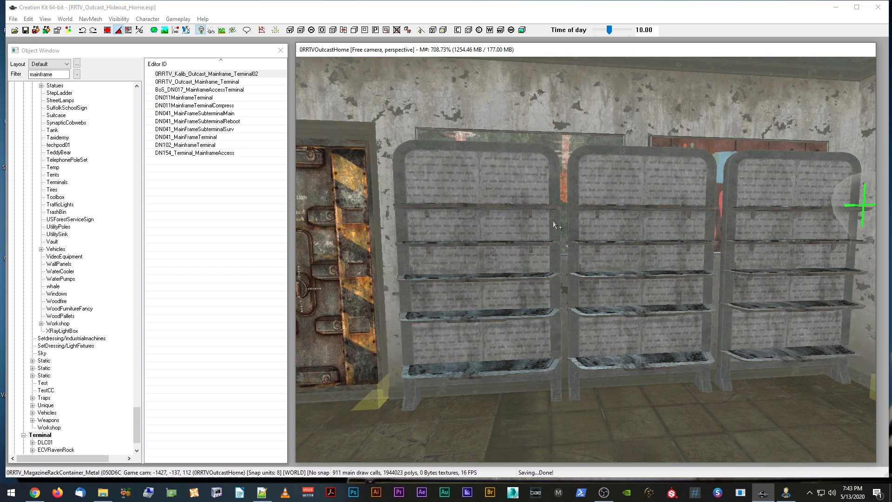
middle_drag(560, 225, 586, 270)
click(584, 267)
scroll(584, 267, up, 1)
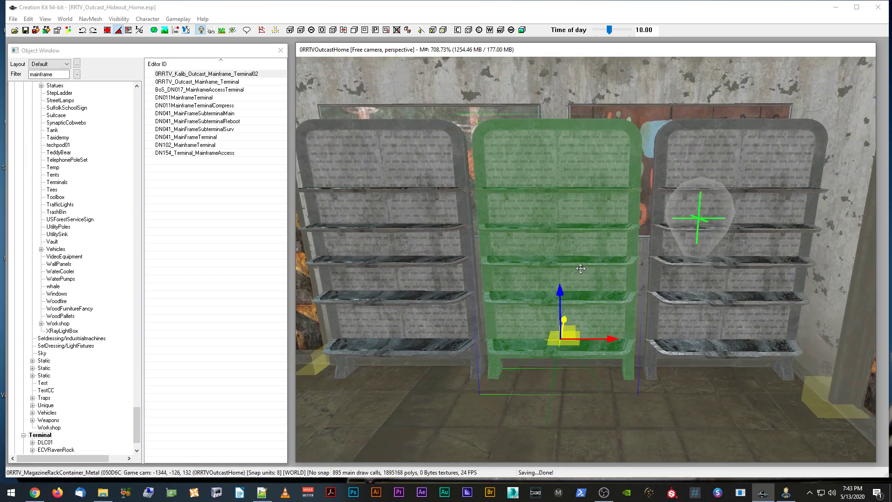
scroll(581, 268, up, 3)
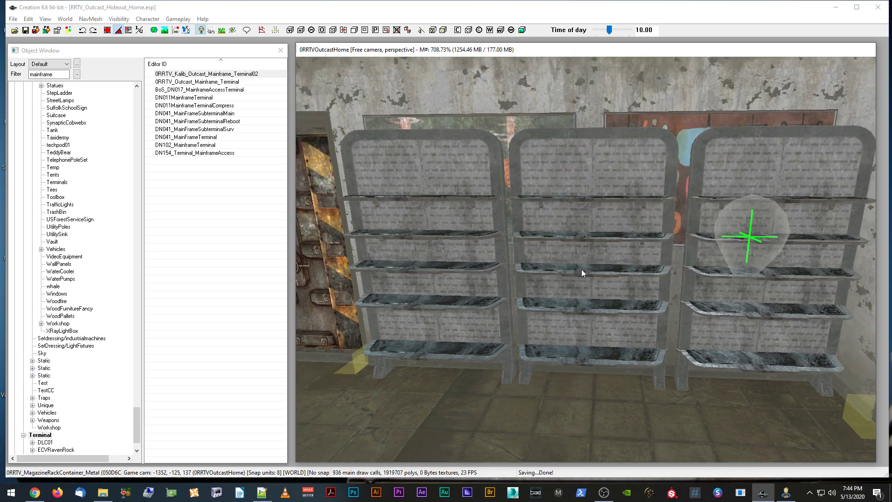
middle_drag(576, 278, 560, 284)
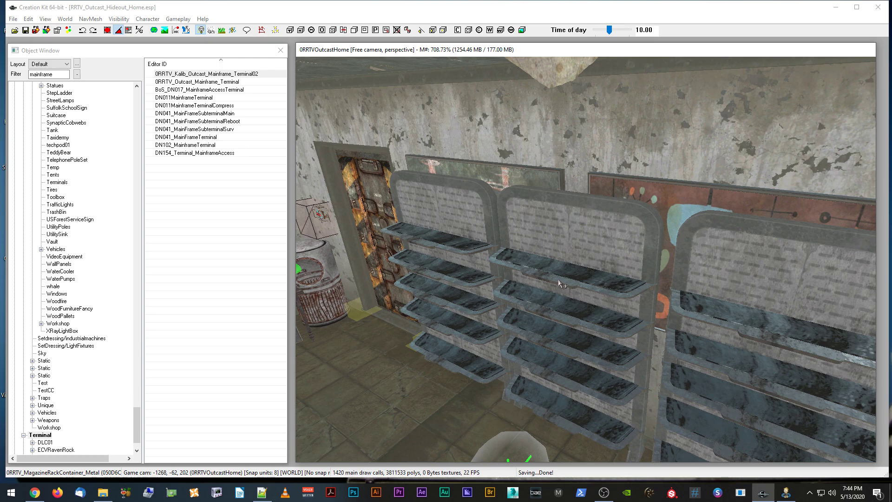
middle_drag(558, 282, 549, 281)
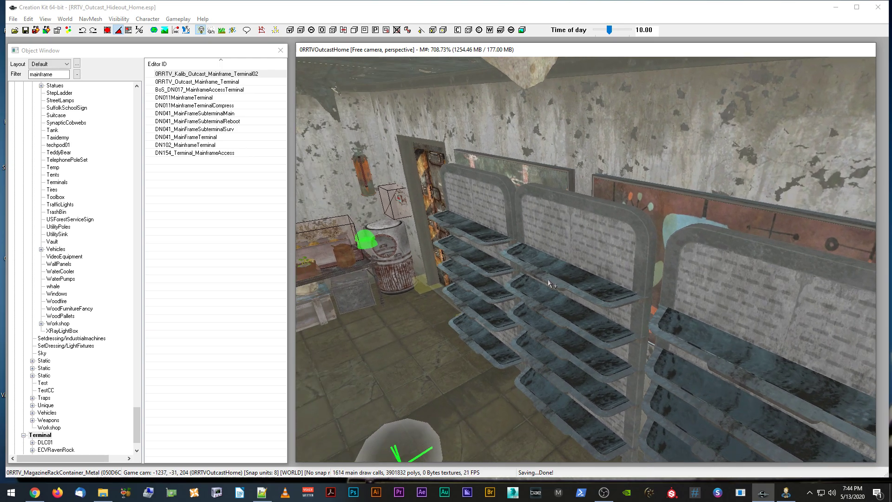
Temporarily take the magazine racks out of view to show the posters behind them, then bring the racks back.
click(656, 201)
click(602, 230)
middle_drag(602, 229, 587, 224)
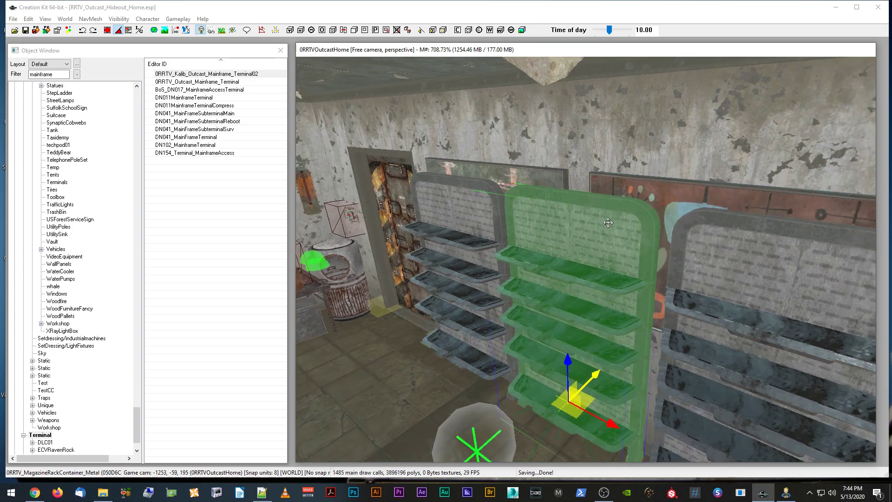
mouse_move(587, 224)
mouse_down()
mouse_move(495, 211)
mouse_move(691, 256)
mouse_up()
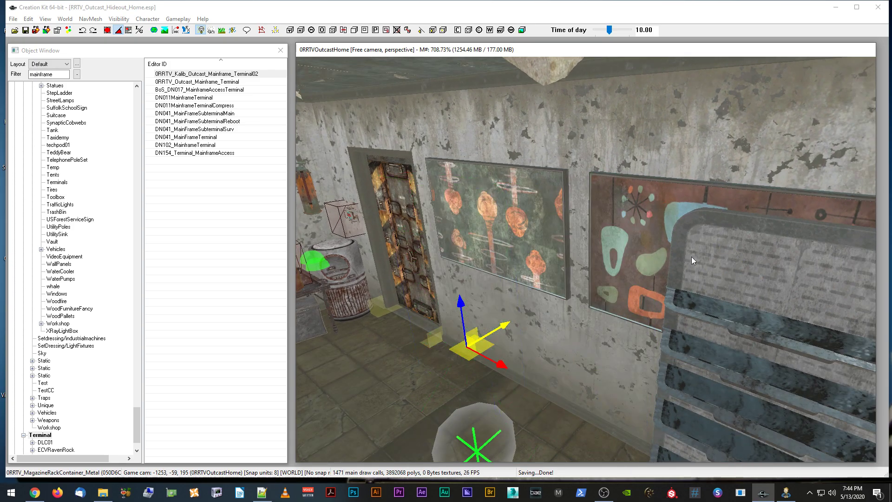
key(ctrl+z)
middle_drag(691, 256, 644, 254)
key(ctrl+y)
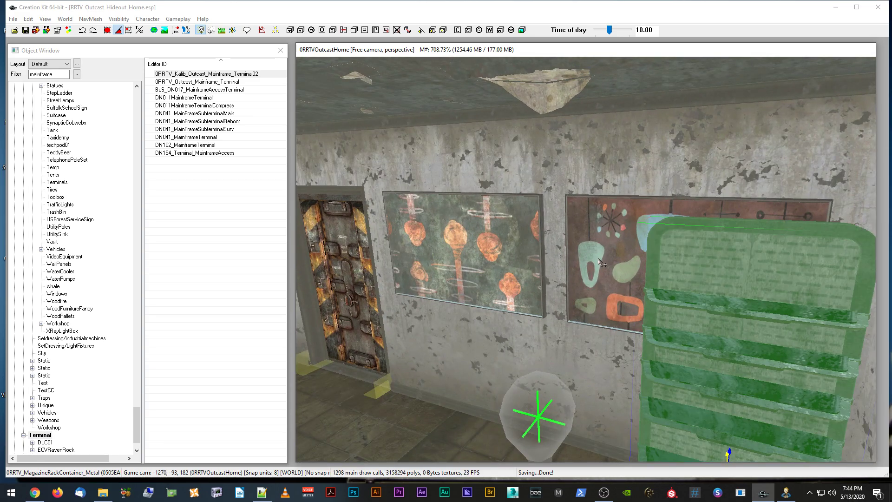
click(566, 256)
middle_drag(566, 256, 598, 252)
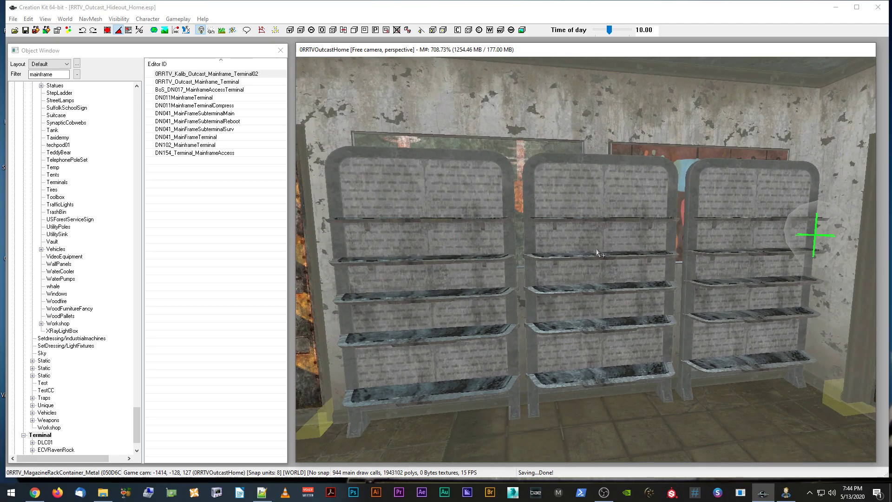
middle_drag(539, 247, 563, 254)
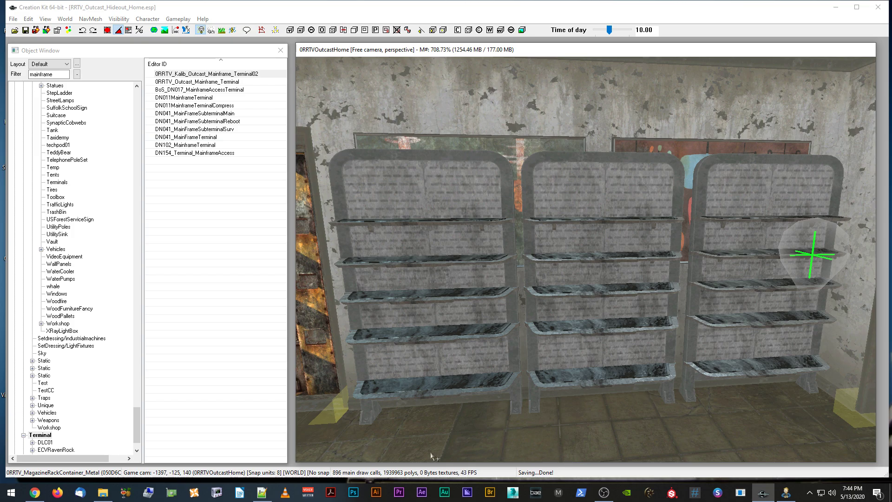
Switch to Notepad++ and review the Magazine Racks upgrade description and its required adhesive, aluminum and steel components.
click(263, 493)
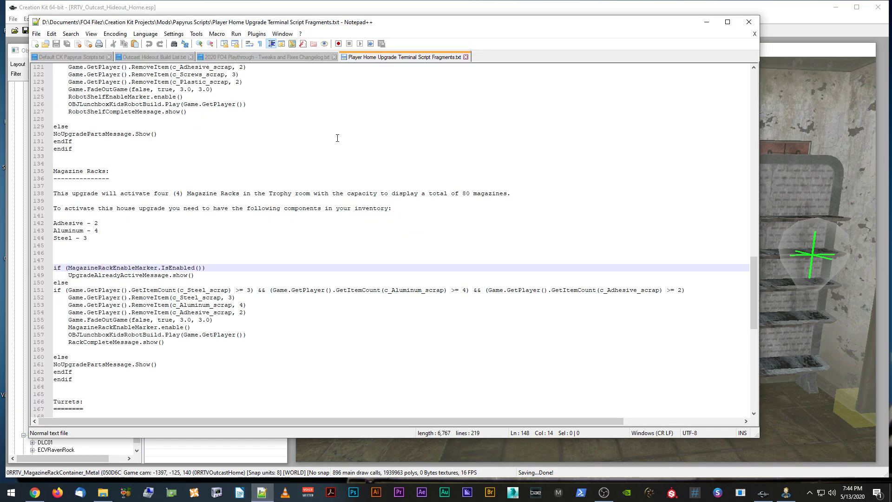
click(346, 243)
scroll(276, 313, up, 1)
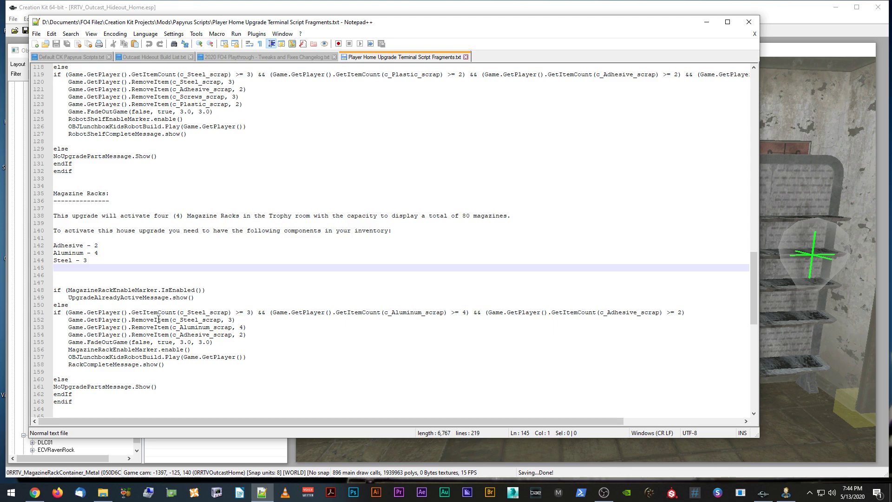
click(101, 246)
click(101, 256)
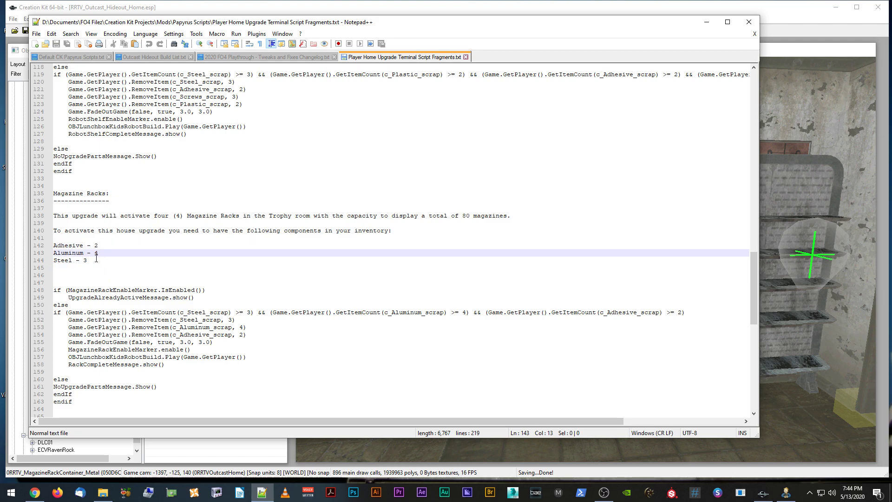
click(93, 262)
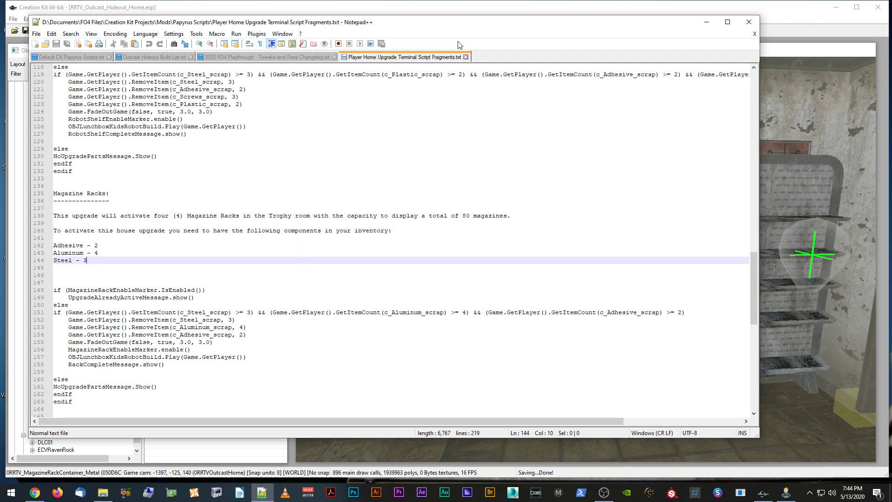
key(super+Down)
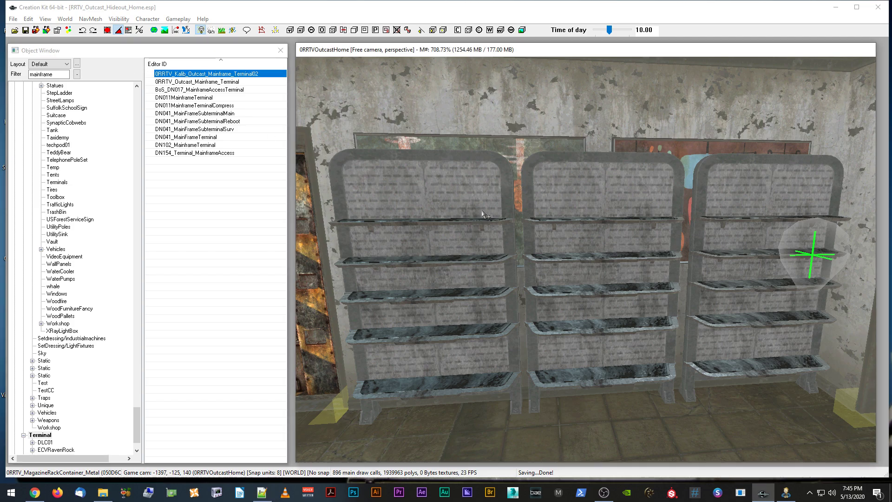
click(462, 206)
scroll(463, 206, up, 2)
shift+middle_drag(462, 206, 445, 216)
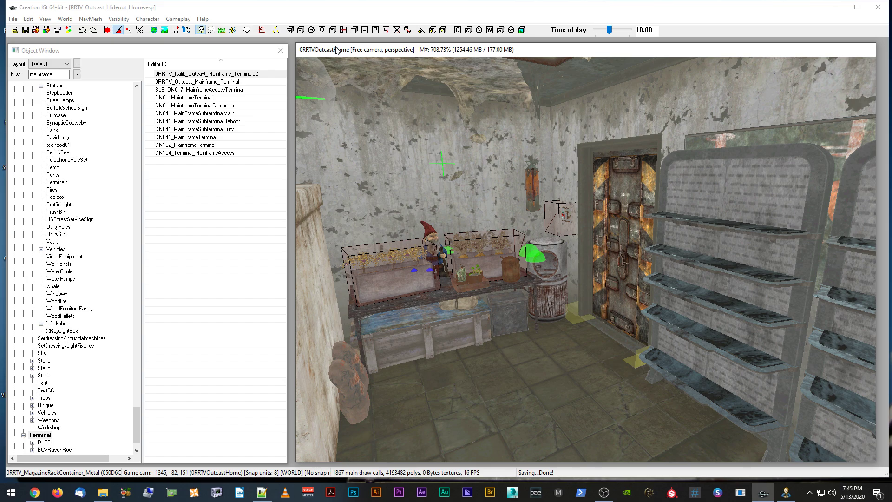
Filter the terminal objects by "default" and duplicate DefaultTerminalDesk.
double_click(60, 75)
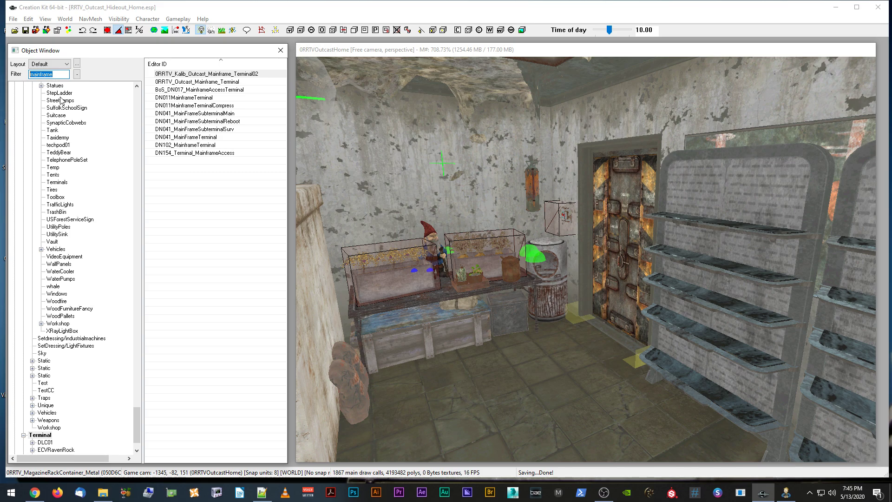
text(defa)
key(BackSpace)
key(BackSpace)
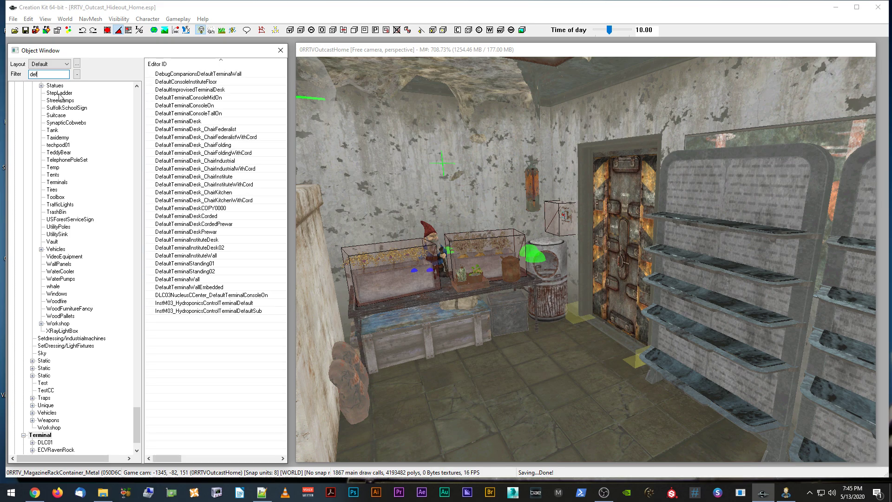
text(fa)
right_click(195, 121)
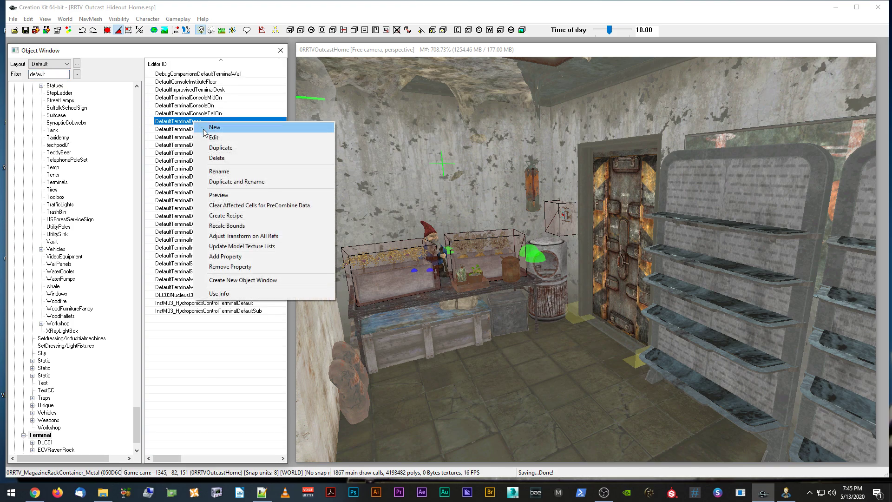
click(224, 172)
click(164, 64)
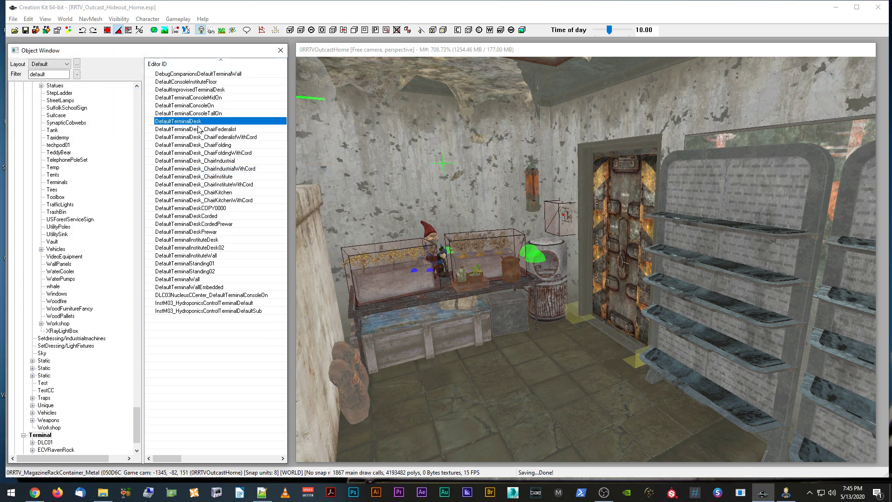
right_click(196, 122)
click(223, 146)
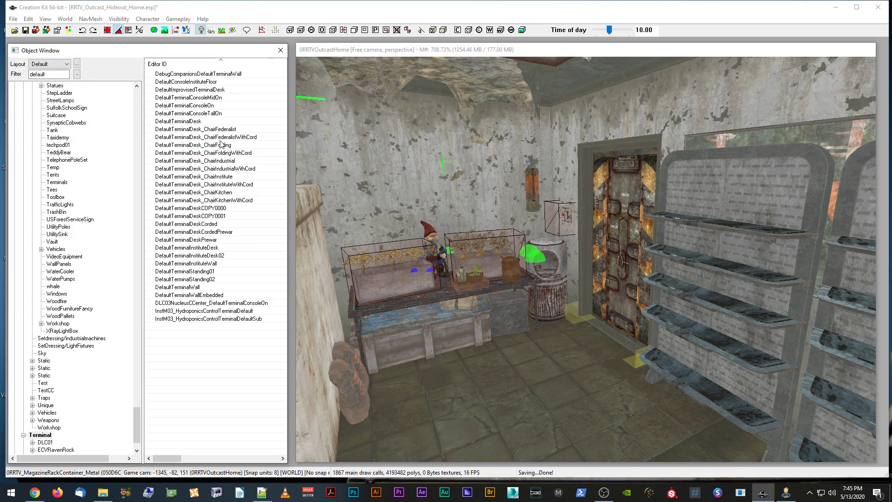
Set the duplicated desk terminal's ID to 0RRTV_Outcast_MagazineRack_Terminal, accept the rename and save the plugin.
click(218, 216)
key(Delete)
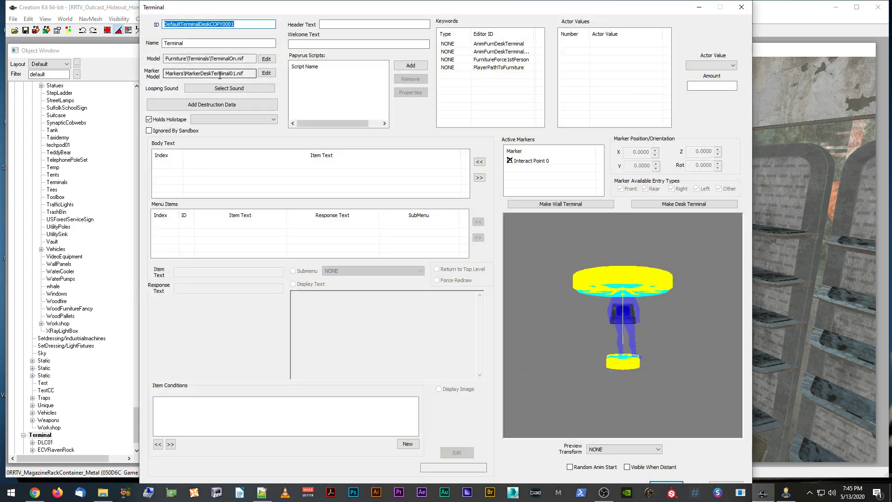
text(0RRTV_O)
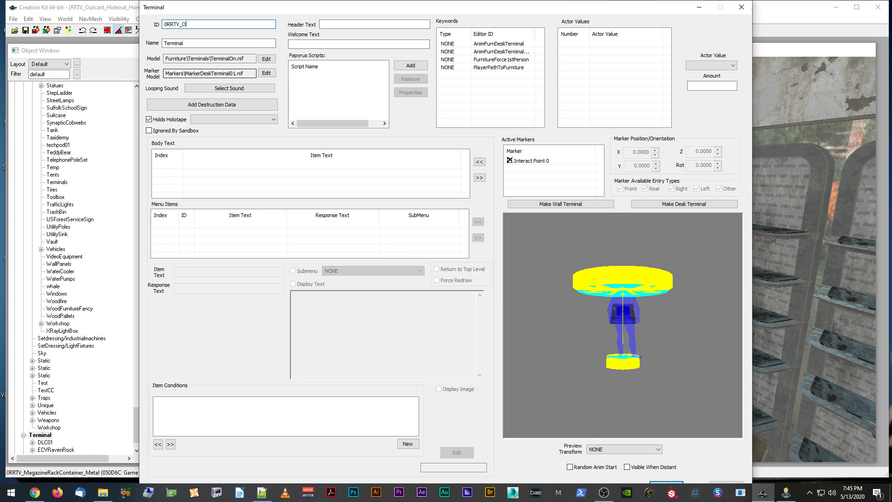
text(utcast_MagazineRack_Terminal)
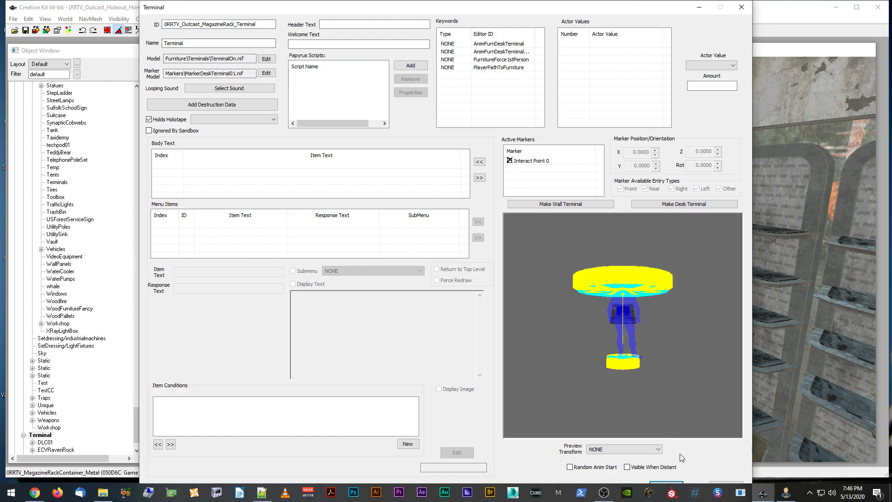
click(668, 483)
click(510, 287)
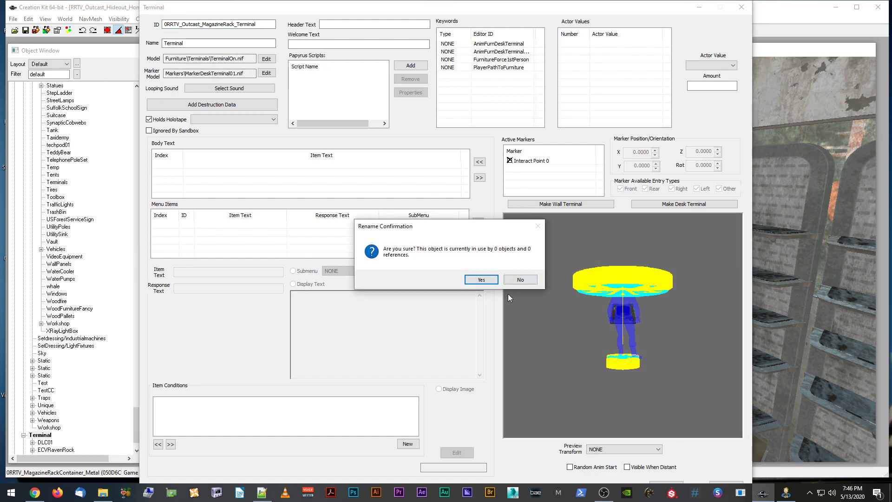
click(481, 279)
click(26, 30)
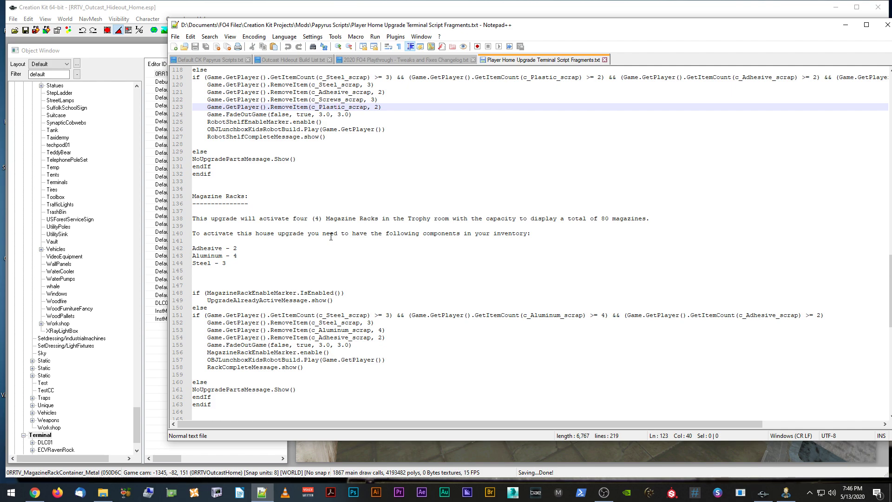
Open the 0RRTV_Outcast_MagazineRack_Terminal settings, look over the blank body text and menu items, and close them.
click(245, 76)
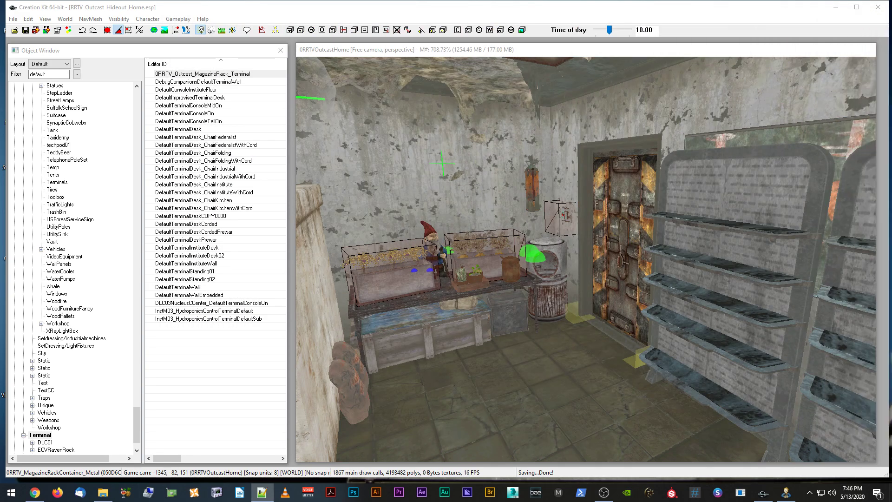
double_click(245, 77)
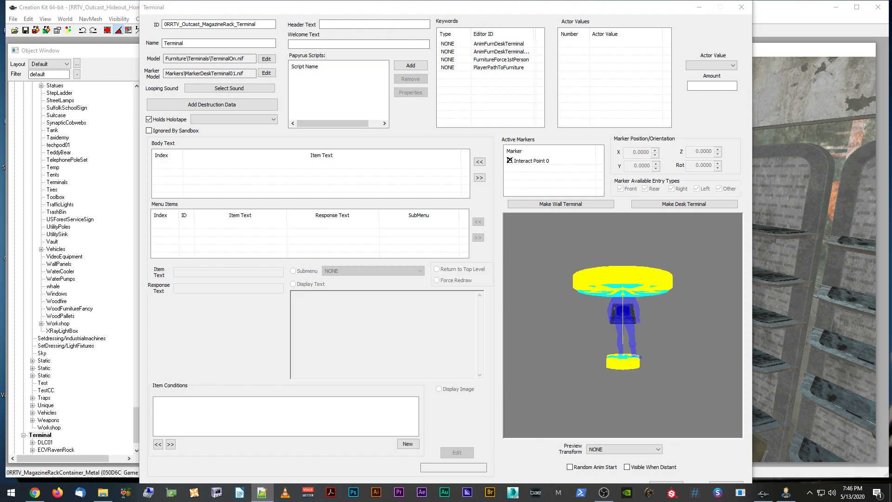
drag(368, 16, 891, 37)
Filter the terminal objects by "mainfram" and open 0RRTV_Kalib_Outcast_Mainframe_Terminal02 for editing.
double_click(53, 75)
text(mainfram)
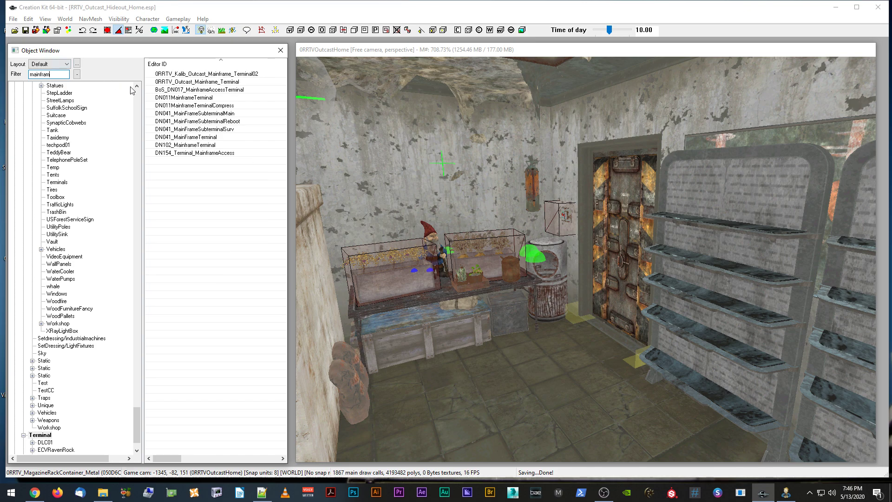
drag(211, 76, 406, 138)
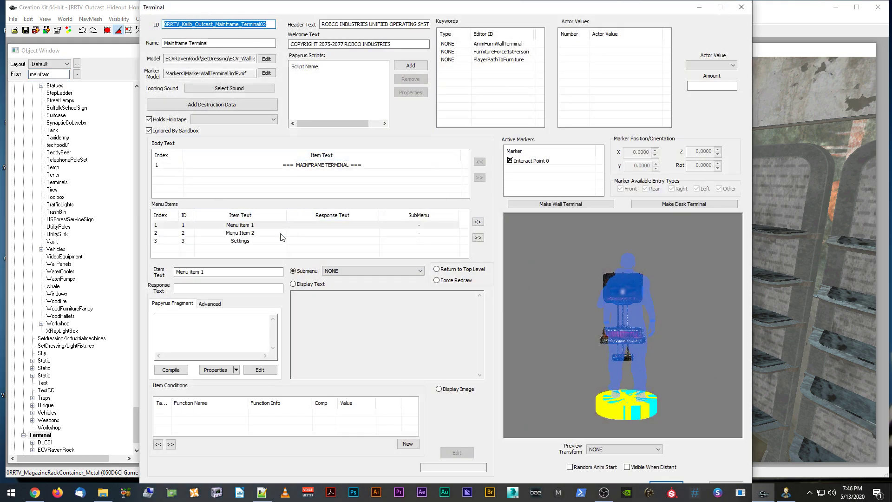
Change the item text of the mainframe terminal's first menu item to "Magazine Rack Upgrade".
click(263, 225)
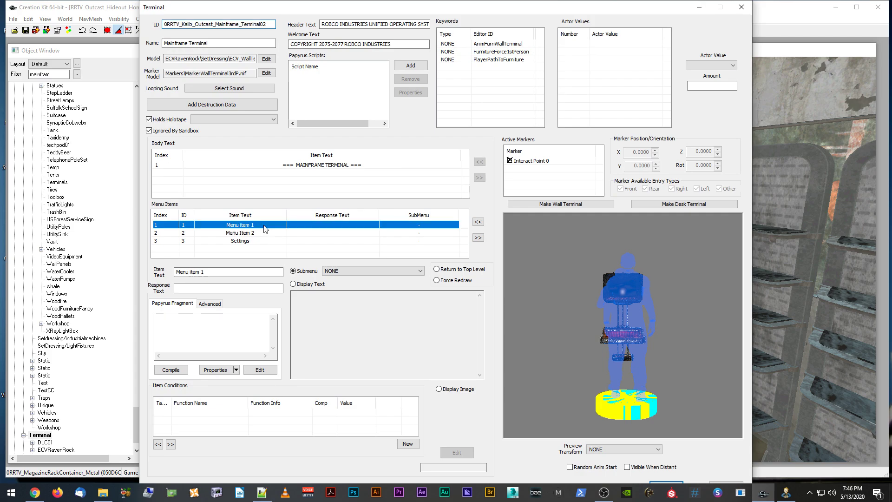
right_click(259, 226)
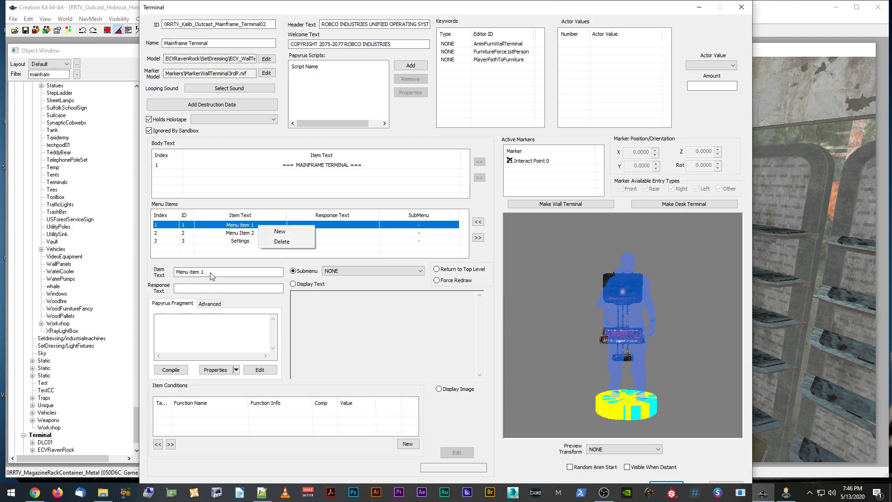
drag(211, 274, 142, 270)
text(Magazine Rackjk Upgrager)
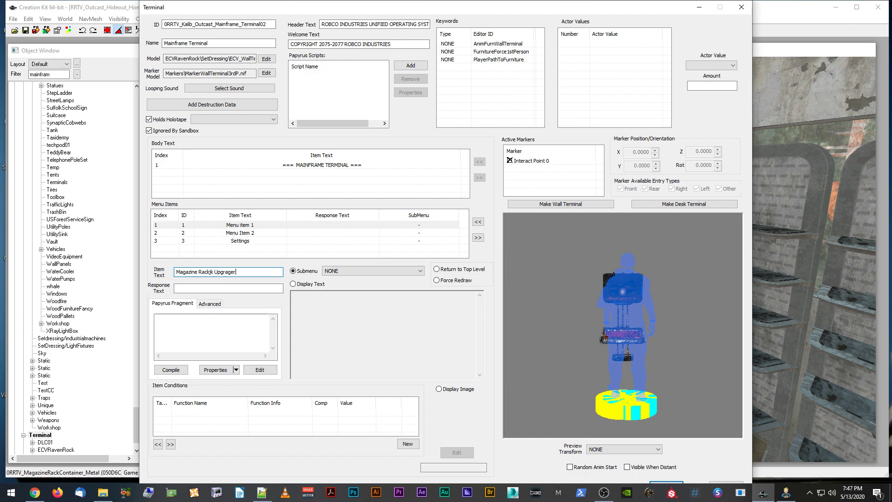
key(BackSpace)
key(BackSpace)
text(rade)
click(215, 271)
key(BackSpace)
key(BackSpace)
click(251, 225)
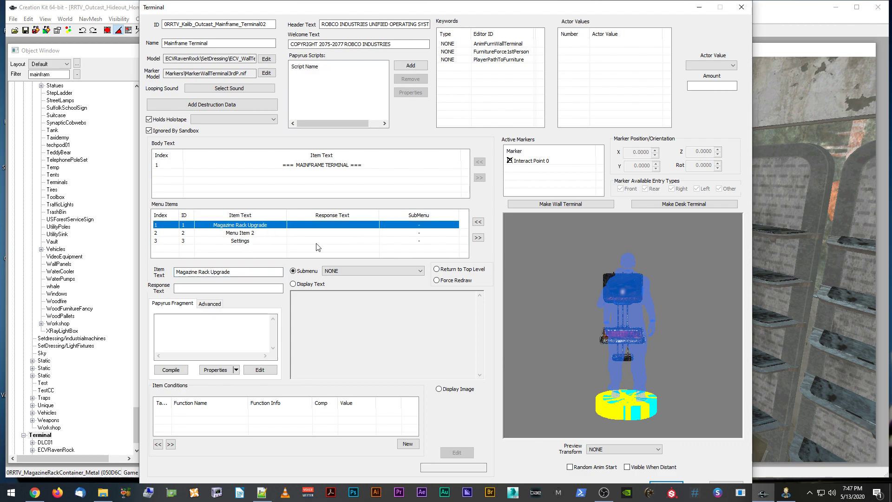
Link the Magazine Rack Upgrade menu item to the submenu 0RRTV_Outcast_MagazineRack_Terminal.
click(376, 271)
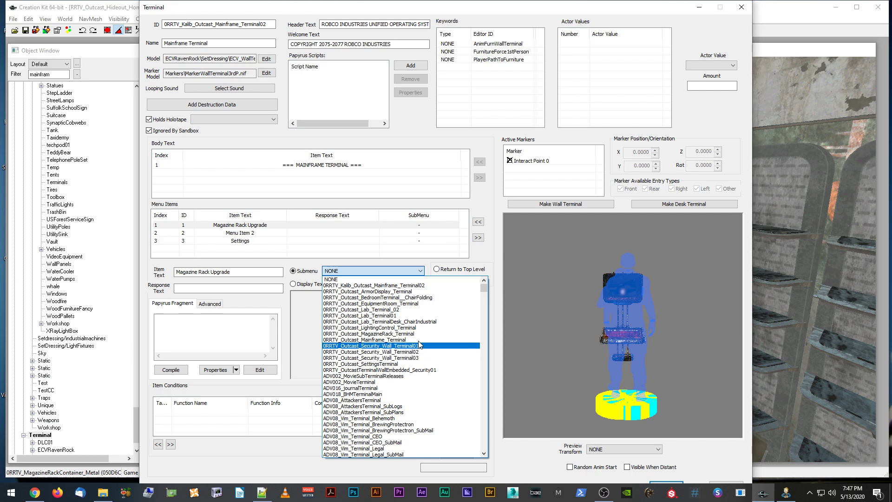
click(409, 333)
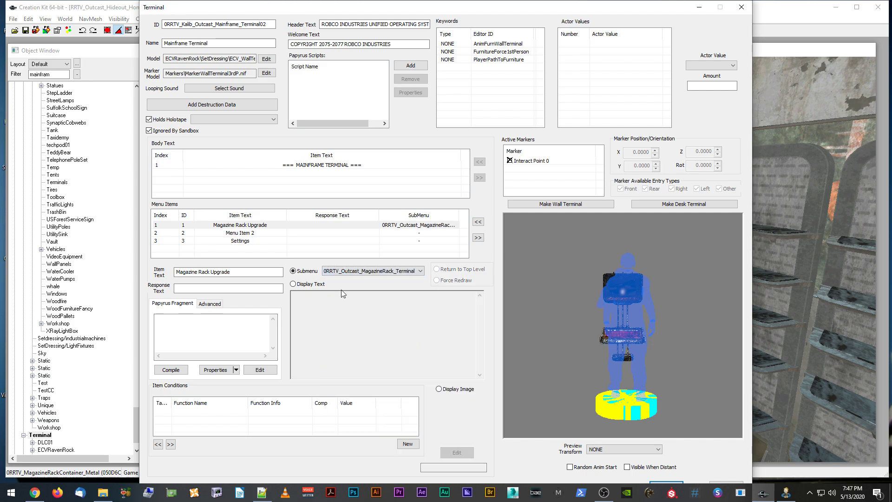
click(240, 226)
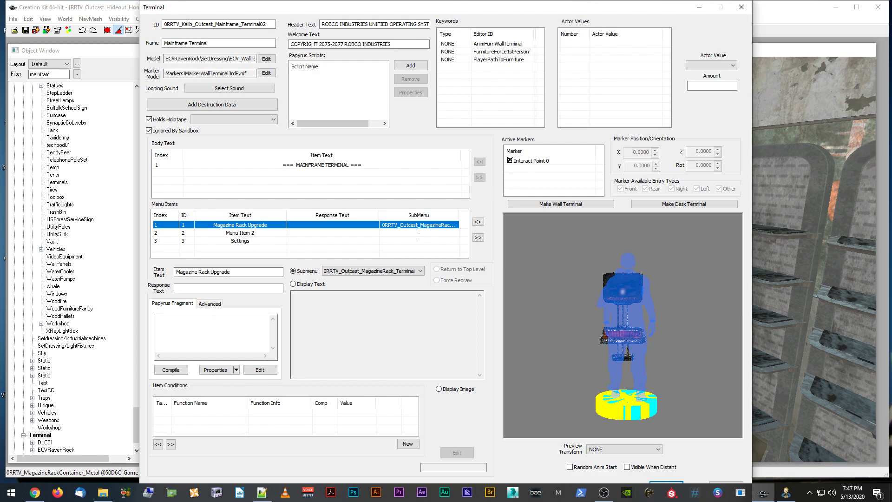
Open the linked magazine rack terminal from its menu item to check it, and return to the mainframe terminal settings.
double_click(239, 227)
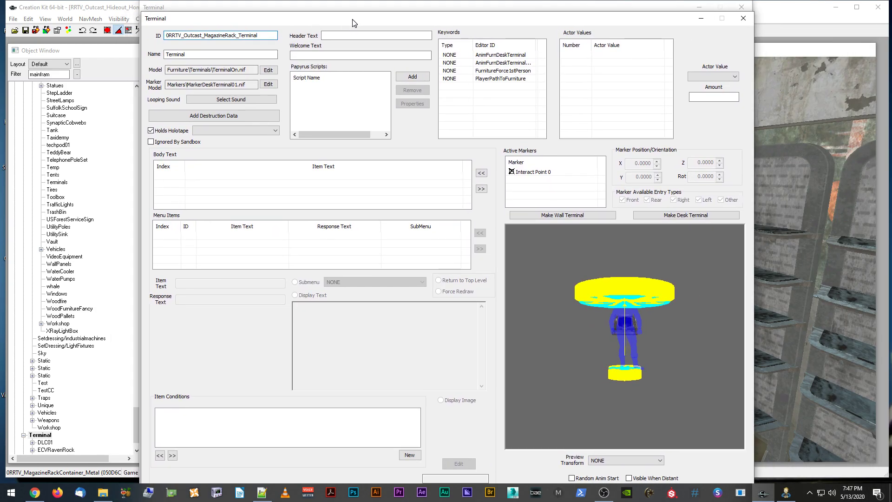
drag(345, 24, 889, 30)
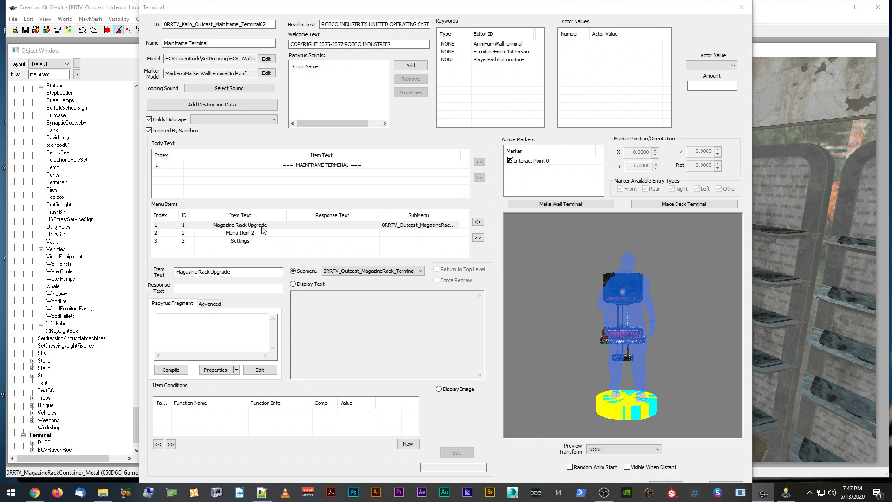
drag(387, 10, 383, 9)
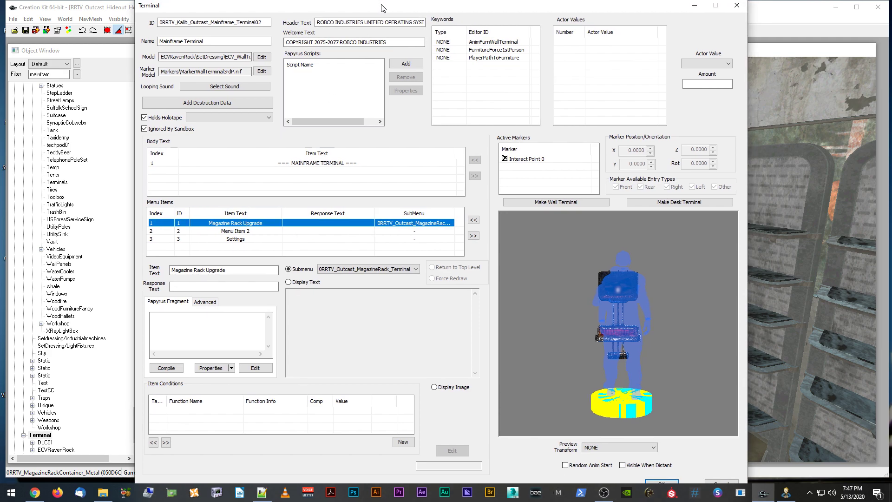
Apply the mainframe terminal's changes, close the magazine rack terminal settings and save the plugin.
click(649, 404)
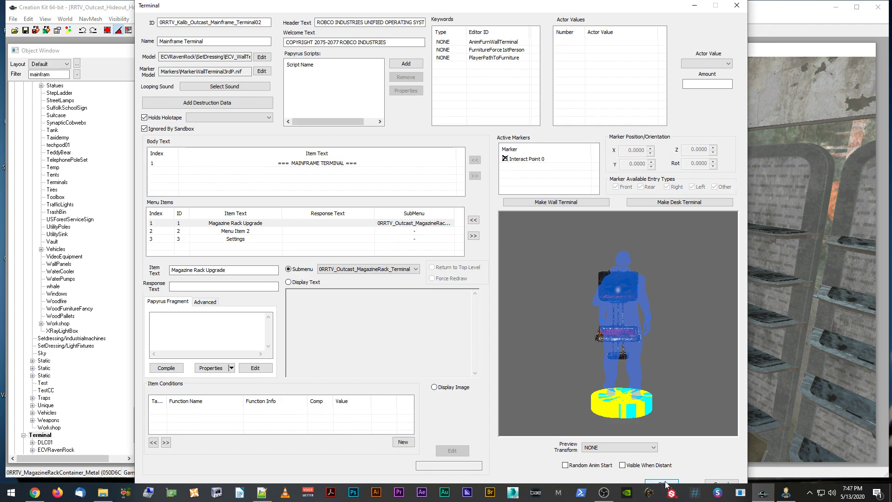
click(258, 225)
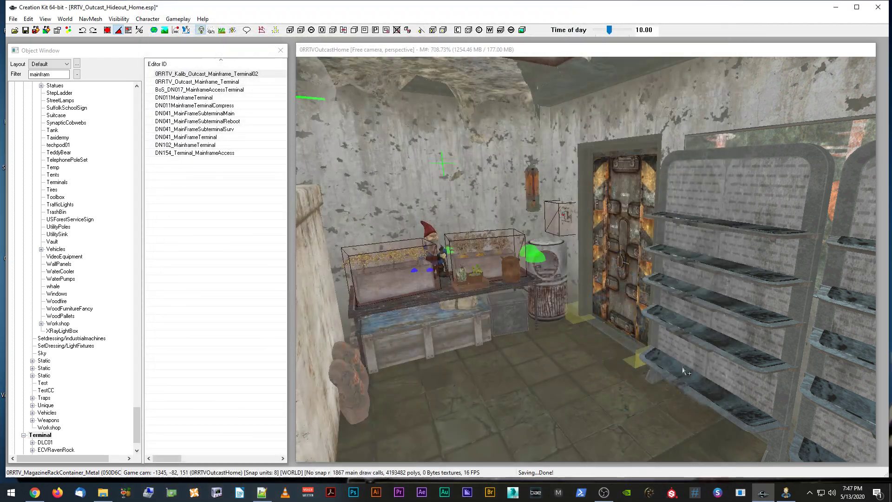
click(661, 481)
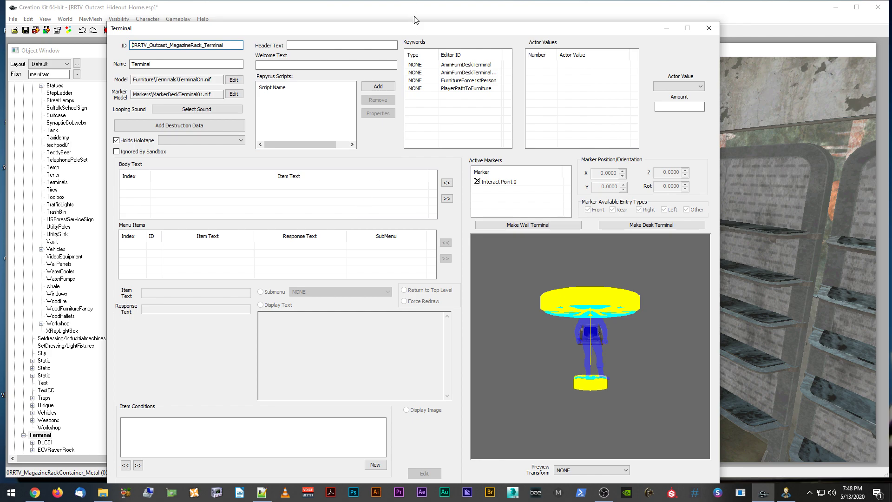
drag(411, 31, 413, 14)
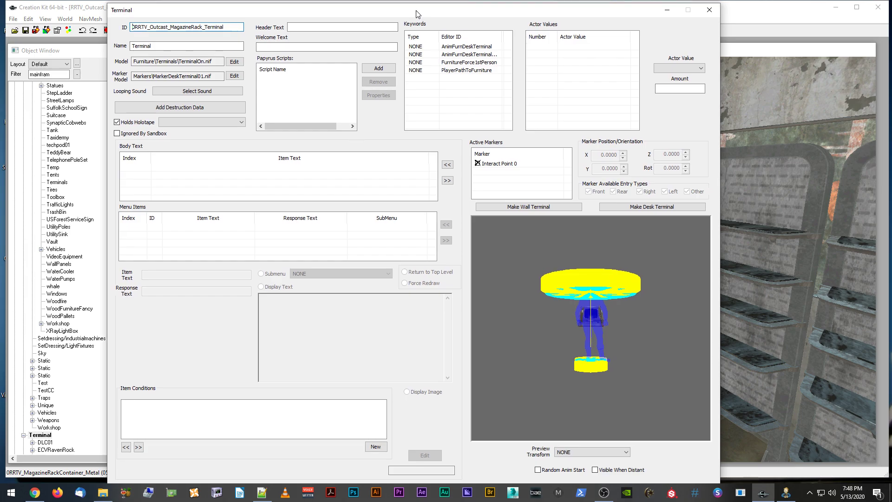
click(709, 10)
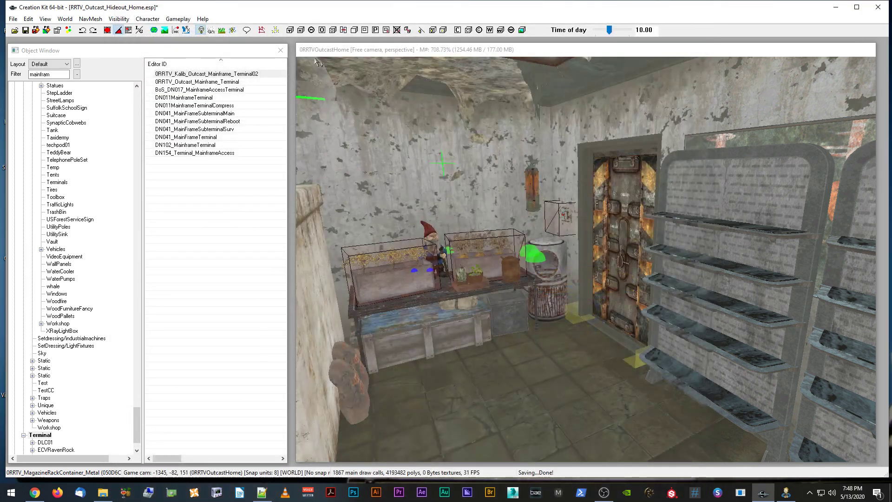
click(25, 30)
Filter the terminals by "rrtv" and open 0RRTV_Outcast_MagazineRack_Terminal for editing.
double_click(49, 75)
text(nrtv)
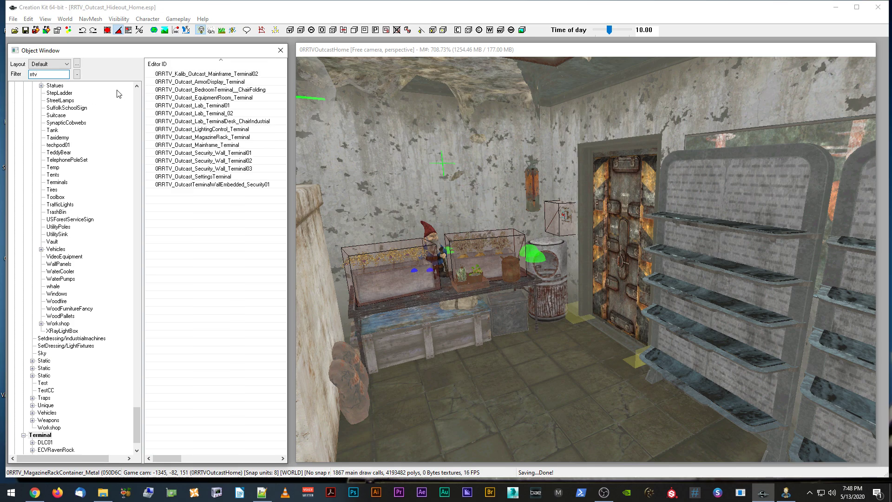
drag(216, 136, 390, 161)
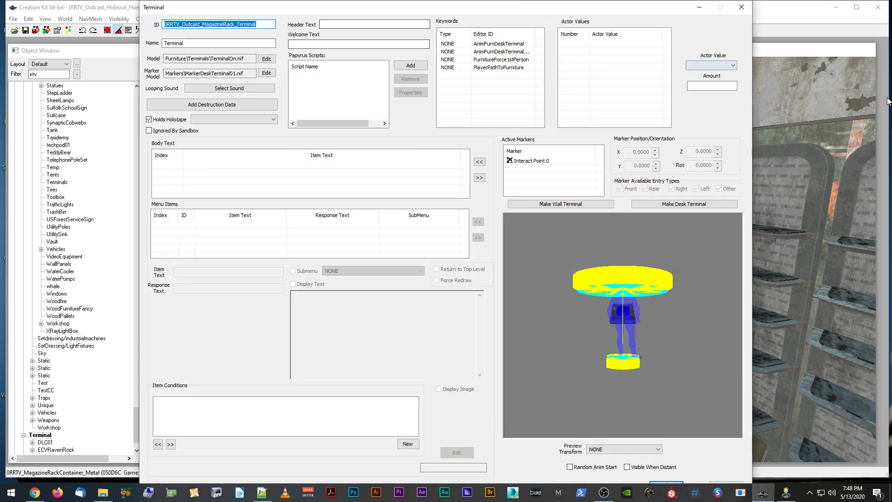
Add a body text entry to the magazine rack terminal and paste in the Robot Model Display Shelf upgrade text.
click(261, 492)
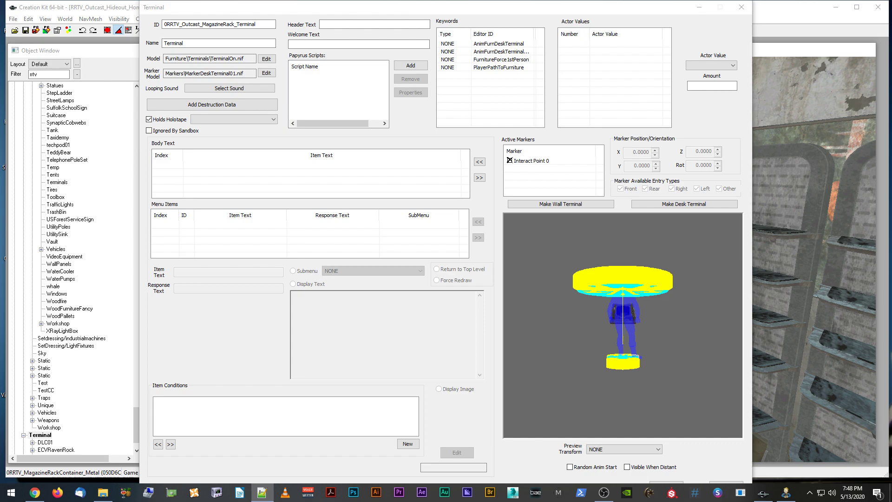
right_click(321, 166)
click(343, 172)
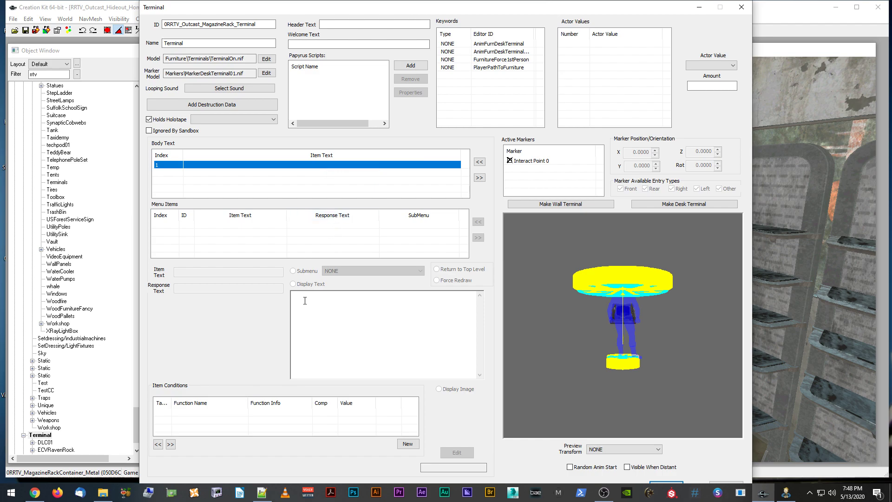
click(278, 167)
click(310, 299)
text(This upgrade will activate a Robot Model Display Shelf in the Trophy Toom.  To activate this house upgrade you need to have the following components in your inventory:  Adhesive - 2 Screws - 3 Steel - 2 Plastic - 2)
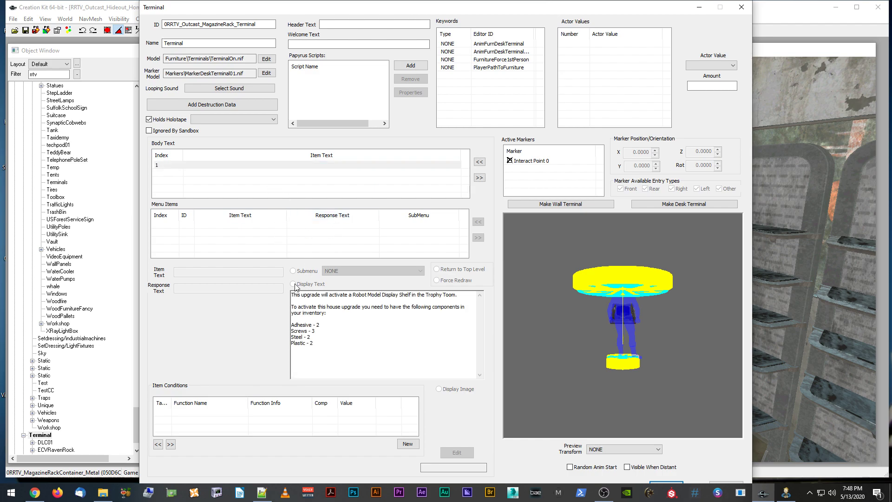
Delete the words "Trophy Toom" from the pasted body text.
click(316, 164)
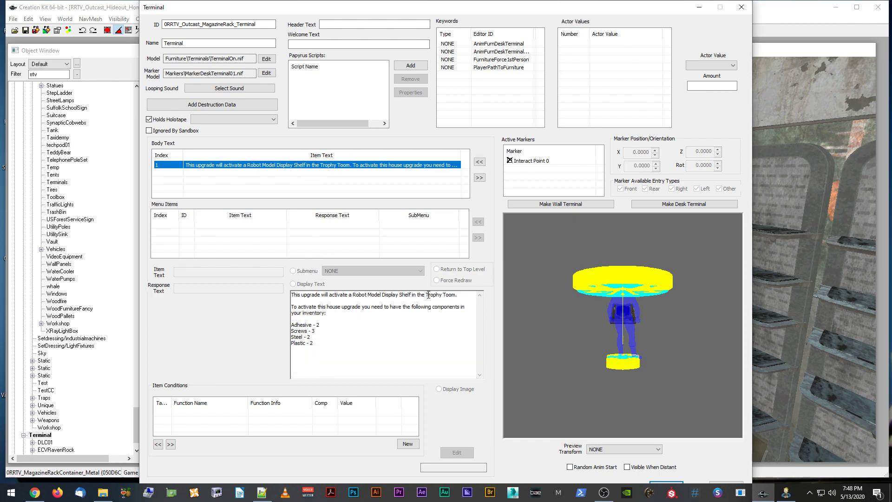
drag(426, 295, 456, 296)
click(450, 300)
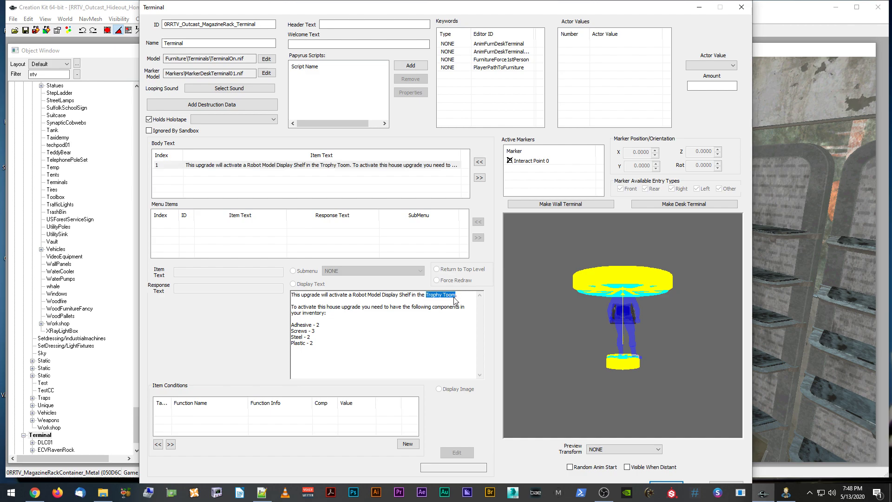
key(BackSpace)
Replace the body text with the notes' description of four (4) Magazine Racks, requiring Adhesive - 2, Aluminum - 4 and Steel - 3.
key(alt+Tab)
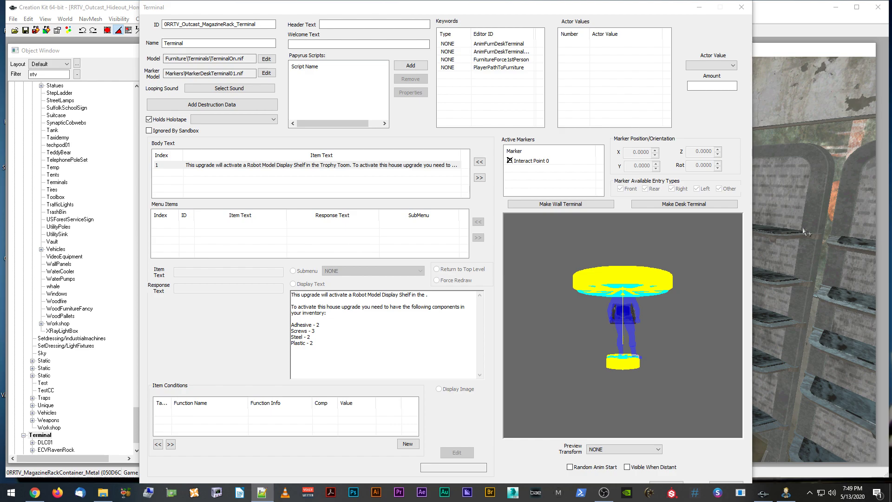
drag(314, 343, 282, 279)
text(This upgrade will activate four (4) Magazine Racks in the Trophy room with the capacity to display a total of 80 magazines.  To activate this house upgrade you need to have the following components in your inventory:  Adhesive - 2 Aluminum - 4 Steel - 3)
click(398, 300)
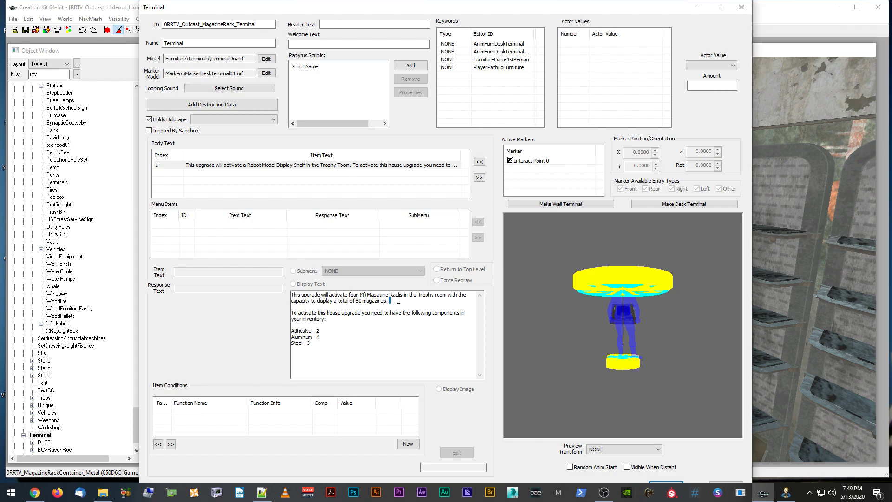
Change the bracketed rack count in the body text to (3) and the magazine capacity to 60.
double_click(364, 294)
drag(359, 300, 355, 300)
text(6)
click(339, 175)
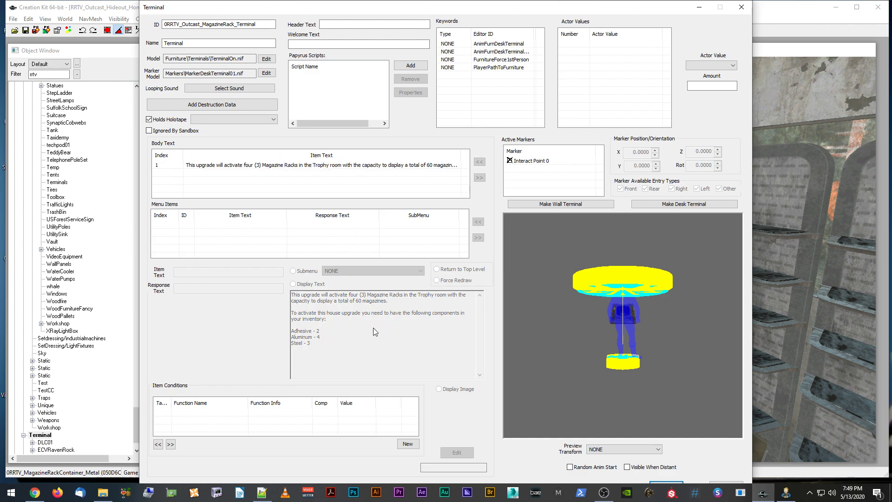
Replace "Trophy" with "Quarters" in the body text, apply the terminal's changes and save the plugin.
click(318, 167)
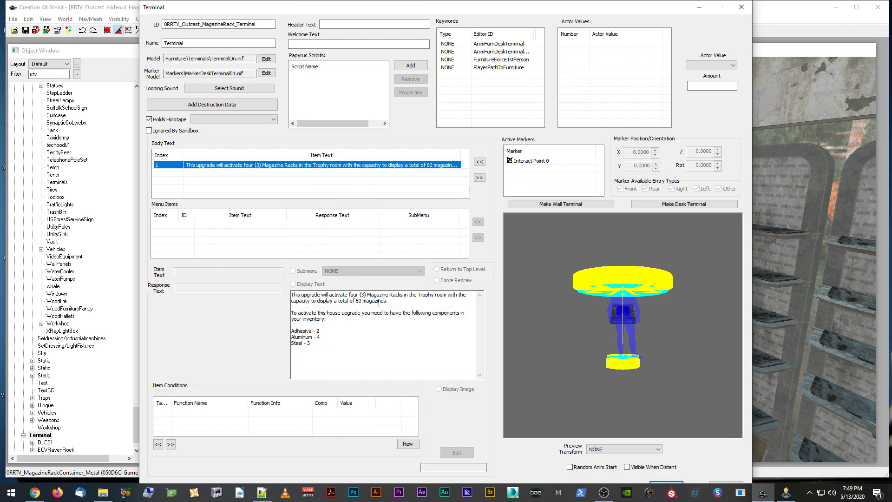
drag(417, 295, 447, 295)
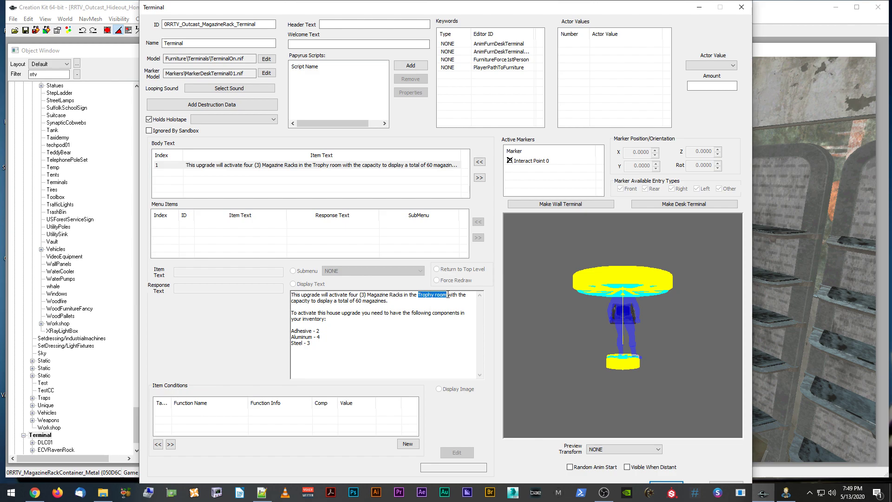
click(428, 295)
drag(417, 295, 435, 296)
key(BackSpace)
text(Quarters)
click(351, 173)
click(357, 166)
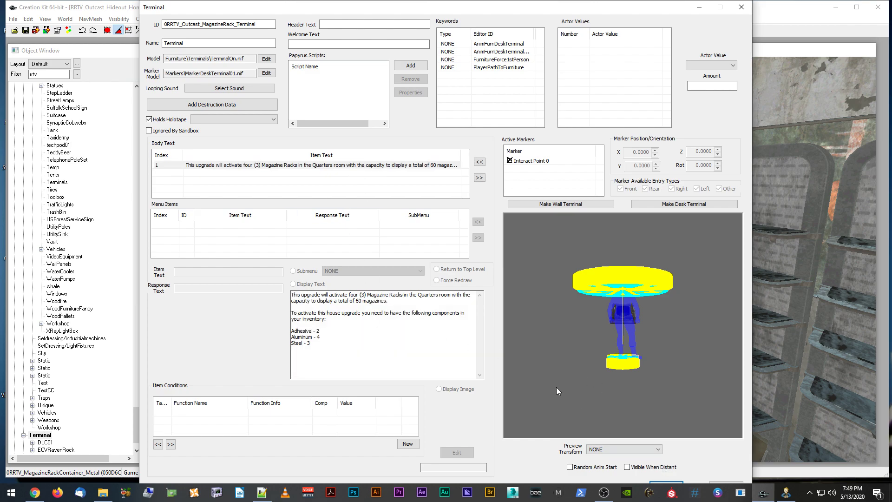
click(666, 482)
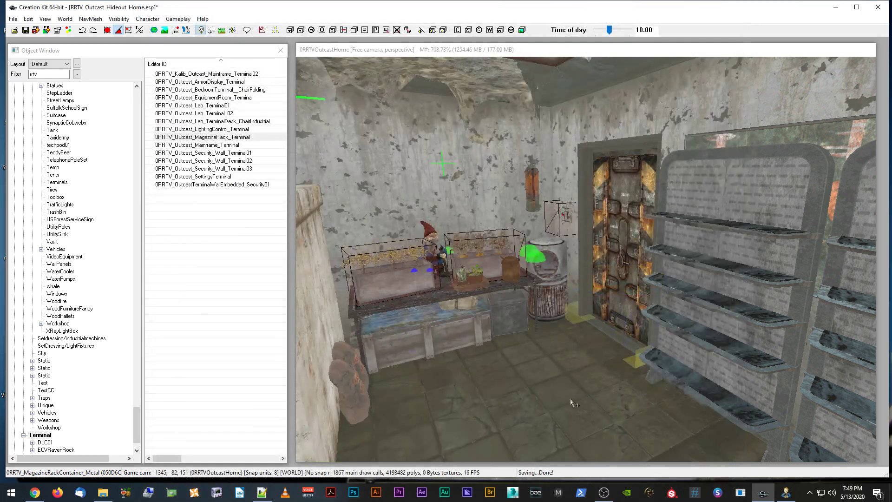
click(26, 31)
Reopen the magazine rack terminal and check the Magazine Racks script in Player Home Upgrade Terminal Script Fragments.txt in Notepad++.
click(786, 492)
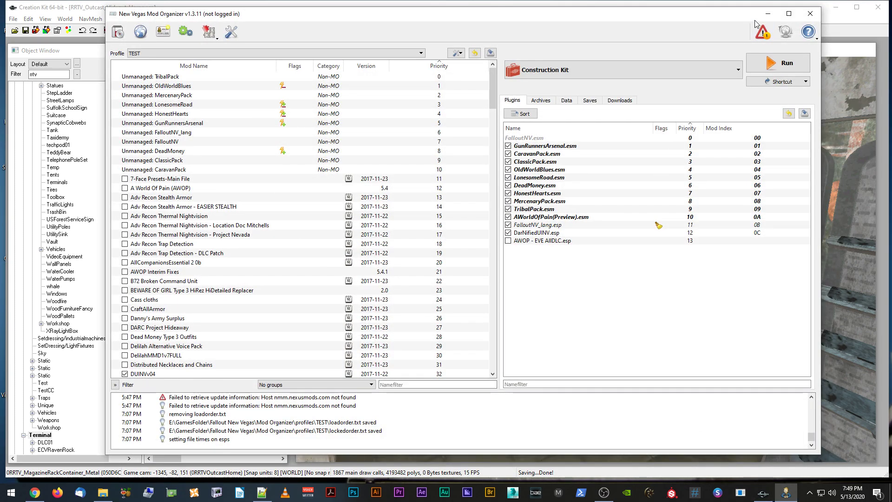
click(768, 14)
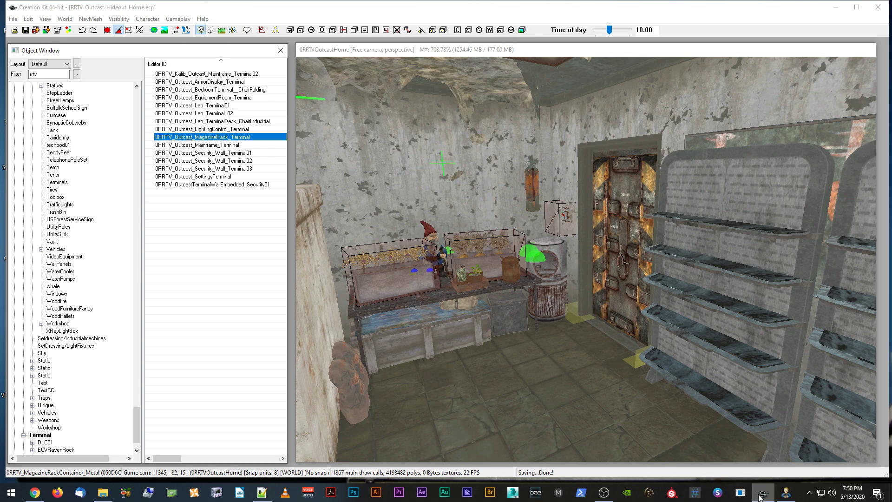
mouse_move(760, 497)
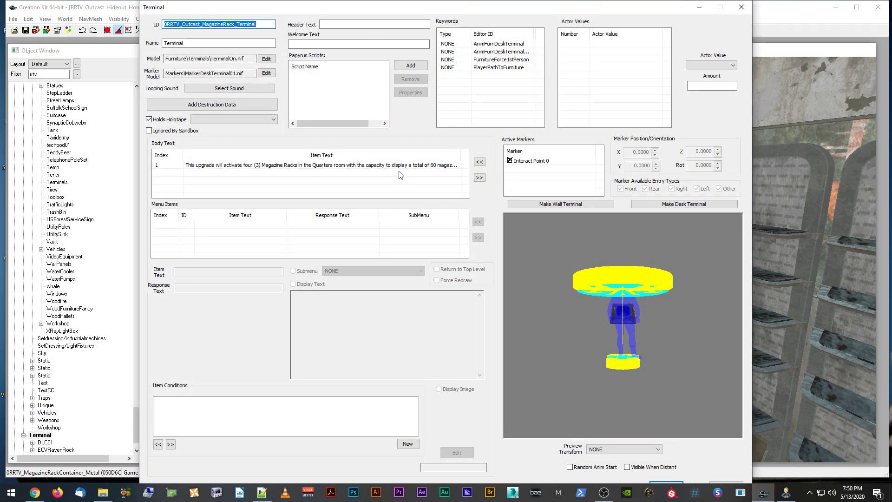
click(397, 165)
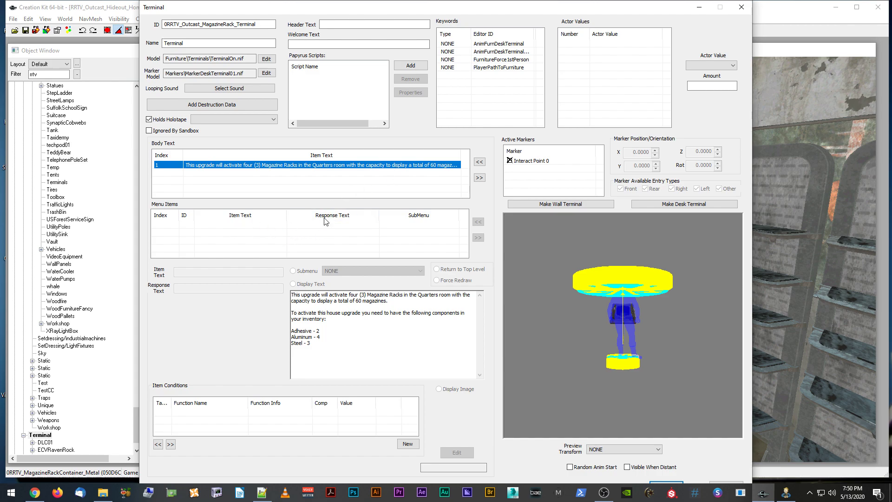
click(572, 434)
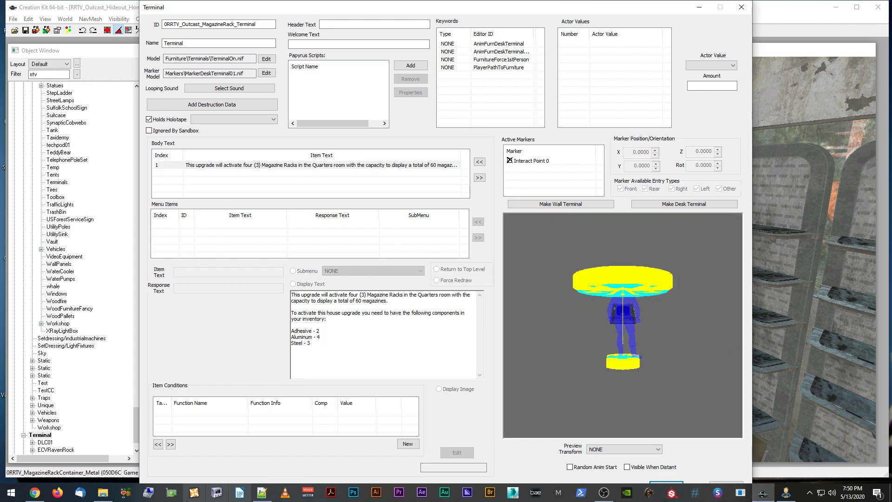
click(103, 493)
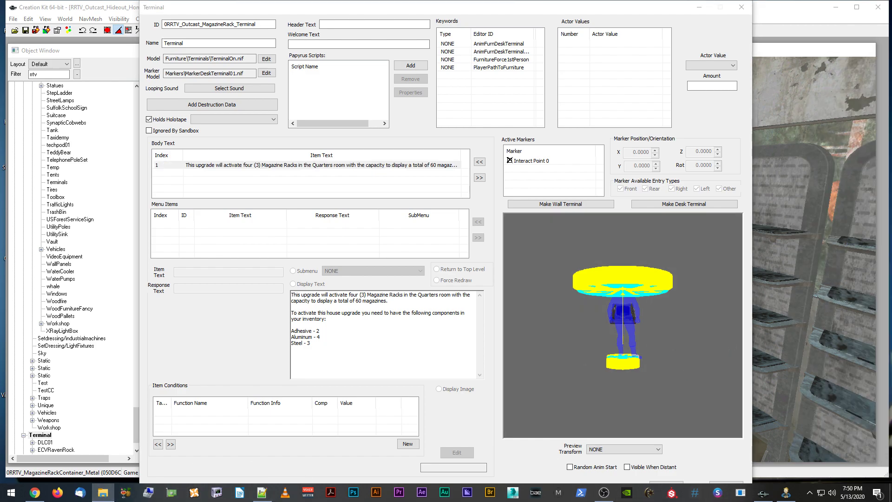
click(267, 490)
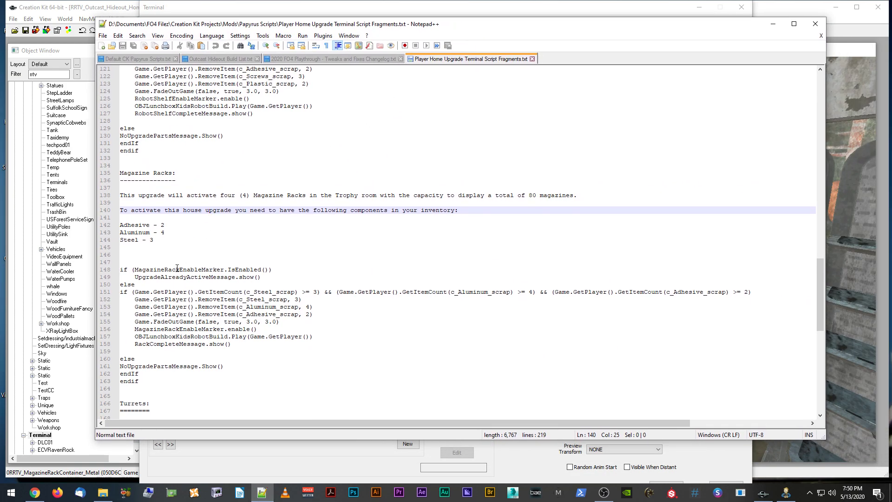
click(773, 23)
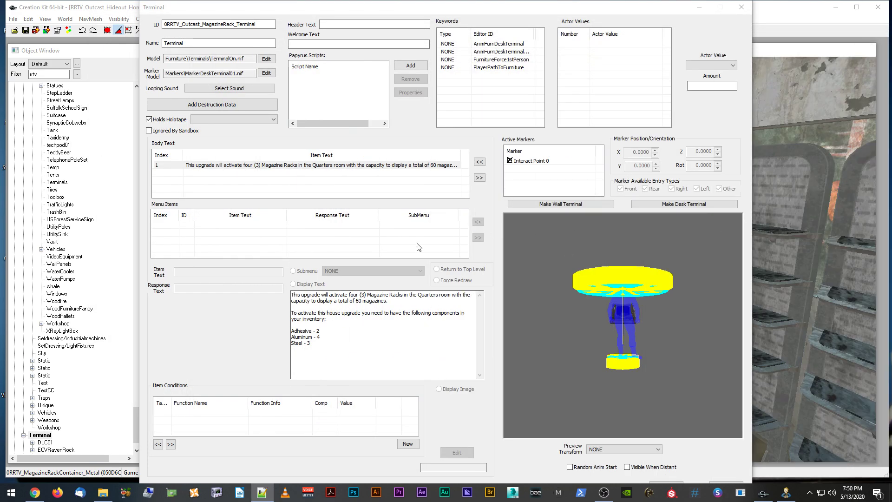
Add a menu item to the magazine rack terminal with the item text "Activate Magazine Rack".
right_click(237, 230)
click(247, 230)
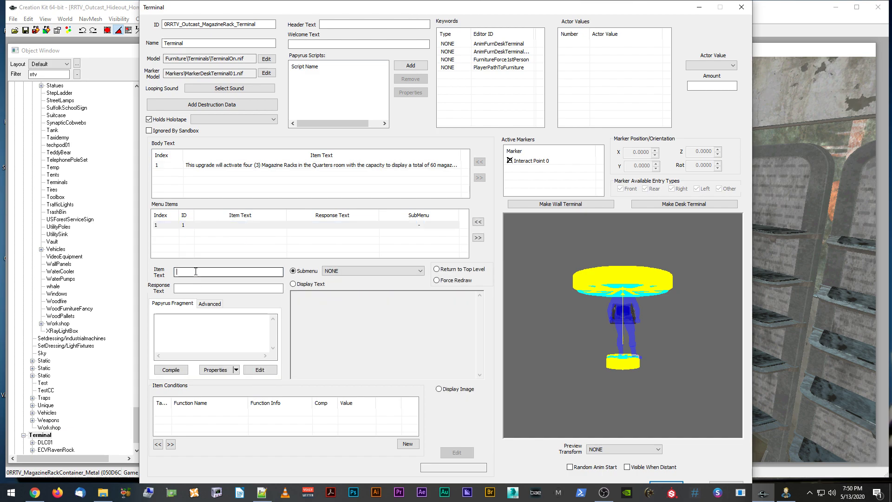
text(Act)
text(ivare Ma)
text(gazo)
key(BackSpace)
text(=inbe Racks)
key(BackSpace)
key(BackSpace)
key(BackSpace)
key(BackSpace)
key(BackSpace)
key(BackSpace)
key(BackSpace)
key(BackSpace)
key(BackSpace)
key(BackSpace)
key(BackSpace)
text(ine R)
drag(196, 272, 191, 272)
text(te)
click(244, 272)
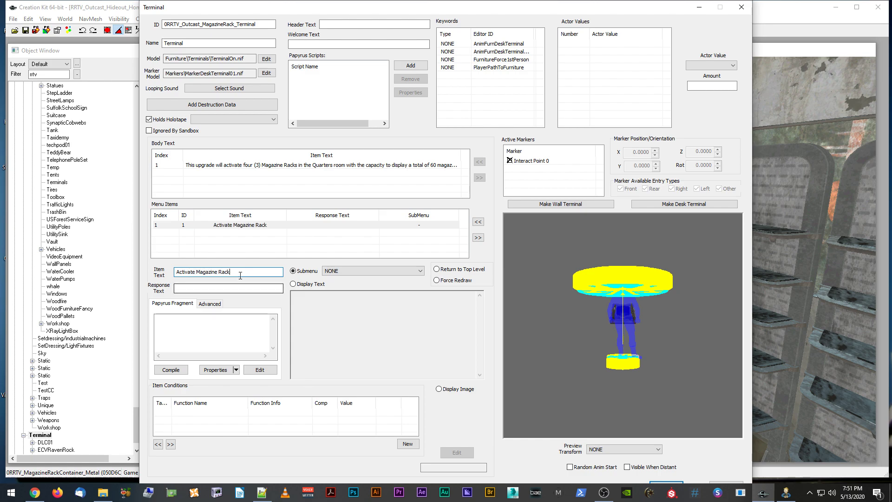
Set the response text of the Activate Magazine Rack menu item to "Magazine rack upgrade activated...", correcting its spelling.
click(258, 226)
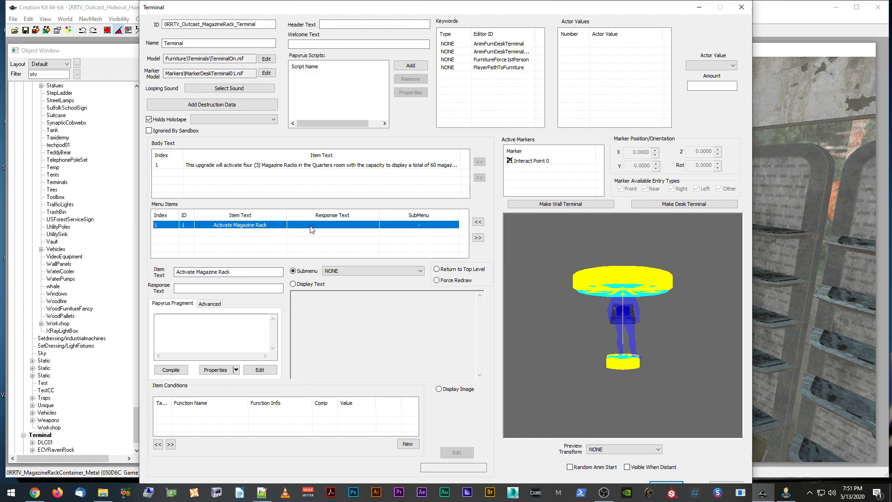
click(192, 287)
text(Magae rak upgrade activated...)
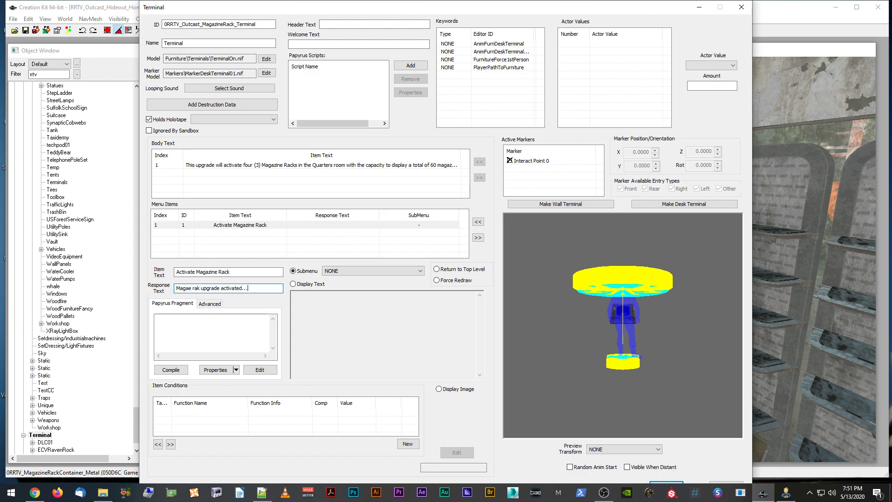
click(199, 288)
text(c)
key(F7)
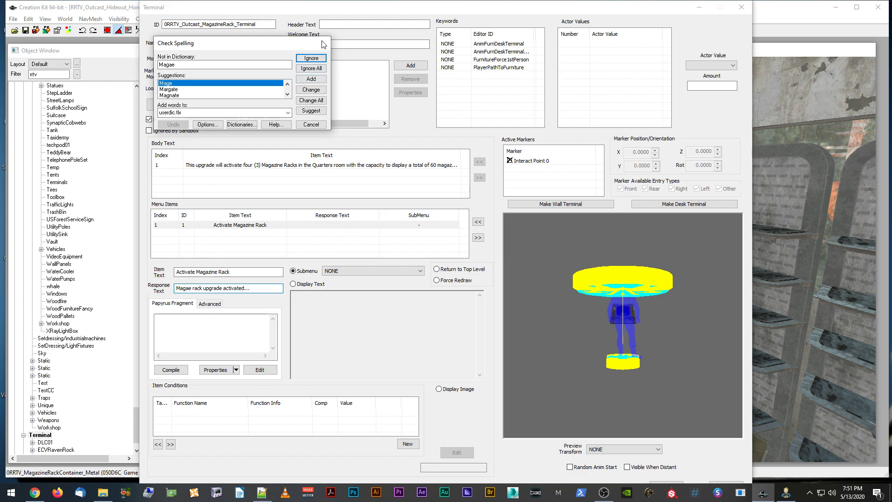
click(312, 89)
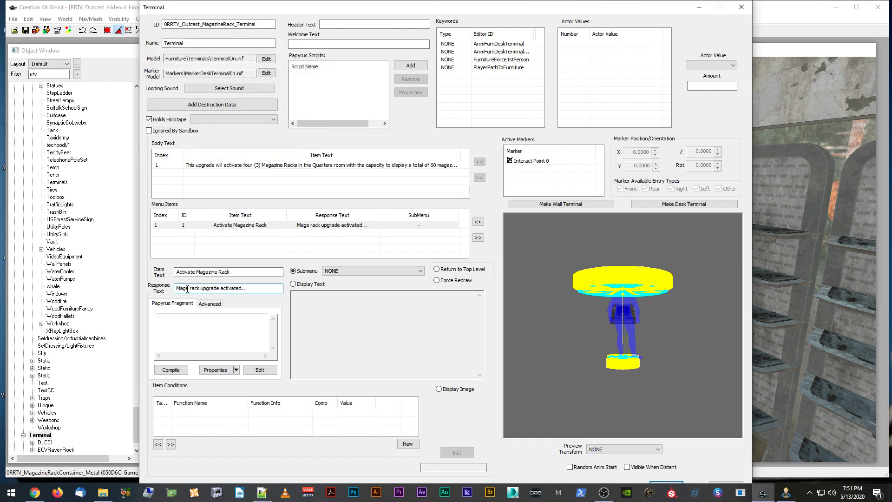
drag(187, 288, 189, 288)
text(azine)
click(347, 224)
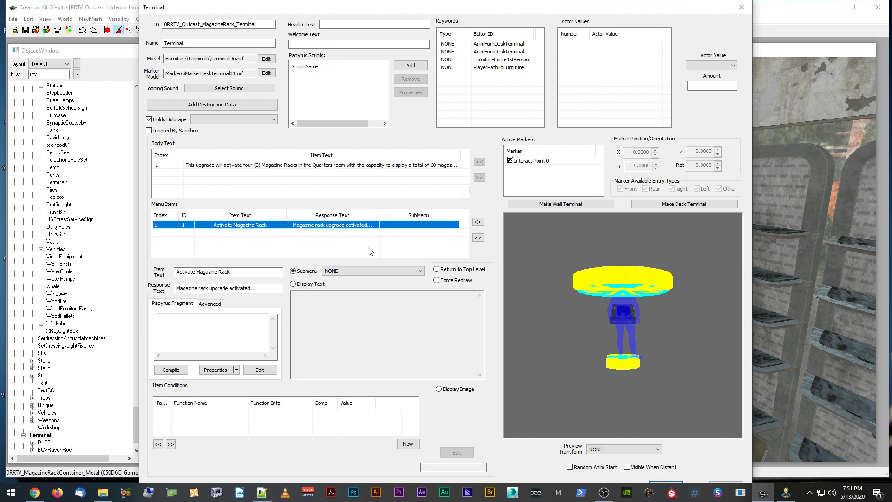
click(611, 222)
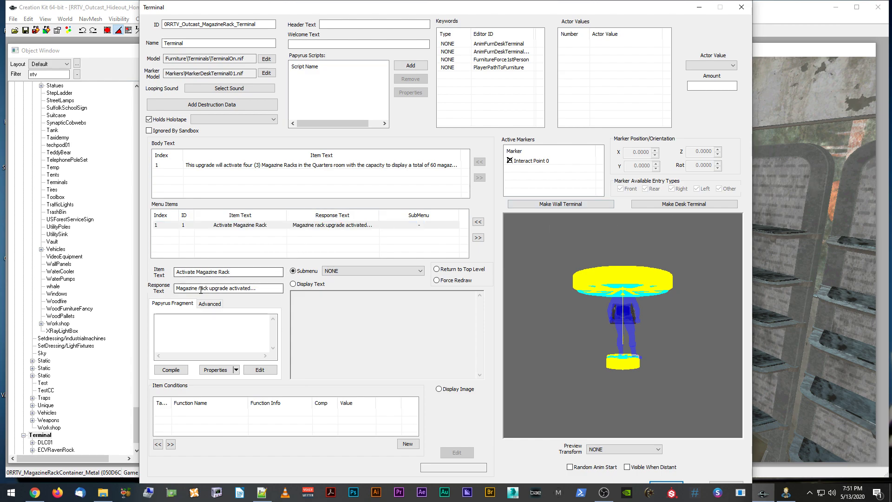
Add a second menu item with the text BACK and set it to Return to Top Level.
click(346, 227)
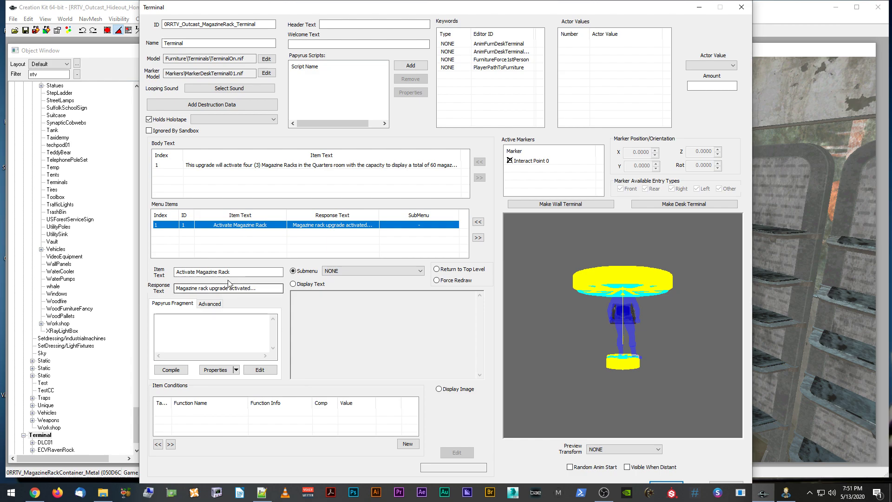
right_click(230, 236)
click(242, 242)
click(209, 272)
text(BACK)
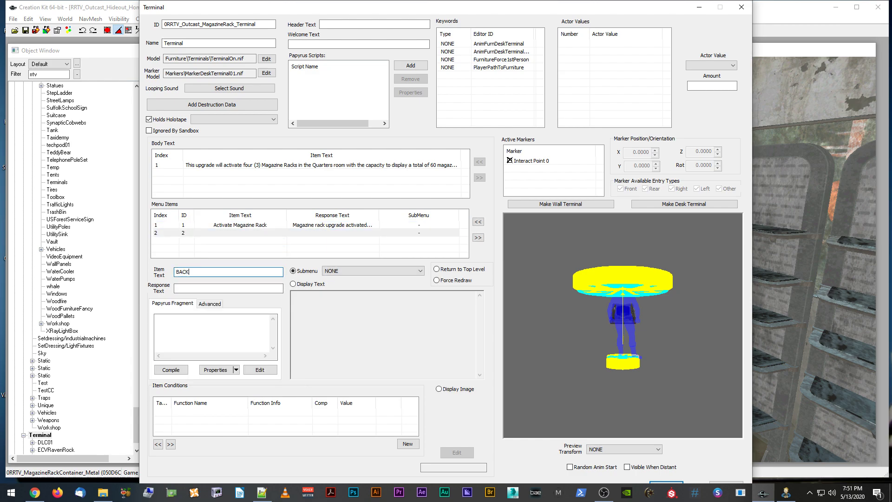
click(437, 269)
Set the Activate Magazine Rack menu item to Force Redraw.
click(343, 224)
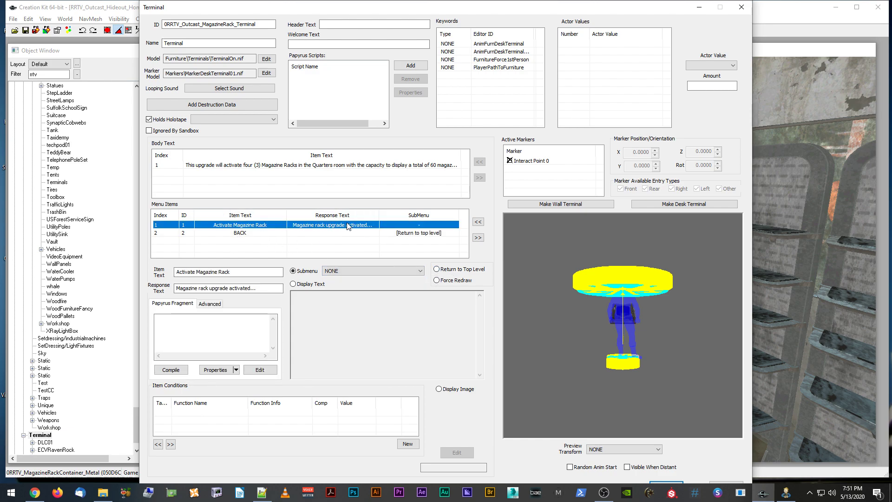
click(437, 280)
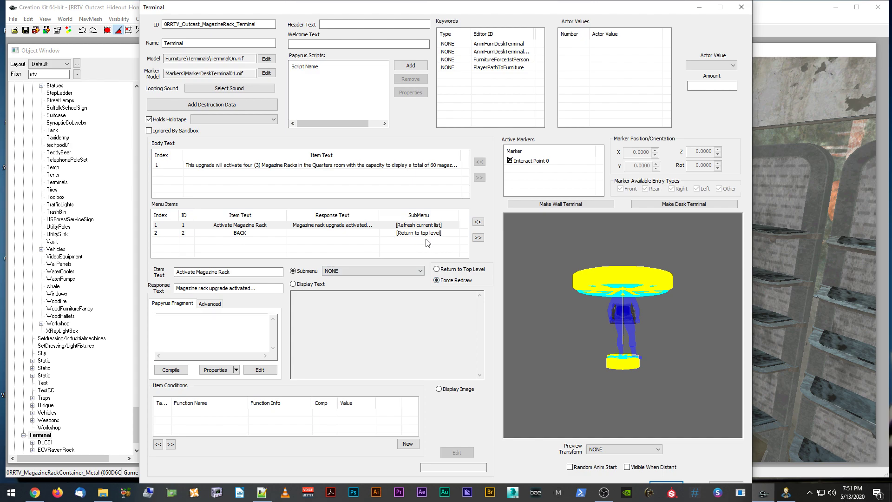
click(326, 227)
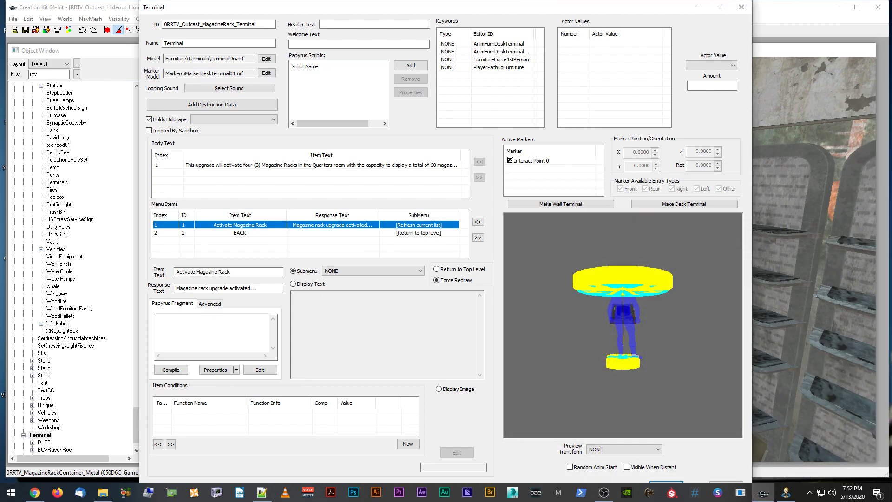
key(alt+Tab)
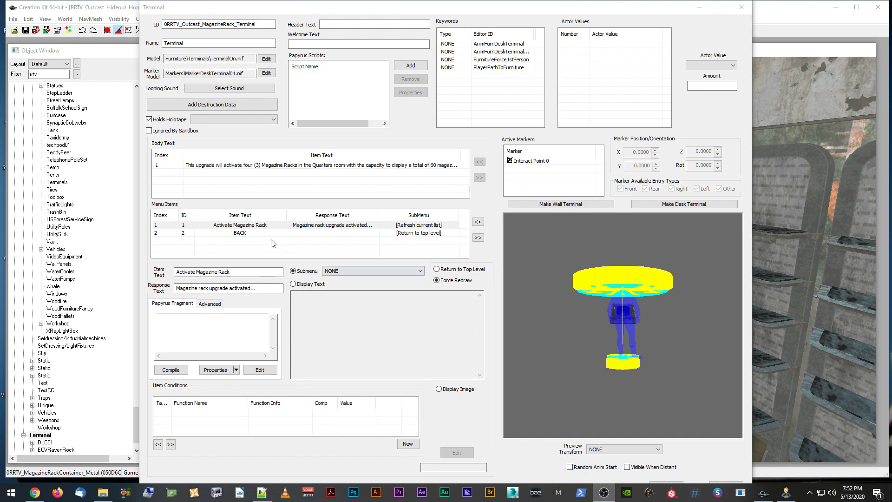
click(323, 226)
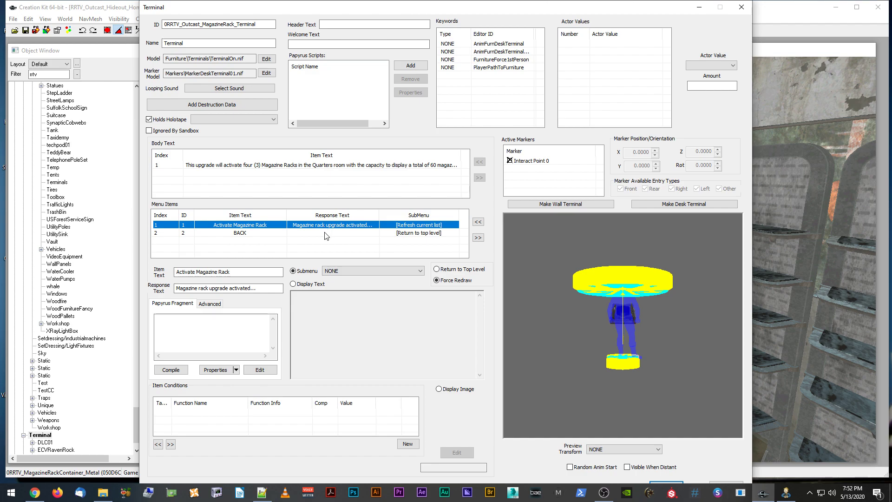
click(581, 370)
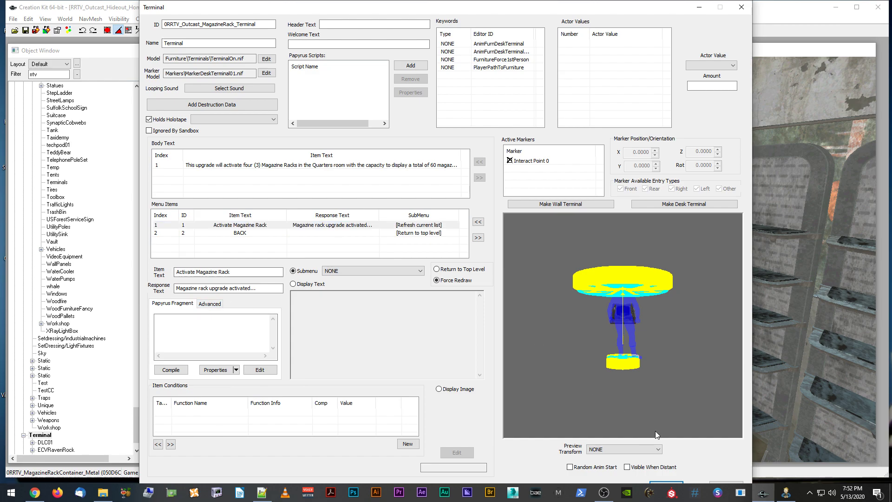
click(339, 226)
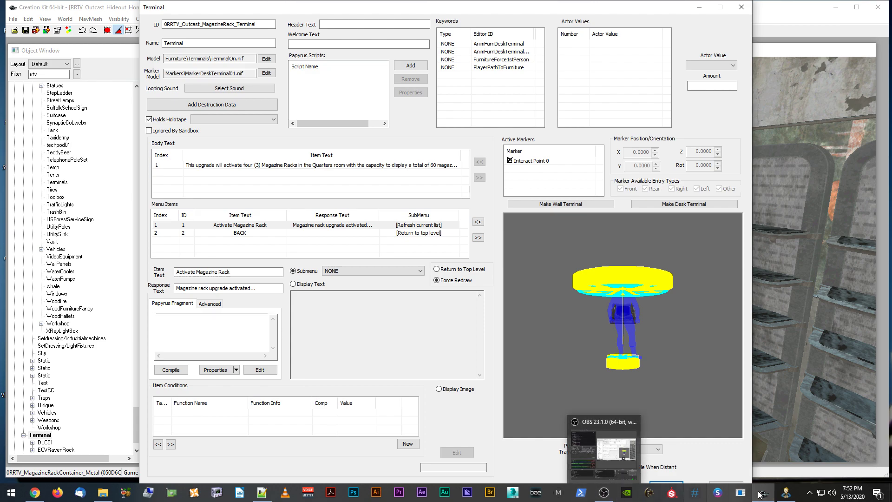
Paste the magazine rack upgrade script into the Activate Magazine Rack item's Papyrus fragment and try to compile it.
click(259, 493)
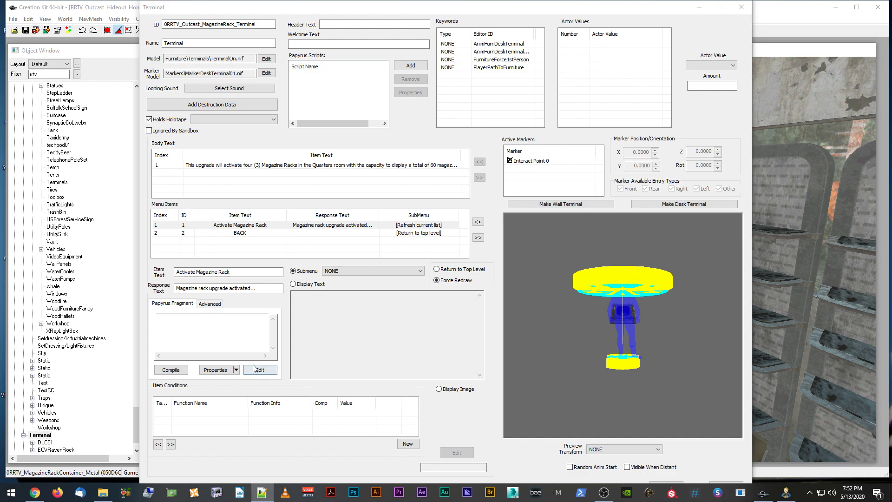
click(207, 335)
key(ctrl+v)
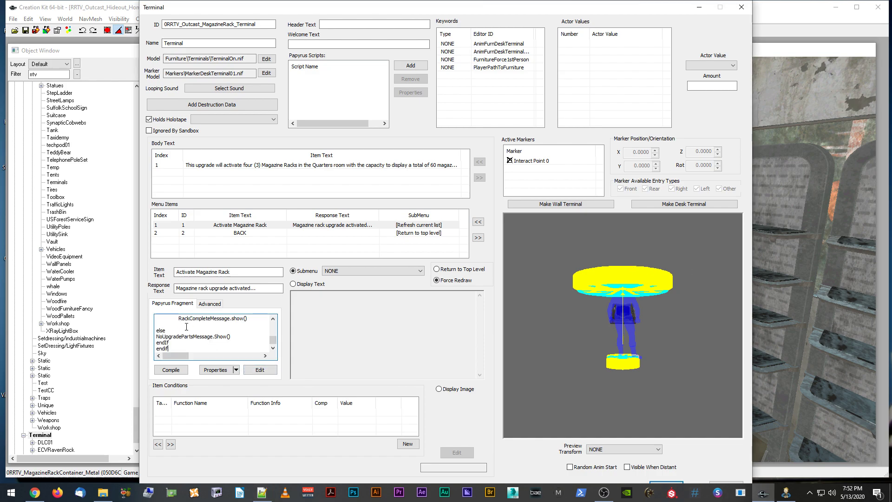
scroll(178, 356, up, 5)
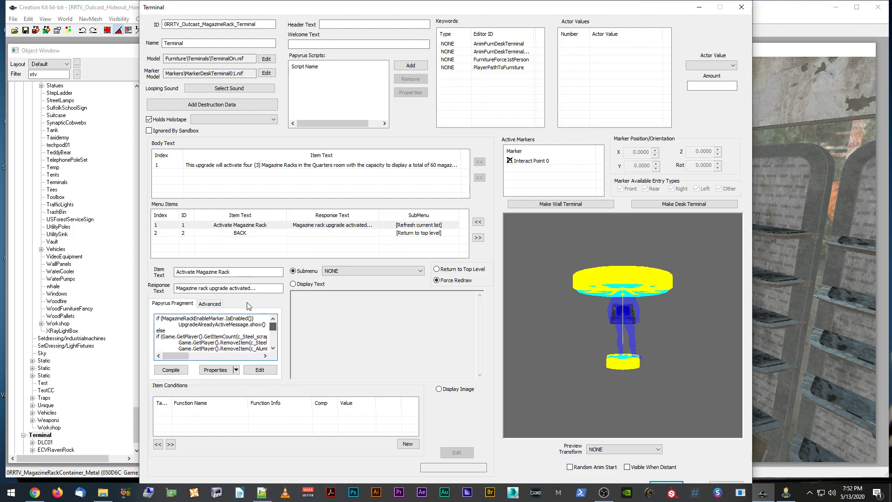
click(169, 370)
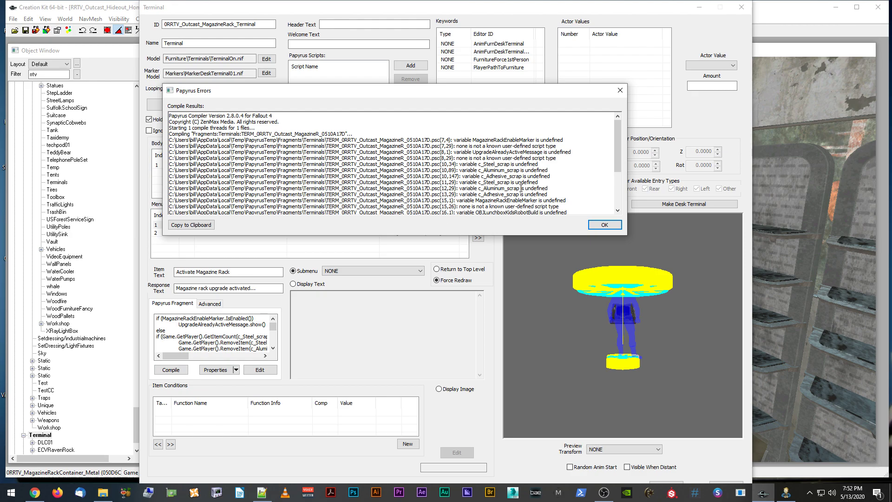
click(620, 90)
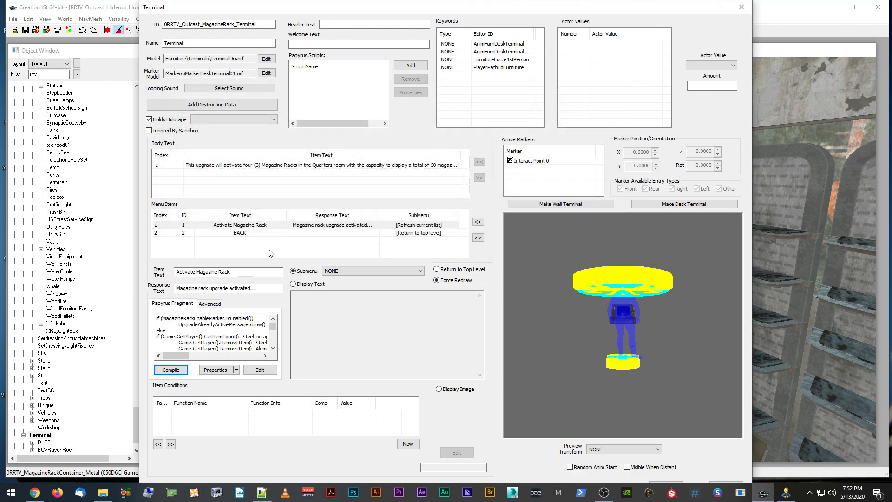
Look at the fragment script's properties and delete the pasted code from the Papyrus fragment.
click(235, 369)
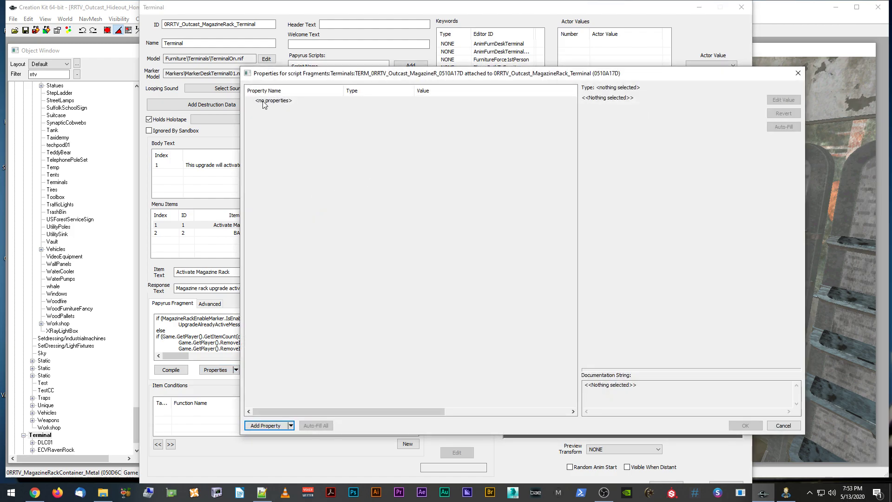
click(797, 73)
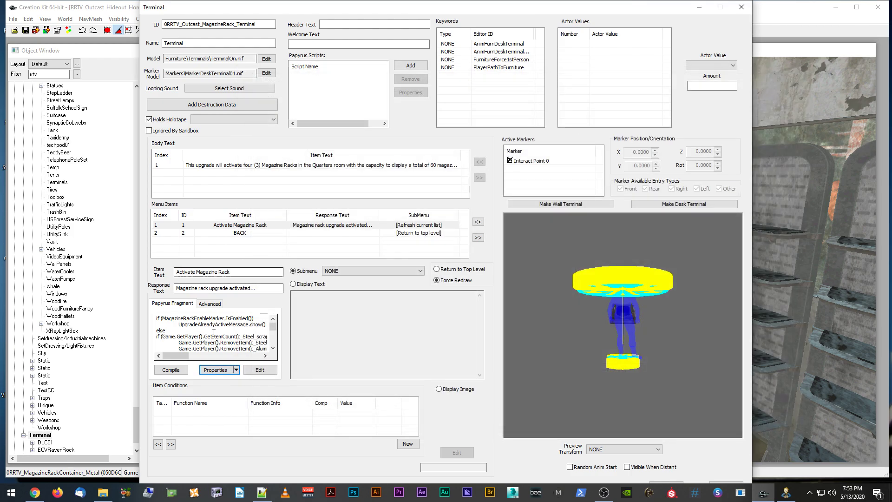
click(236, 370)
click(225, 358)
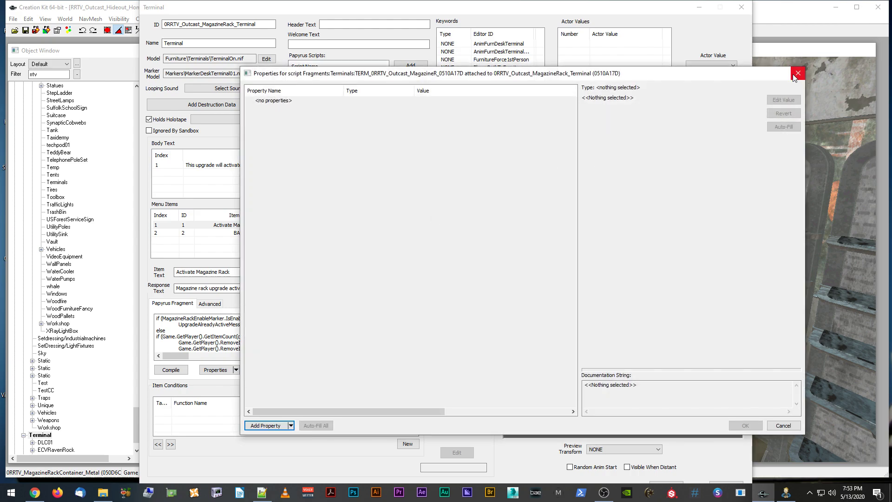
click(798, 73)
drag(156, 318, 268, 348)
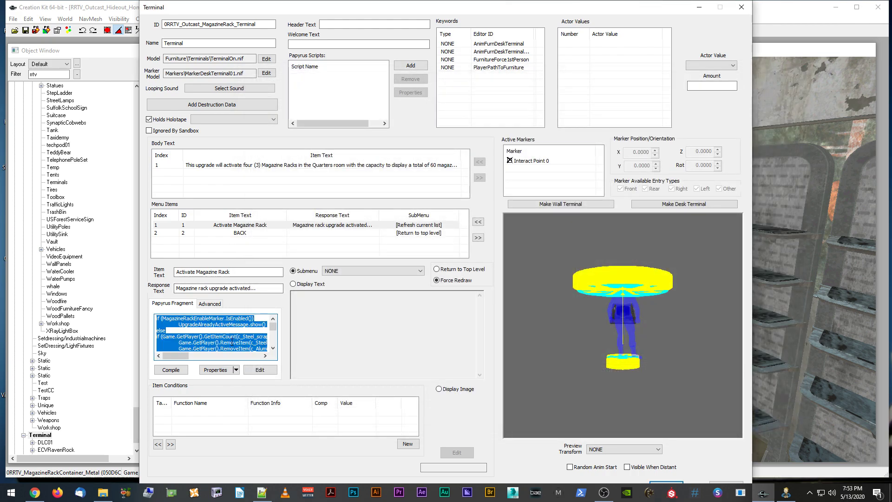
key(Delete)
Start a new property for the terminal's fragment script with the type ObjectReference.
click(236, 369)
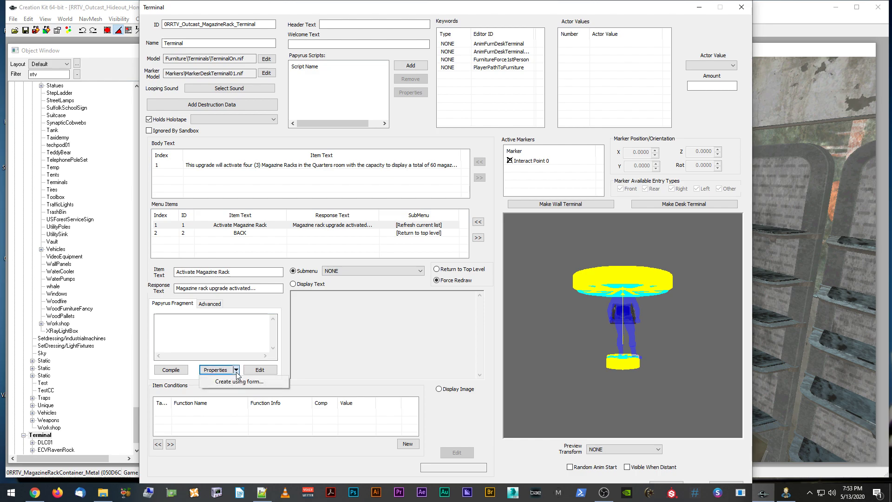
click(235, 369)
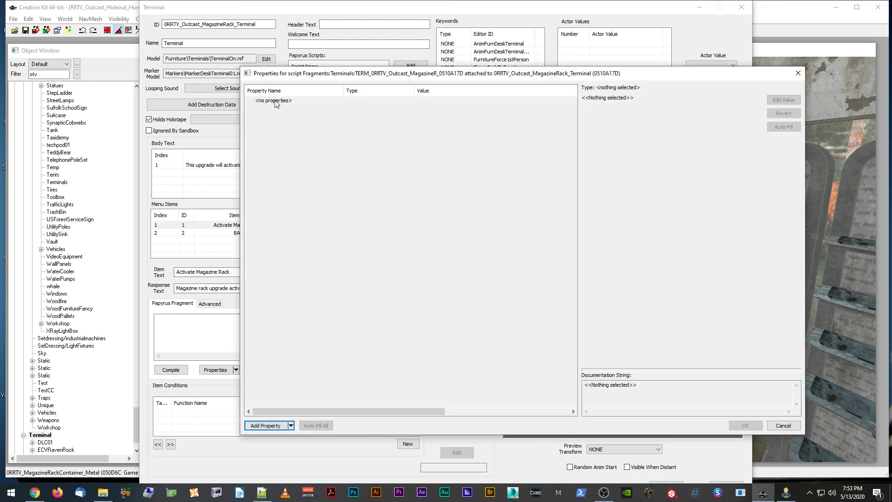
click(264, 425)
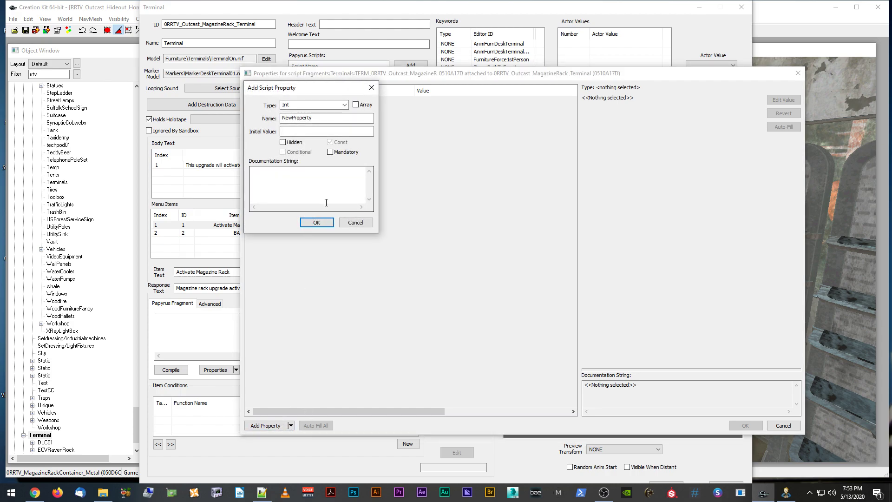
drag(331, 92, 418, 102)
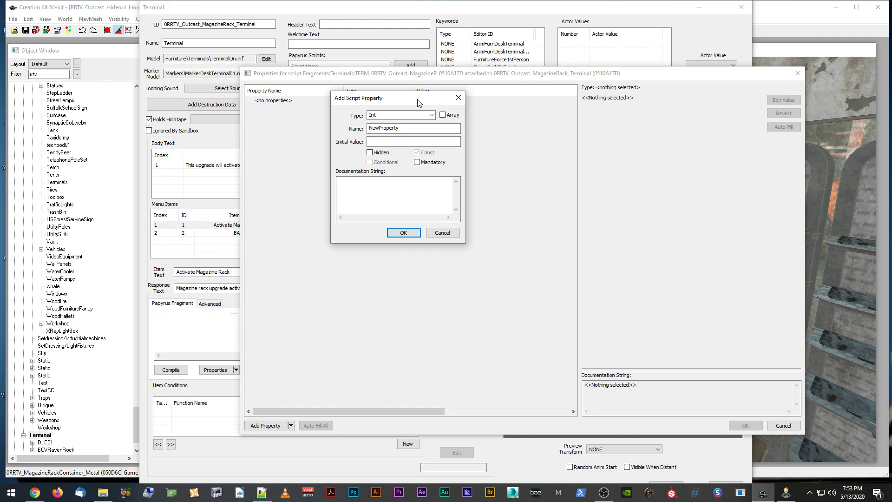
click(400, 115)
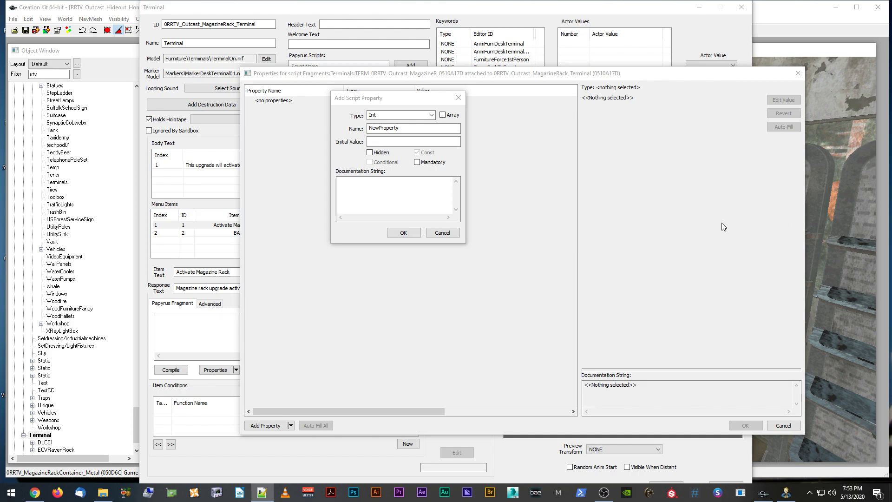
click(431, 115)
scroll(395, 195, up, 2)
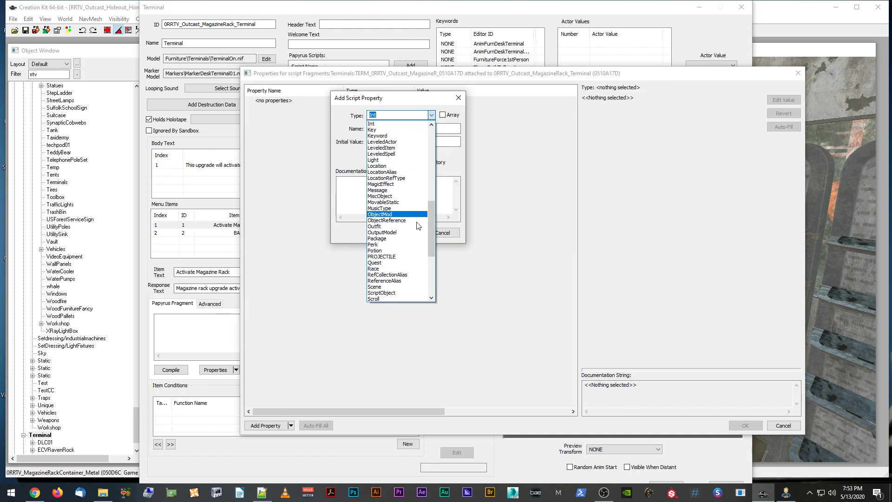
click(387, 220)
Name the new property MagazineRackEnableMarker, add it without an initial value and accept the script properties.
text(MagazineRackEnableMarker)
click(370, 129)
text(Outcast)
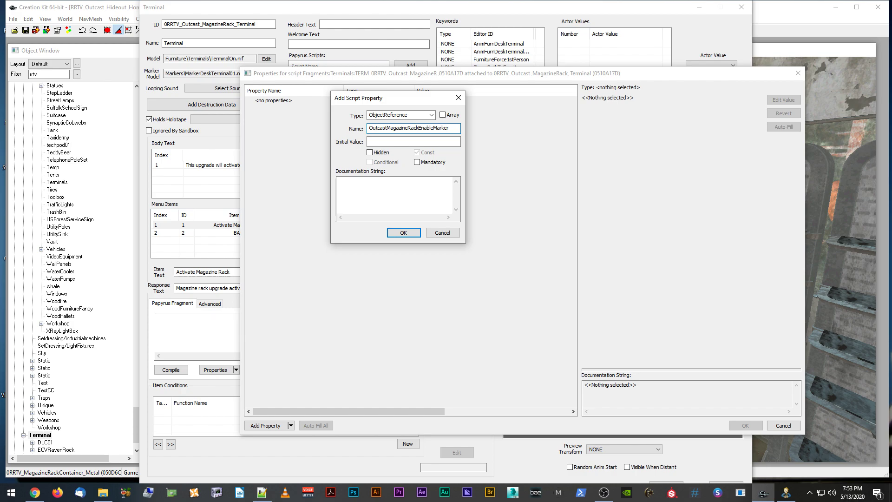
drag(390, 129, 360, 129)
key(BackSpace)
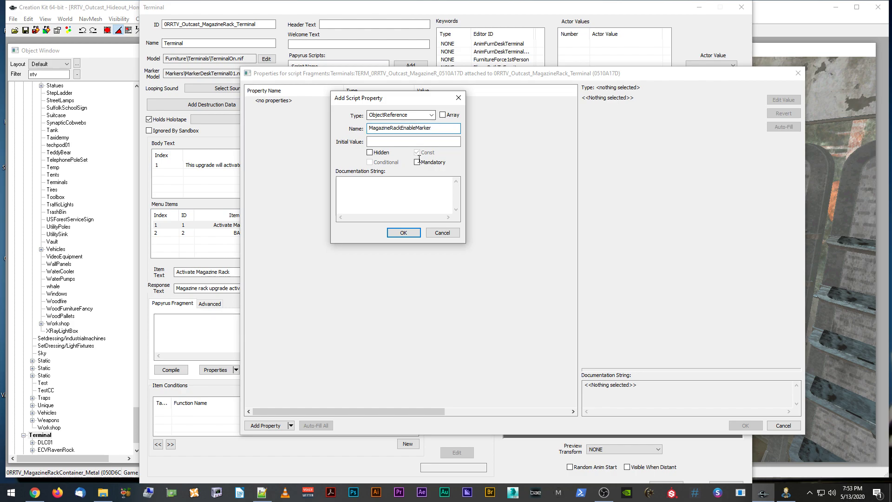
click(403, 232)
click(301, 101)
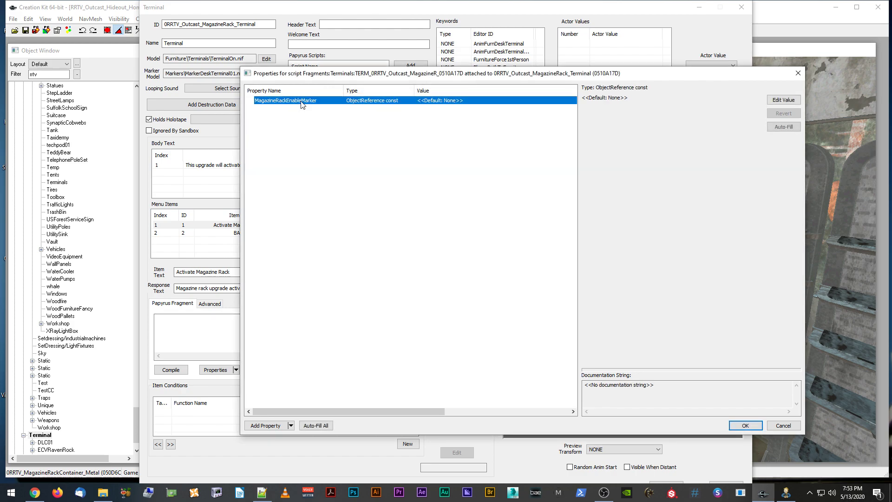
click(742, 425)
Add a property of type Message named UpgradeAlreadyActiveMessage to the terminal's fragment script.
click(242, 333)
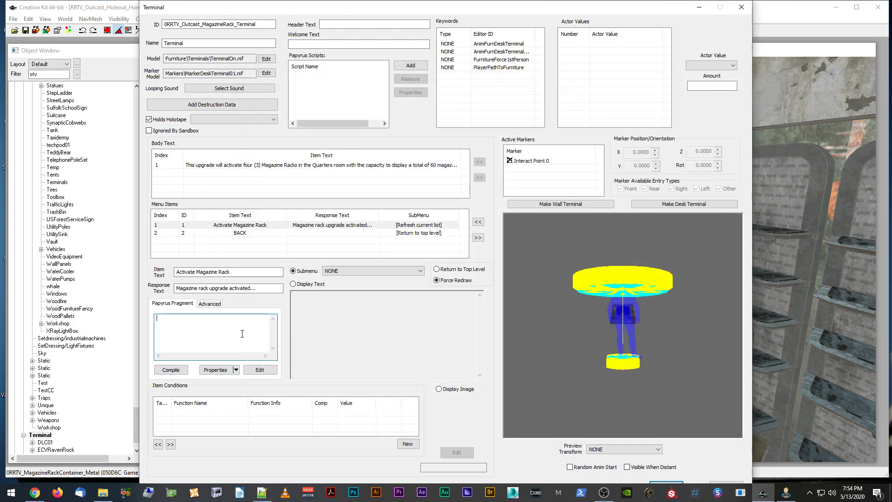
key(alt+Tab)
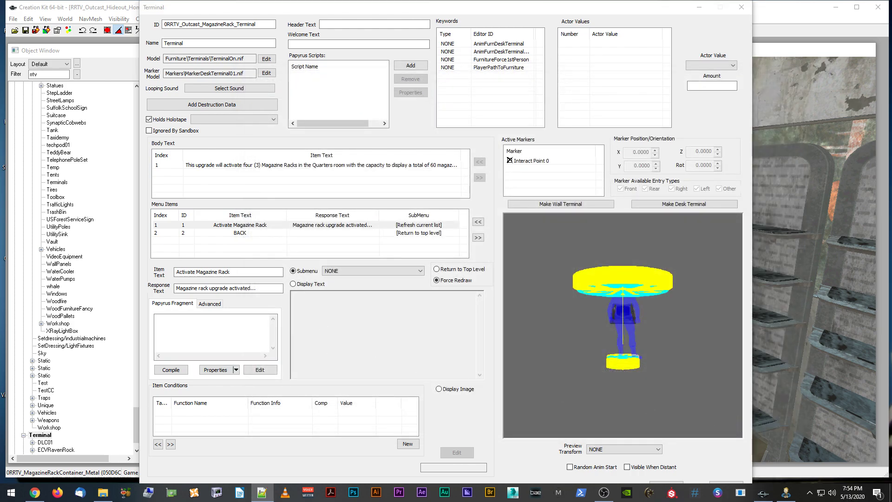
click(234, 329)
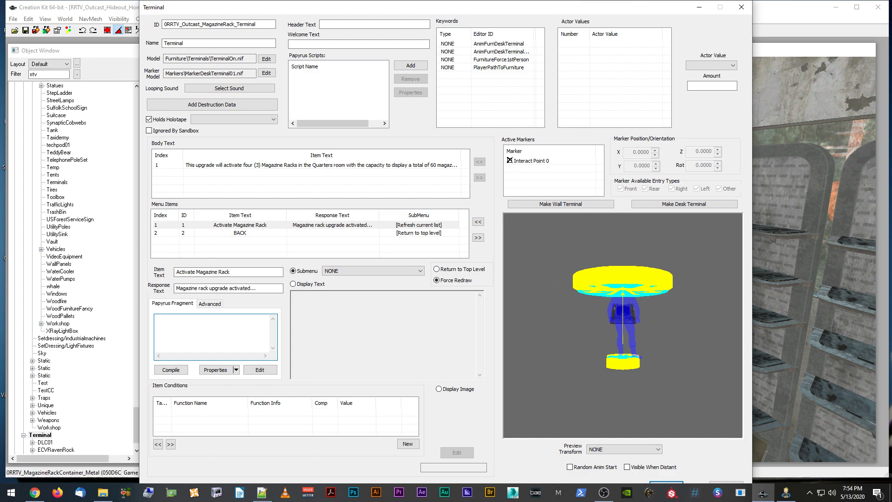
key(alt+Tab)
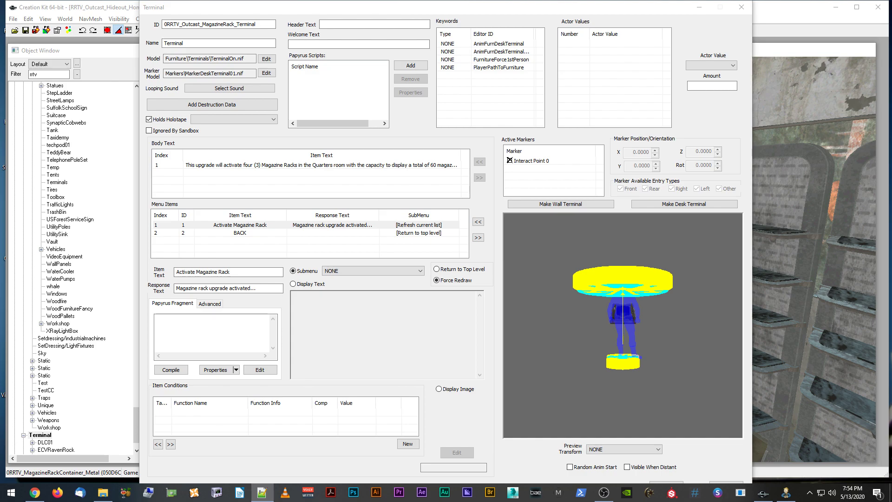
click(215, 369)
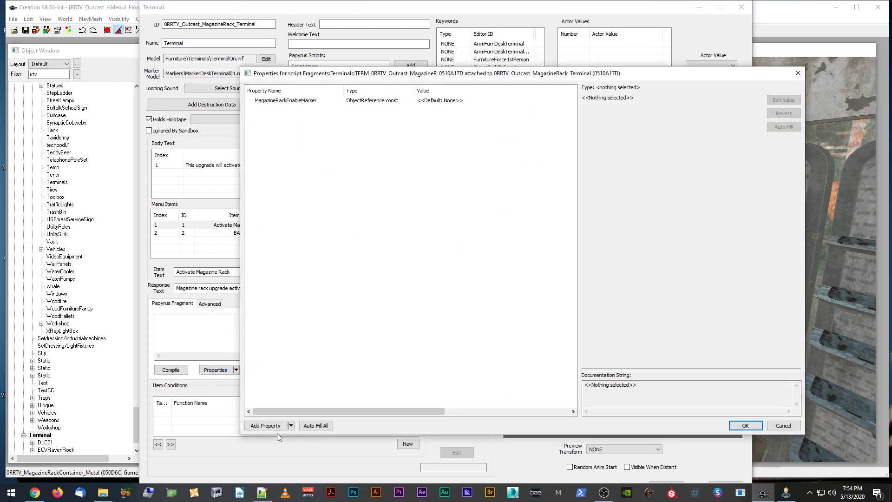
click(274, 426)
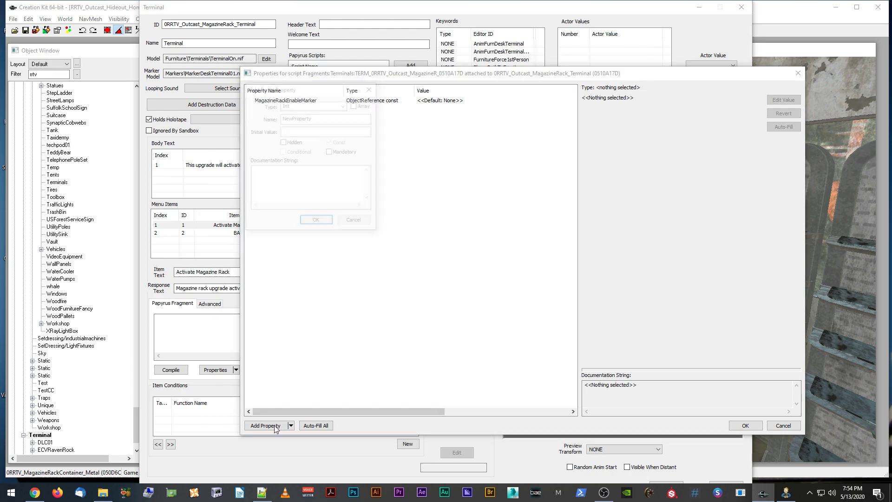
click(344, 105)
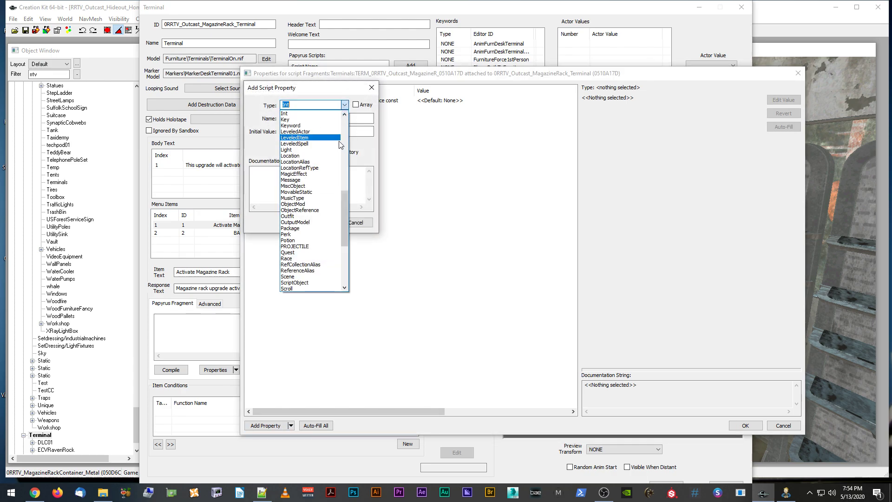
click(291, 180)
text(UpgradeAlreadyActiveMessage)
click(316, 222)
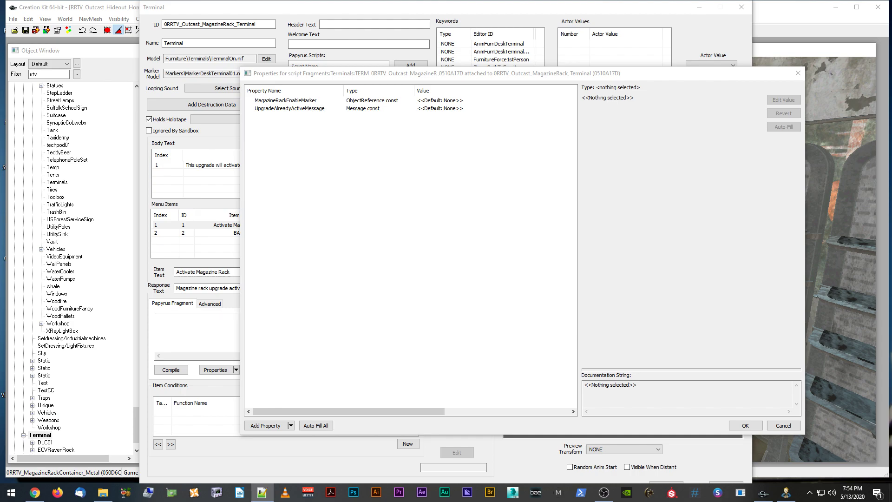
Add a property of type Sound named OBJLunchboxKidsRobotBuild to the fragment script and select it to check its value.
click(474, 154)
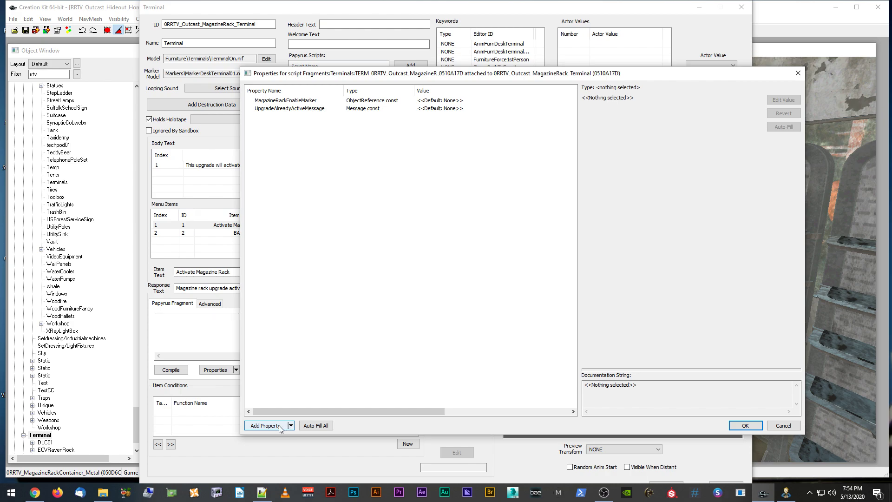
click(266, 425)
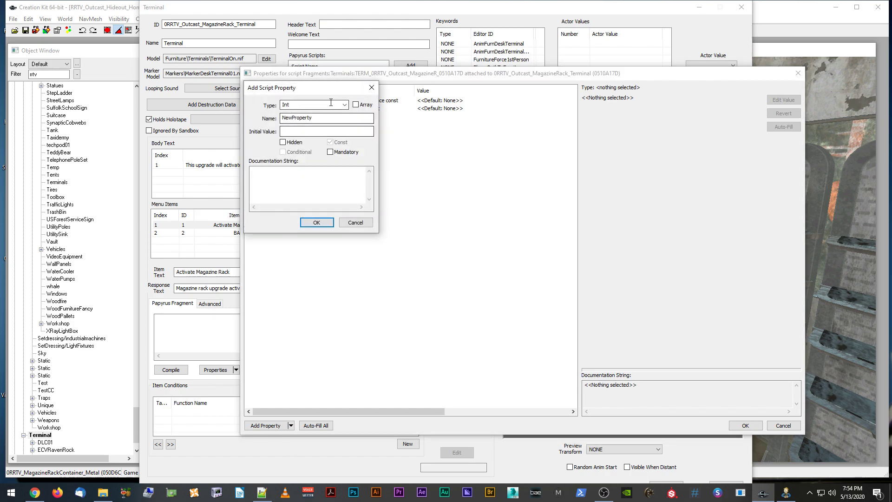
click(346, 107)
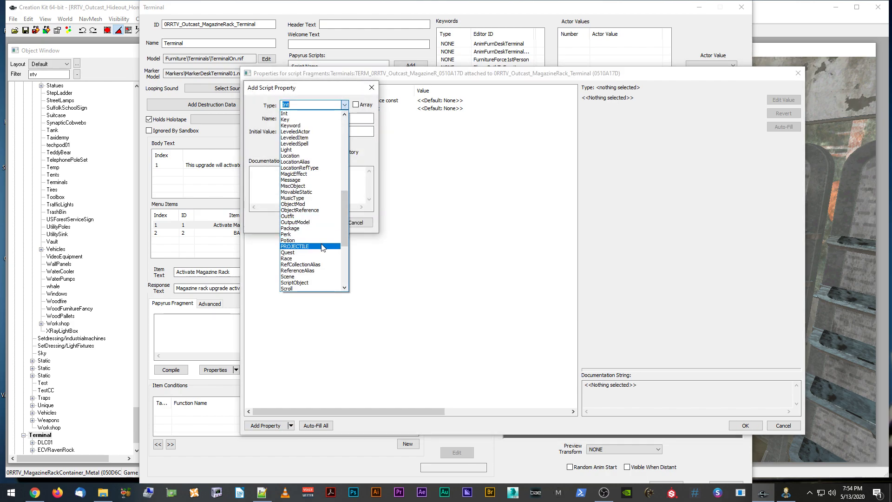
scroll(316, 272, down, 1)
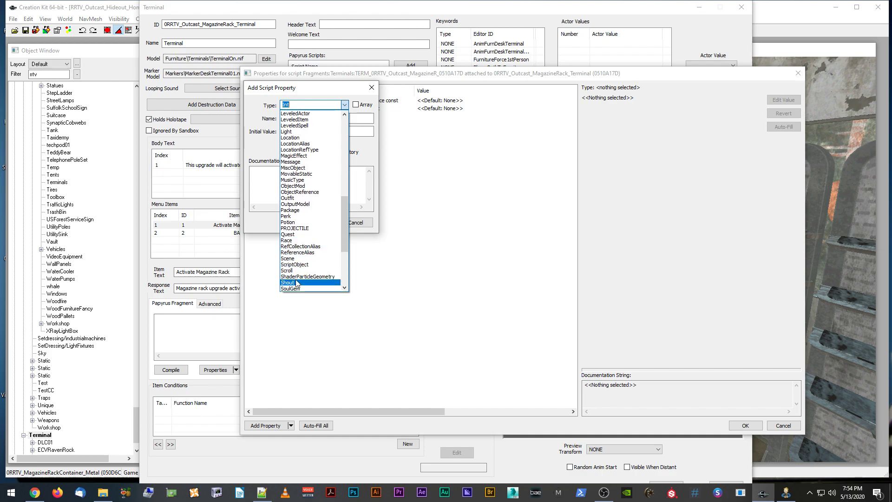
drag(342, 234, 341, 246)
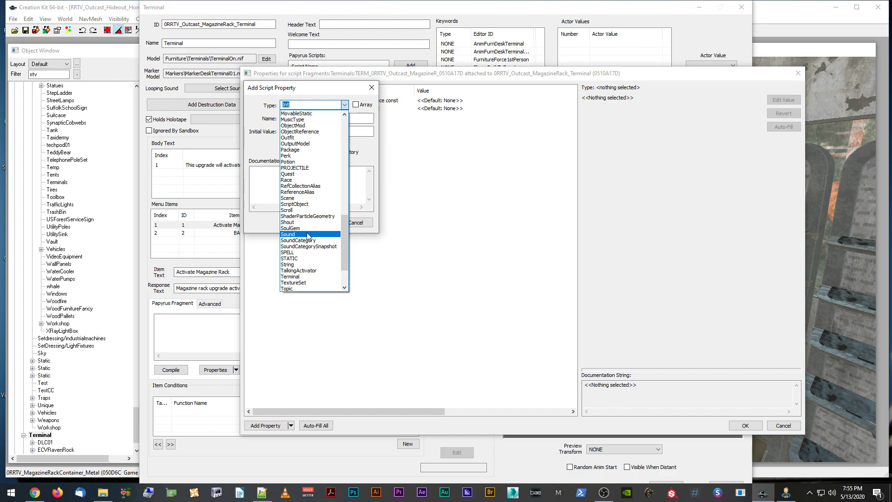
click(306, 234)
double_click(328, 119)
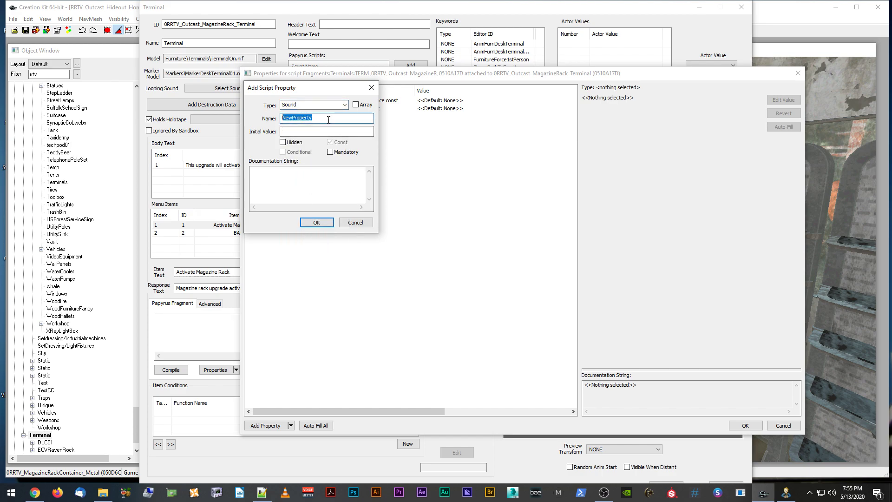
text(OBJLunchboxKidsRobotBuild)
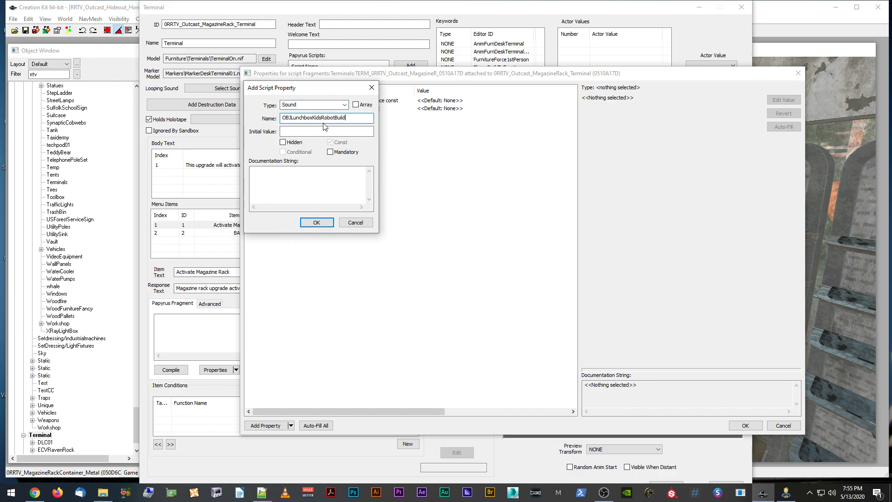
click(316, 223)
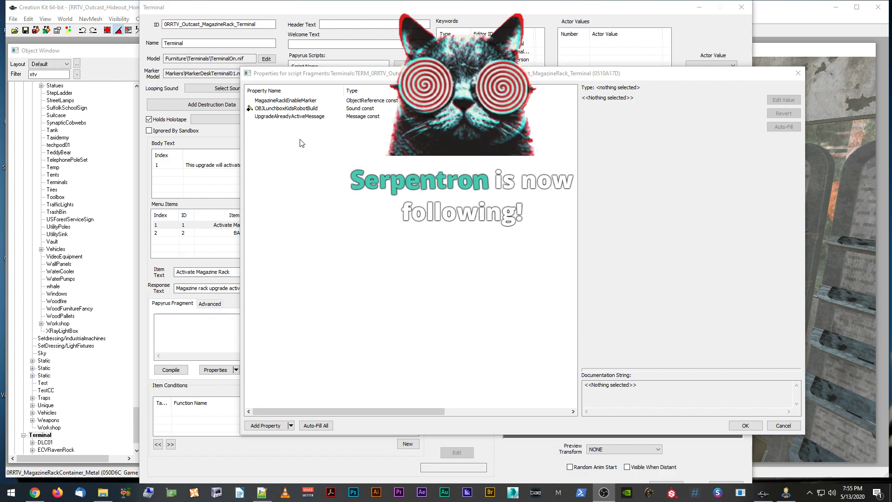
click(306, 108)
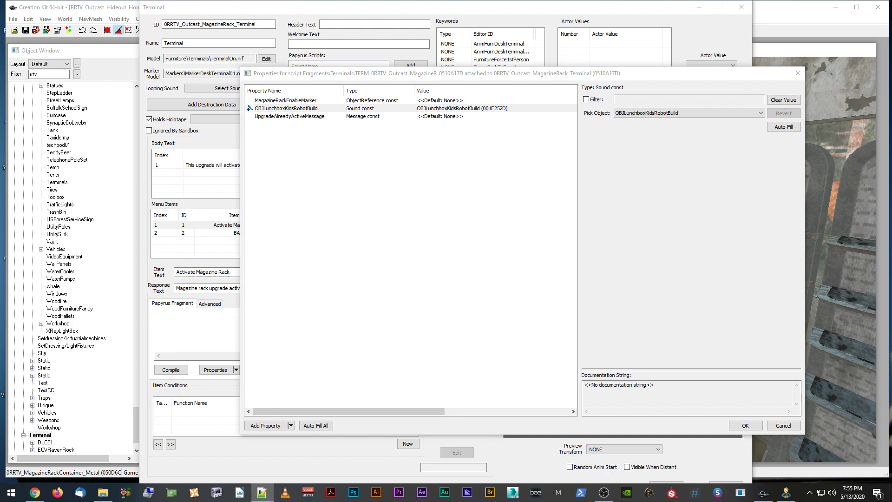
Add a property of type Message named RackCompleteMessage to the fragment script.
click(402, 167)
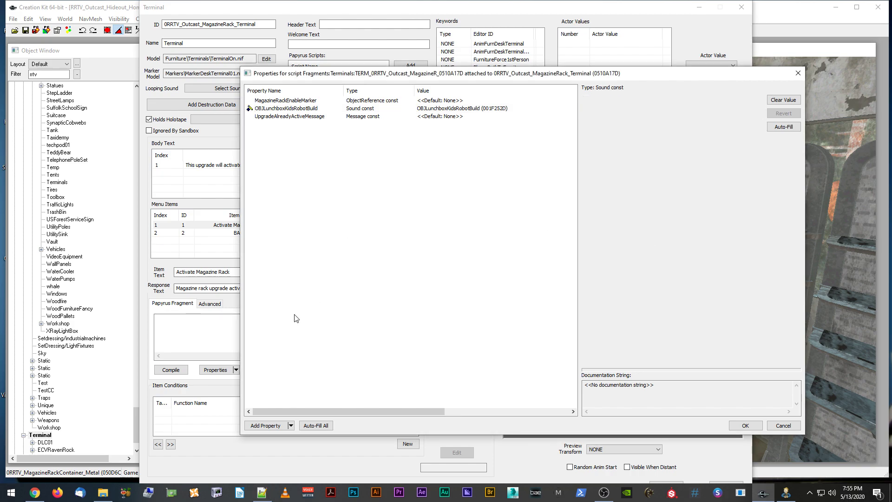
click(263, 425)
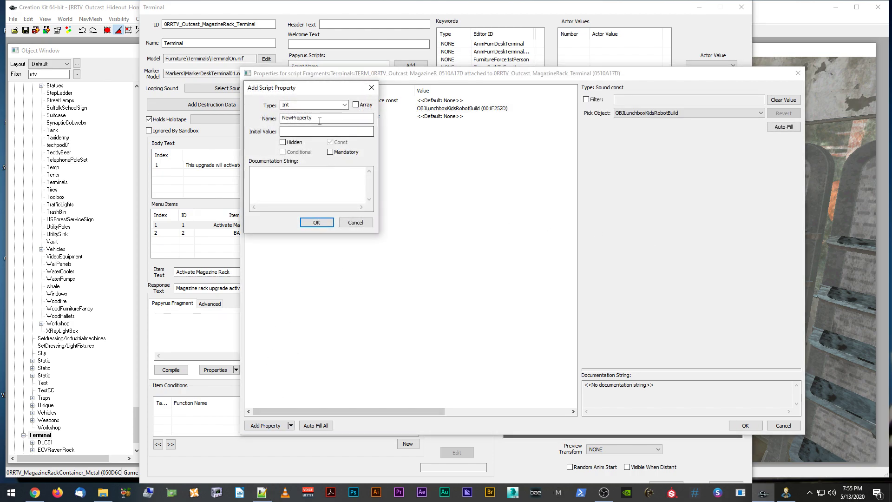
click(344, 104)
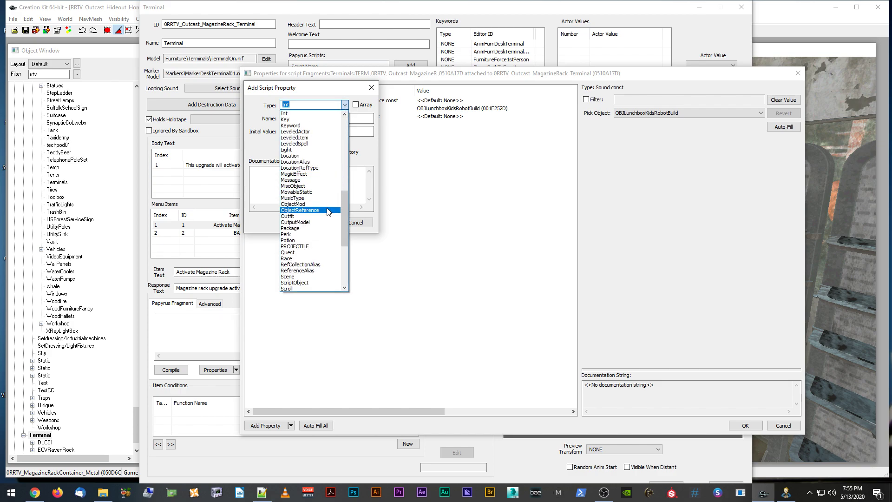
click(292, 203)
double_click(316, 118)
text(RackCompleteMessage)
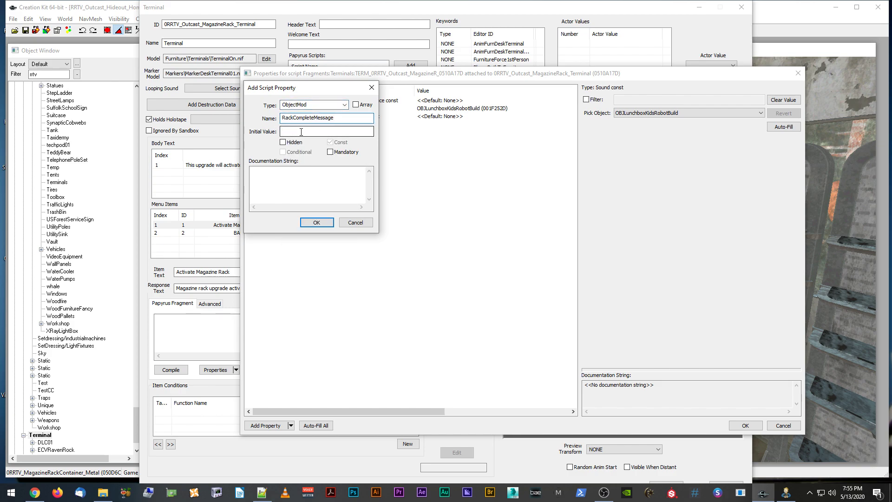
click(344, 105)
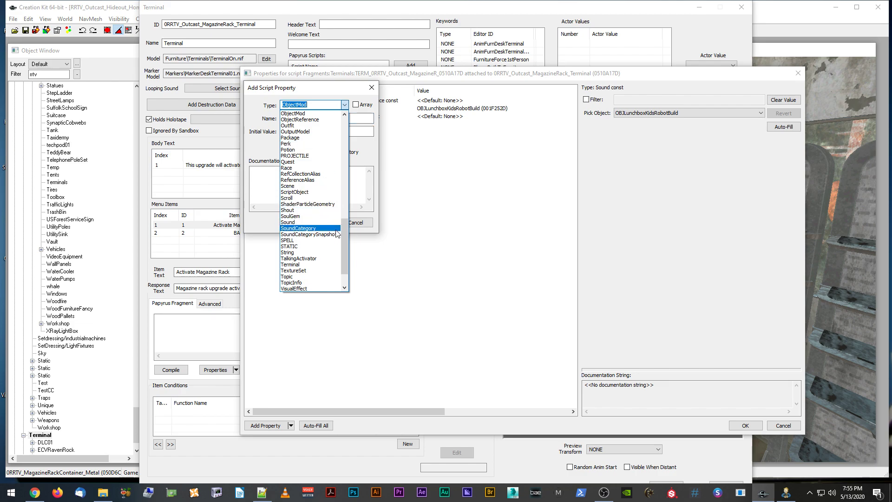
scroll(330, 209, up, 2)
scroll(329, 203, up, 1)
click(297, 149)
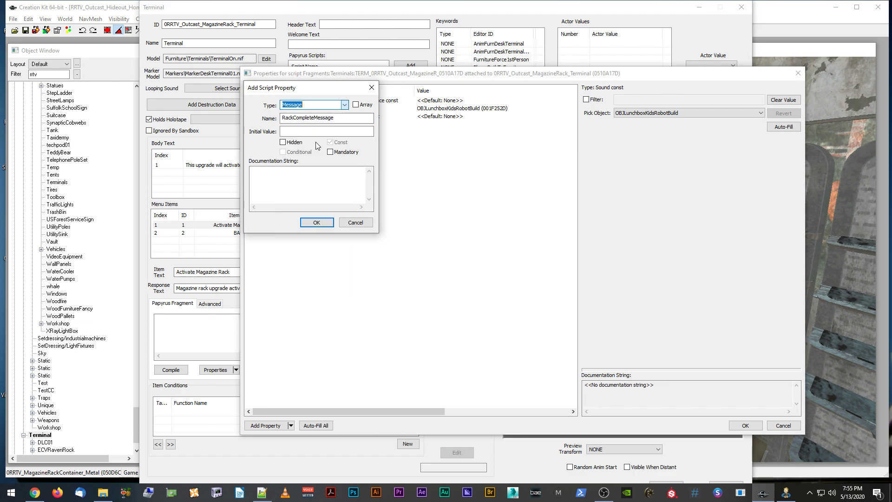
click(316, 222)
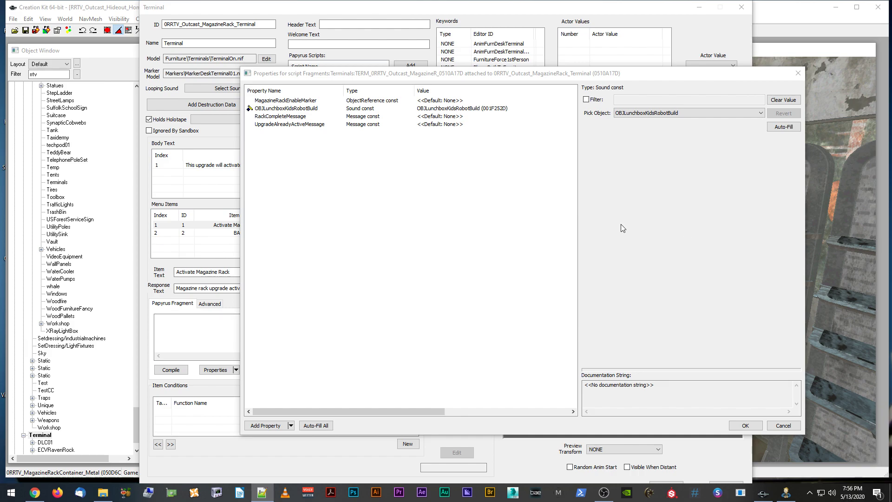
click(268, 426)
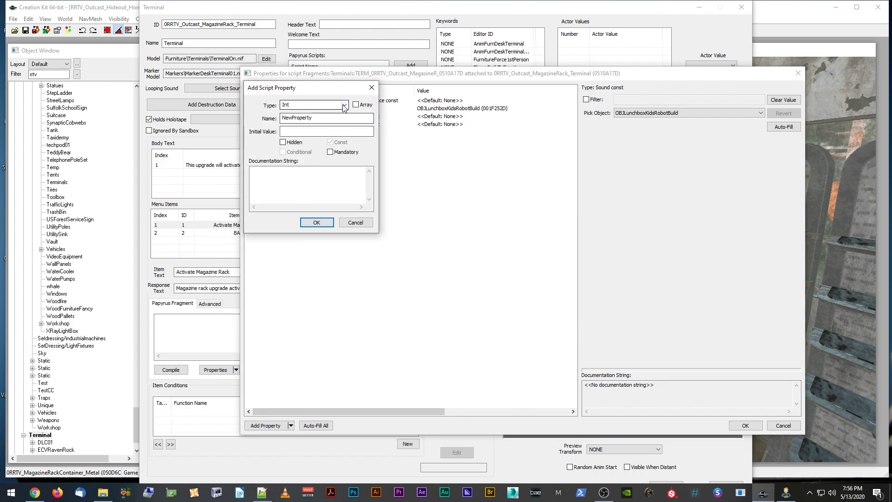
click(344, 106)
drag(344, 218, 334, 174)
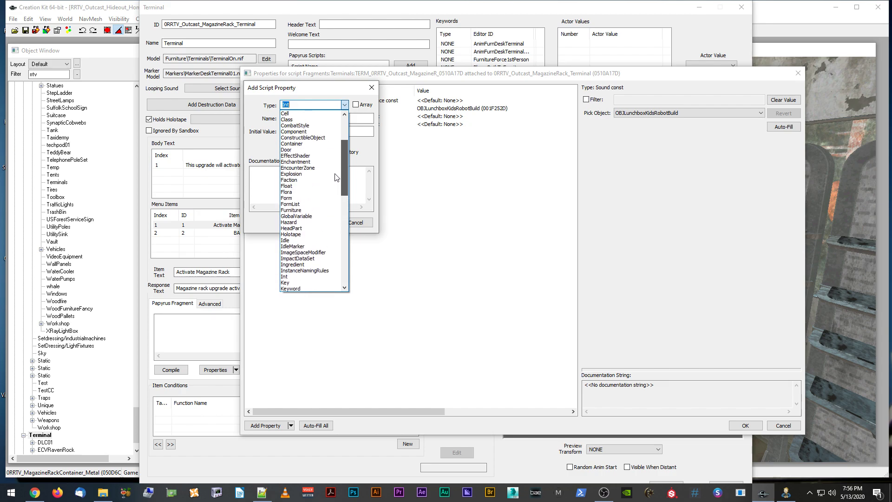
click(375, 152)
click(356, 222)
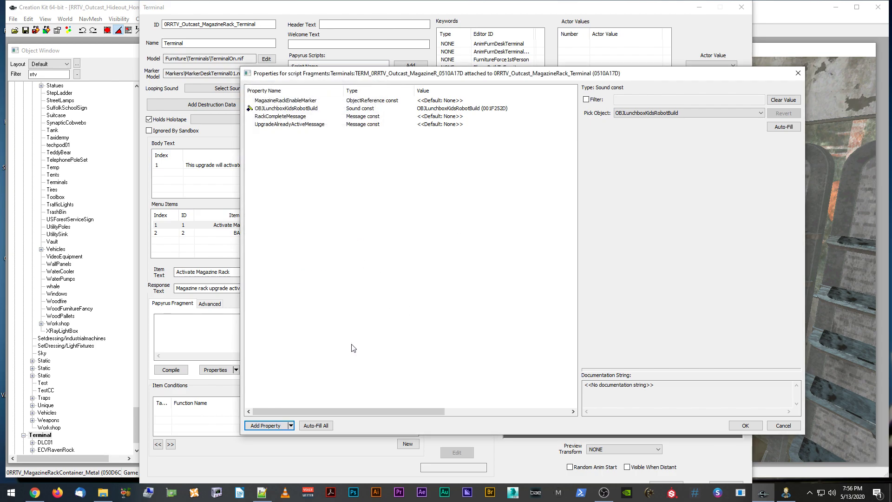
Accept the script properties and the terminal's changes, and save the plugin.
click(745, 426)
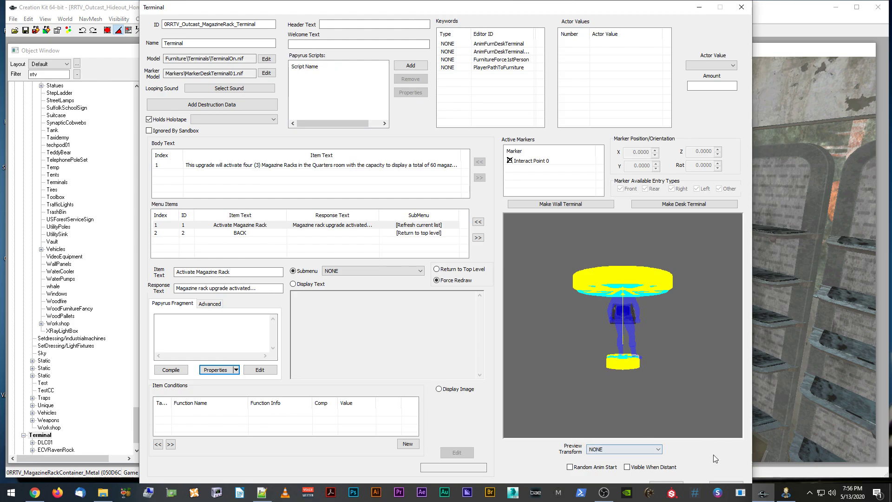
click(666, 484)
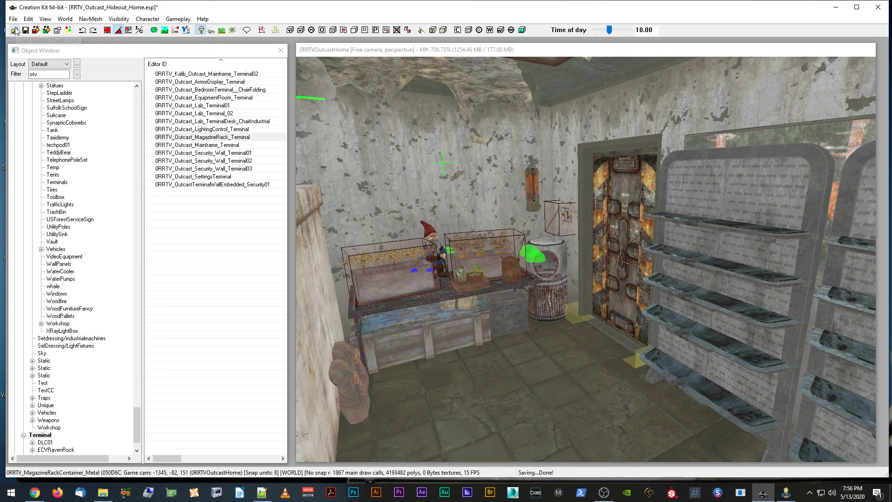
click(26, 30)
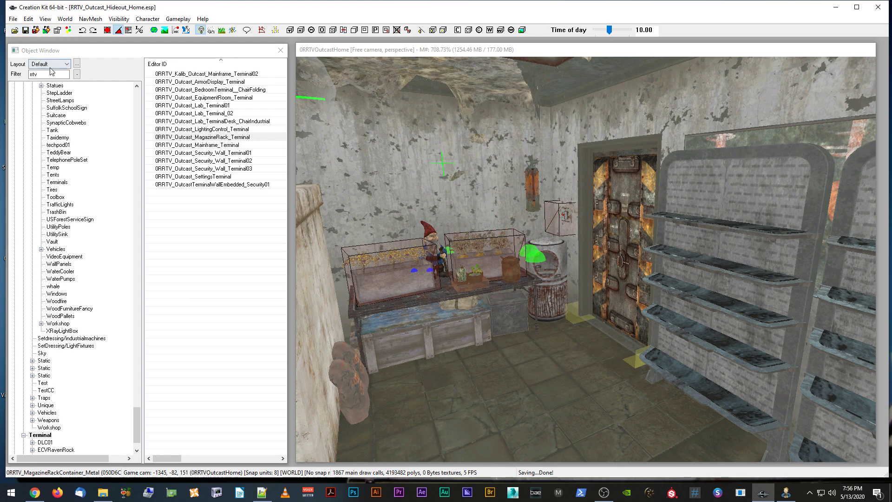
Filter all objects for c_Steel_scrap and inspect the steel scrap item's record.
drag(52, 73, 16, 74)
text(c_Steel_scrap)
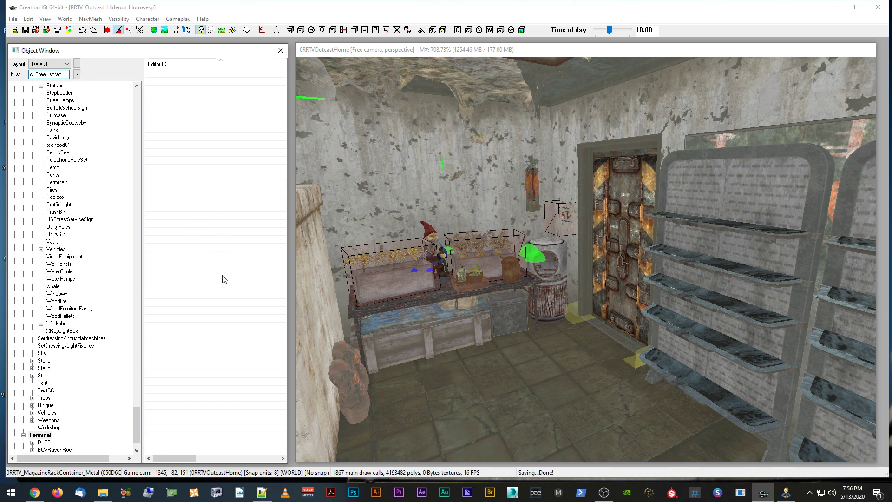
scroll(138, 447, down, 2)
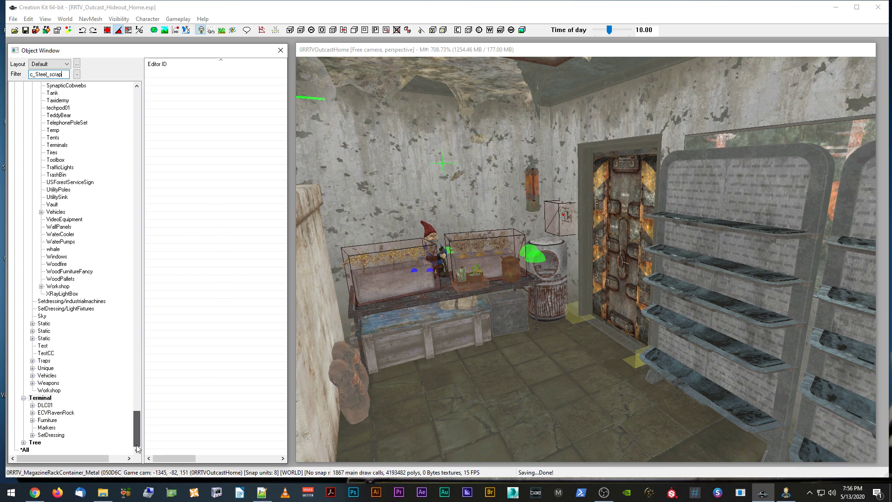
click(25, 449)
click(168, 76)
double_click(167, 75)
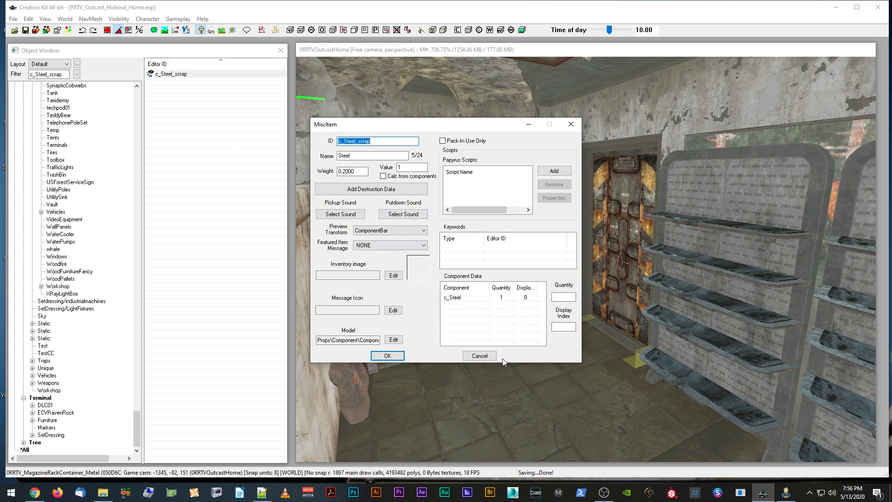
click(396, 354)
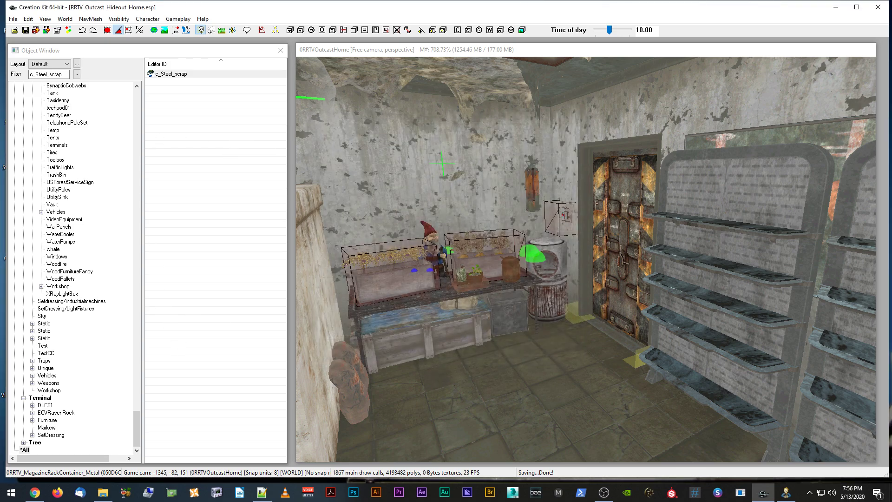
key(alt+Tab)
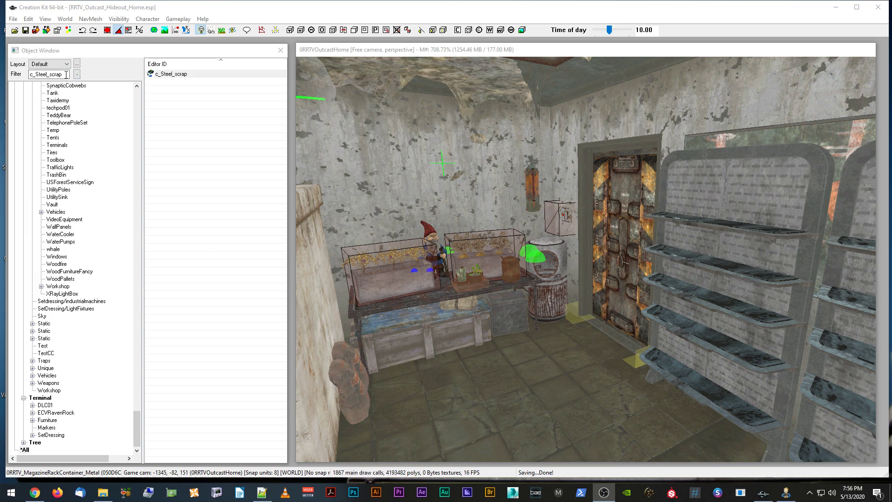
Filter the object list for rrtv and list the matching terminal records.
drag(66, 75, 21, 77)
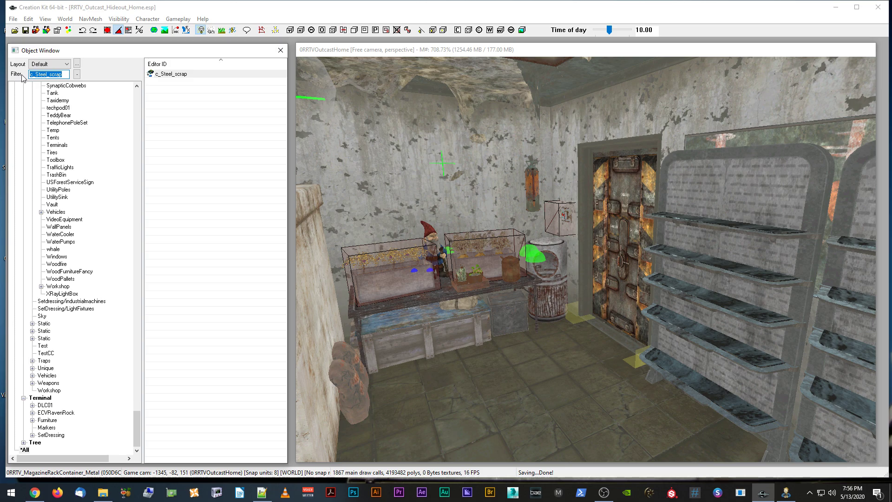
text(n)
text(rtv)
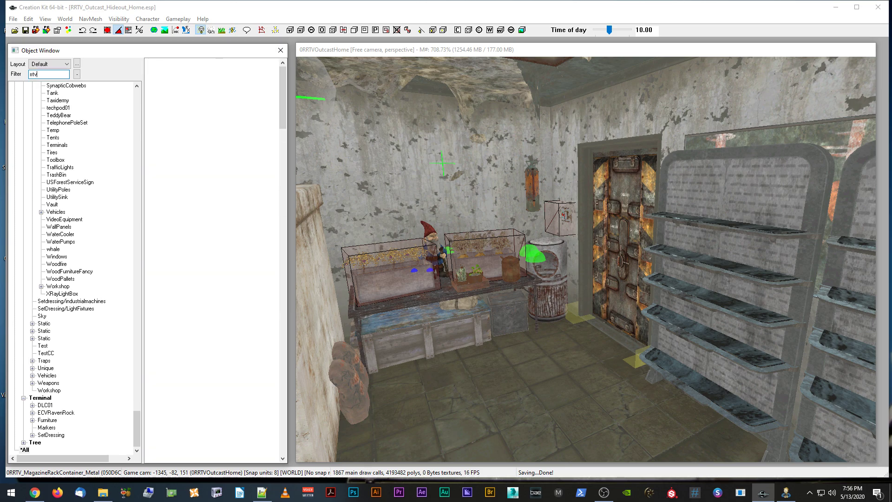
click(40, 397)
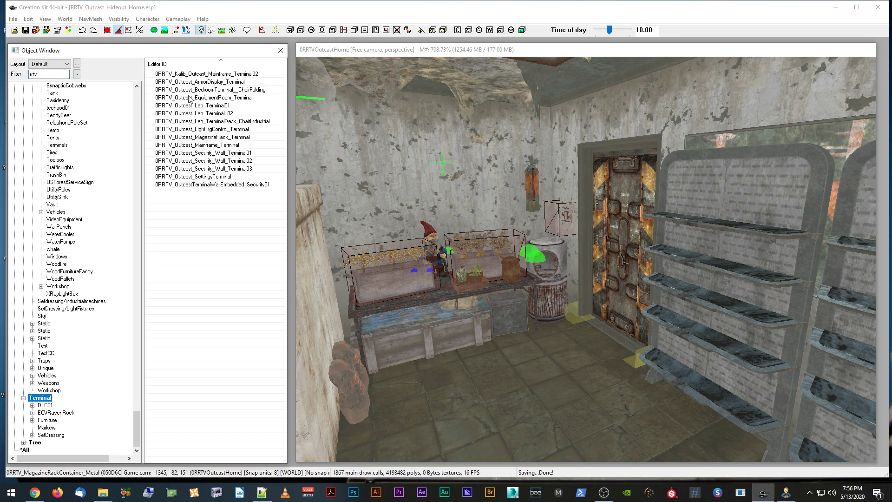
double_click(204, 74)
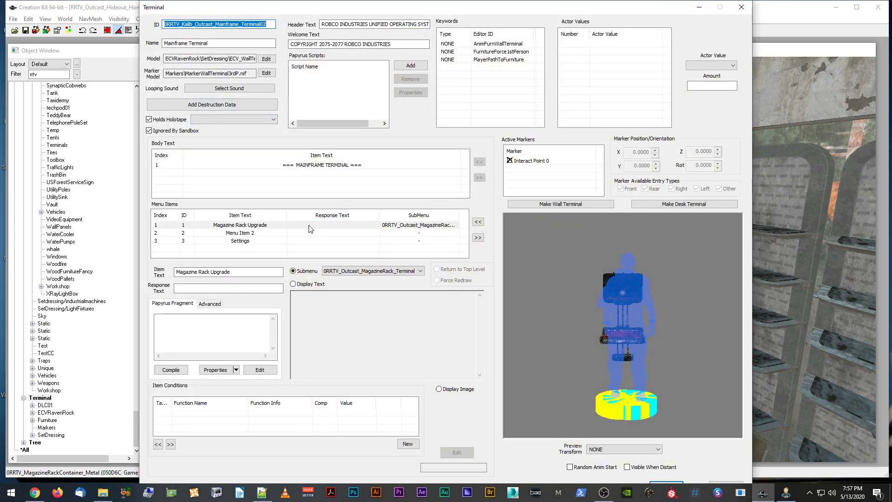
click(257, 225)
click(211, 370)
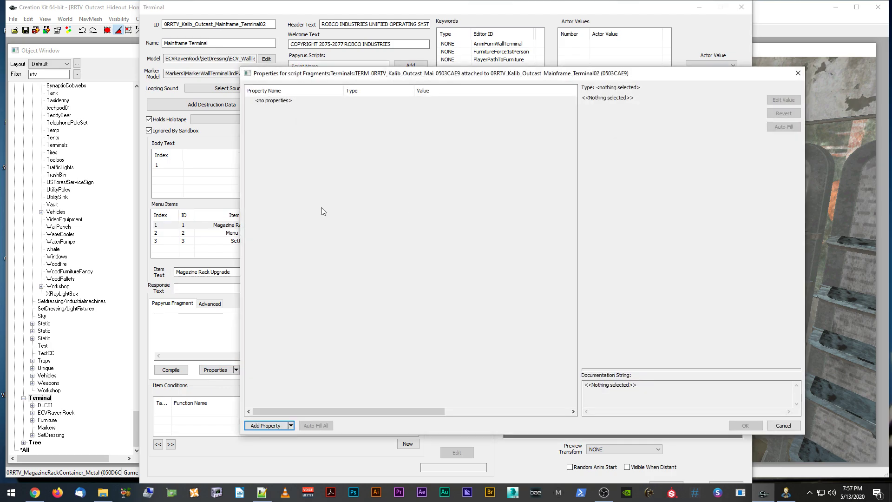
click(783, 426)
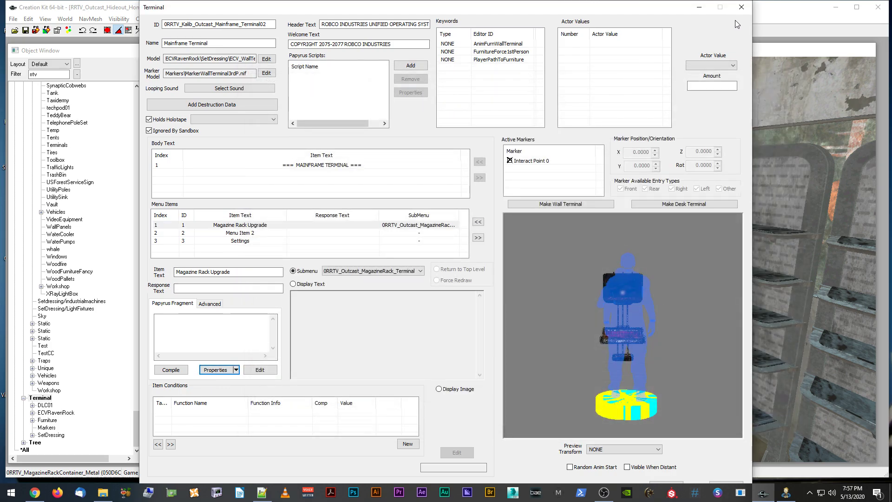
click(741, 7)
Add a MiscObject property named c_Steel_scrap to the 0RRTV_Outcast_MagazineRack_Terminal fragment script and fill its value with c_Steel_scrap.
double_click(220, 137)
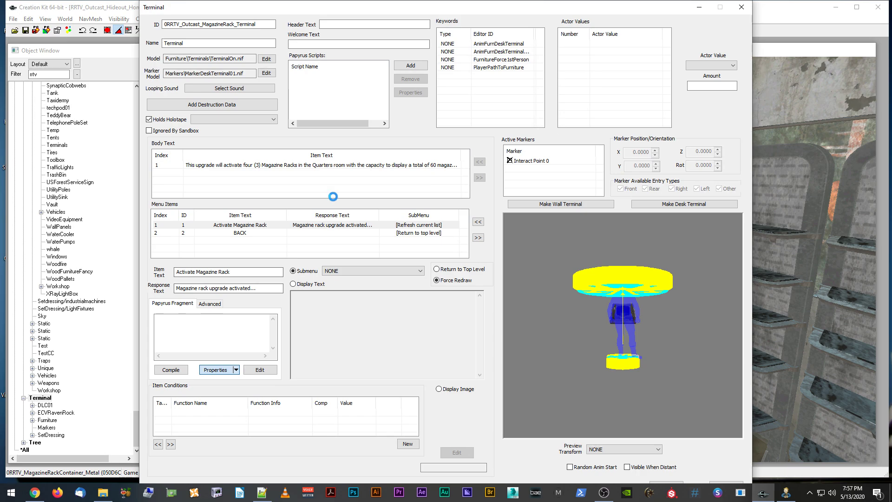
key(Return)
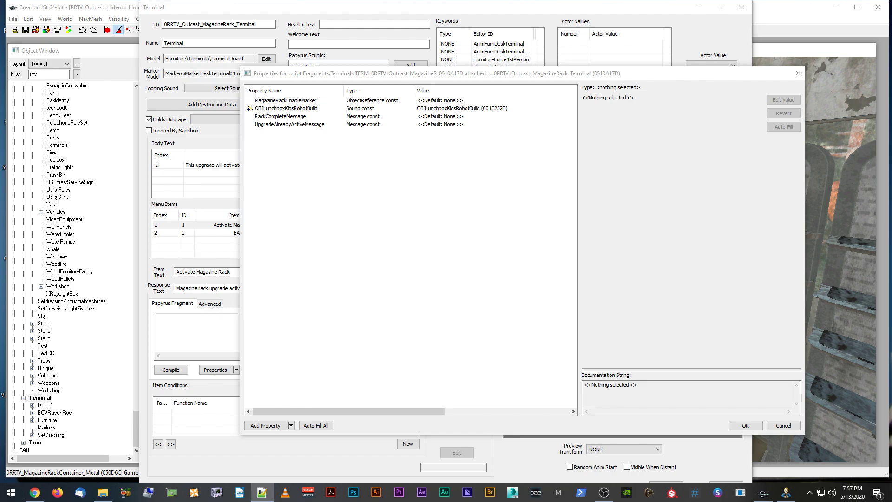
click(278, 424)
click(344, 105)
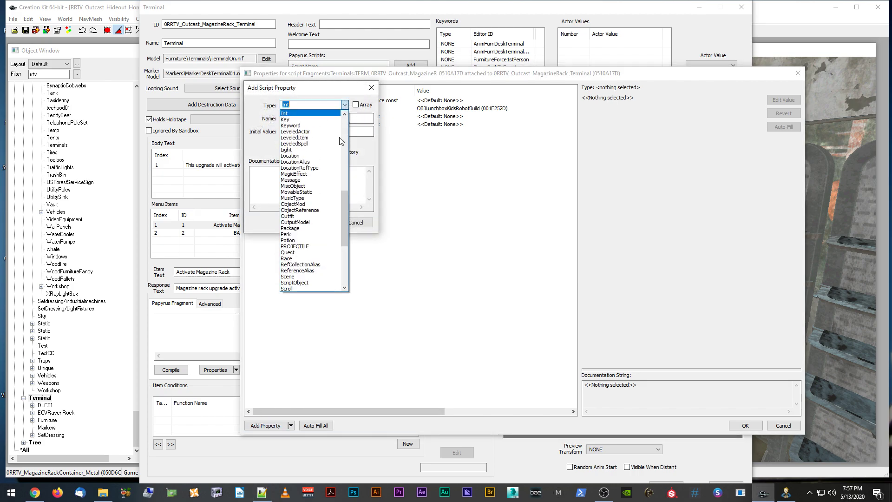
click(319, 186)
double_click(316, 118)
text(c_Steel_scrap)
click(317, 222)
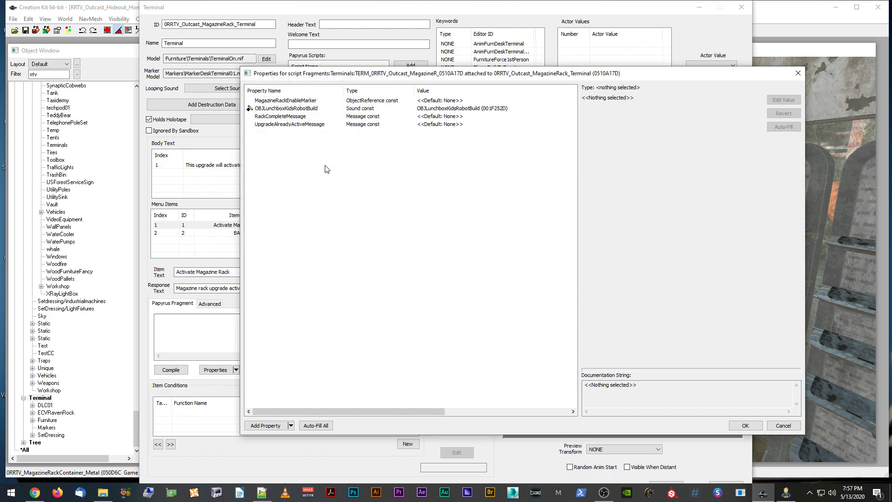
click(298, 103)
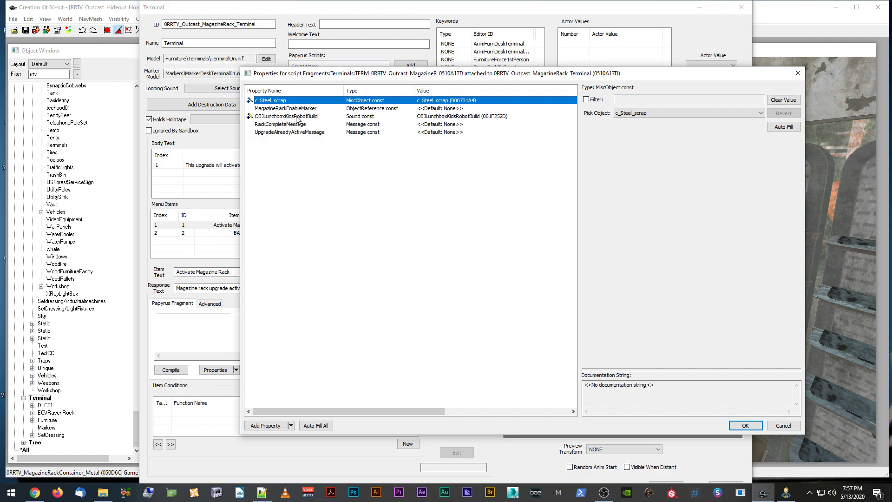
click(334, 117)
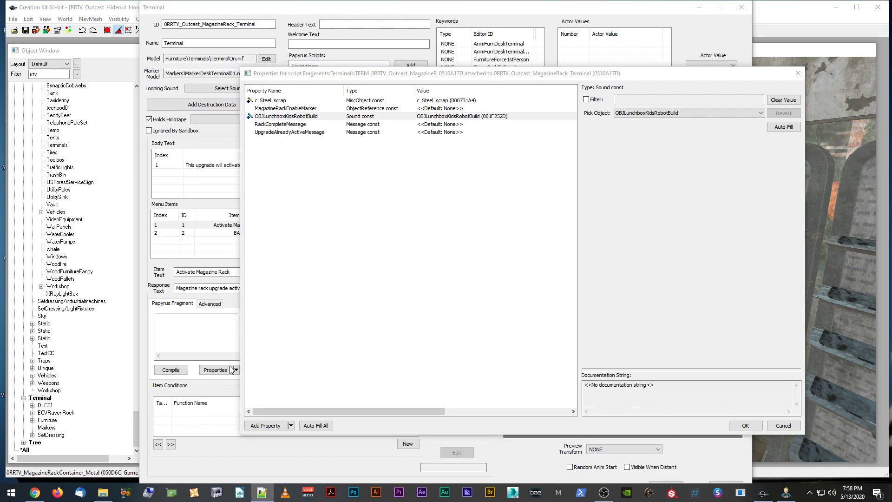
Add a MiscObject property named c_Aluminum_scrap to the fragment script and fill its value with c_Aluminum_scrap.
click(265, 425)
click(345, 105)
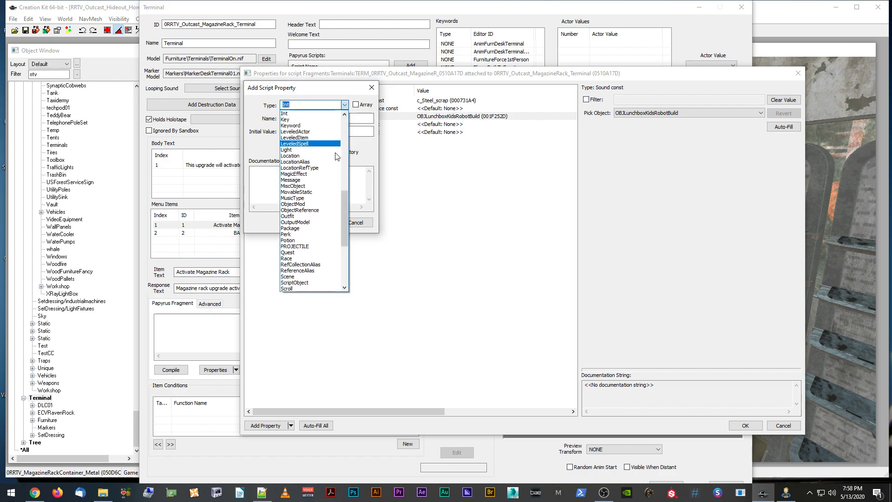
click(322, 187)
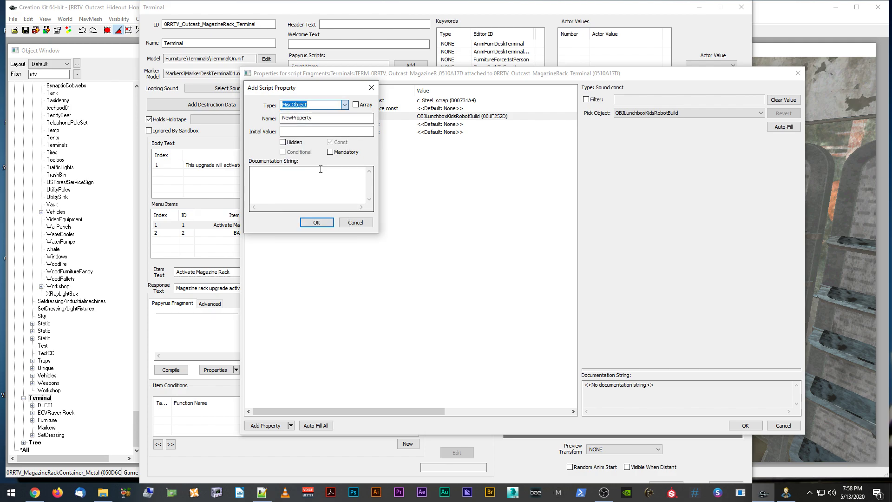
text(c_Aluminum_scrap)
key(Return)
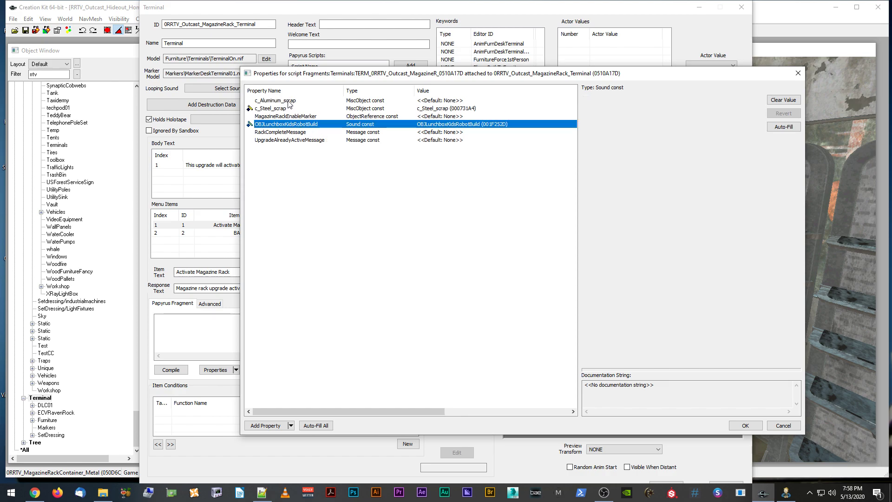
click(543, 233)
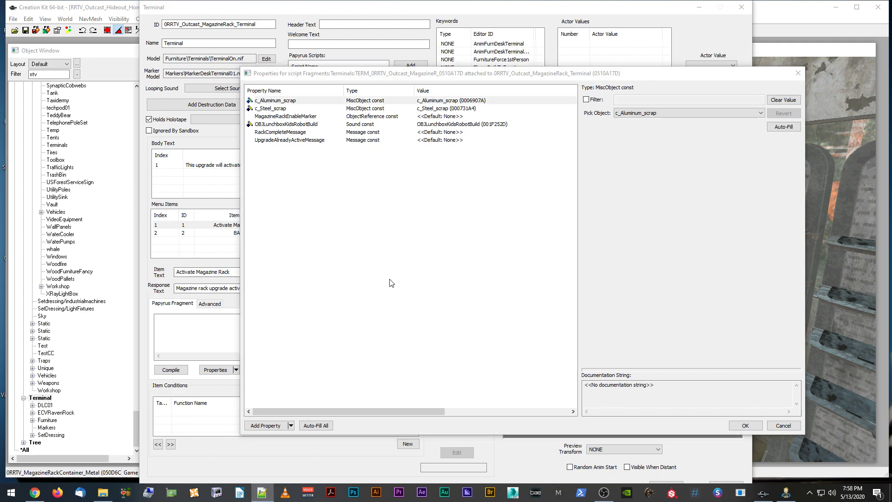
Add a MiscObject property named c_Adhesive_scrap to the fragment script and fill its value with c_Adhesive_scrap.
click(269, 426)
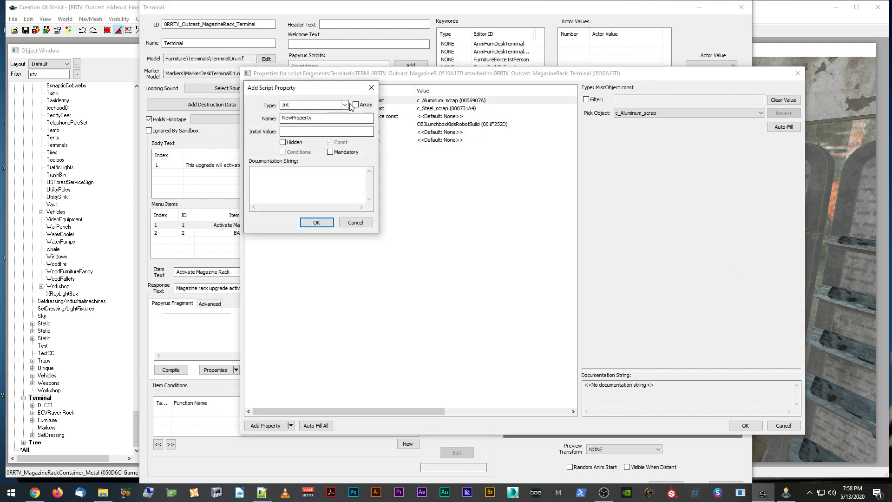
click(325, 105)
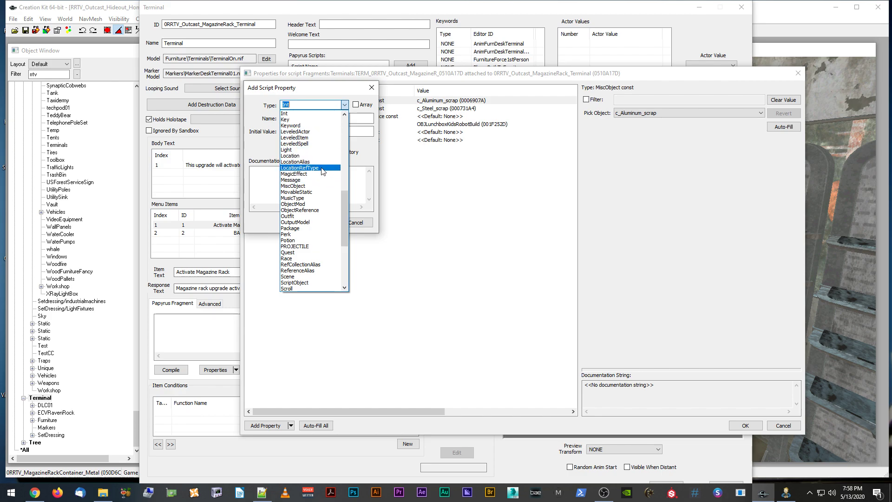
click(319, 186)
key(Tab)
text(c_Adhesive)
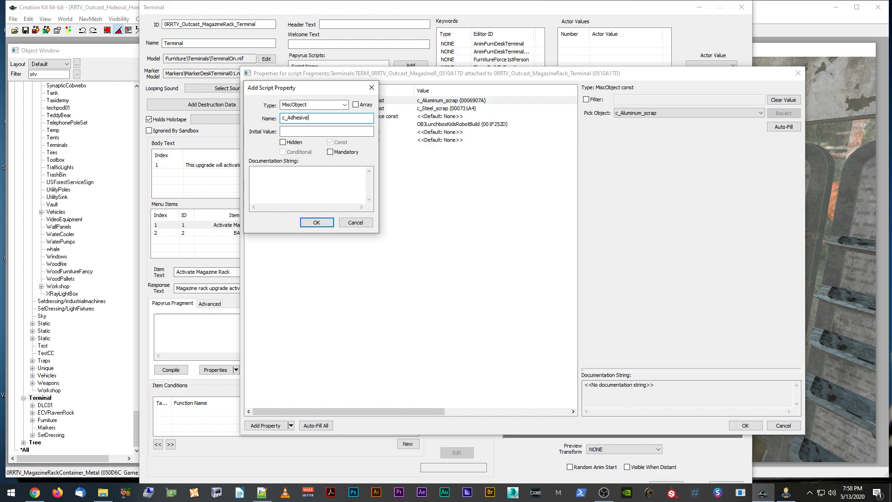
key(alt+Tab)
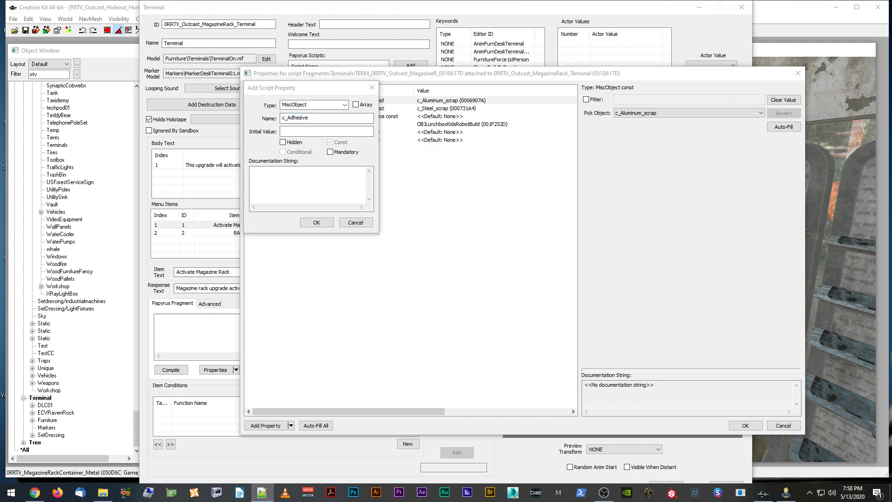
key(alt+Tab)
key(End)
text(_scrap)
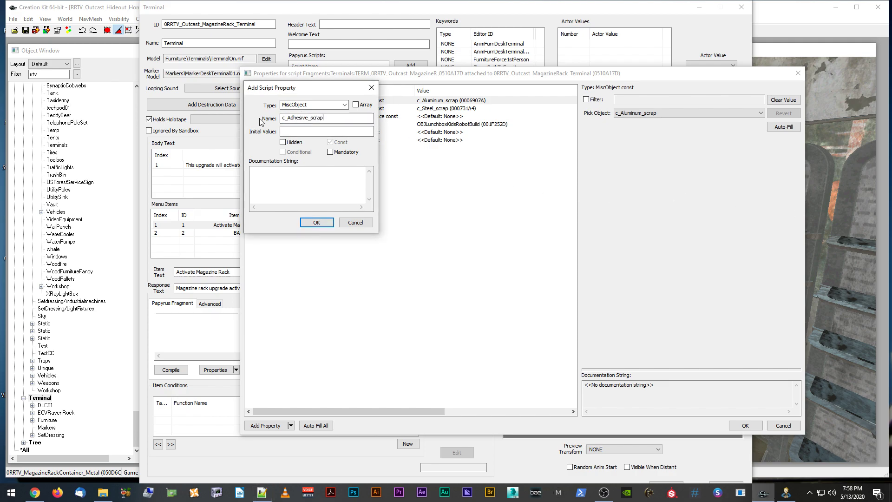
click(323, 224)
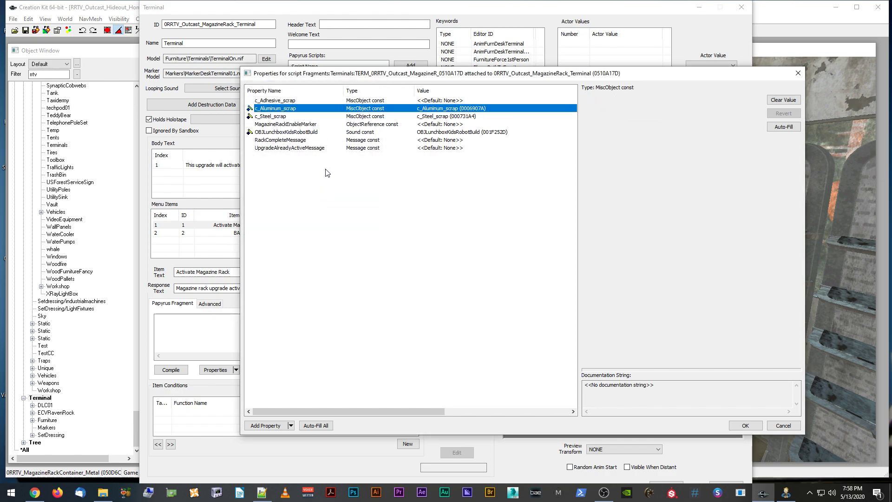
click(366, 101)
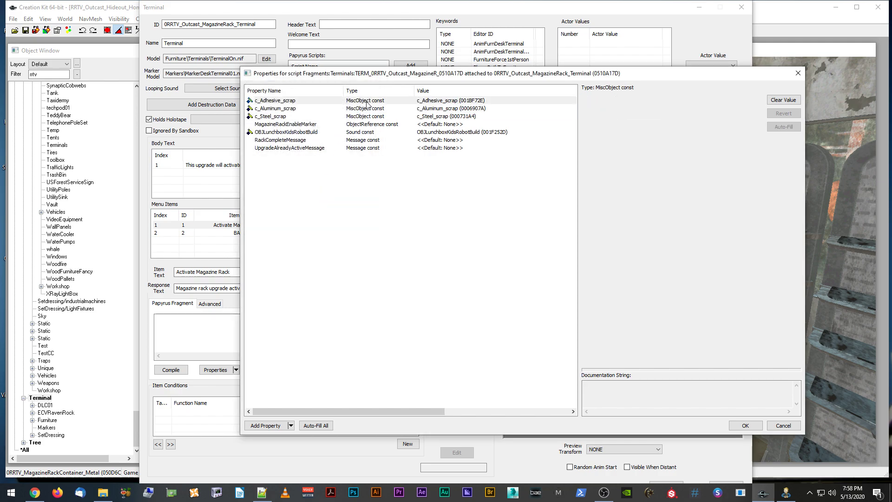
Accept the new scrap properties and the terminal's changes, and save the plugin.
click(734, 424)
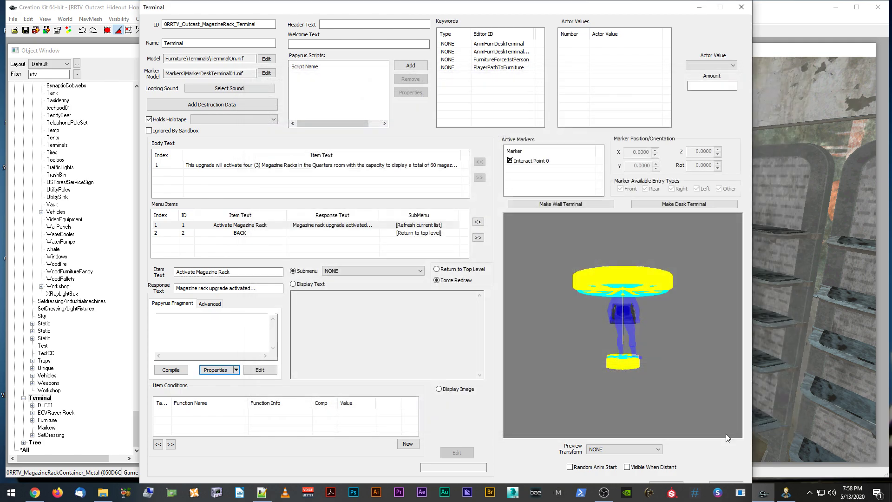
click(664, 482)
click(25, 30)
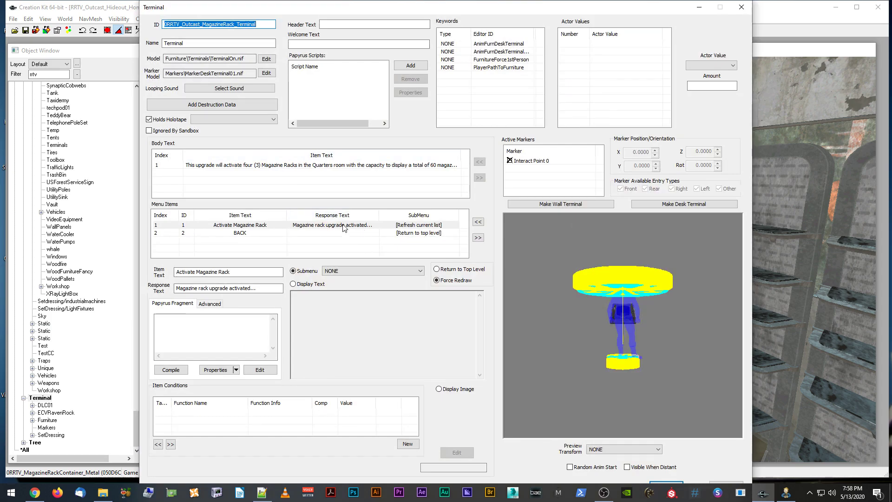
Paste the prepared script into the Papyrus fragment of the Activate Magazine Rack menu item and try to compile it.
click(241, 225)
click(215, 370)
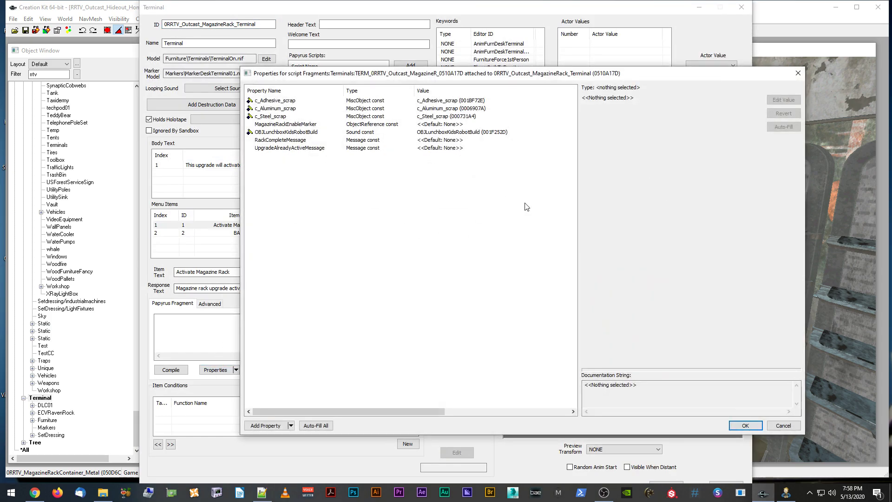
key(alt+Tab)
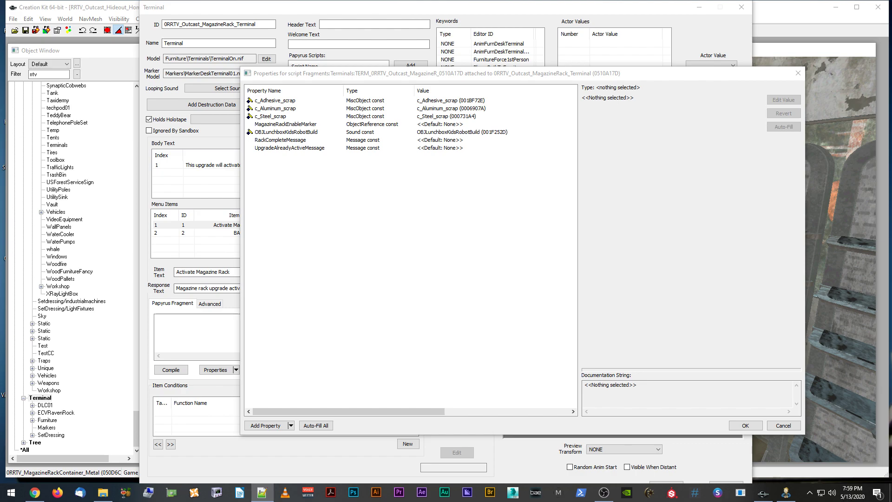
click(783, 426)
click(218, 327)
key(ctrl+v)
click(170, 369)
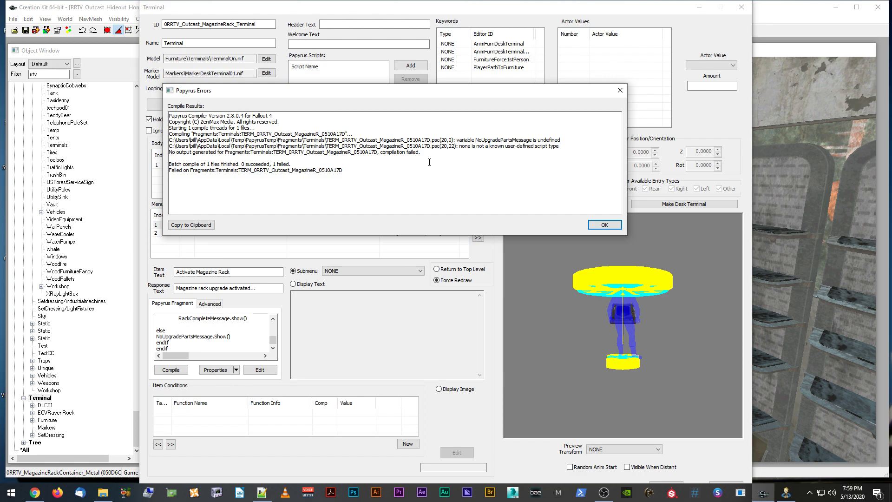
Dismiss the compile results and clear all script text from the Activate Magazine Rack fragment.
click(620, 90)
click(240, 339)
key(ctrl+a)
key(Delete)
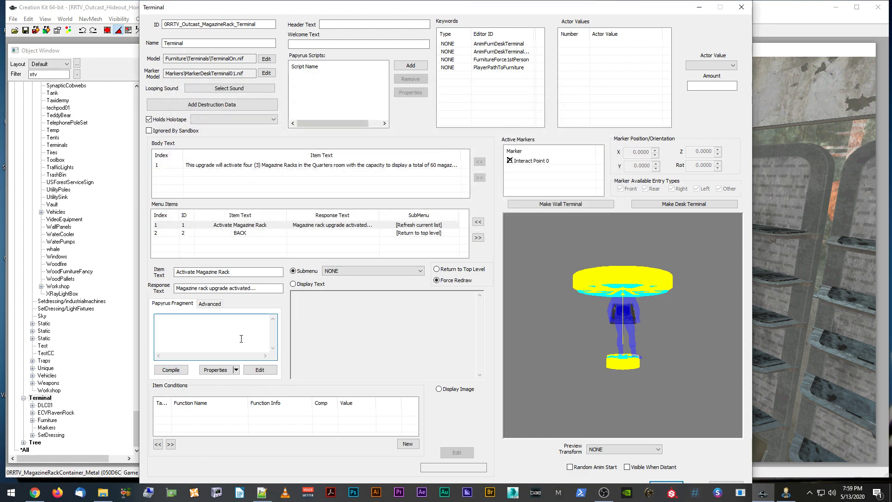
Check the fragment's MagazineRackEnableMarker, RackCompleteMessage and UpgradeAlreadyActiveMessage properties against the prepared script.
key(alt+Tab)
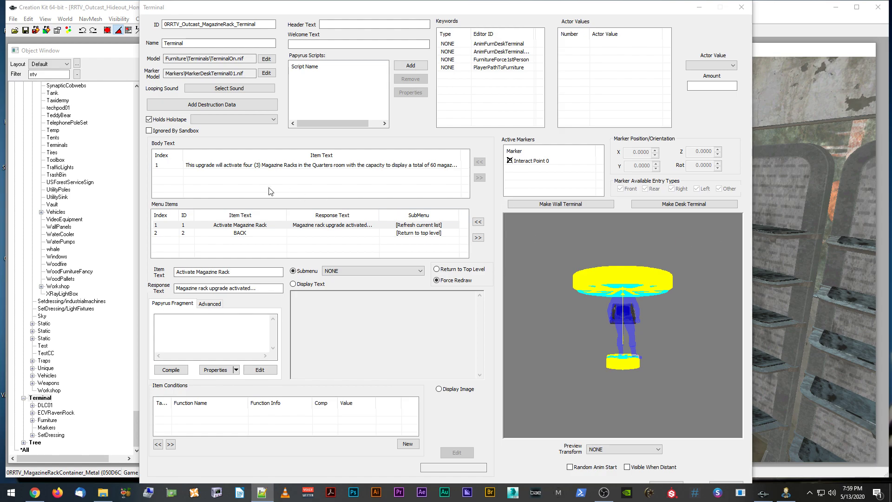
click(302, 225)
click(215, 369)
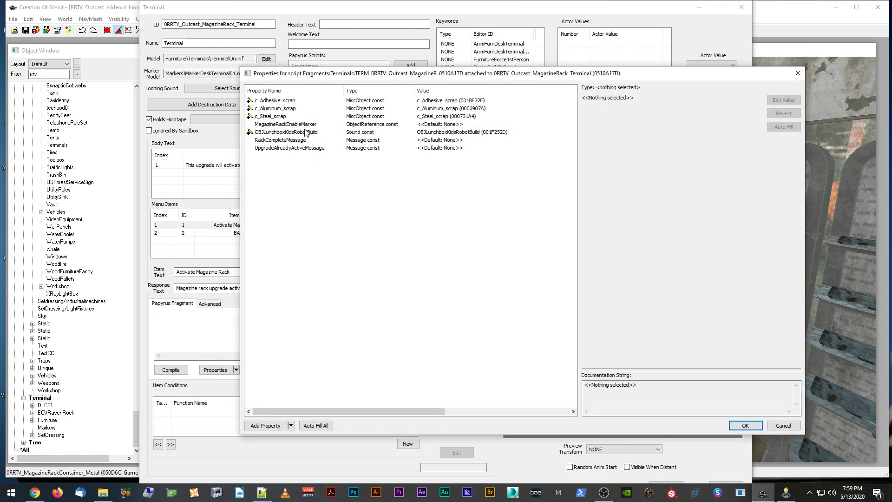
click(303, 125)
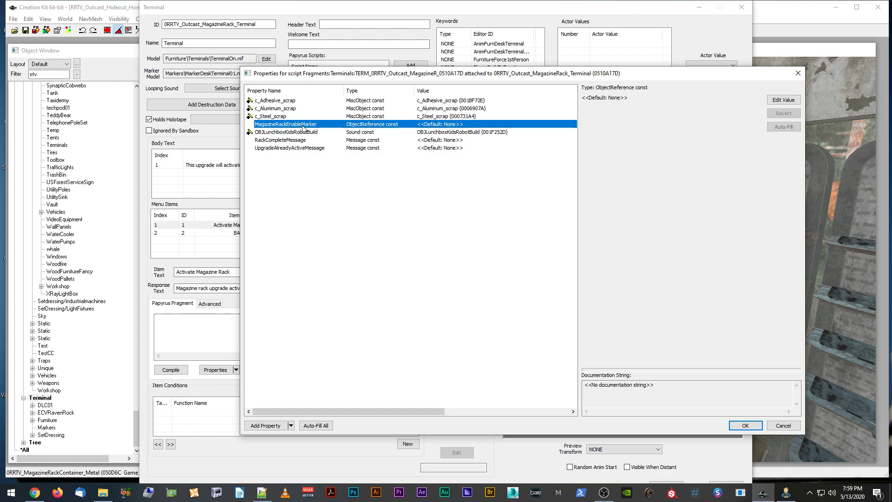
click(287, 148)
click(285, 141)
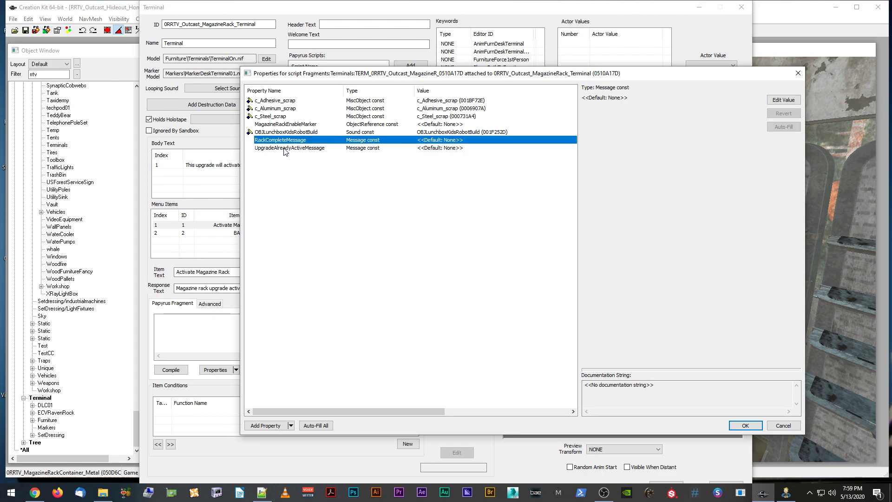
click(284, 149)
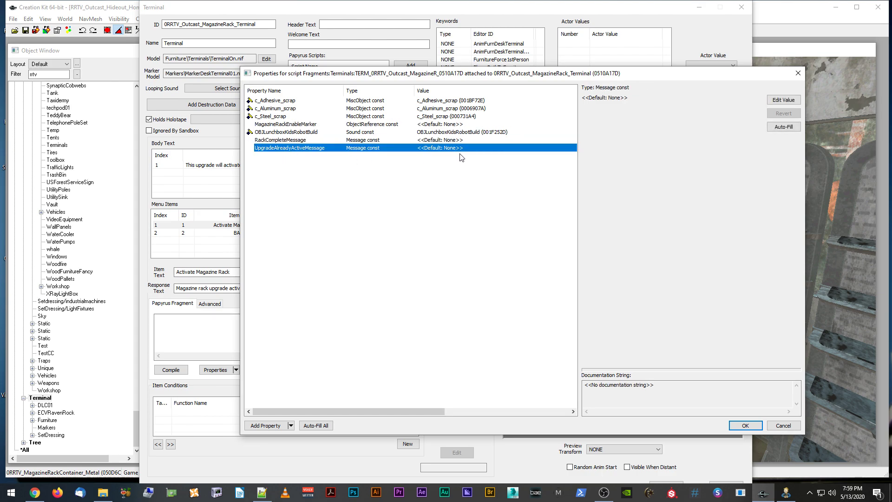
key(alt+Tab)
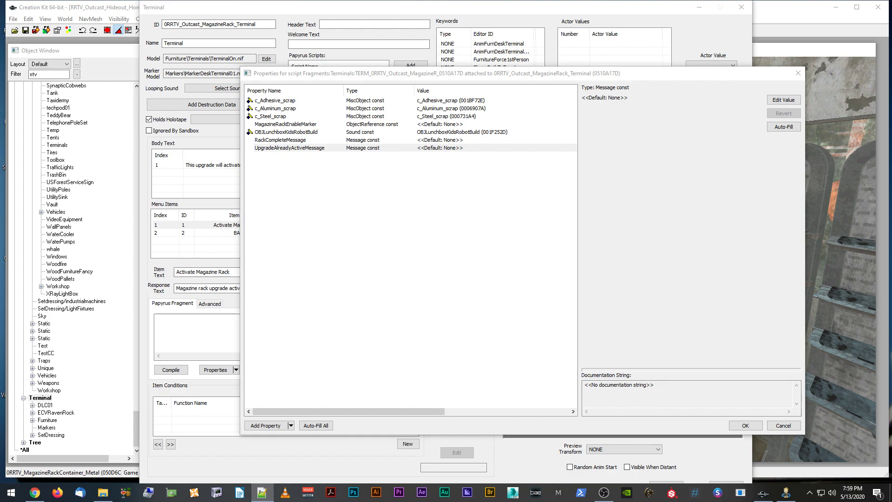
Add a Message script property named NoUpgradePartsMessage to the Activate Magazine Rack fragment and accept the property list.
click(781, 425)
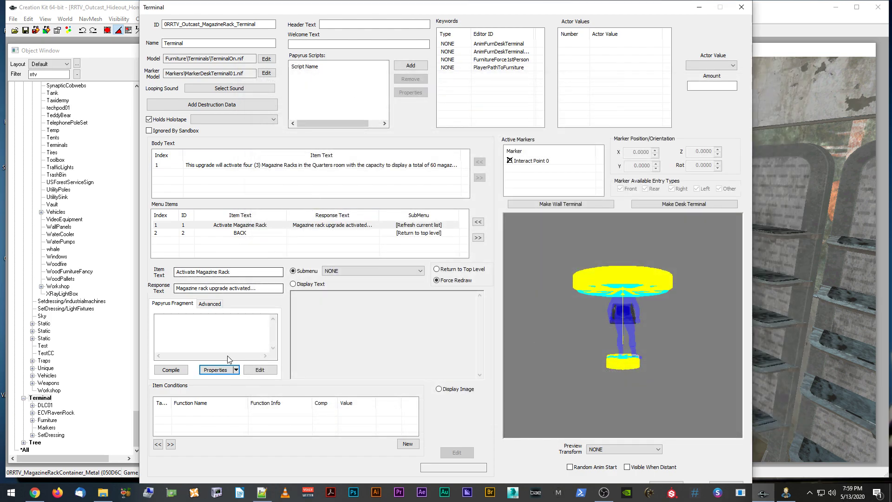
click(214, 369)
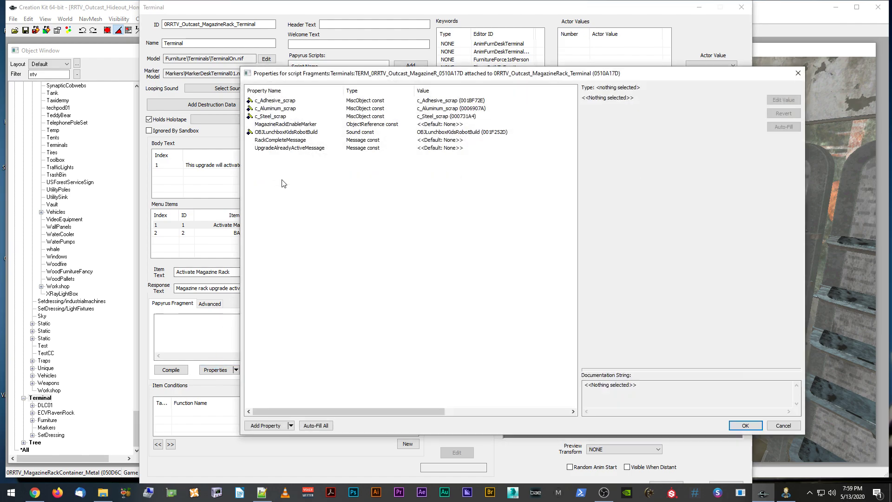
click(265, 425)
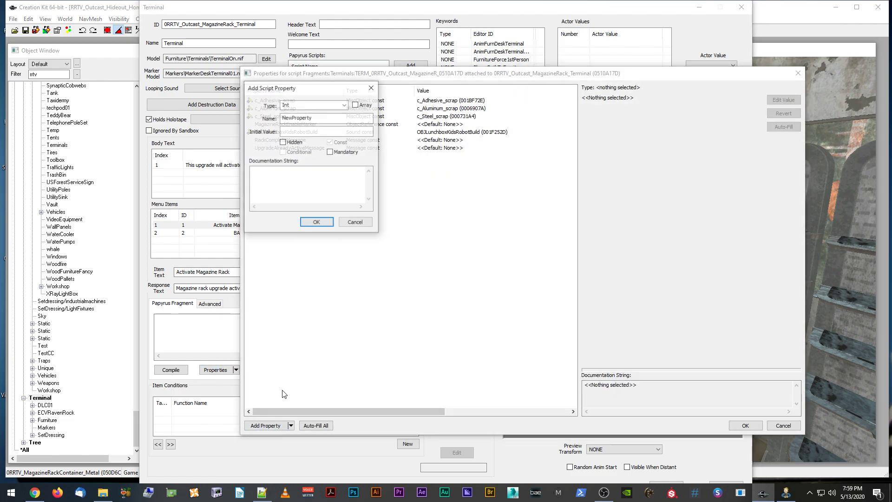
click(321, 105)
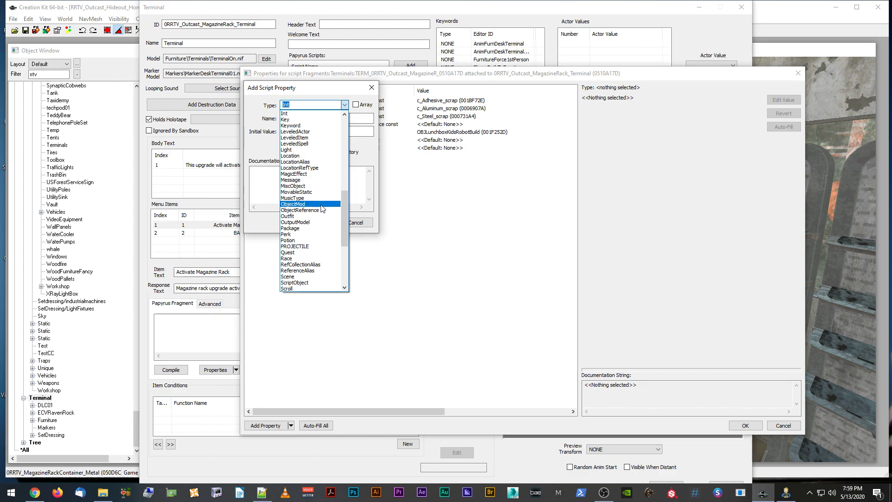
click(305, 180)
key(Tab)
key(End)
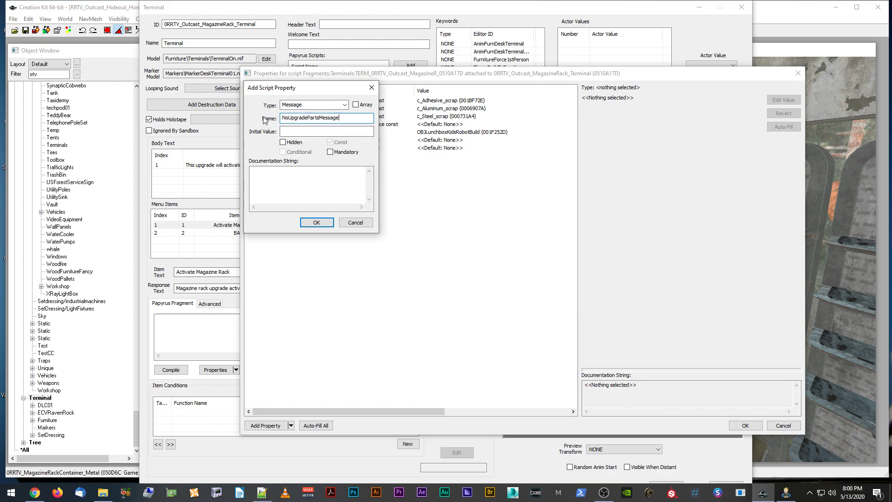
click(316, 222)
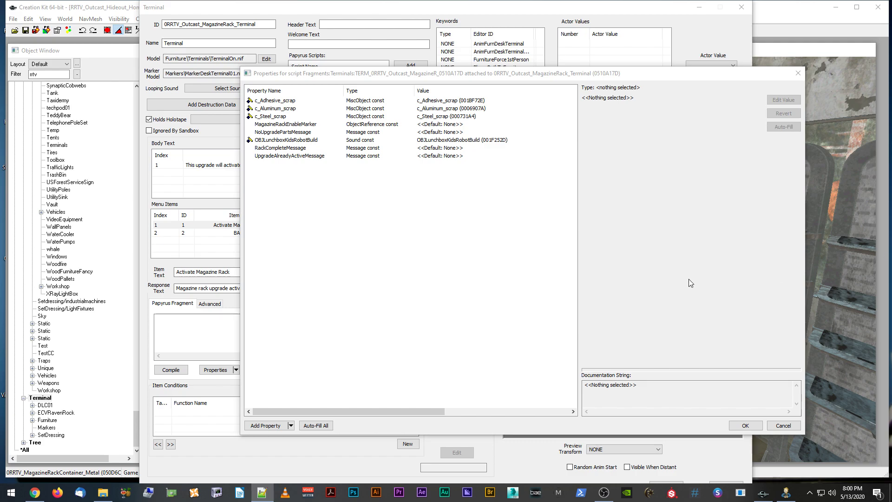
click(739, 422)
click(743, 424)
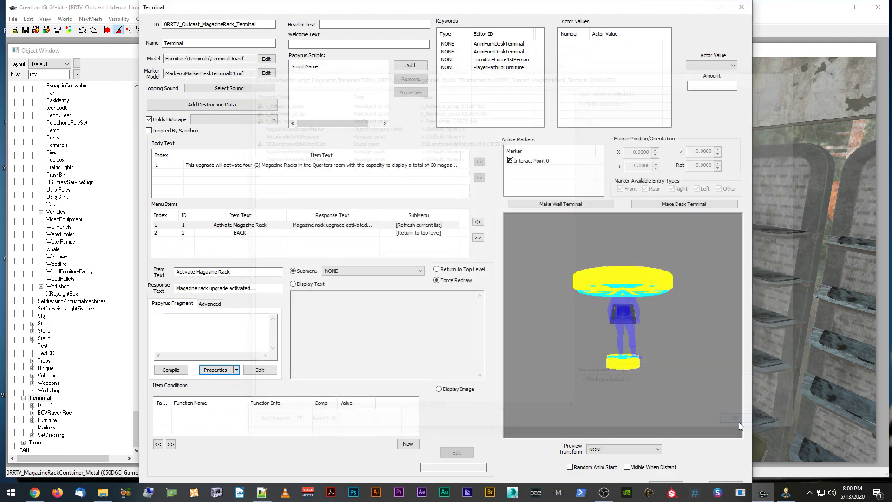
Paste the prepared script back into the Activate Magazine Rack fragment and compile it, accepting the terminal's changes and saving the plugin.
scroll(228, 332, down, 5)
click(170, 369)
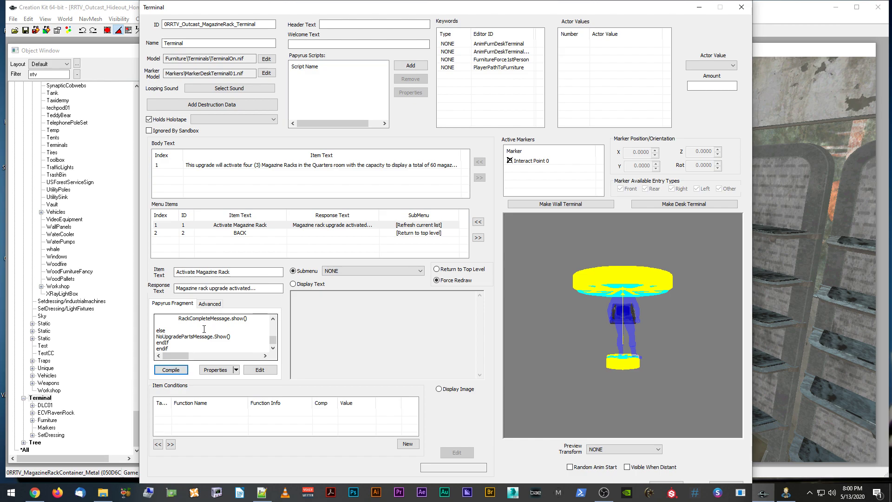
scroll(204, 328, up, 5)
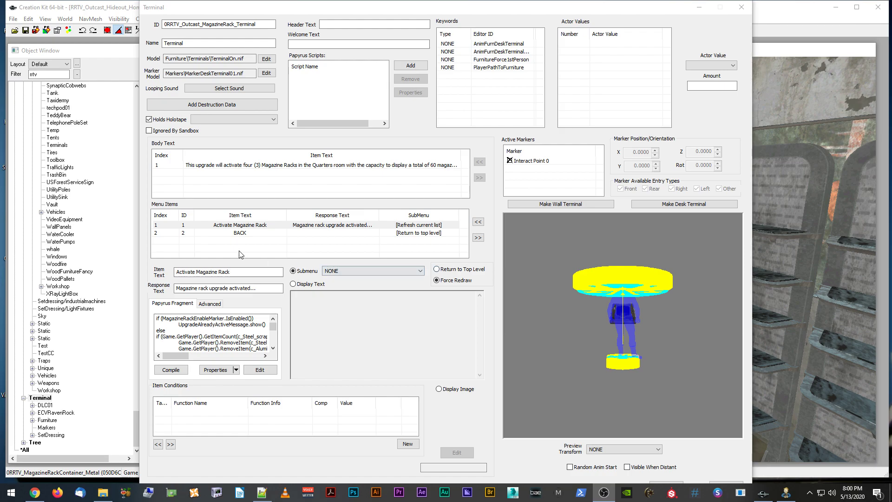
click(665, 480)
click(26, 30)
Look up the reference editor ID of the magazine racks' enable marker in the render view.
mouse_move(424, 250)
middle_down()
mouse_move(433, 241)
mouse_move(424, 218)
mouse_move(436, 221)
mouse_move(442, 240)
mouse_move(436, 213)
middle_up()
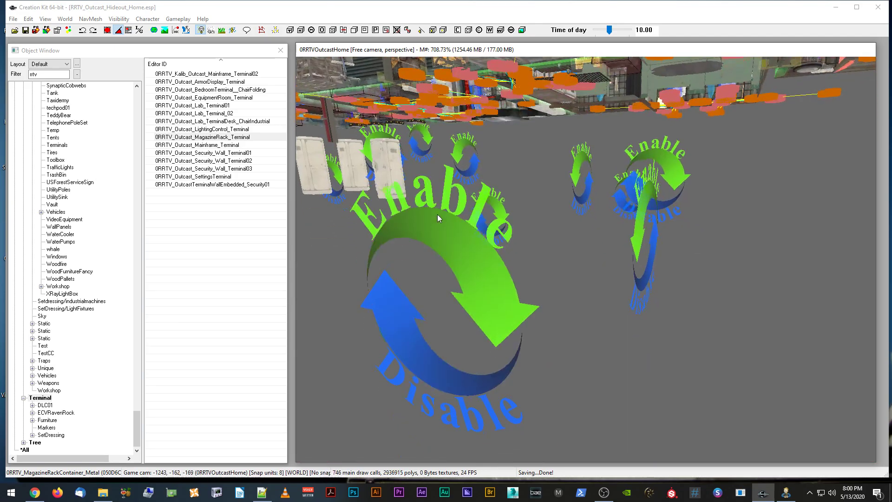
click(507, 249)
scroll(480, 249, up, 3)
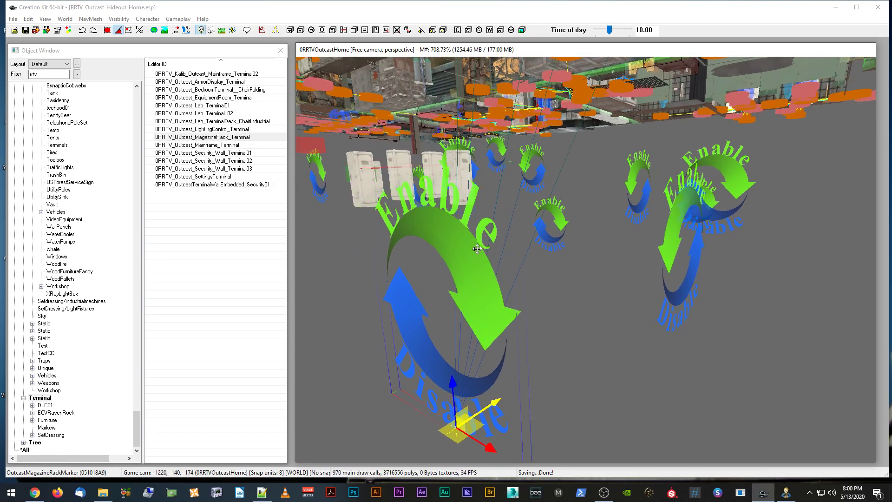
double_click(479, 249)
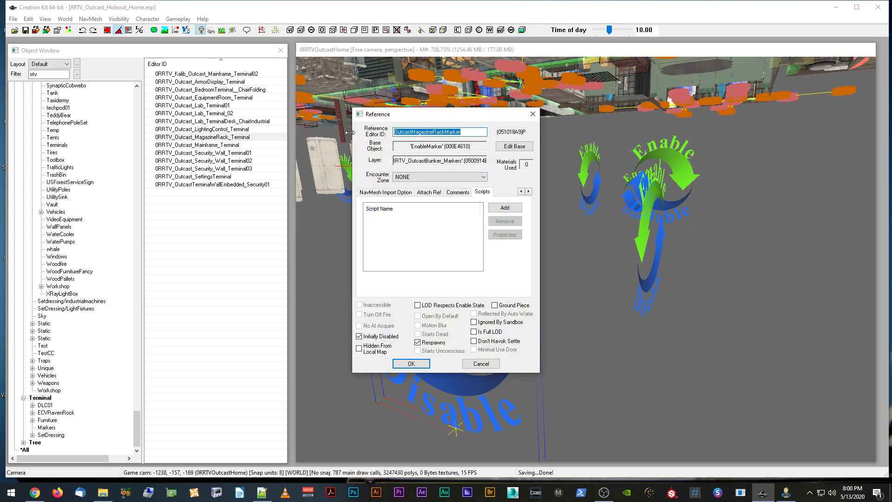
click(483, 364)
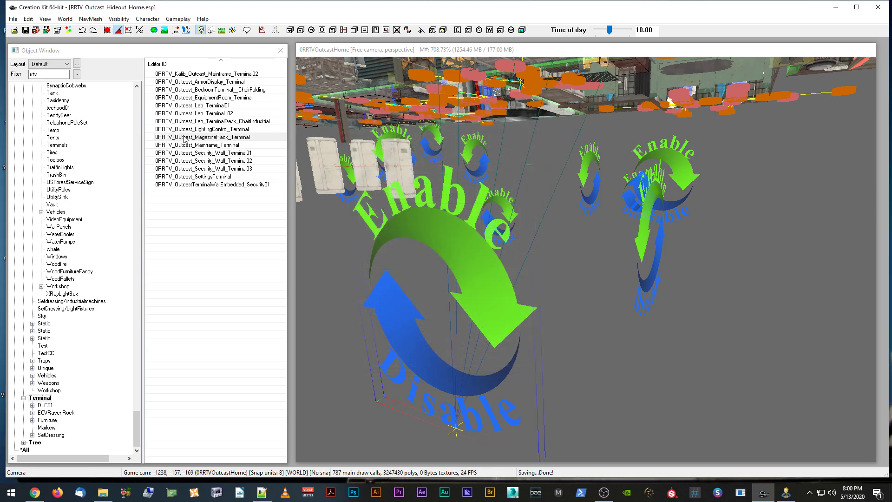
Set the terminal fragment's MagazineRackEnableMarker property to the OutcastMagazineRackMarker reference in cell 0RRTVOutcastHome.
scroll(436, 162, down, 5)
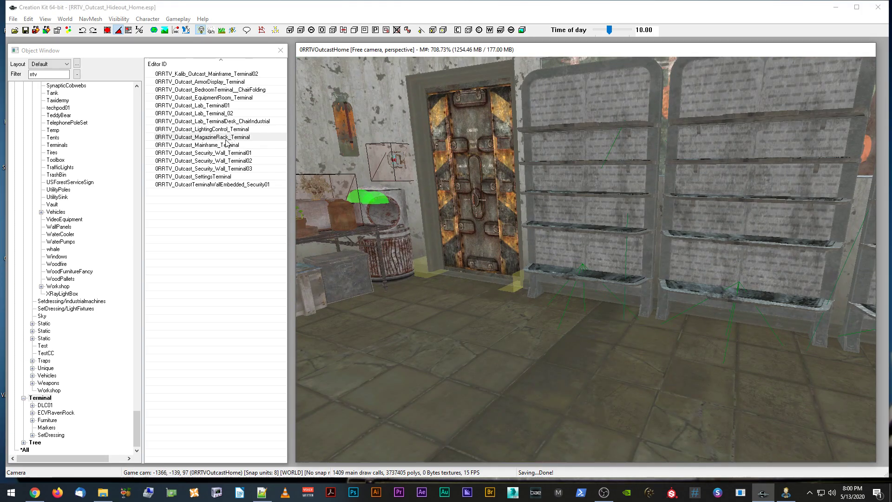
double_click(225, 139)
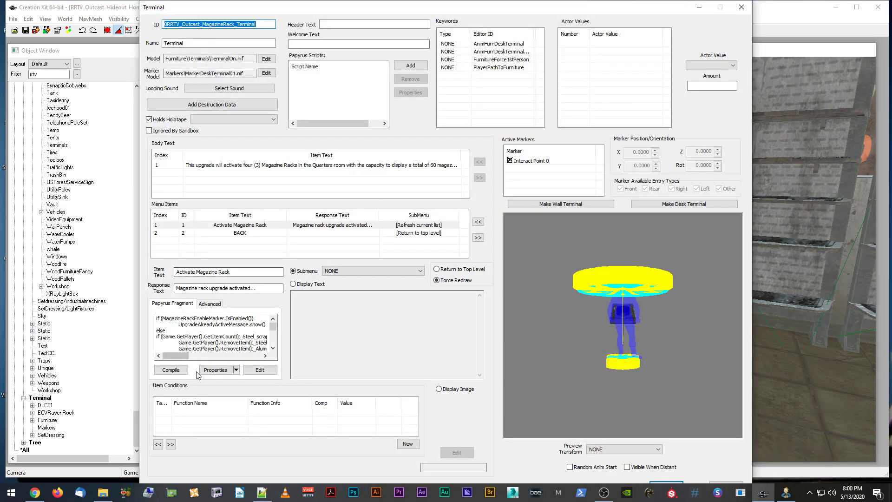
click(215, 370)
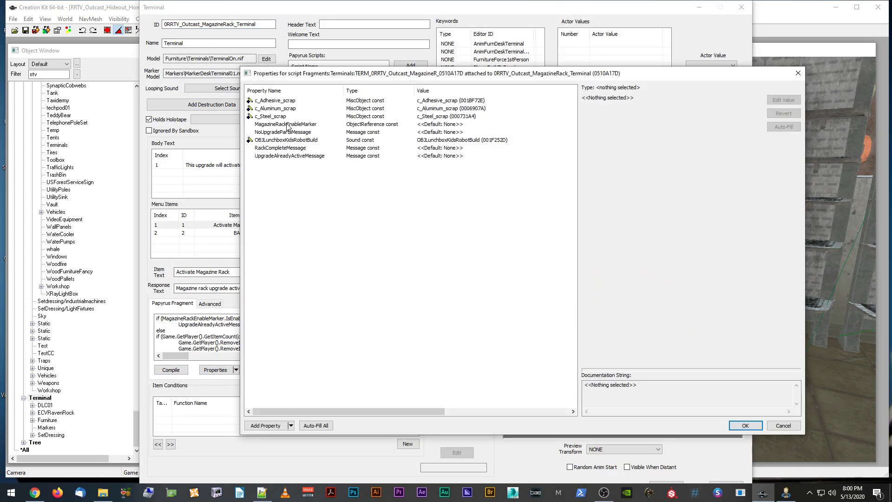
click(287, 124)
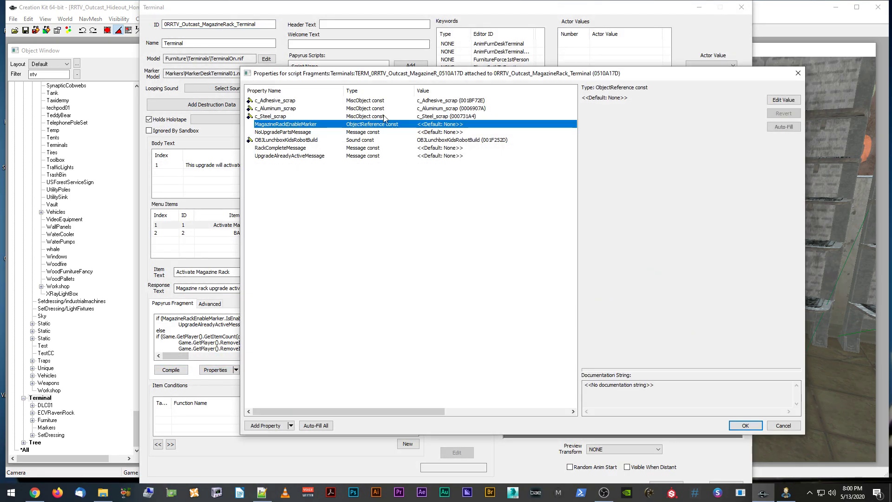
click(783, 100)
click(760, 113)
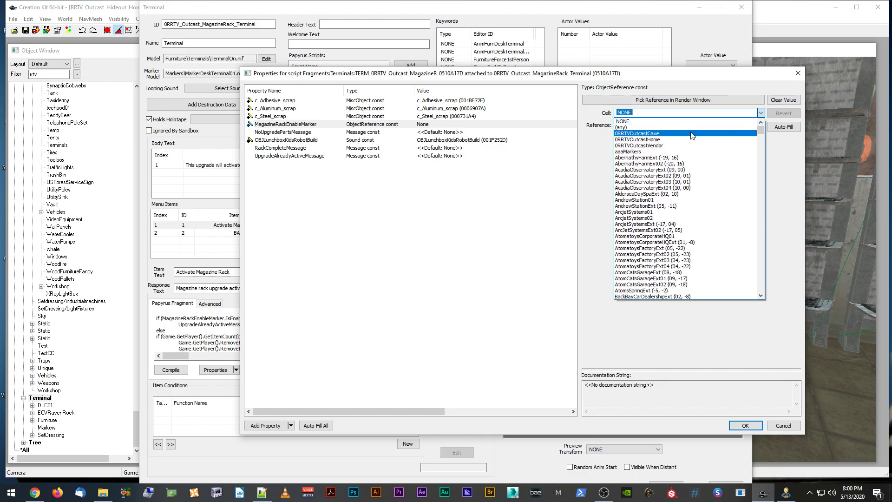
click(651, 123)
click(651, 123)
text(OutcastMagazineRackMarker)
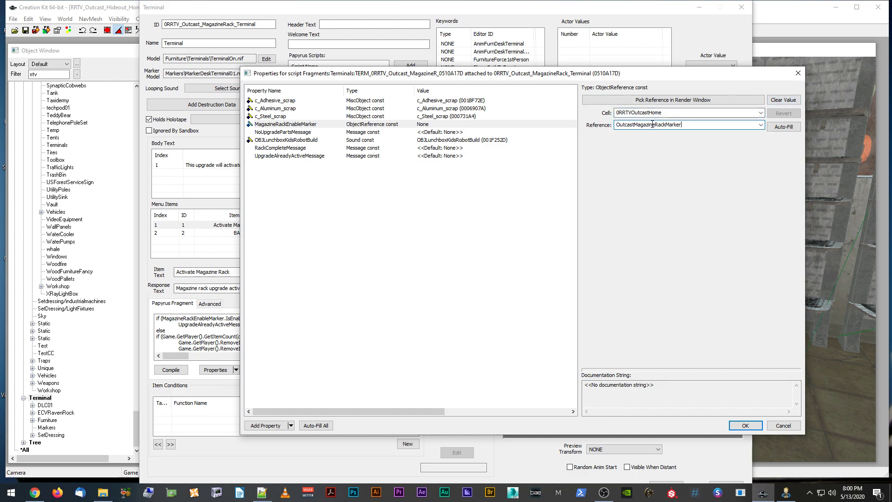
click(760, 124)
click(716, 134)
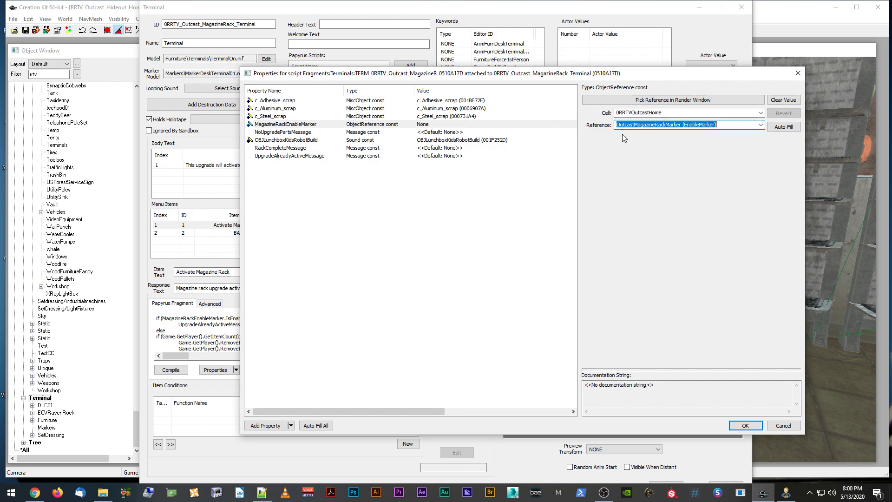
Accept the script property values and the magazine rack terminal's changes.
click(447, 133)
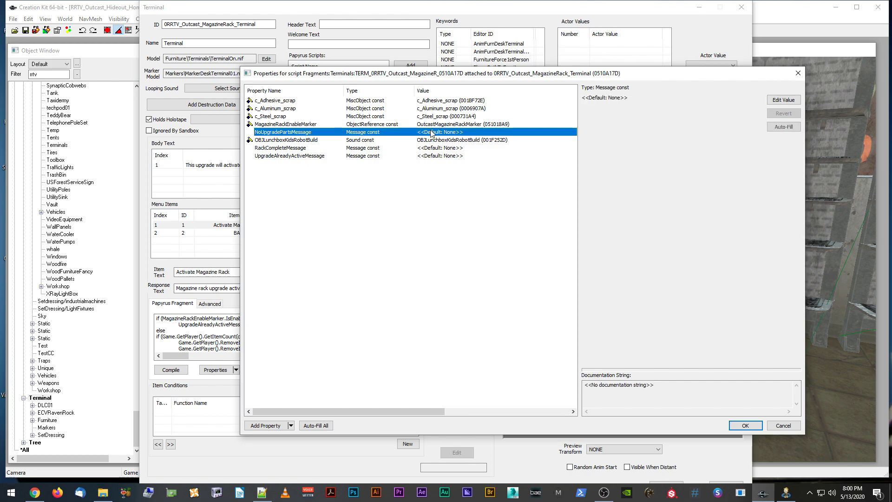
click(436, 126)
click(438, 139)
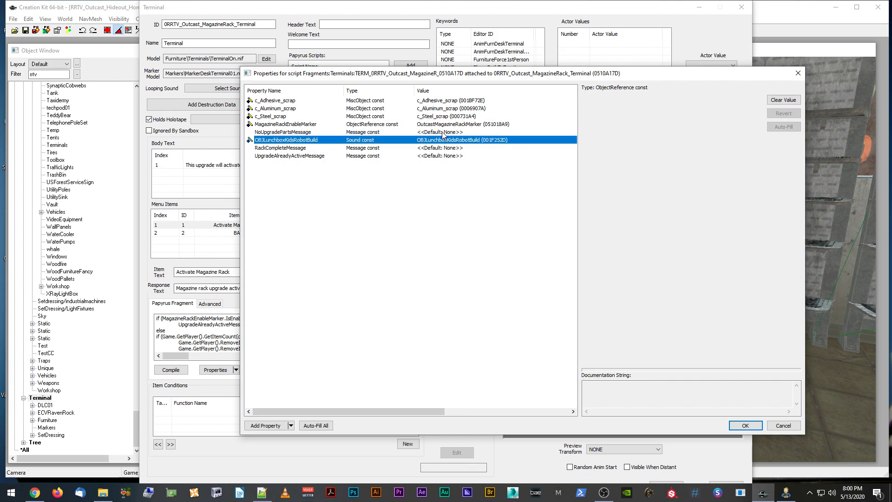
key(Up)
click(744, 425)
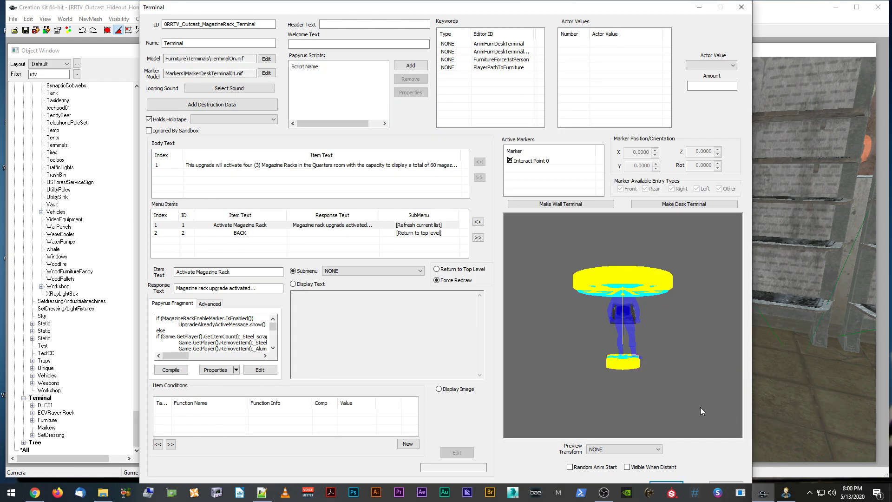
click(665, 483)
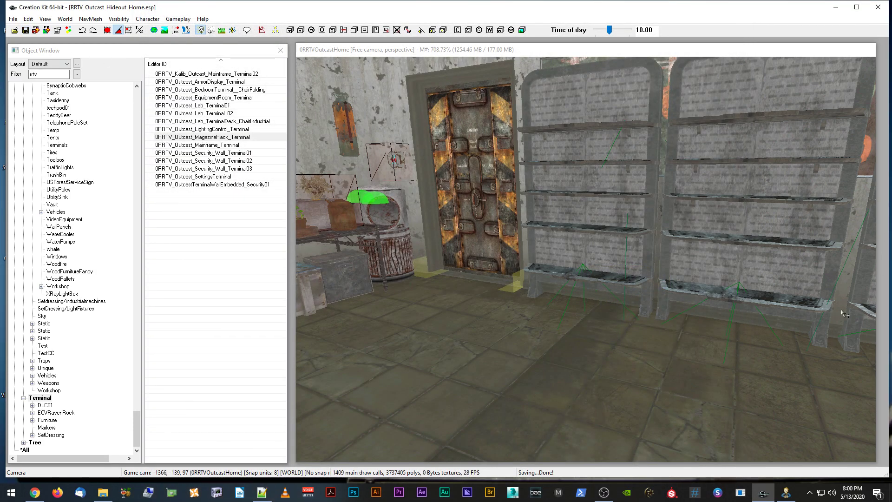
List the existing Message forms that match the rrtv filter in the object list.
click(261, 490)
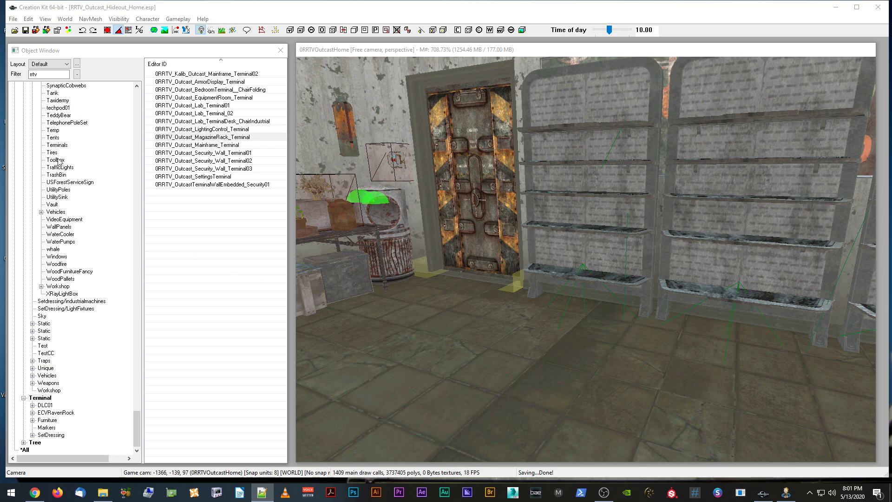
double_click(31, 74)
scroll(50, 237, up, 20)
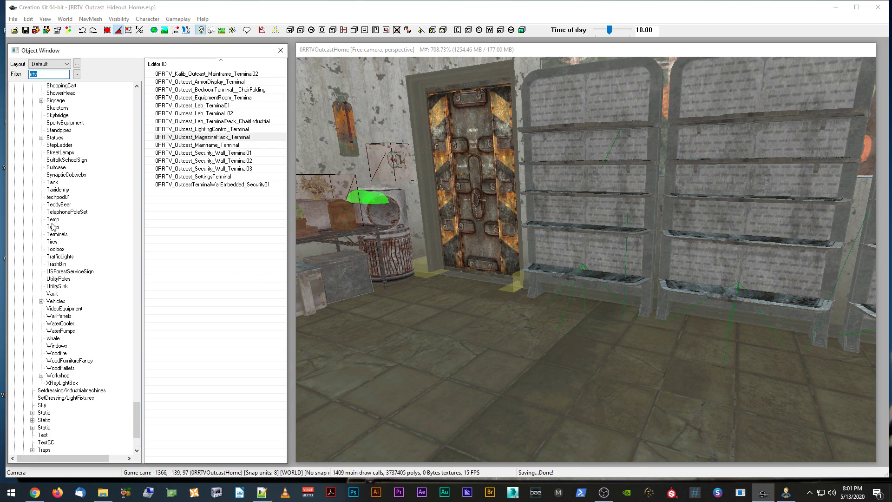
drag(135, 344, 126, 173)
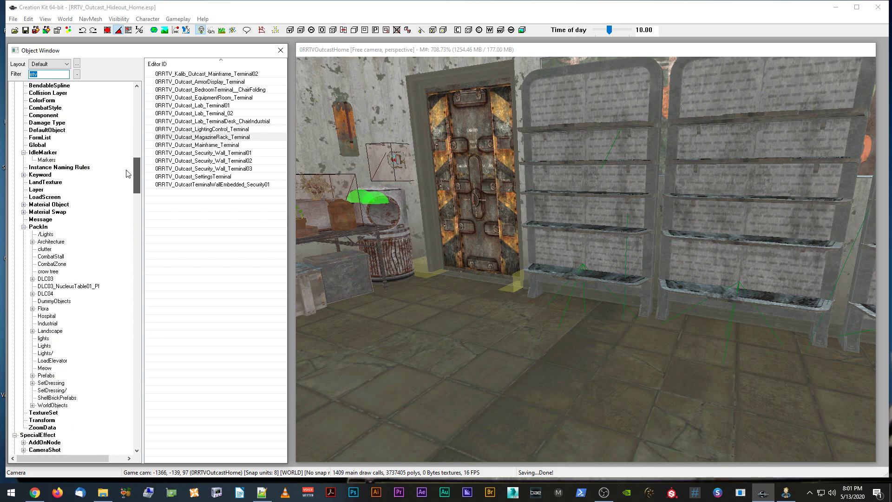
click(46, 219)
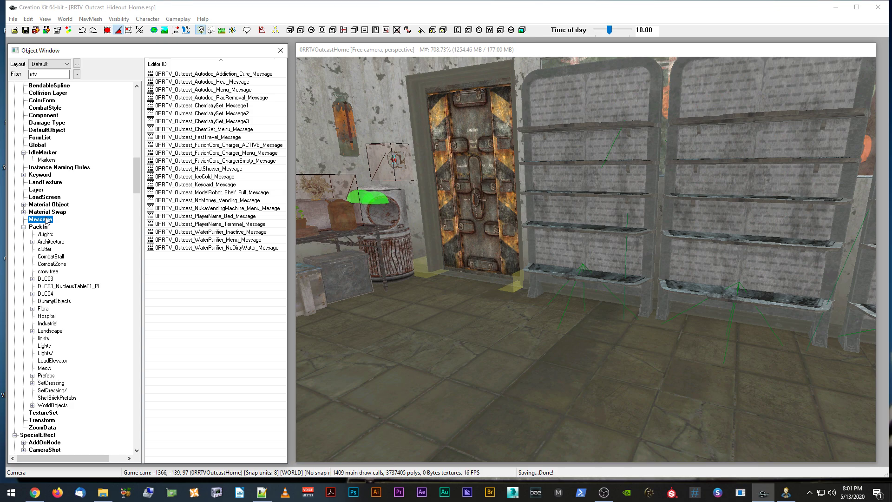
right_click(207, 273)
click(227, 277)
drag(89, 27, 427, 50)
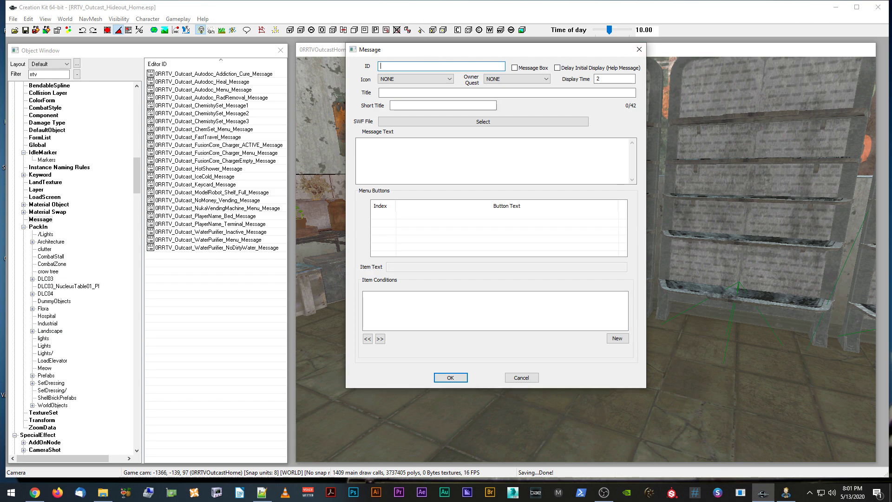
key(alt+Tab)
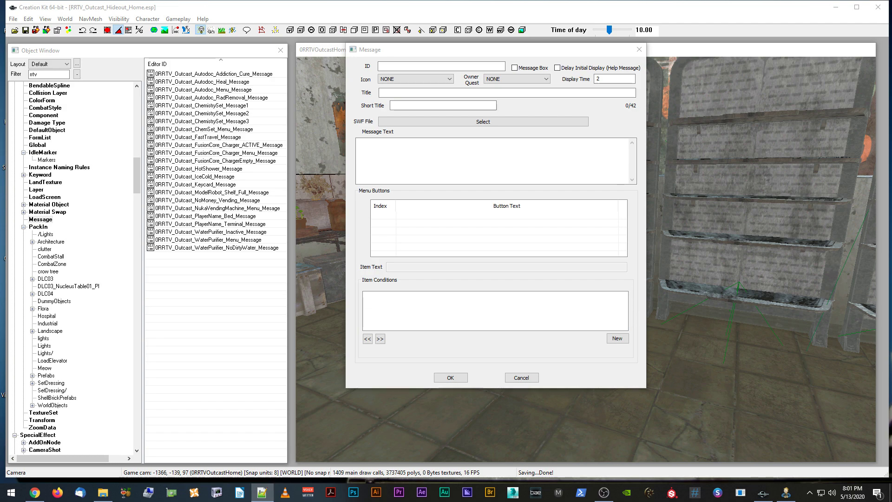
click(519, 378)
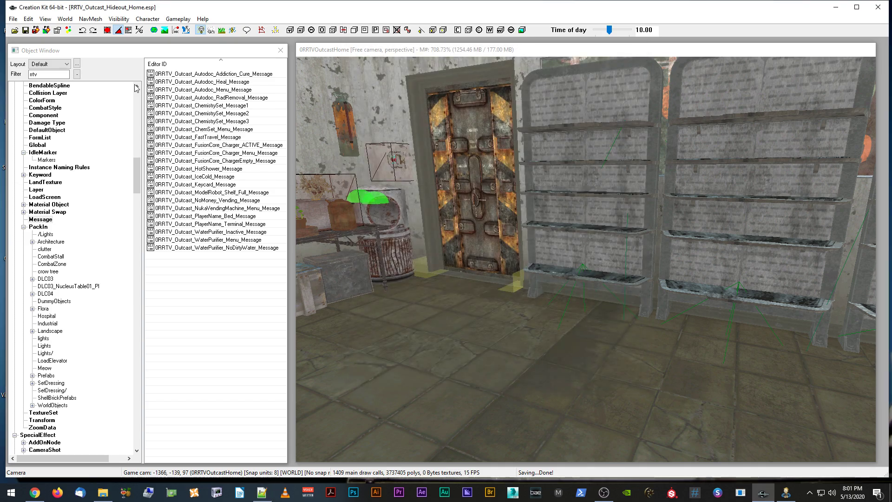
Review the Papyrus fragment of the Activate Magazine Rack menu item in 0RRTV_Outcast_MagazineRack_Terminal.
drag(138, 181, 123, 442)
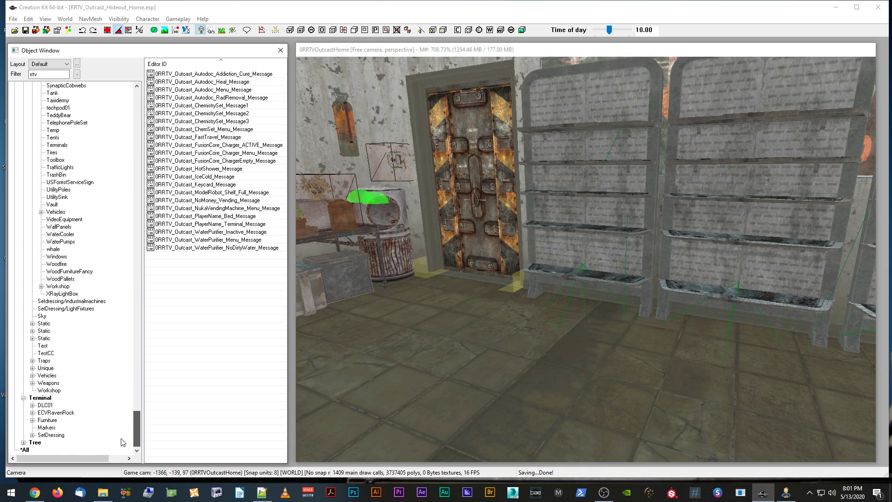
click(40, 398)
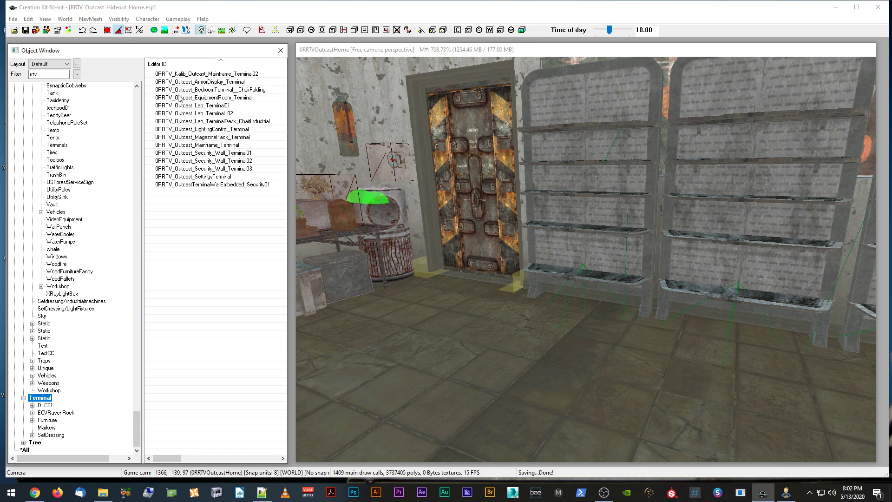
double_click(195, 137)
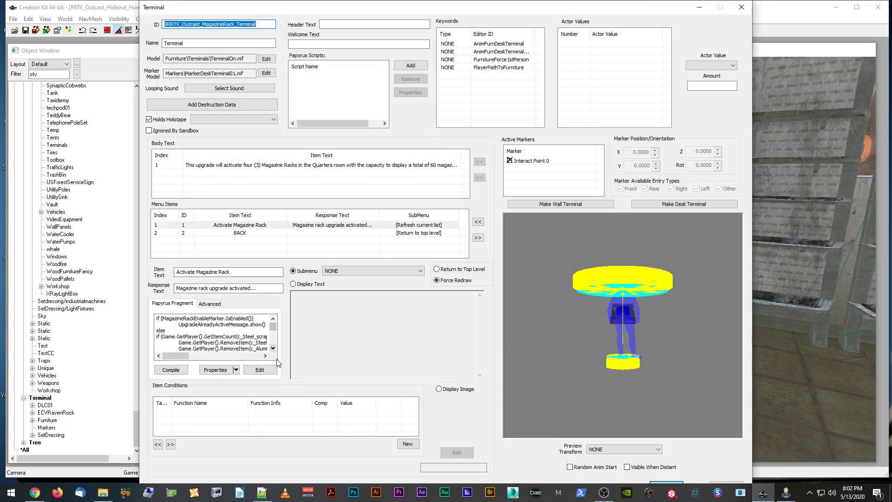
click(239, 343)
drag(181, 356, 197, 362)
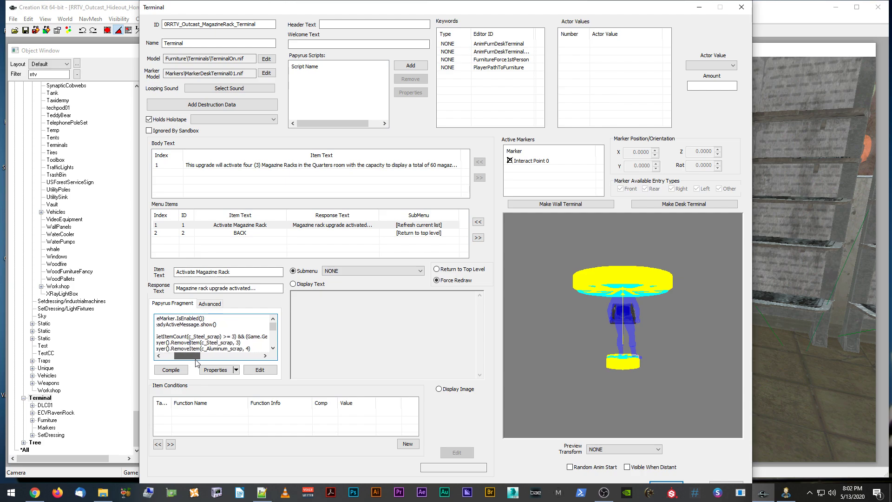
scroll(263, 339, down, 1)
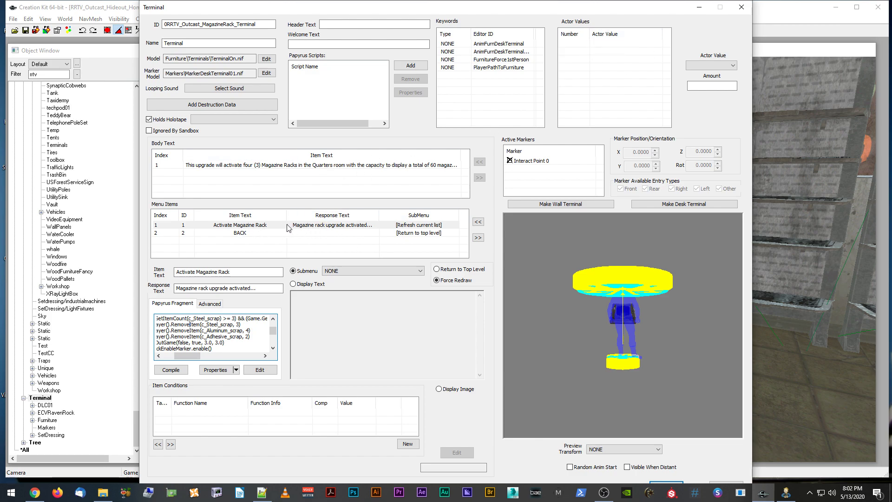
click(315, 228)
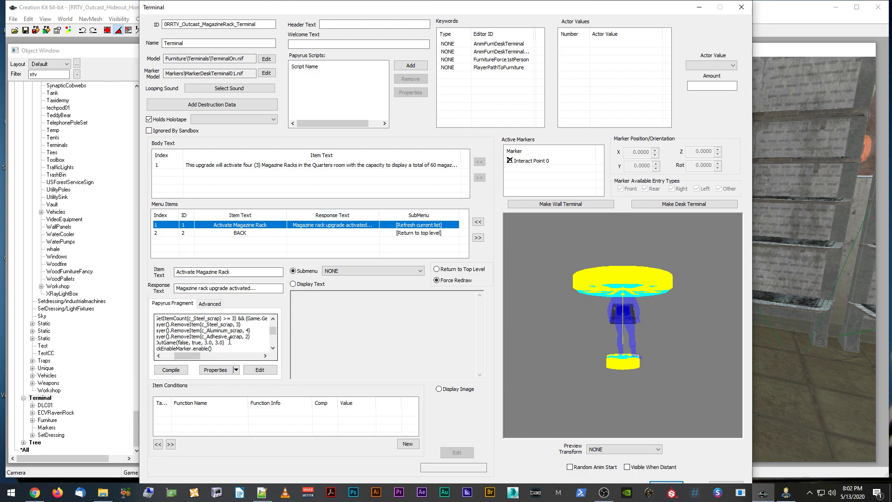
click(220, 333)
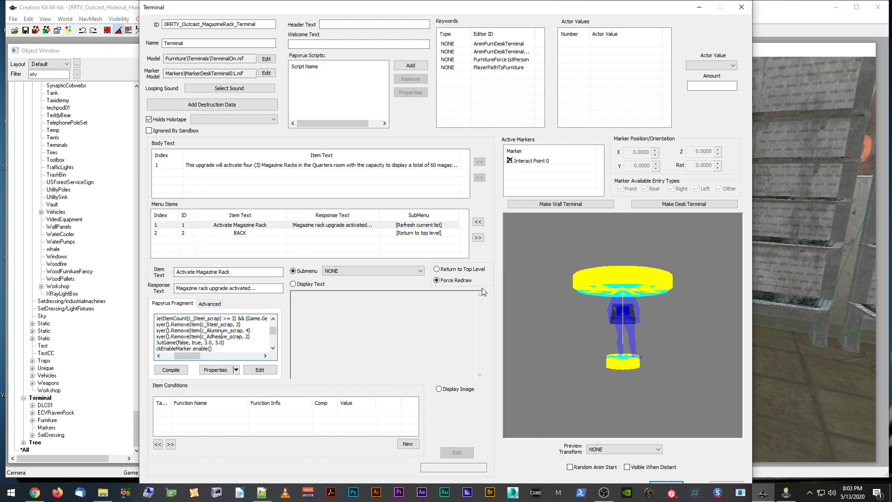
click(409, 226)
drag(450, 10, 450, 13)
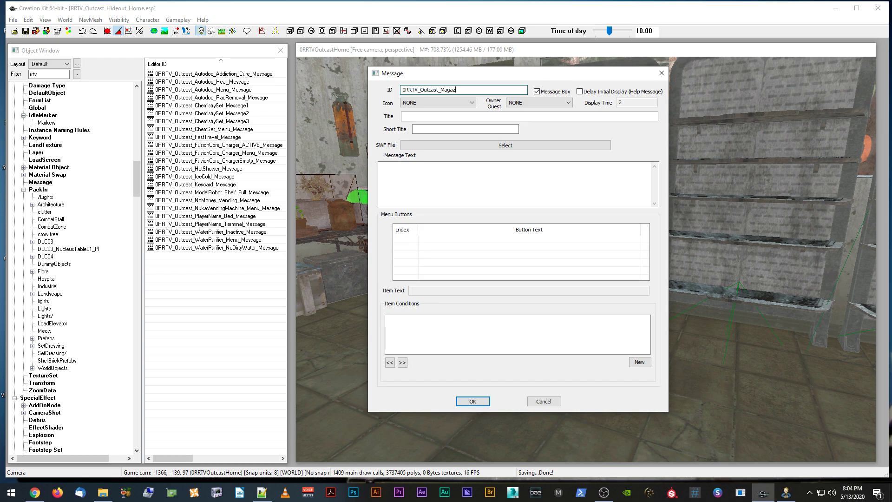
Set the new message box's ID to 0RRTV_Outcast_Upgrade_NoParts_Message.
text(ineRack_Np)
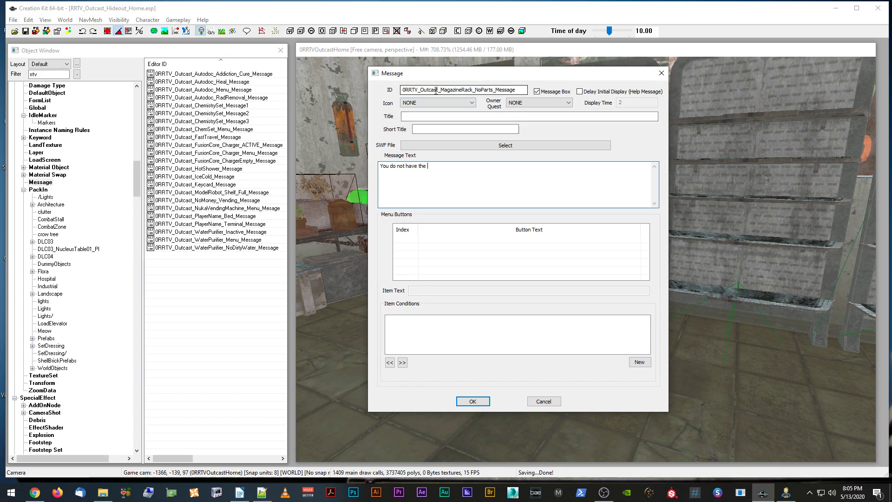
drag(441, 90, 473, 91)
text(Upgar)
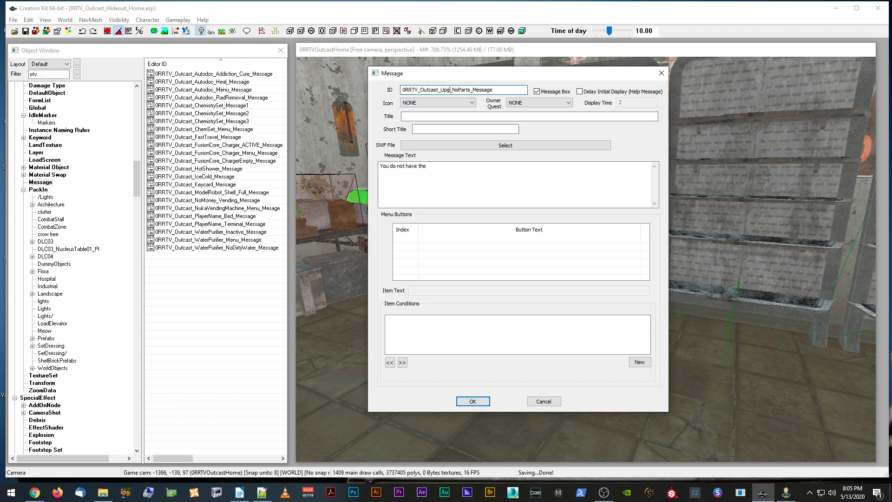
key(BackSpace)
key(BackSpace)
text(rade)
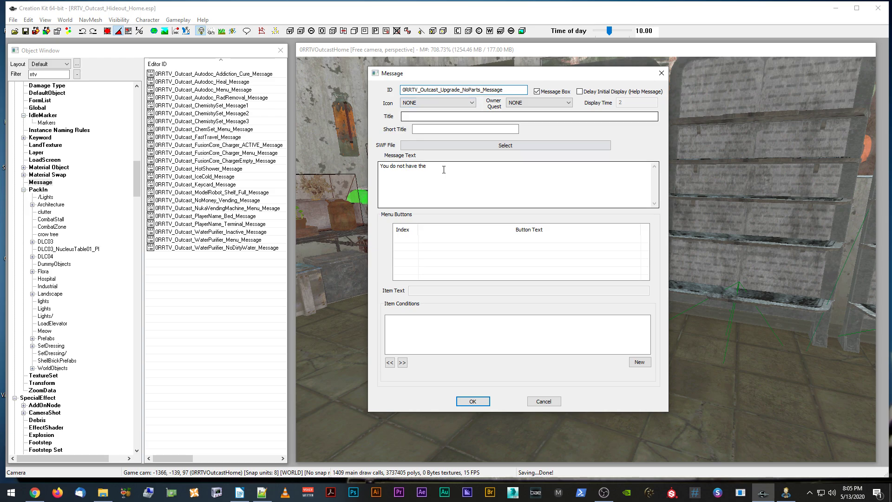
Write "You do not have the required components to build this upgrade." as the no-parts message's text.
drag(427, 166, 380, 166)
text(You do not have the required components to build this upgrade.)
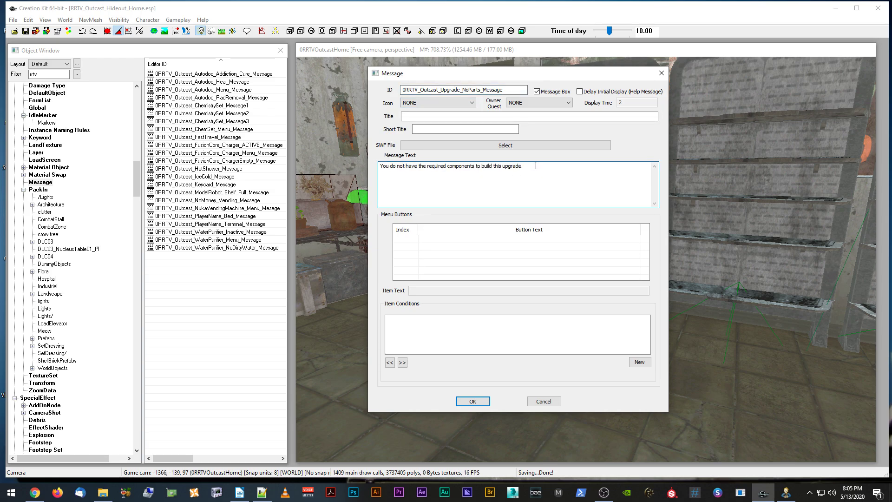
key(Return)
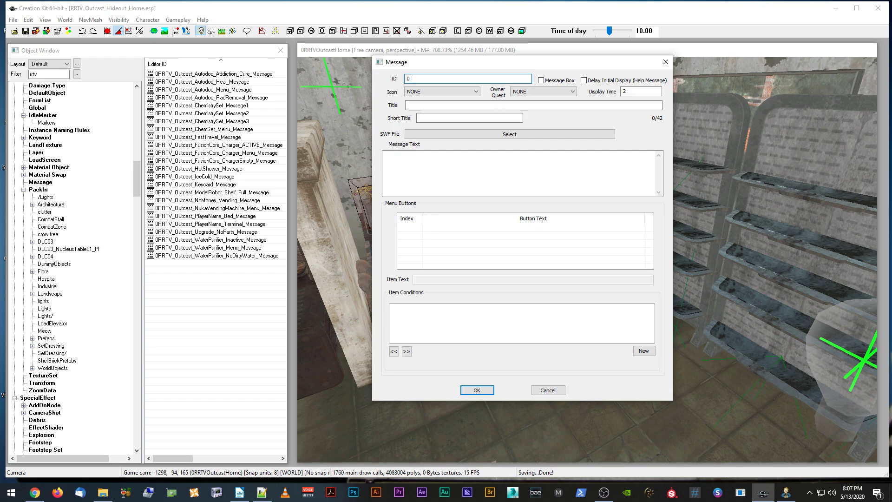
Begin another message's ID with 0RRTV_Outcast and draft "Your magazine rack upgrade is complete and is now ready for use." in LibreOffice Writer.
text(RRTV_Outcast)
key(alt+Tab)
text(k)
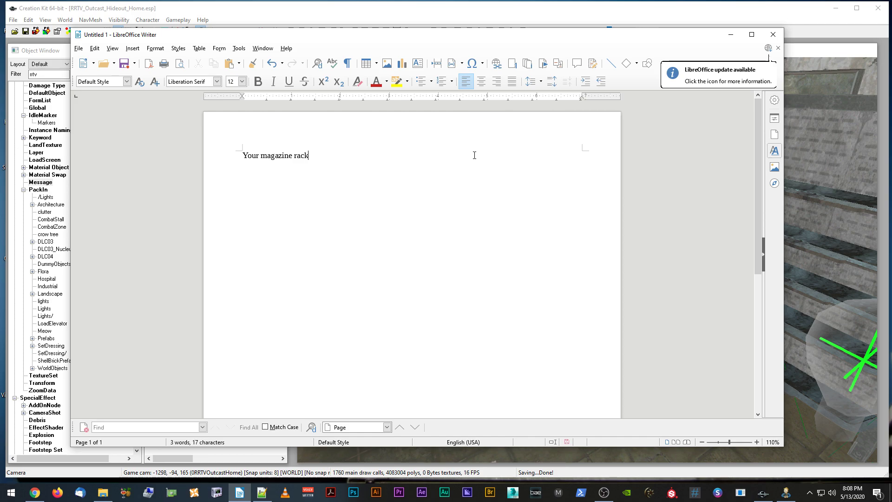
text( u)
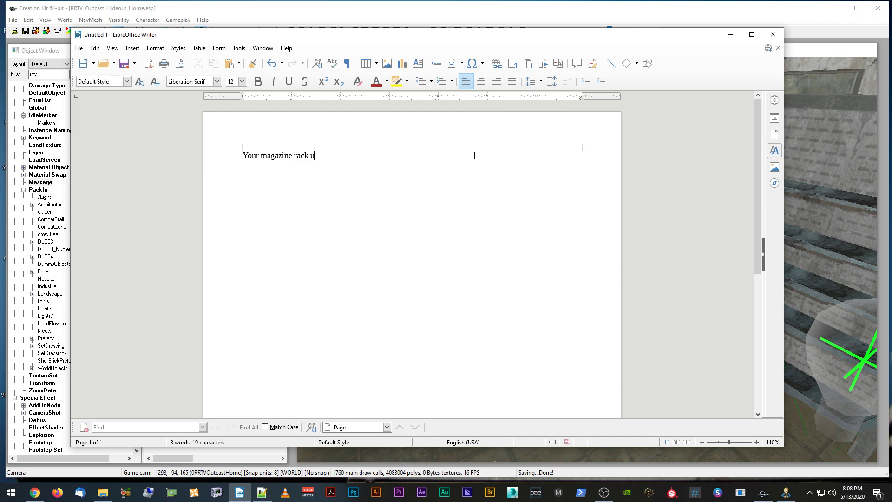
text(pgrade is com)
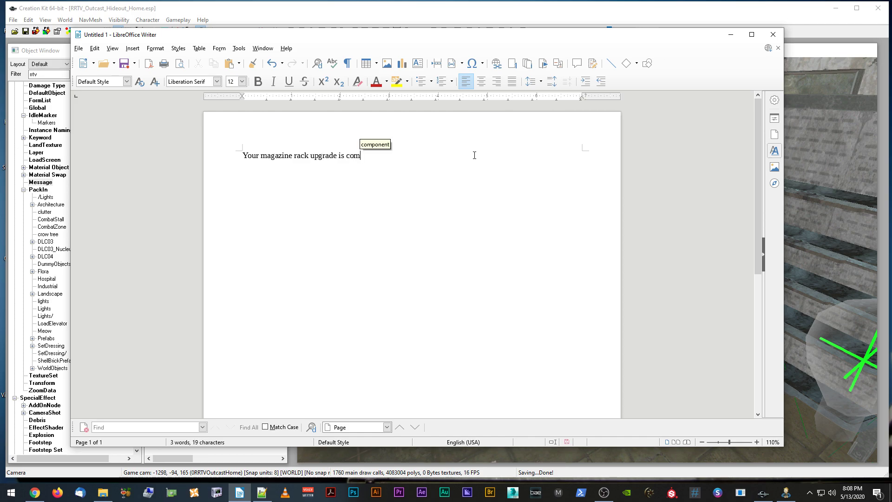
text(plete and i)
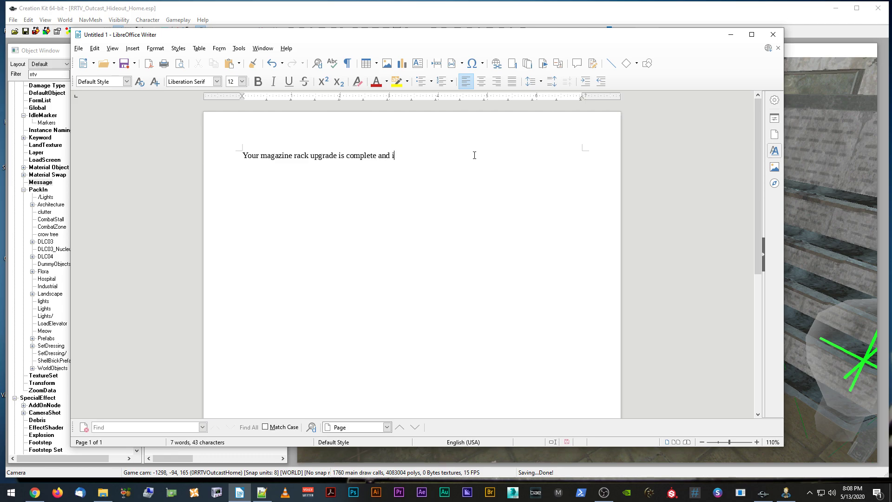
text(s now ready for use.)
key(alt+Tab)
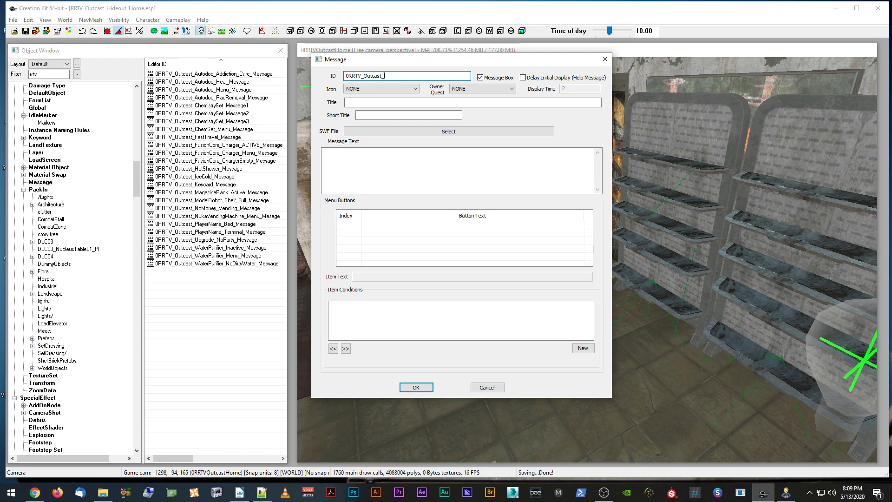
Set the next message box's ID to 0RRTV_Outcast_Upgrade_AlreadyActive_Message and go to the draft sentence in LibreOffice Writer.
text(pgrade_AlreadyActive_Message_)
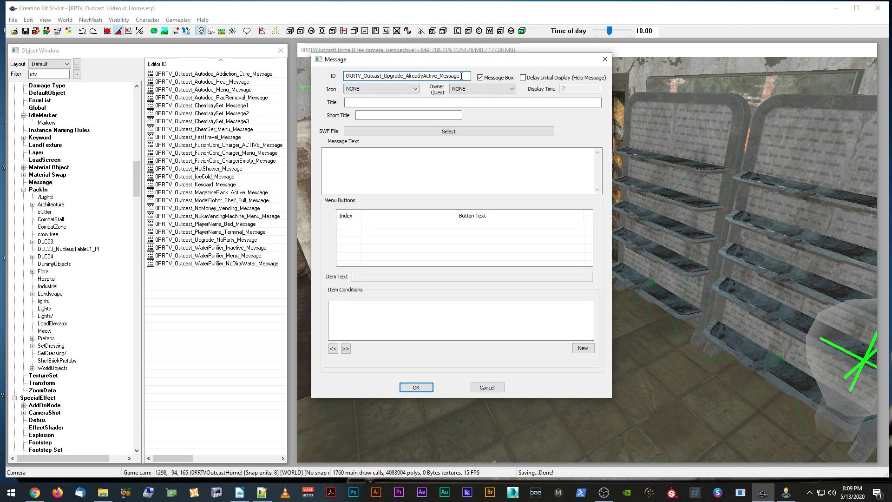
click(239, 492)
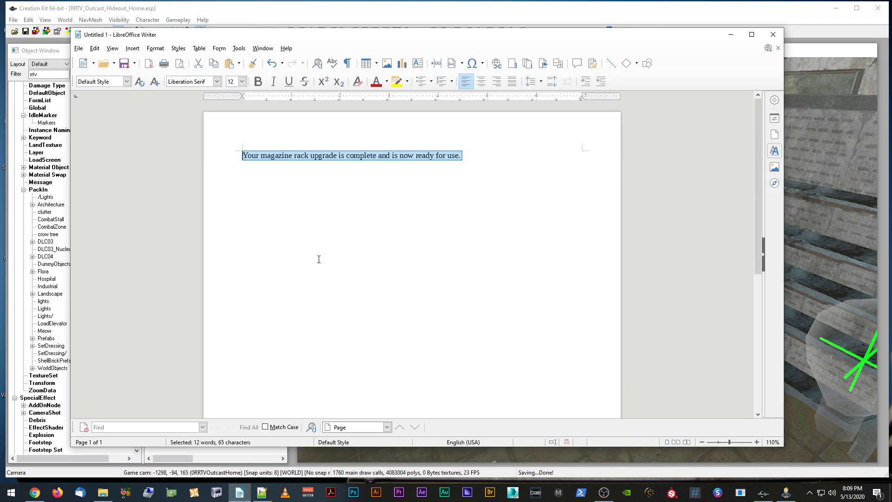
key(alt+Tab)
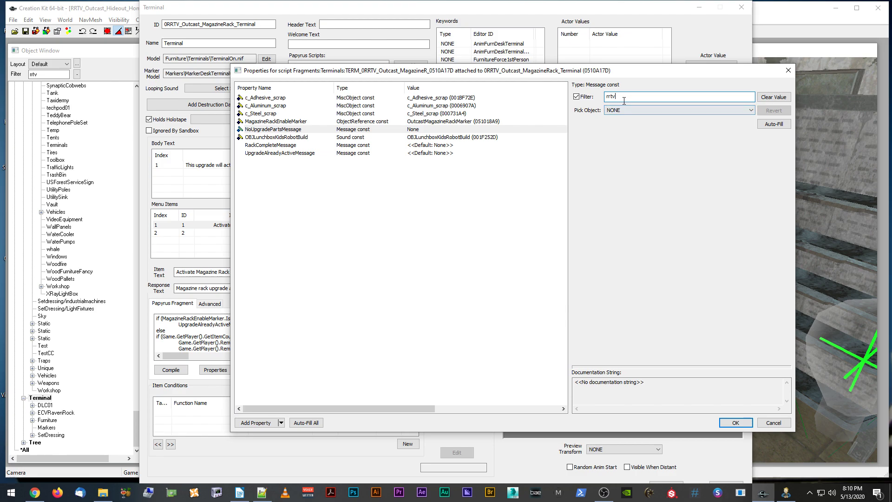
Assign 0RRTV_Outcast_Upgrade_NoParts_Message to the terminal fragment's NoUpgradePartsMessage property, filtering the objects by rrtv.
double_click(622, 97)
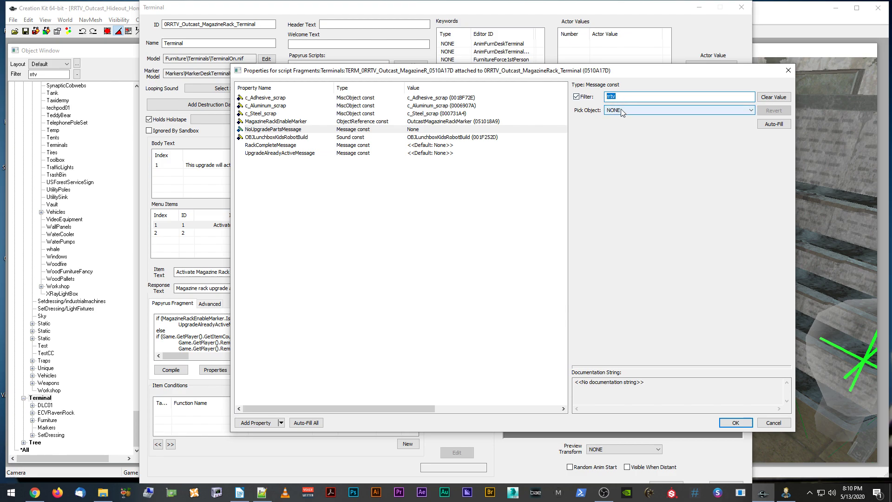
click(621, 111)
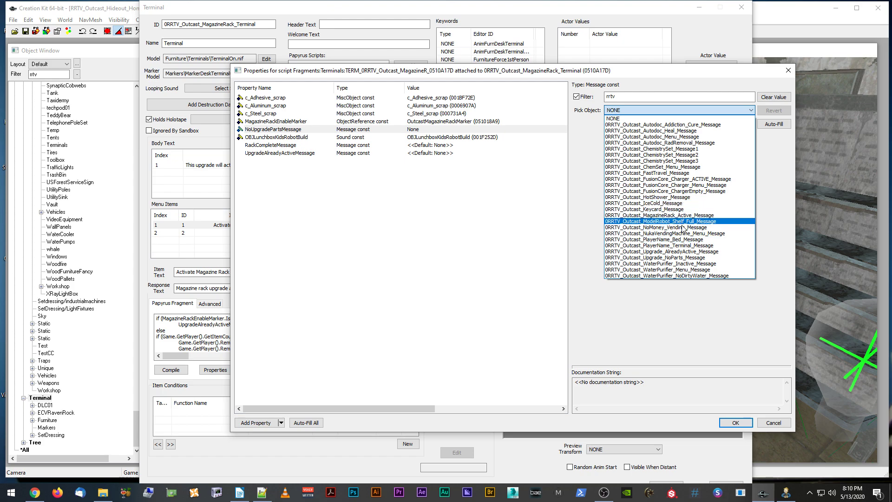
click(680, 257)
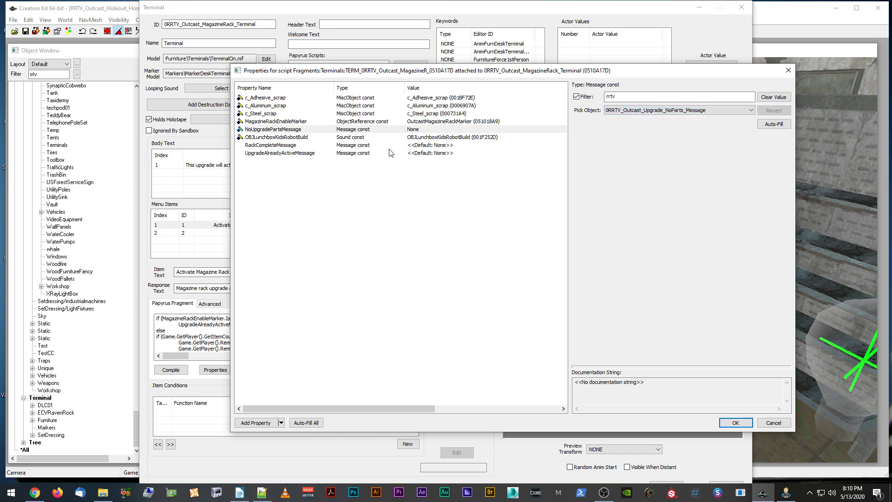
Assign 0RRTV_Outcast_MagazineRack_Active_Message to the RackCompleteMessage property, using the RRTV filter.
click(426, 145)
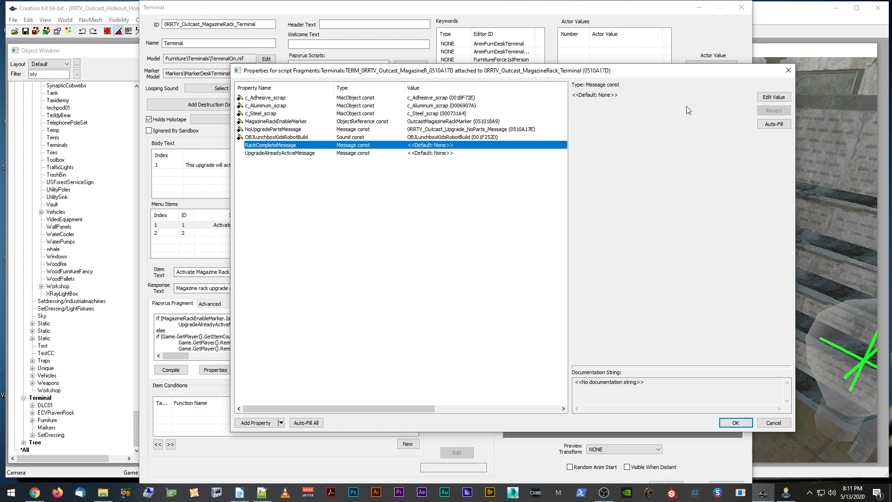
click(773, 96)
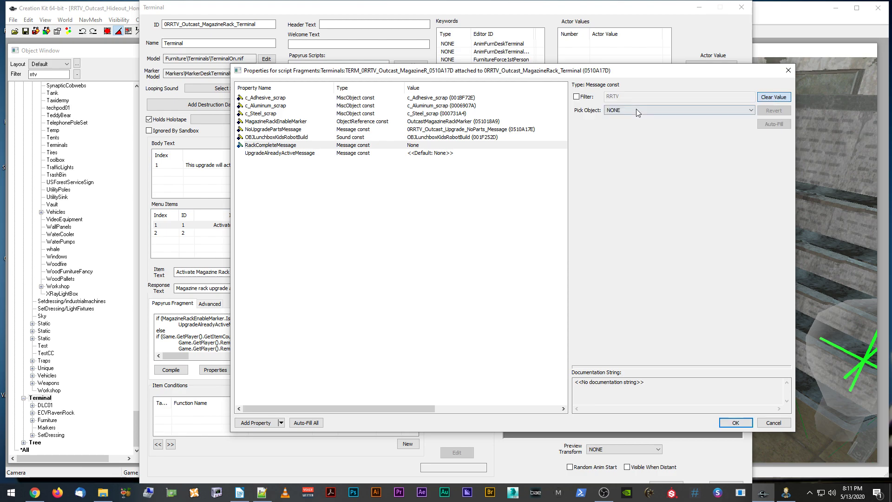
click(586, 97)
click(649, 110)
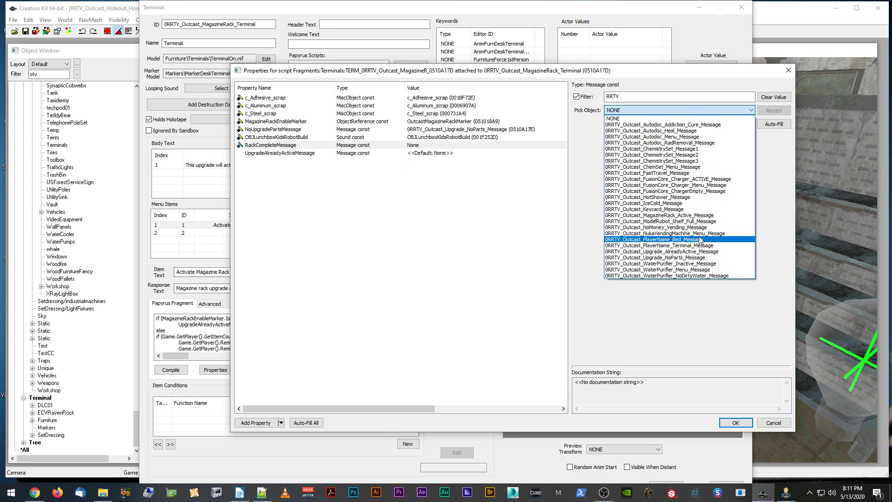
click(701, 215)
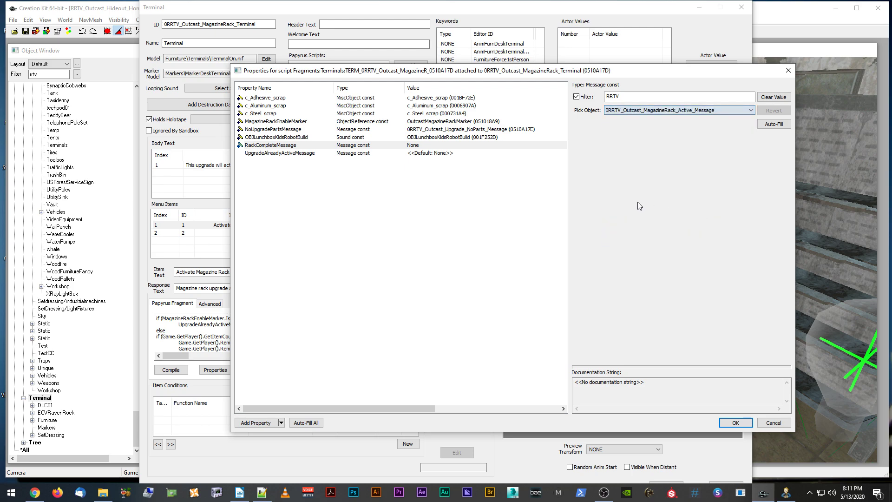
Assign 0RRTV_Outcast_Upgrade_AlreadyActive_Message to the UpgradeAlreadyActiveMessage property, using the RRTV filter.
click(429, 154)
click(429, 153)
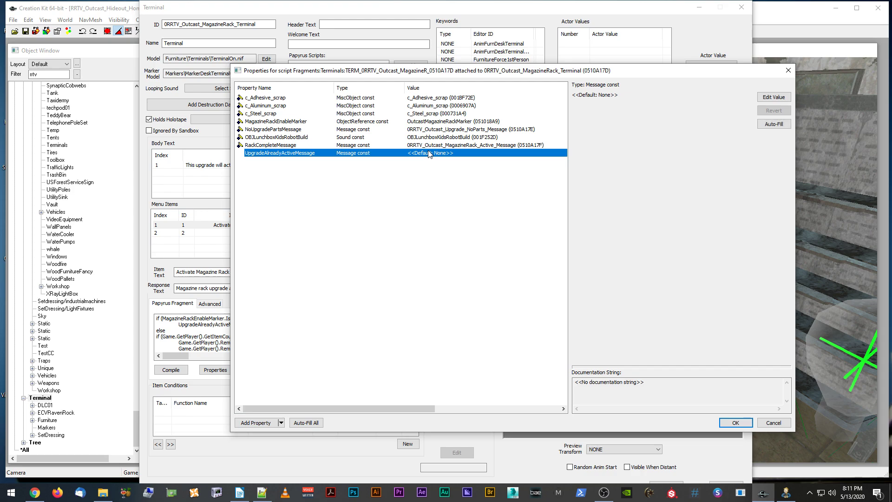
click(763, 97)
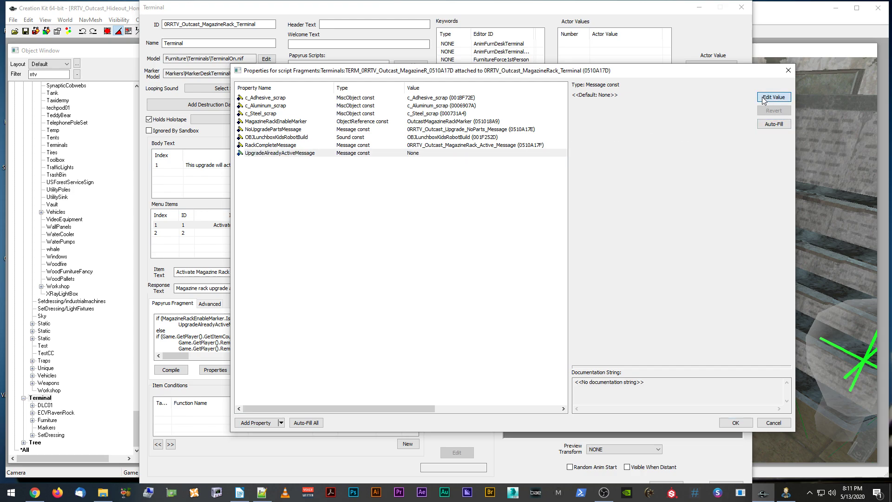
click(576, 96)
click(653, 109)
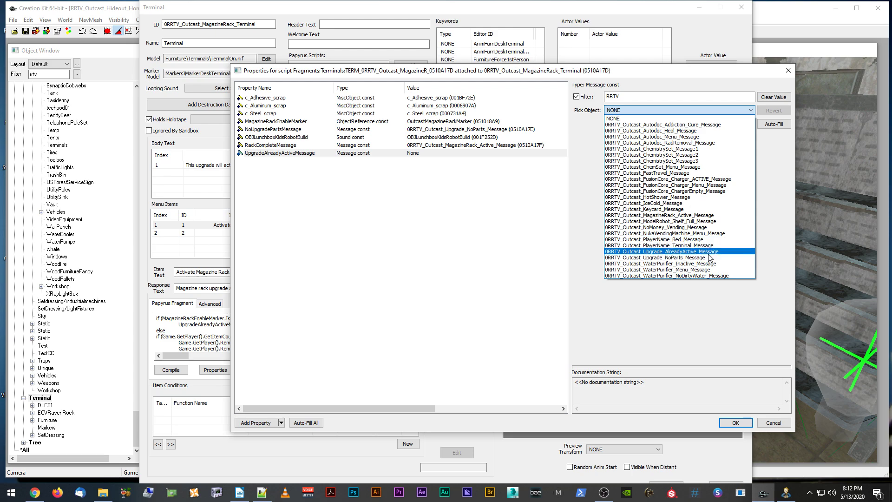
click(707, 252)
click(448, 185)
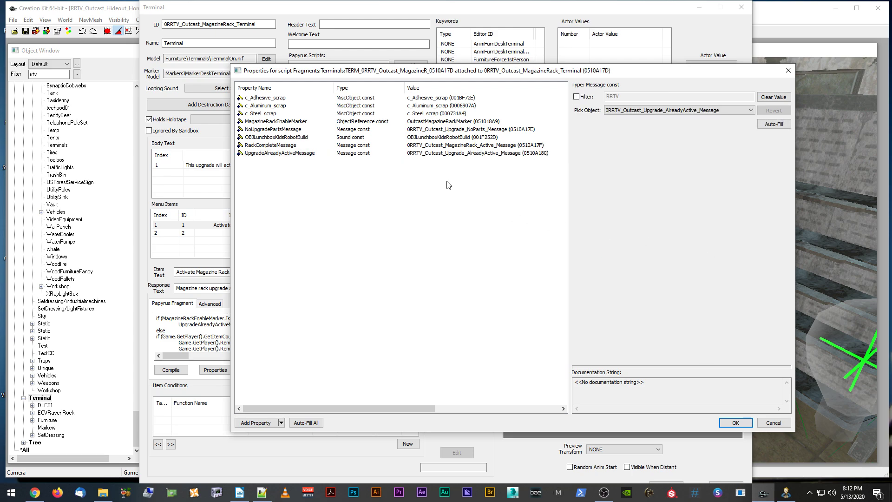
Accept the script property values and the magazine rack terminal's changes, and save the plugin.
click(736, 422)
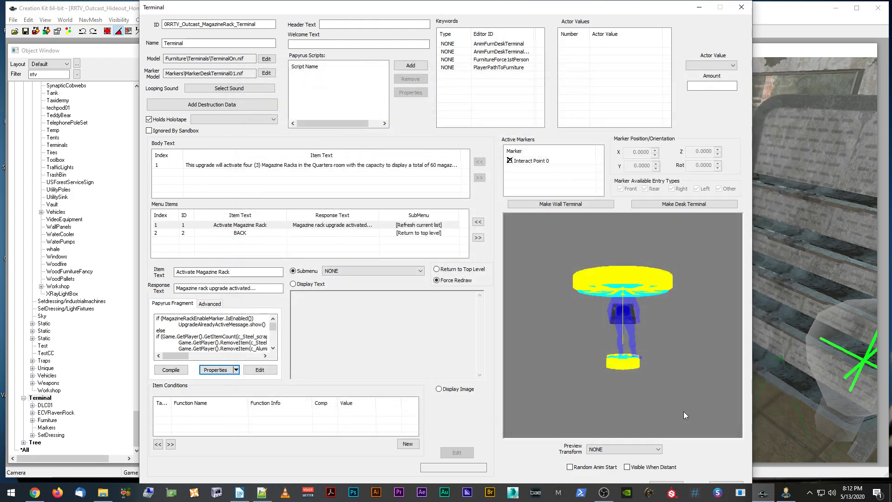
click(669, 484)
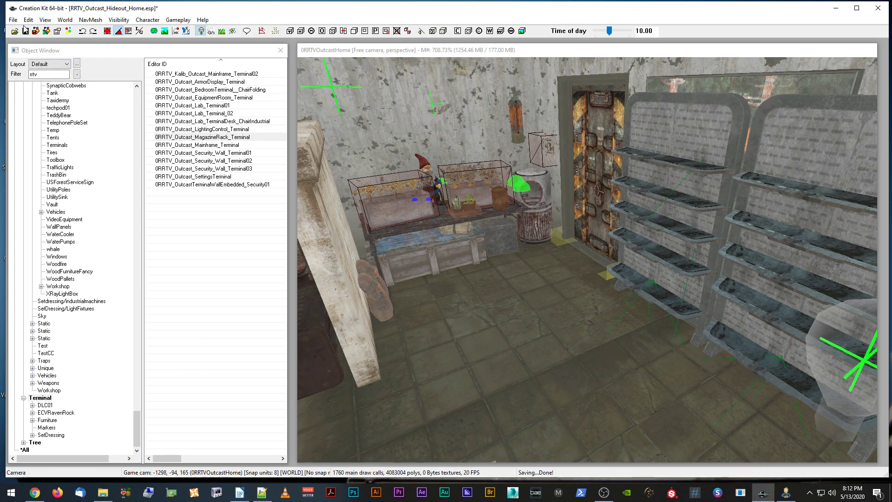
click(25, 29)
scroll(354, 184, up, 3)
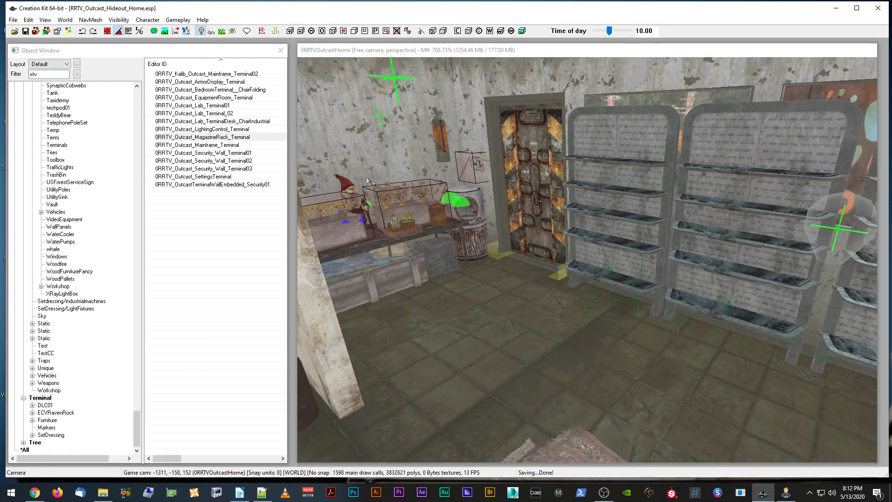
Bring the bedside nightstand into view in the hideout and filter the container objects by qa.
scroll(362, 185, up, 3)
scroll(363, 205, down, 10)
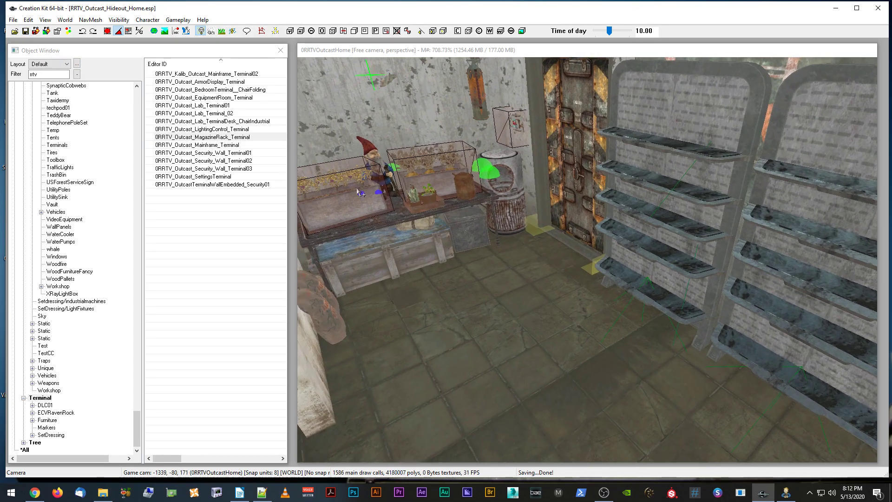
scroll(358, 222, up, 10)
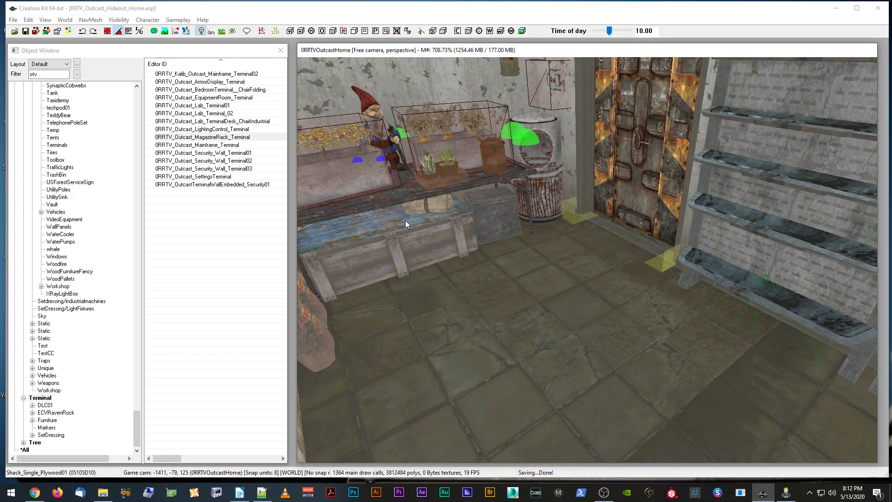
scroll(402, 217, up, 10)
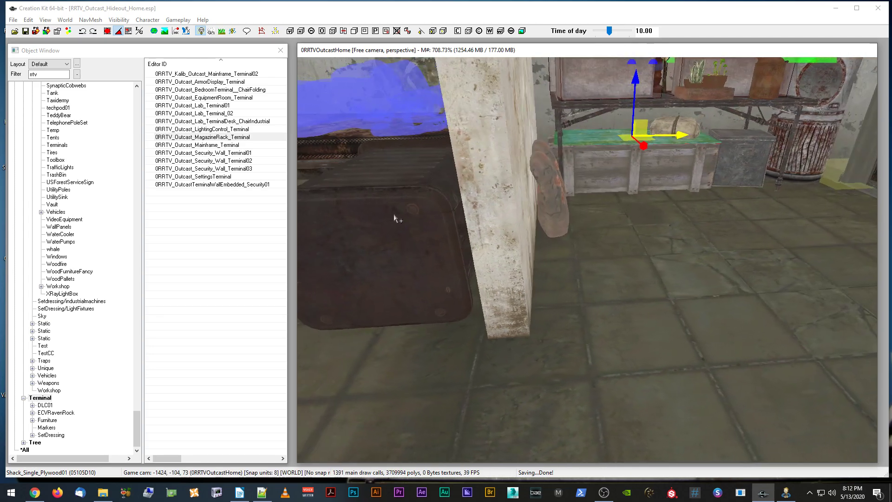
click(408, 215)
click(46, 75)
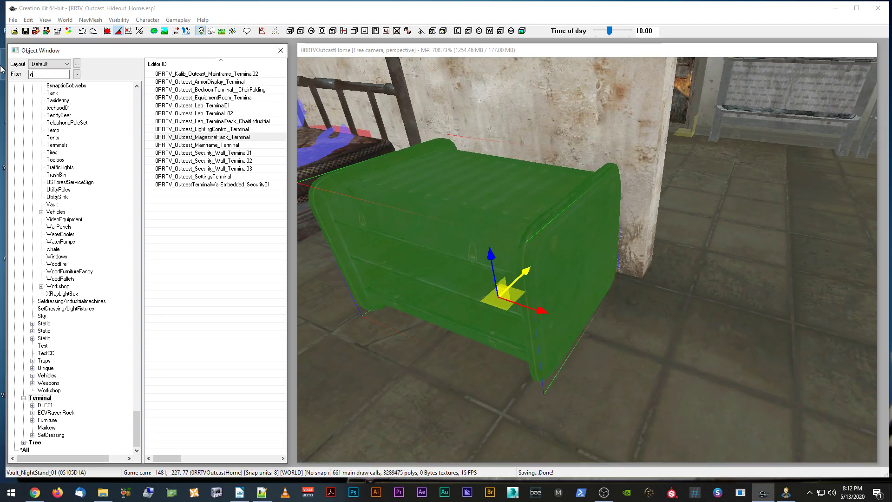
drag(137, 419, 133, 228)
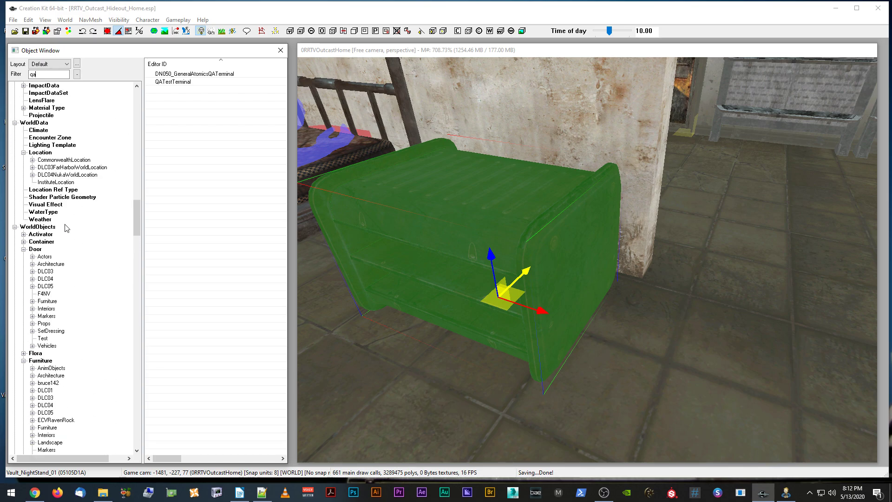
click(41, 242)
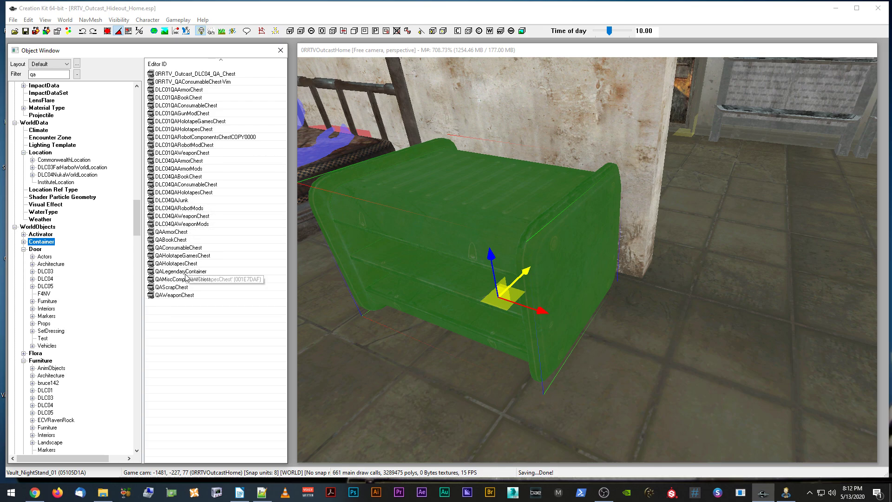
Place a QAMiscComponentChest on top of the nightstand beside the bed.
drag(186, 279, 468, 242)
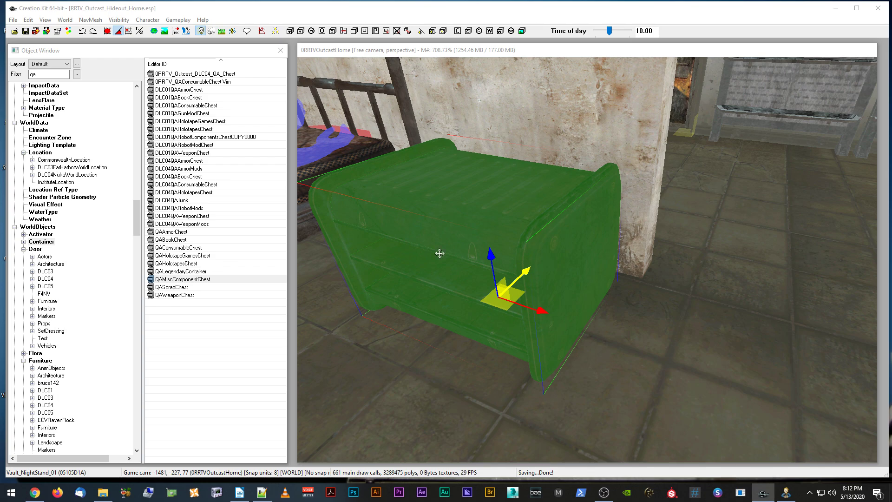
drag(235, 280, 548, 160)
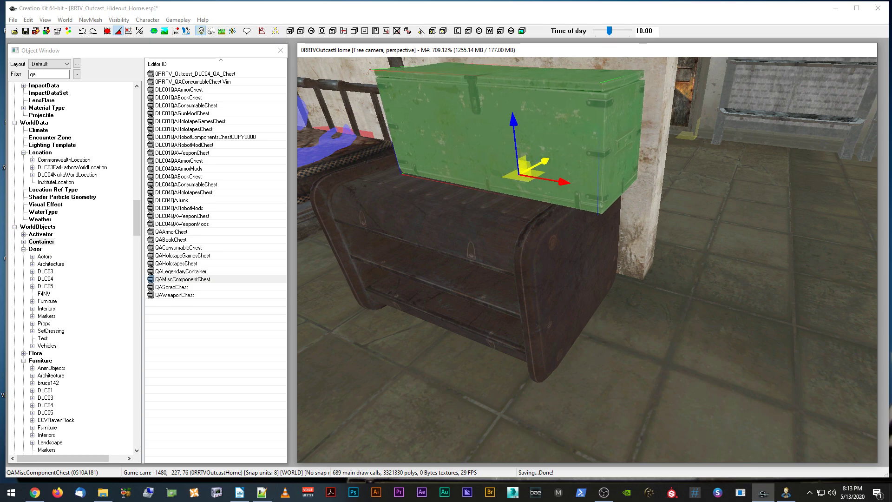
Check the item list of QAMiscComponentChest and delete the placed chest from the nightstand.
click(226, 279)
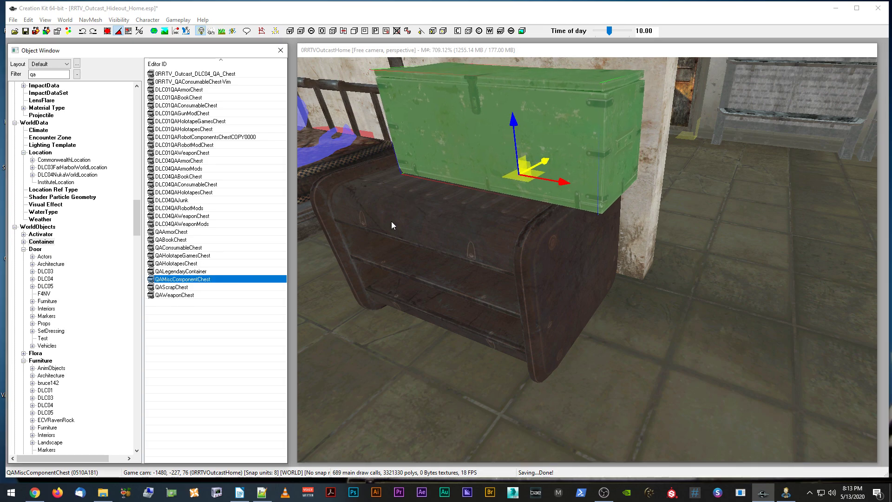
key(Return)
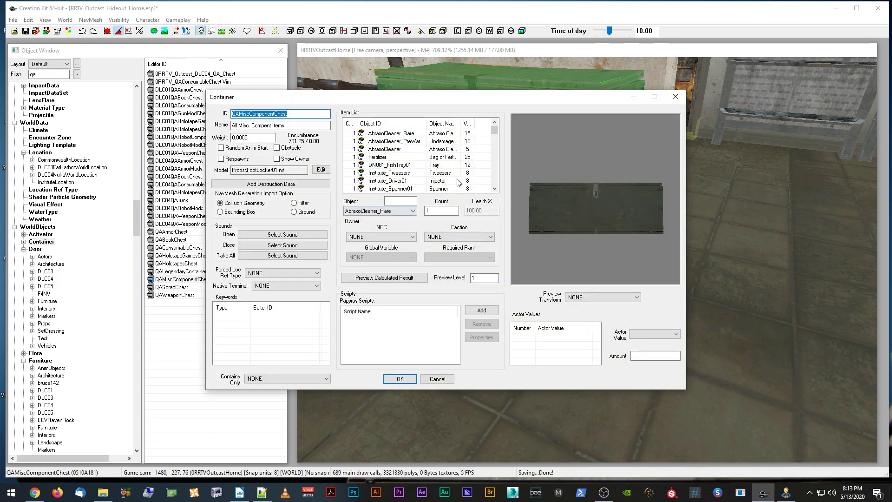
drag(475, 123, 494, 185)
click(484, 133)
click(437, 378)
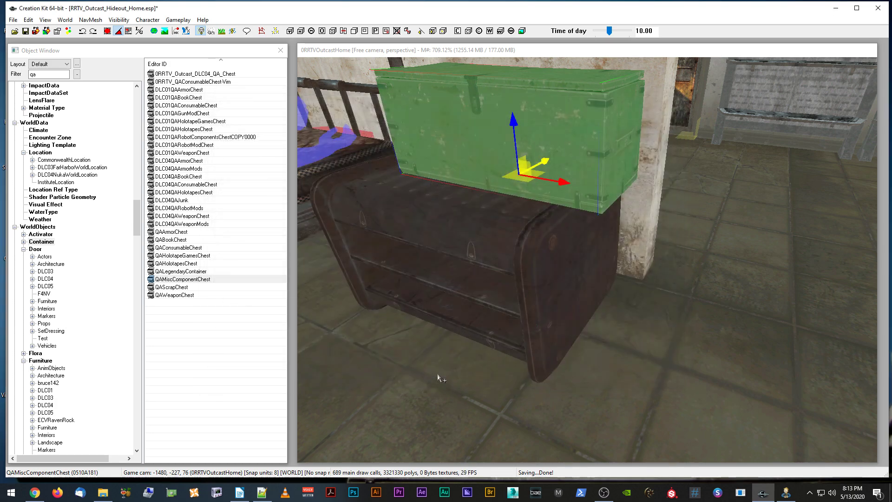
key(Delete)
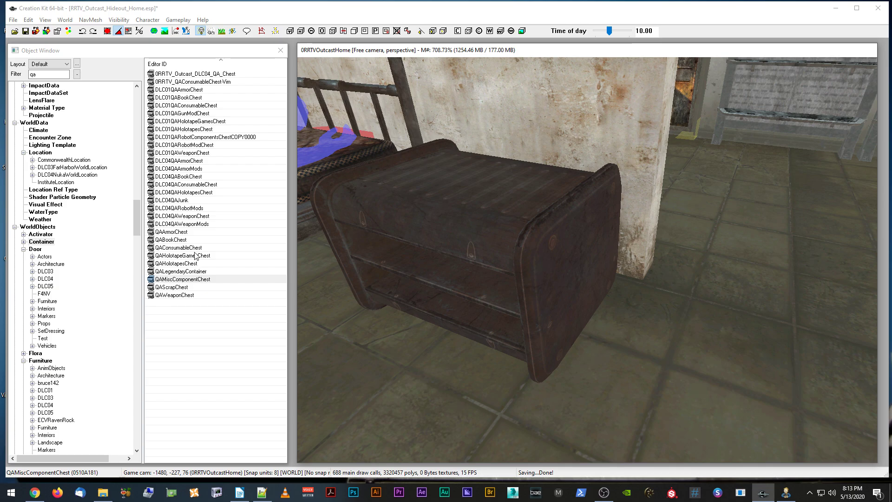
Examine the item list of QAScrapChest and close the container without changes.
click(178, 287)
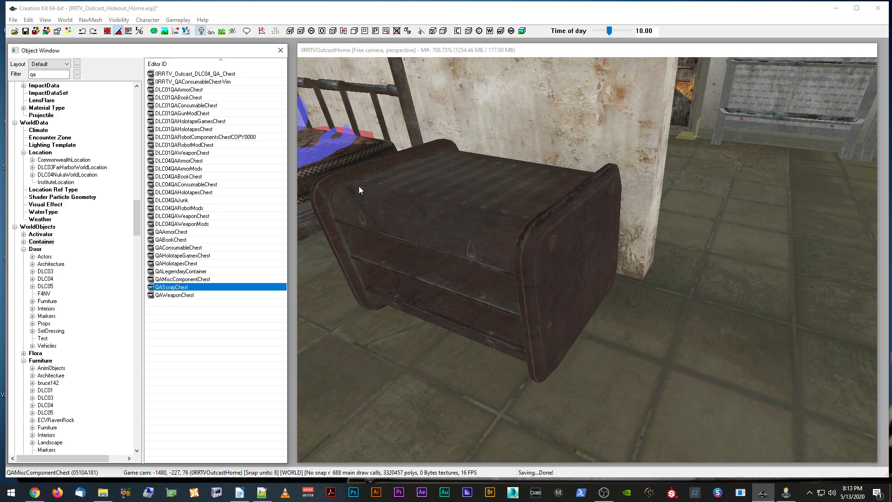
key(Return)
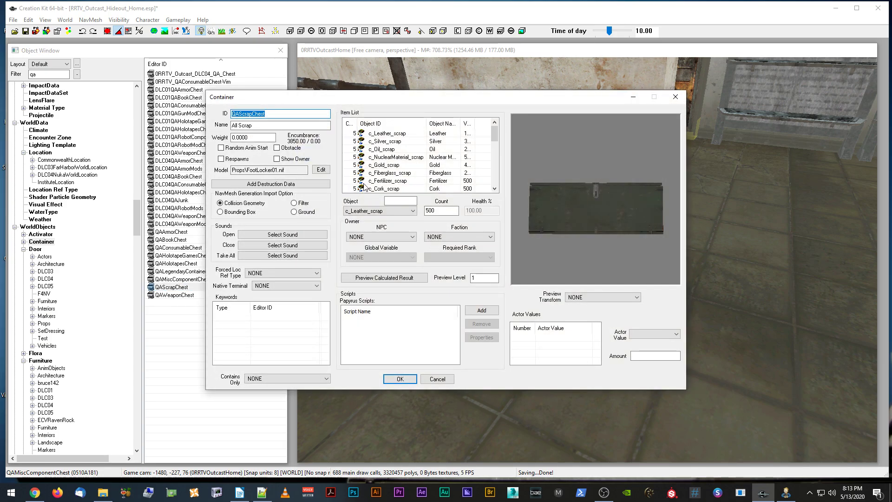
drag(474, 123, 495, 172)
click(436, 379)
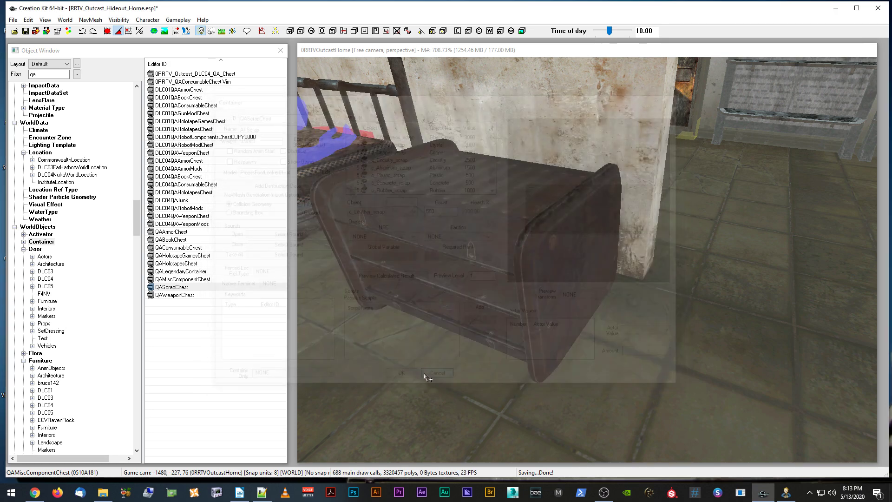
Place a QAScrapChest on top of the nightstand, adjust its position, and save the plugin.
drag(176, 287, 498, 174)
drag(473, 145, 470, 139)
middle_drag(470, 140, 446, 140)
middle_drag(510, 179, 504, 190)
scroll(505, 173, down, 2)
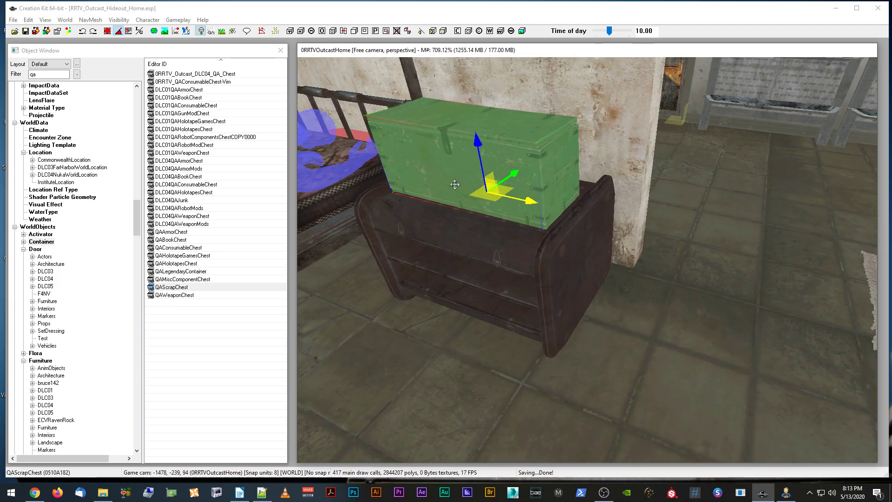
Minimize the editor, the Writer document and the browser to reach the desktop.
click(836, 11)
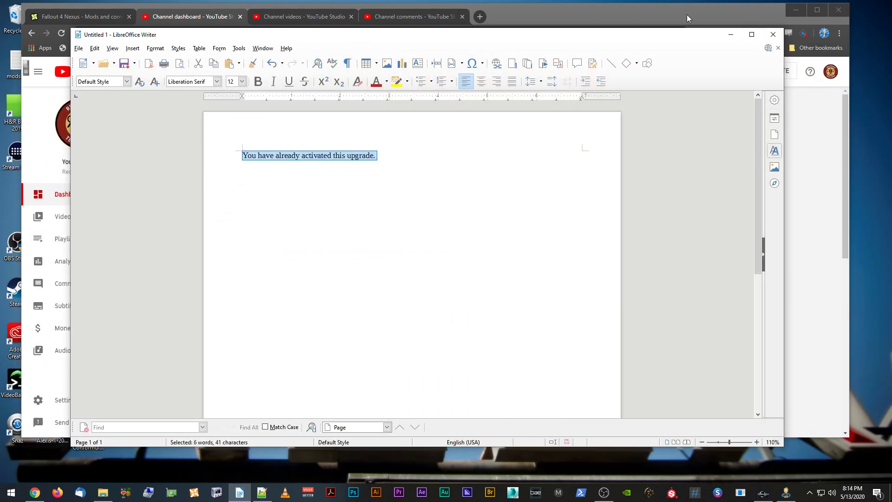
click(726, 36)
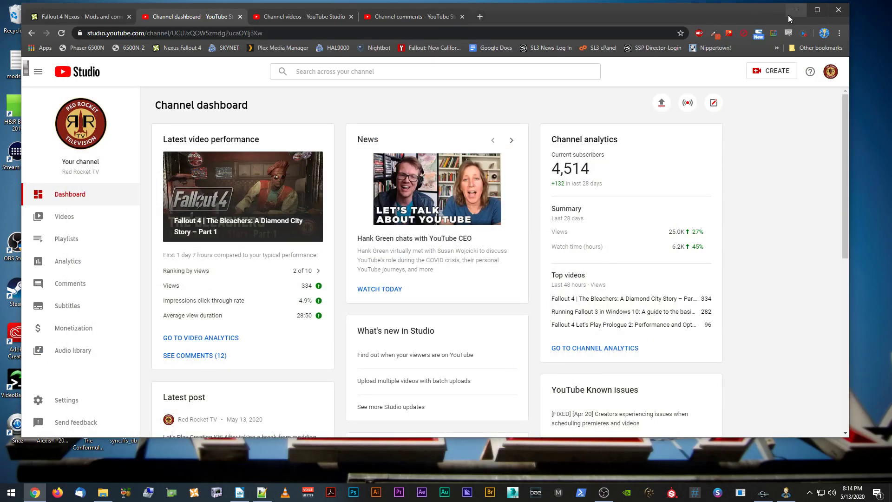
click(790, 14)
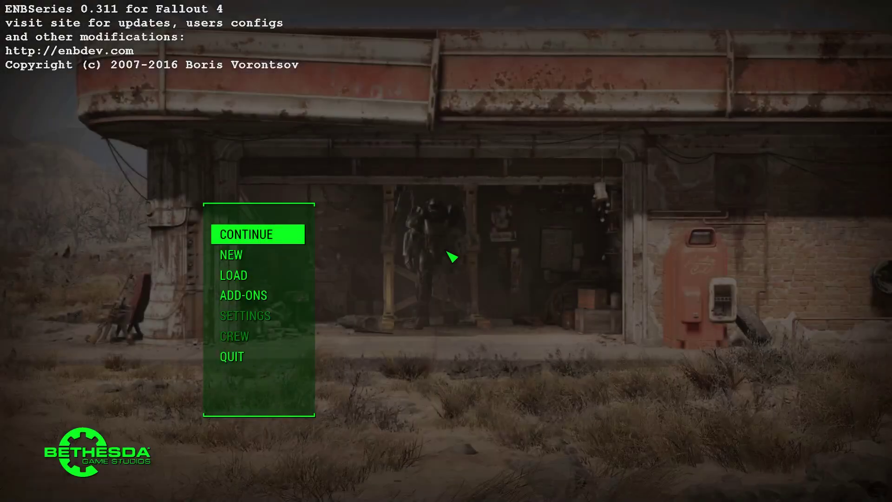
Load the hideout cell from the Fallout 4 main menu with the console command coc 0rrtvoutcasthome.
key(grave)
text(coc )
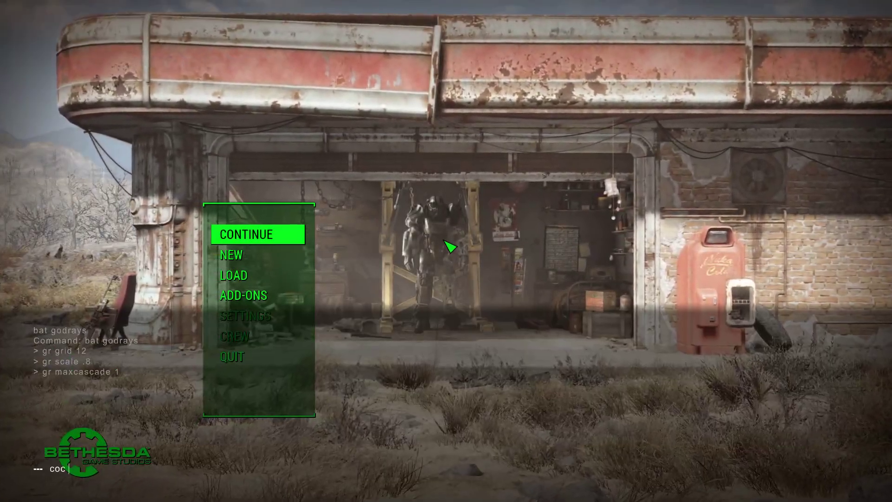
text(0rrtv)
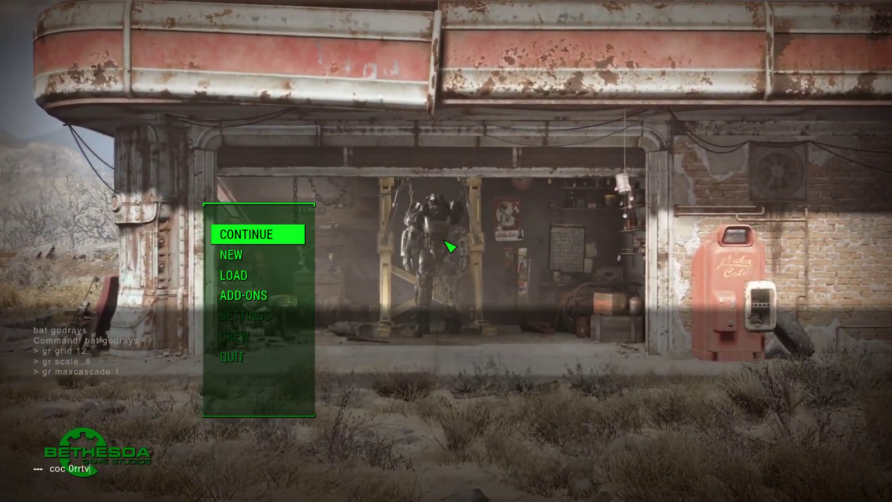
text(outcast)
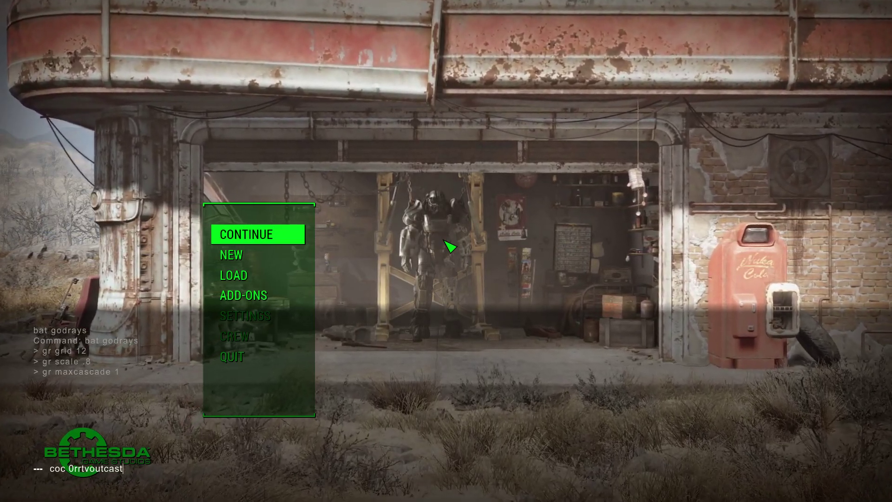
text(home)
key(Return)
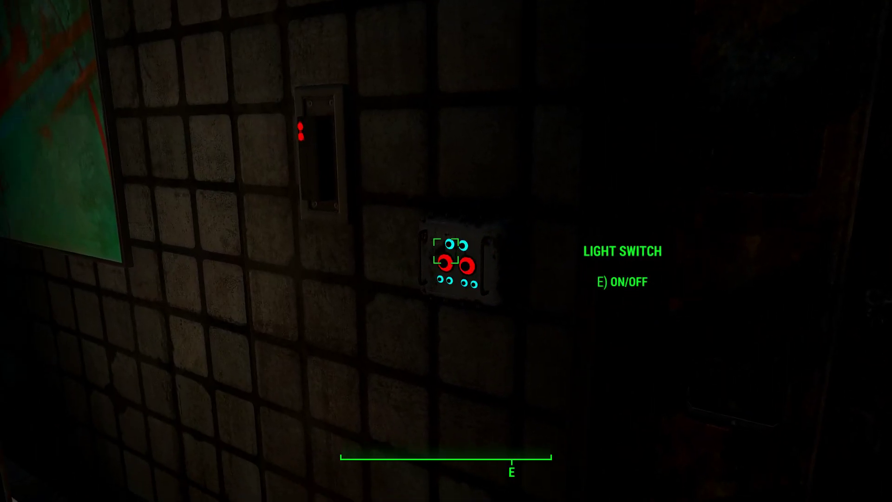
Switch on the main room's lights and make a selection at the Nuka-Cola vending machine in the adjoining room.
key(e)
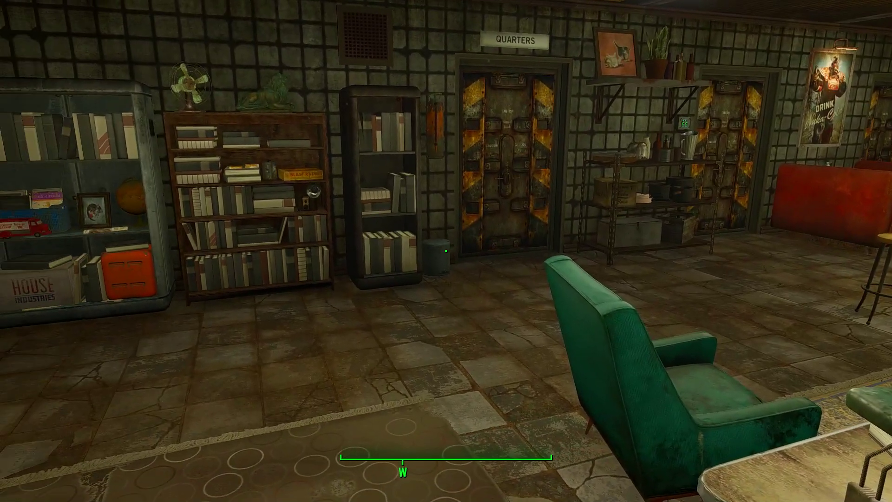
key(w)
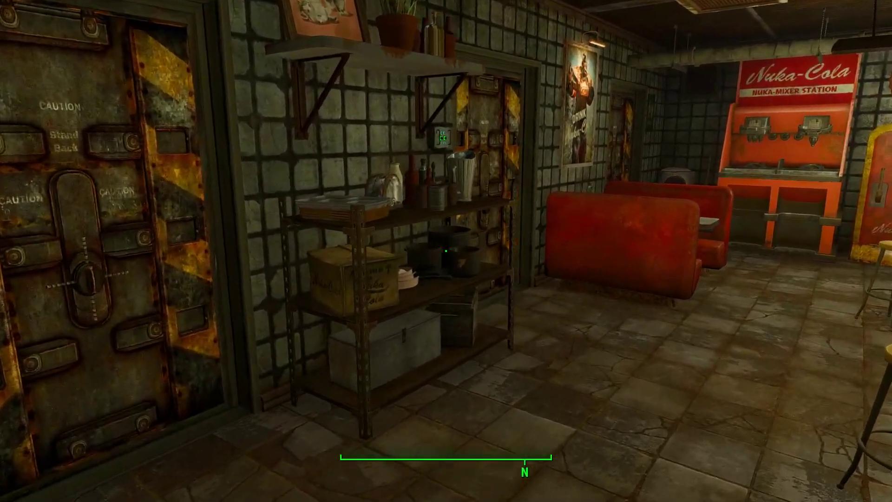
key(e)
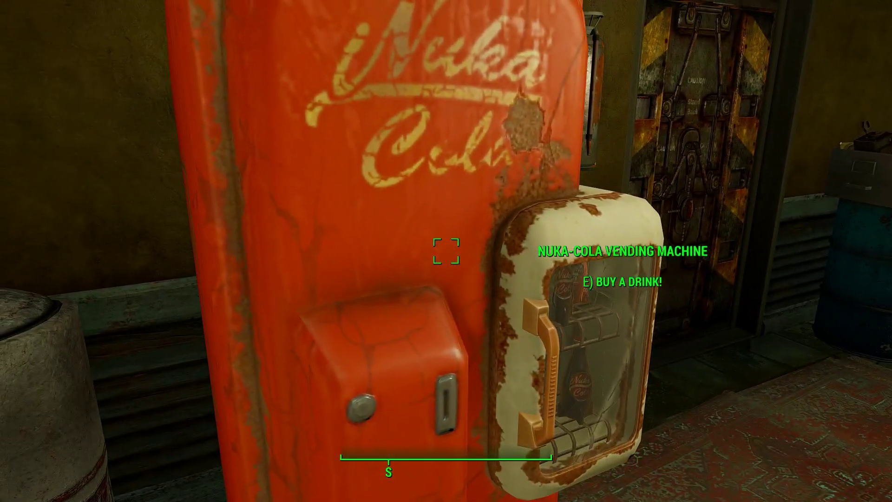
scroll(501, 251, down, 3)
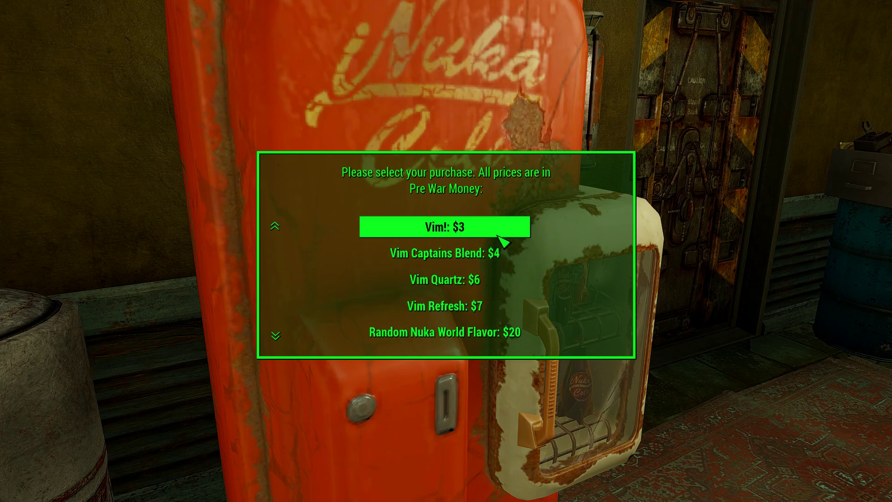
click(482, 330)
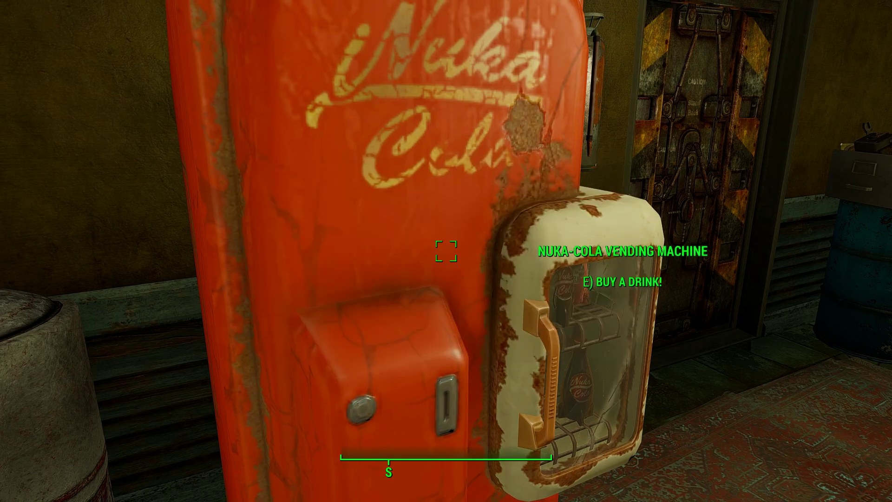
Enter the mainframe room through the utility door and switch on its lights.
key(w)
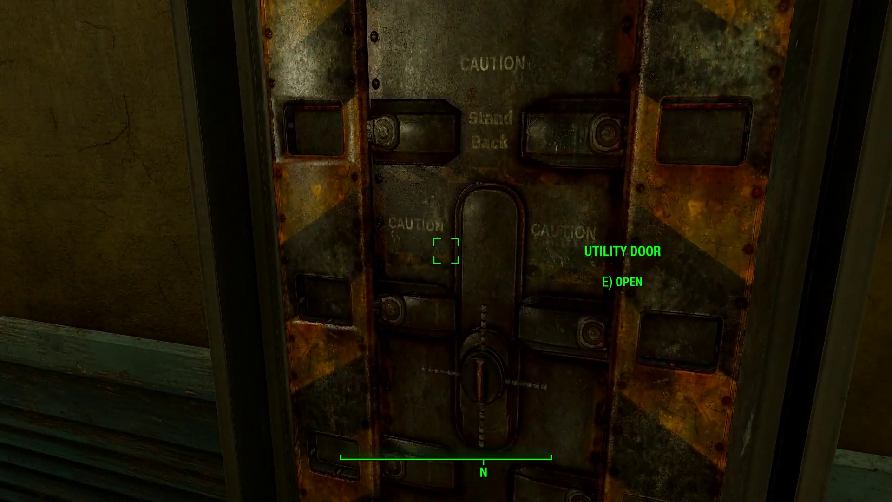
key(e)
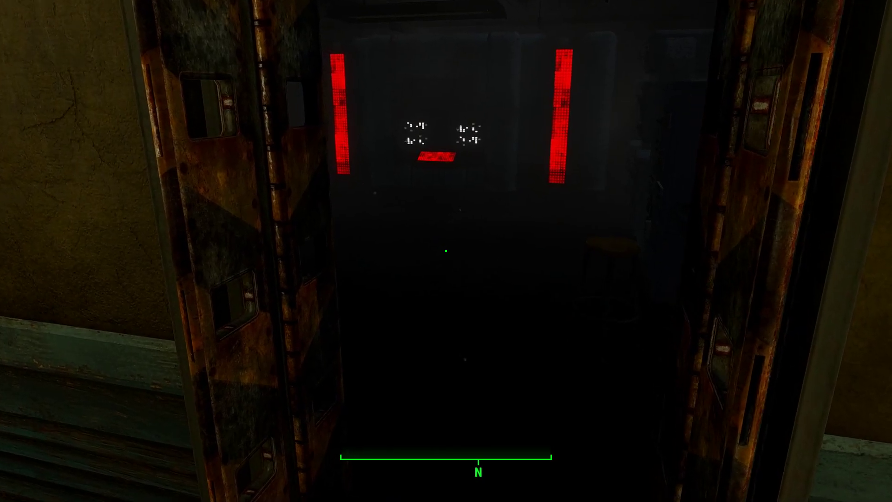
key(w)
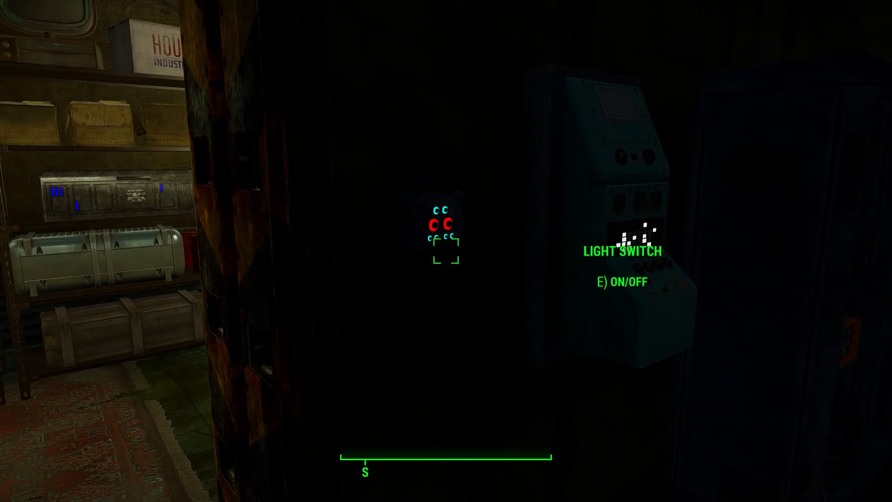
key(e)
Check the Mainframe Terminal's menu for the magazine rack upgrade entry and exit the terminal.
key(w)
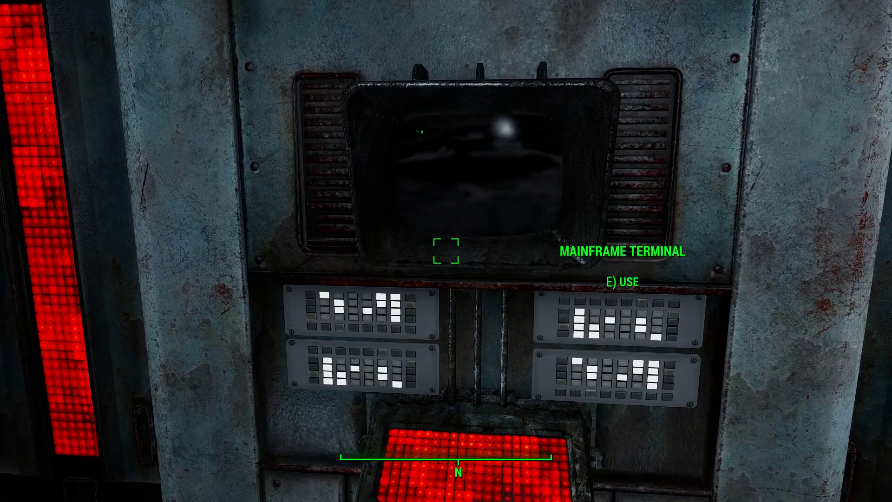
key(e)
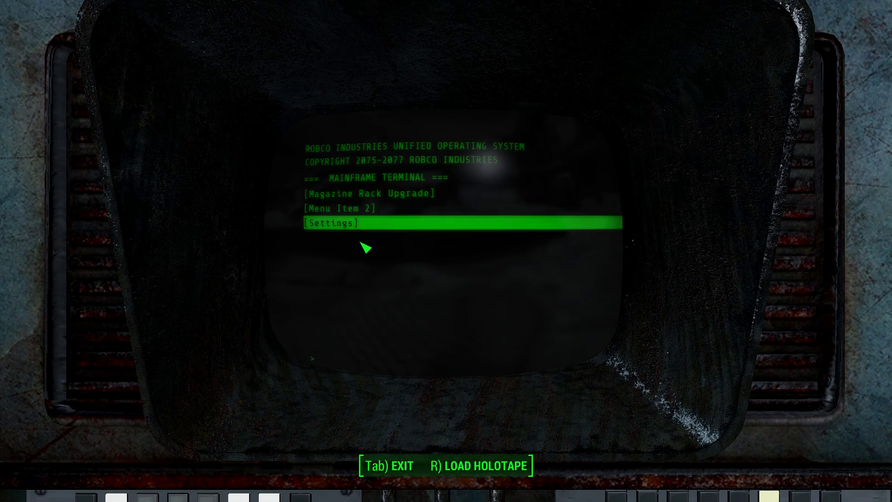
key(Tab)
Enter the Quarters room through the utility door, switch on its lights and examine the wall reserved for the magazine racks.
key(w)
key(a)
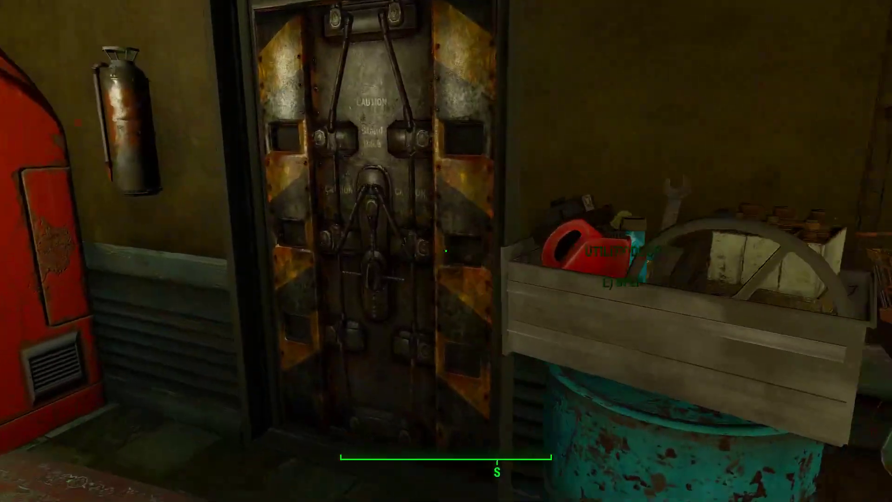
key(w)
key(e)
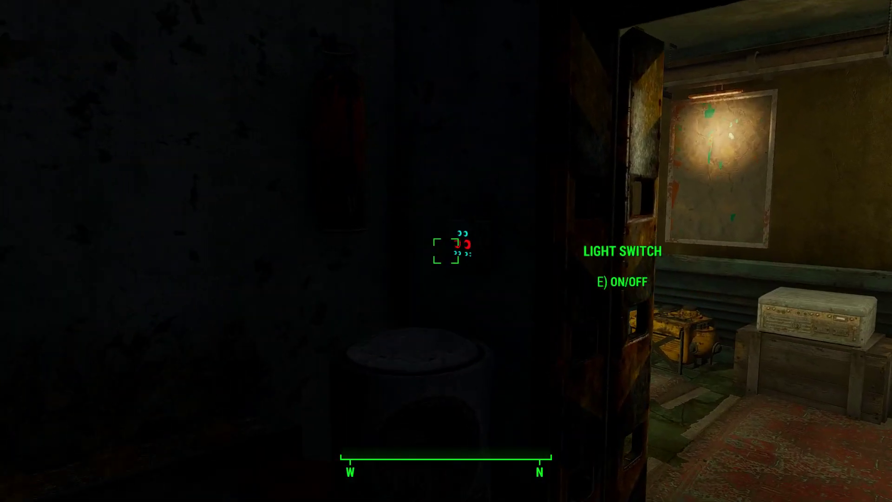
key(e)
key(w)
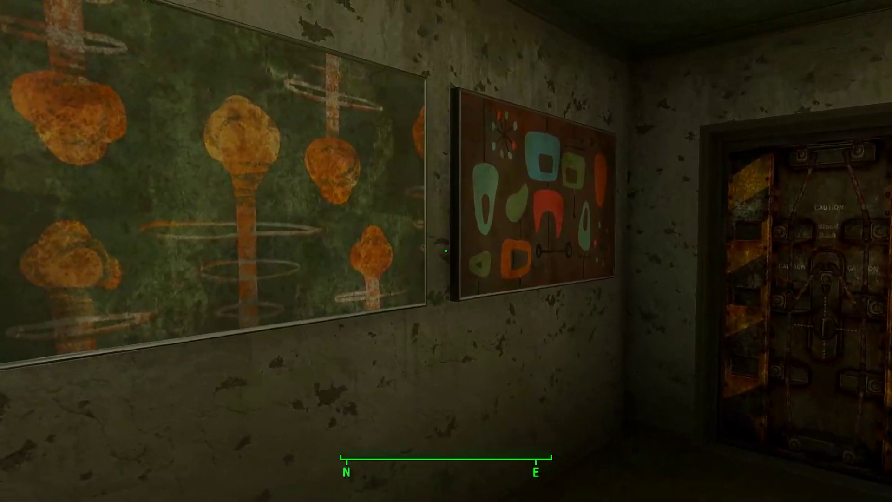
key(s)
key(w)
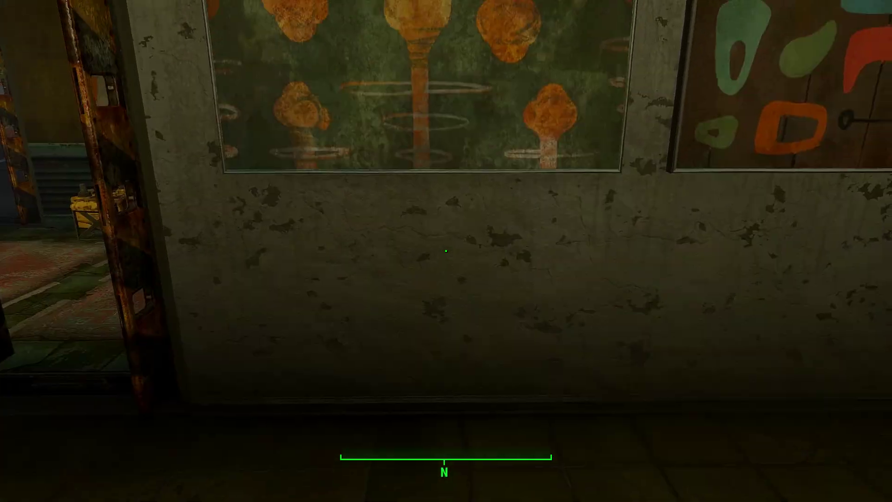
key(w)
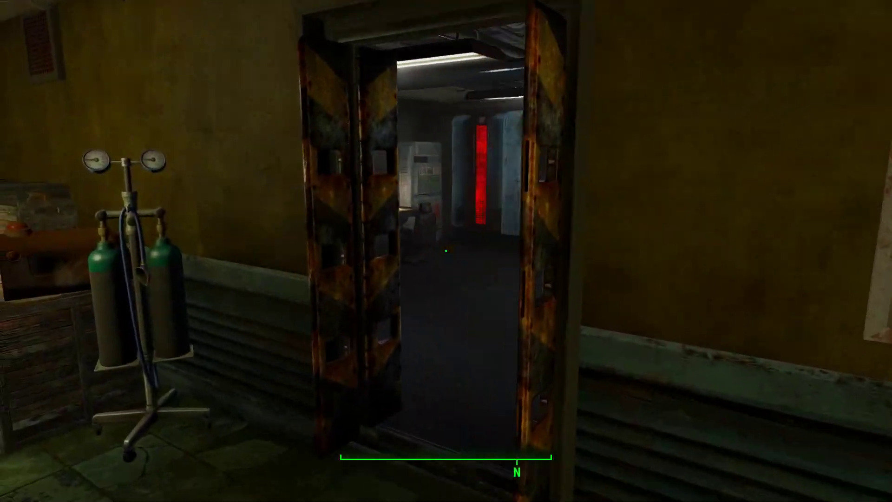
Return to the Mainframe Terminal, try to activate the magazine rack upgrade without carrying the components, and exit the terminal.
key(w)
key(w)
key(e)
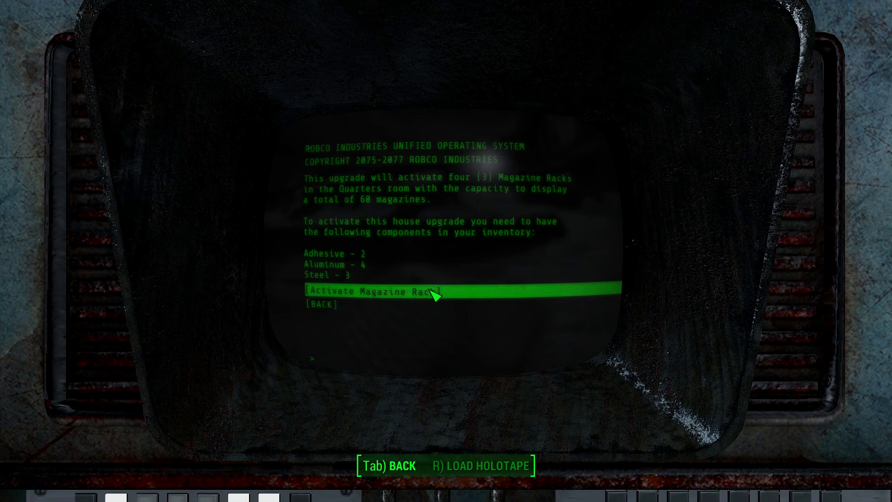
click(428, 293)
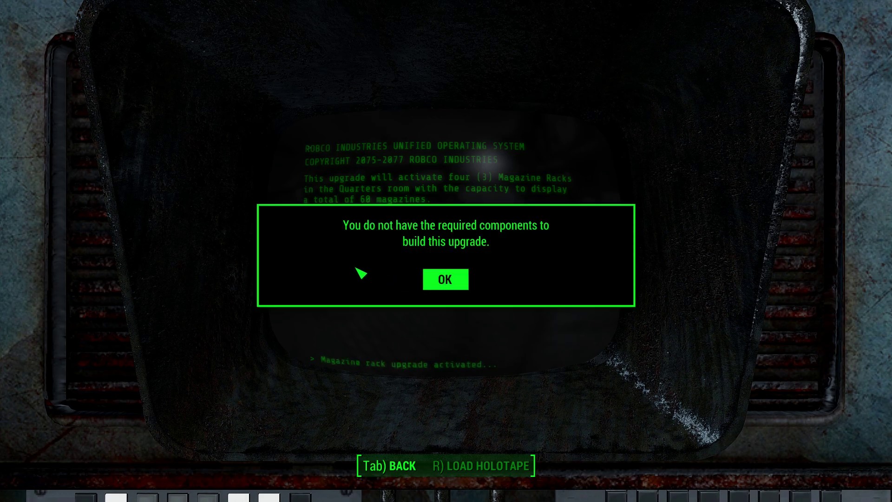
click(446, 280)
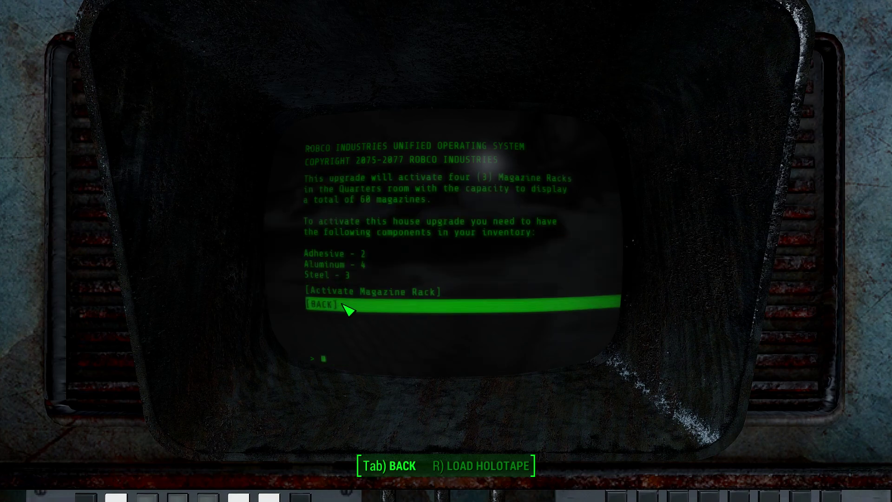
click(346, 305)
key(Tab)
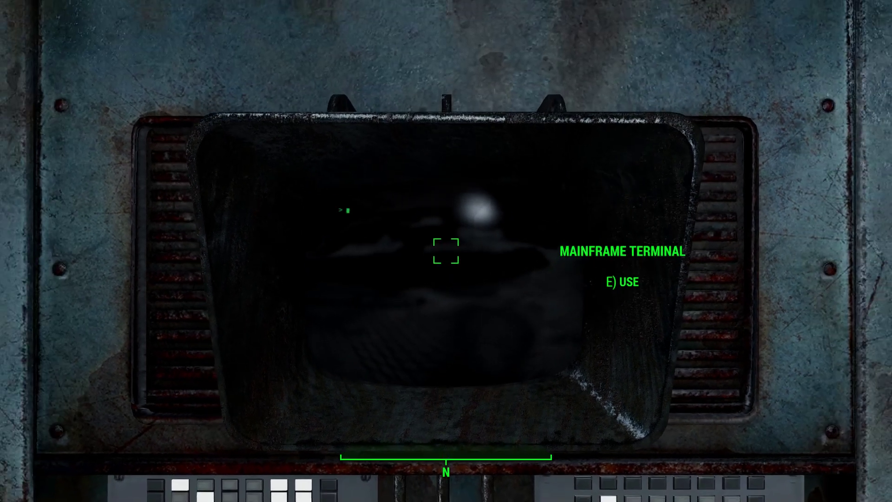
Take 52 adhesive and the other components required for the upgrade from the All Scrap chest.
key(e)
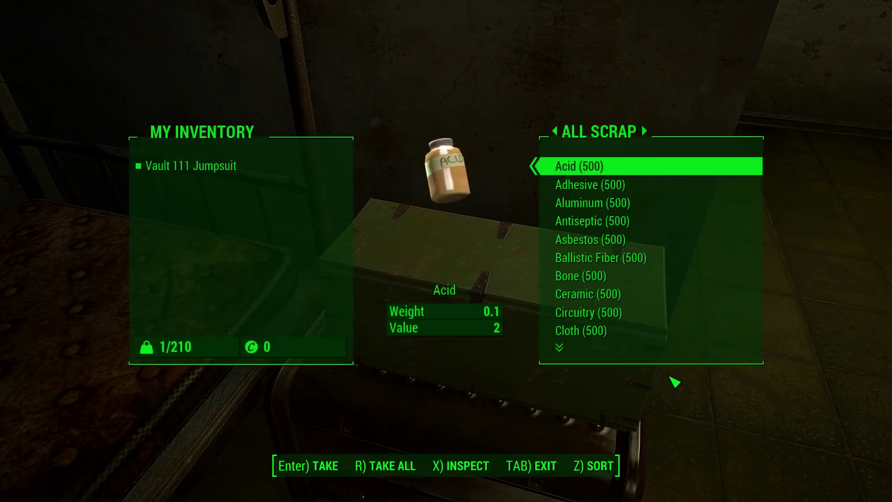
click(617, 190)
drag(487, 338, 414, 339)
key(e)
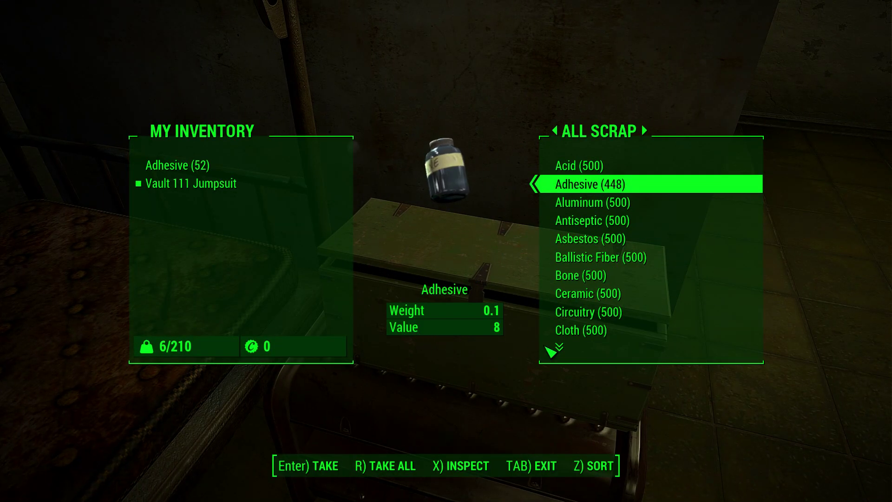
key(Tab)
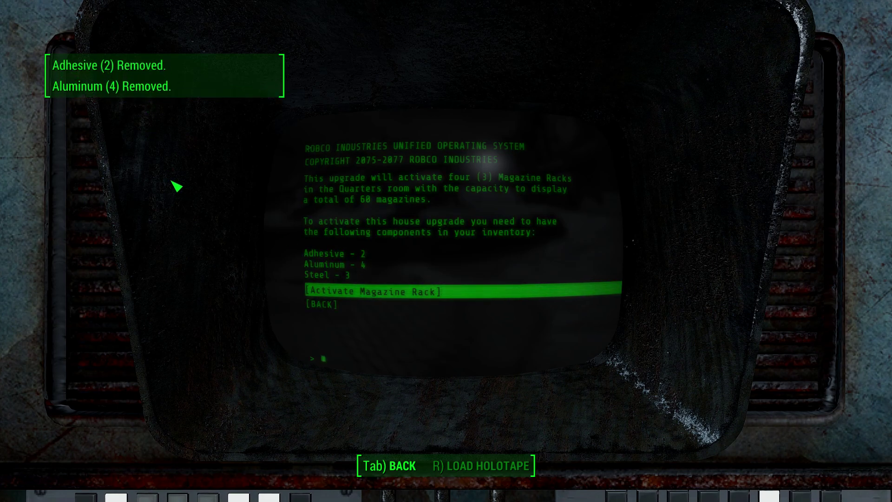
Activate the magazine rack upgrade at the Mainframe Terminal, exit it and inspect the racks in the Quarters room.
key(Return)
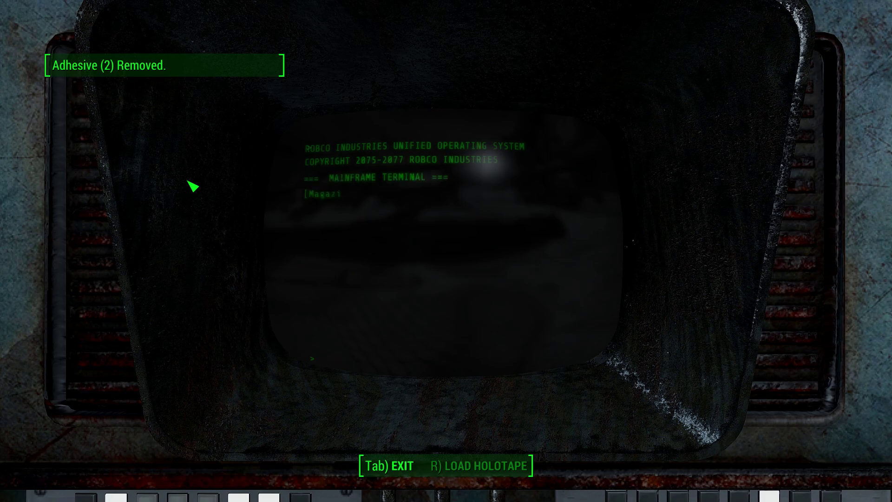
key(Tab)
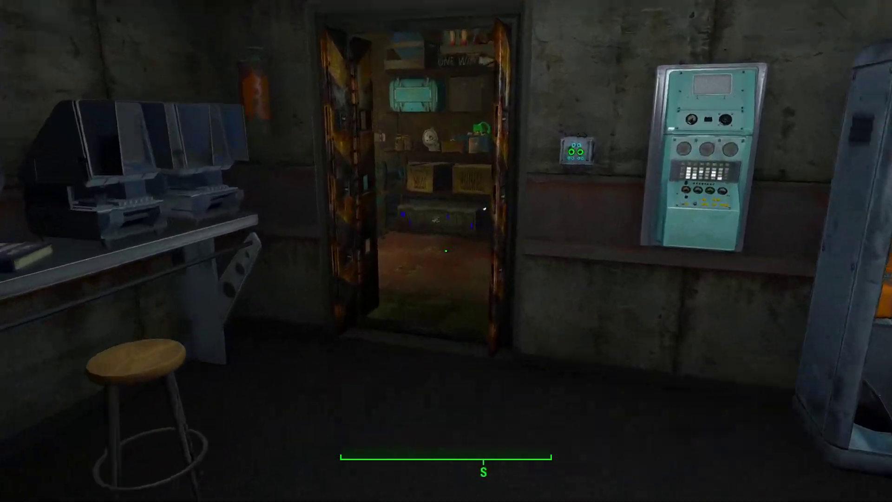
key(w)
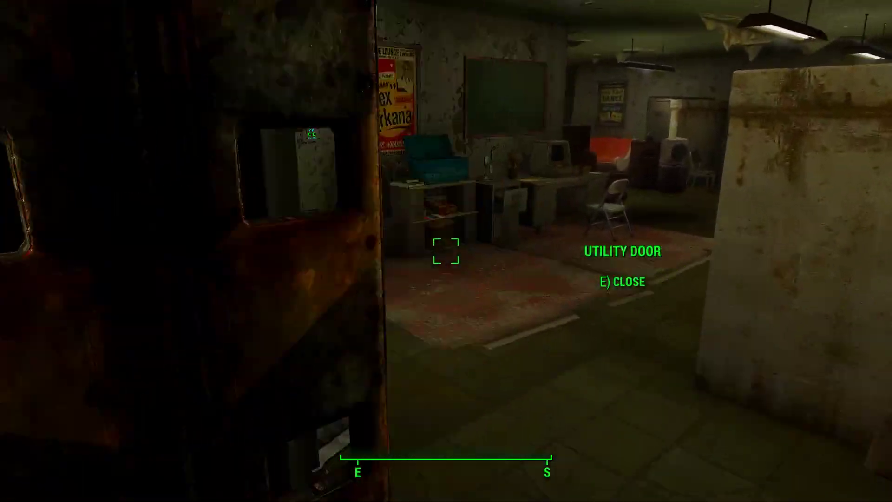
key(w)
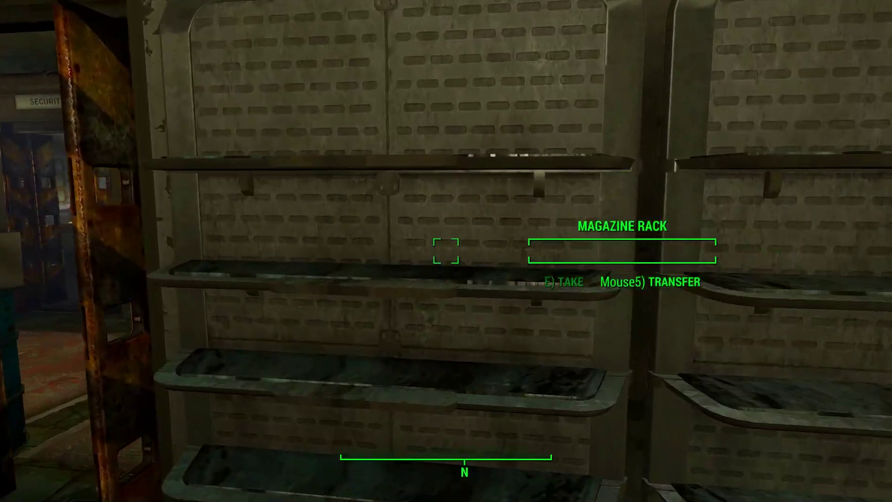
key(s)
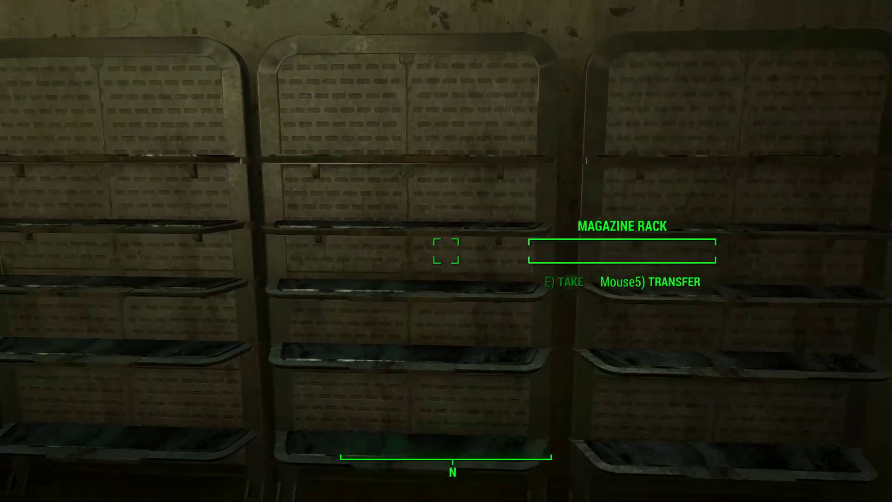
key(s)
Run the console command bat equip to add test items, and take the Astoundingly Awesome Tales magazine.
key(grave)
text(bat equi)
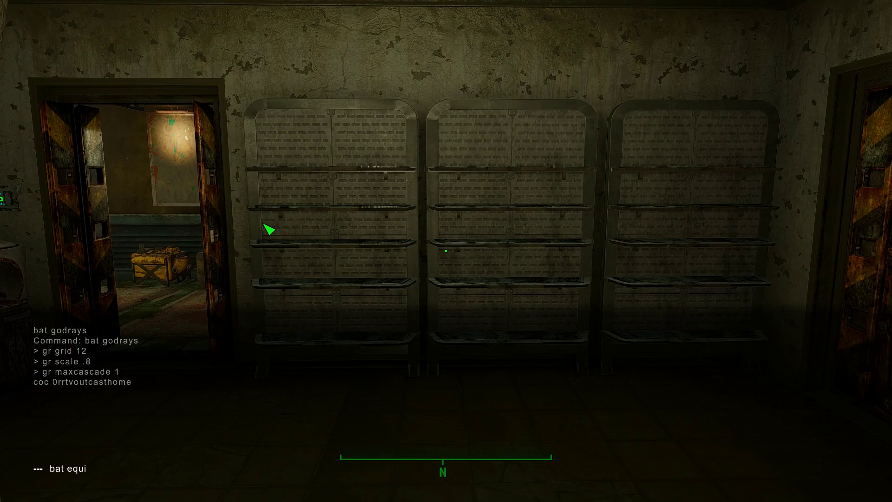
text(p)
key(Return)
key(grave)
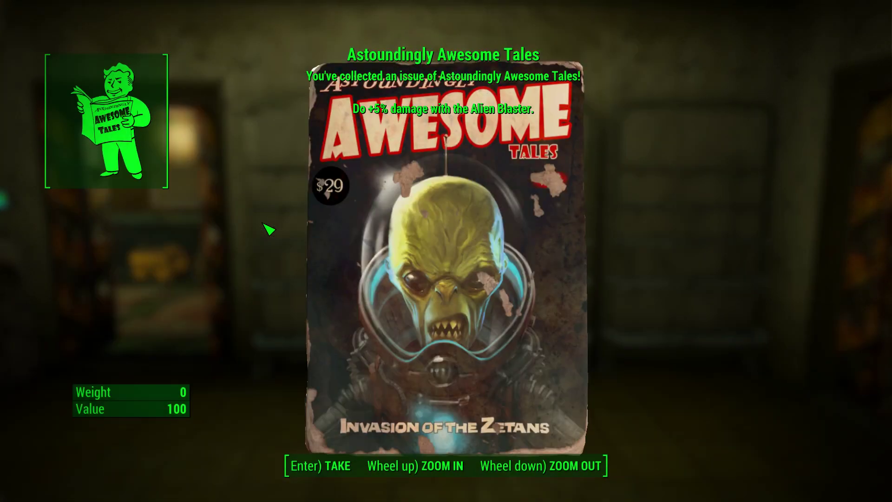
key(Return)
Look through the weapons, apparel and other item categories of the Pip-Boy inventory, and put the Pip-Boy away.
key(Tab)
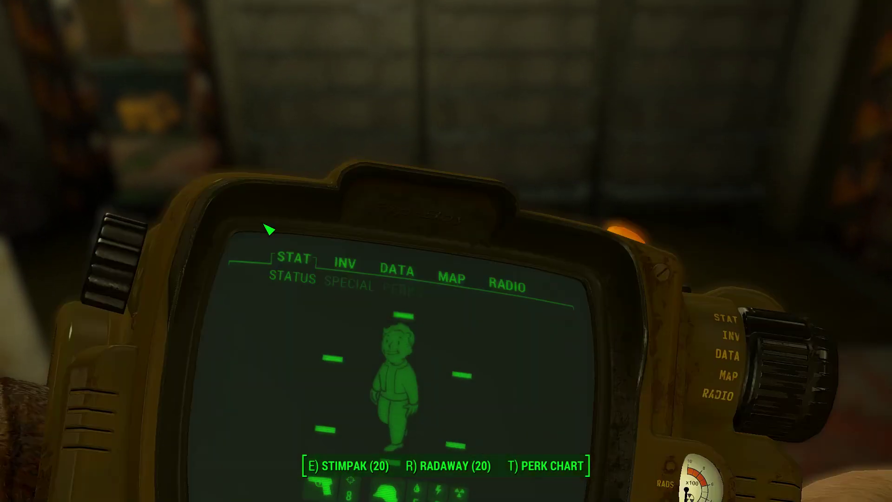
click(302, 88)
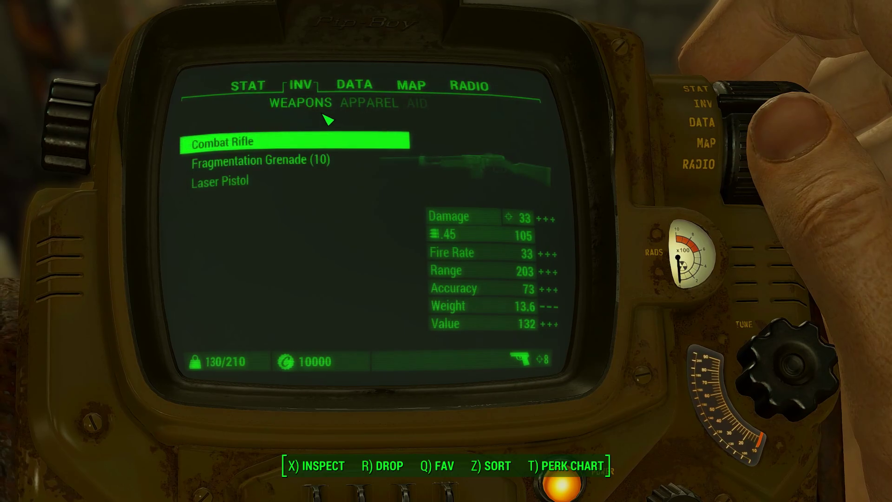
key(d)
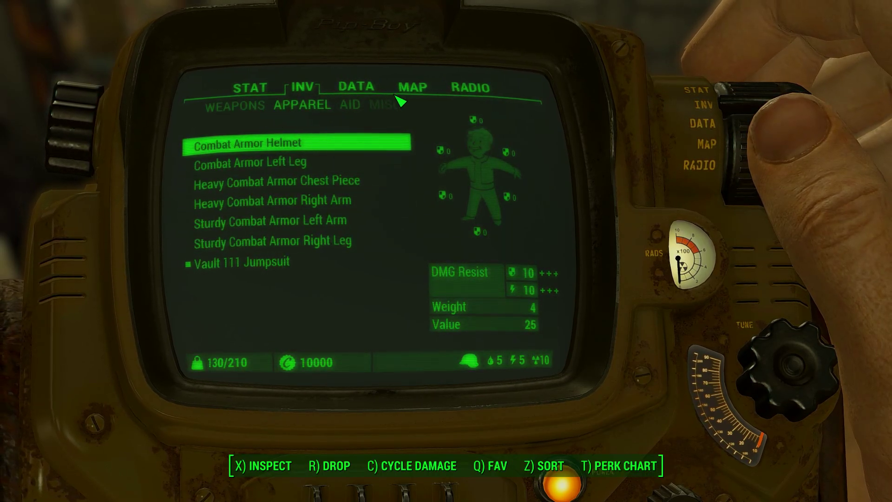
key(d)
key(d)
key(Tab)
Store three Astoundingly Awesome Tales and one Guns and Bullets magazine in the rack nearest the utility door.
key(w)
key(e)
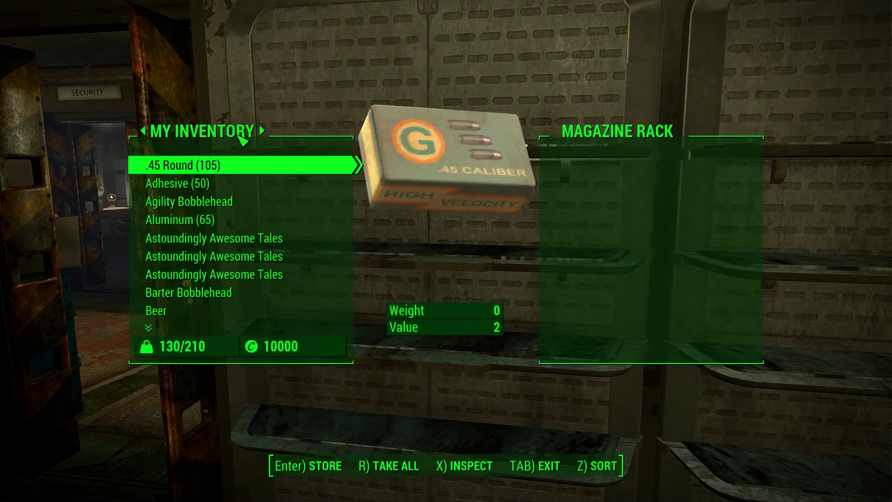
click(143, 132)
click(144, 132)
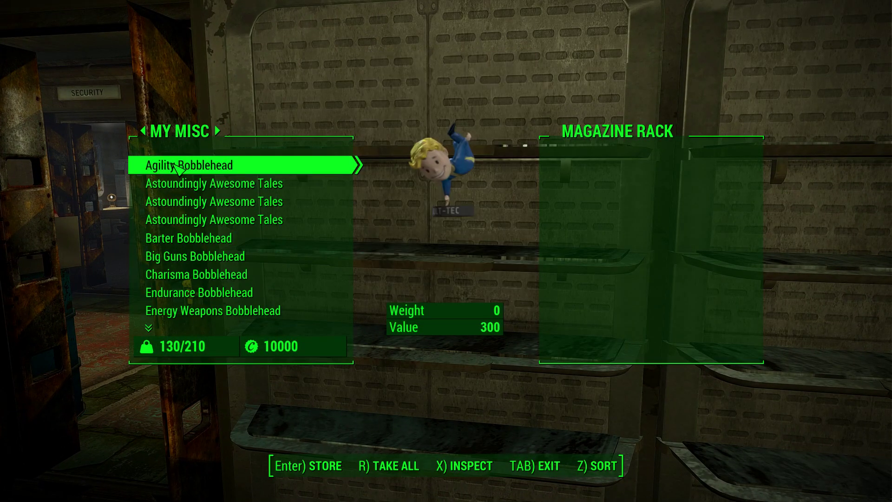
click(272, 185)
click(272, 185)
click(272, 185)
click(281, 275)
key(Tab)
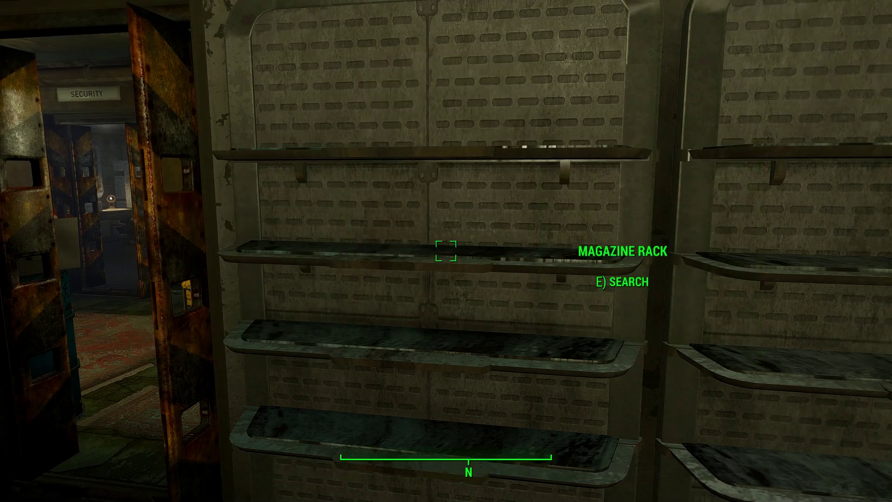
Store three Guns and Bullets magazines from the misc items in the middle magazine rack.
key(r)
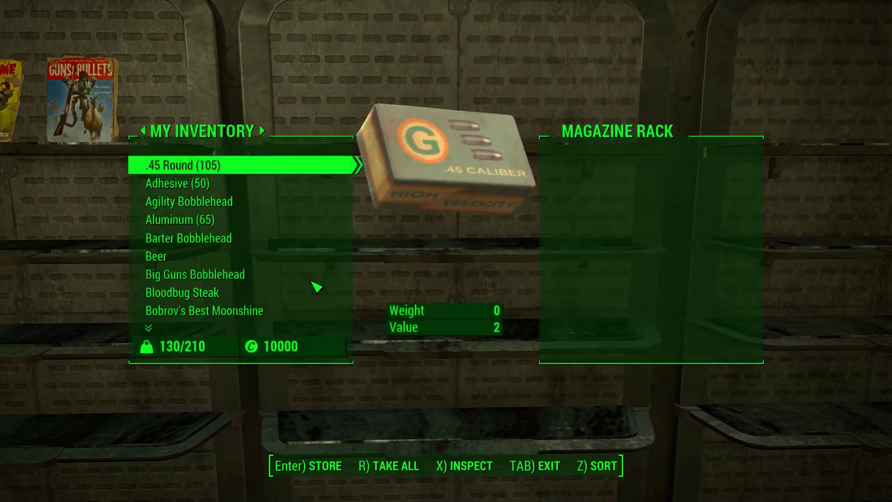
key(d)
key(d)
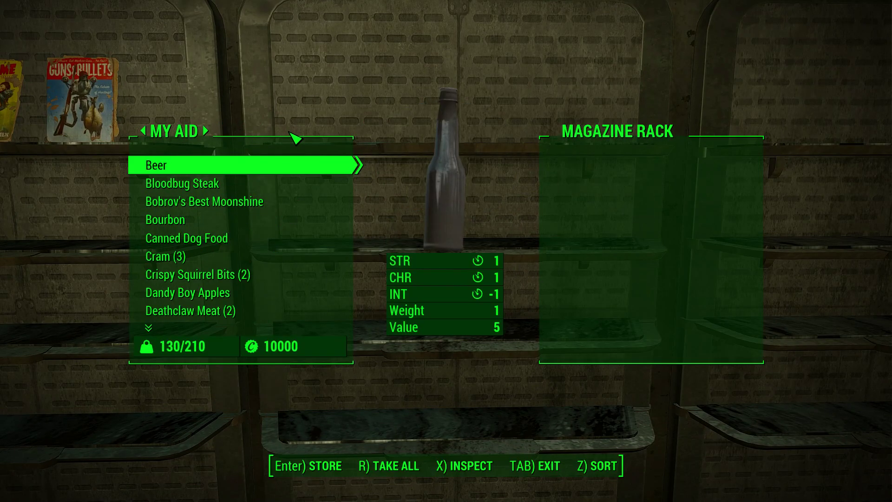
click(144, 132)
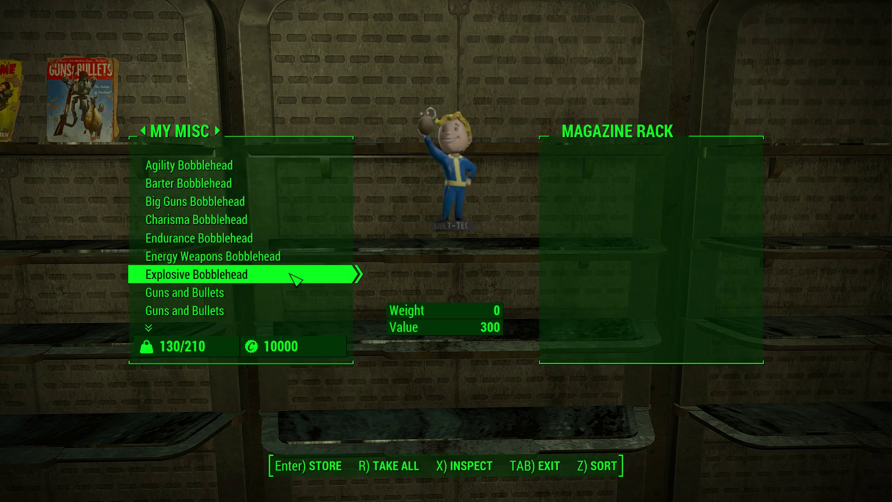
click(288, 292)
click(288, 292)
click(288, 292)
key(Tab)
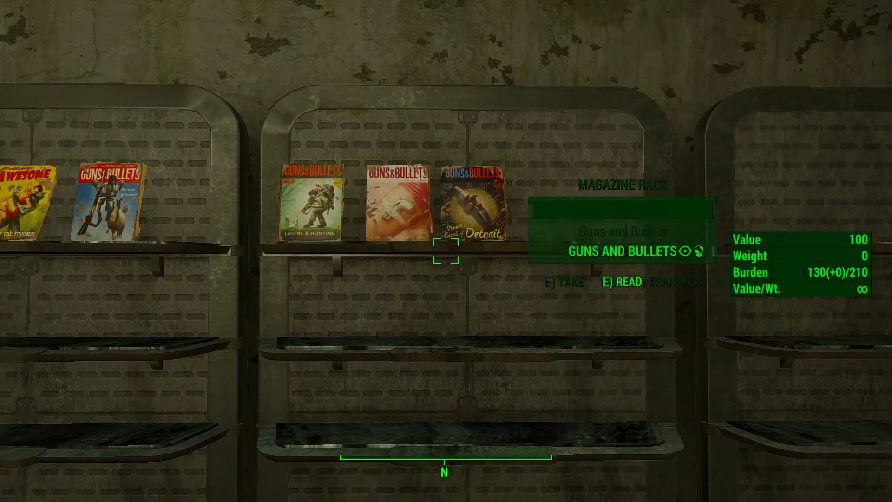
Store the four U.S. Covert Operations Manuals in the third magazine rack and try to store the Luck Bobblehead there.
key(r)
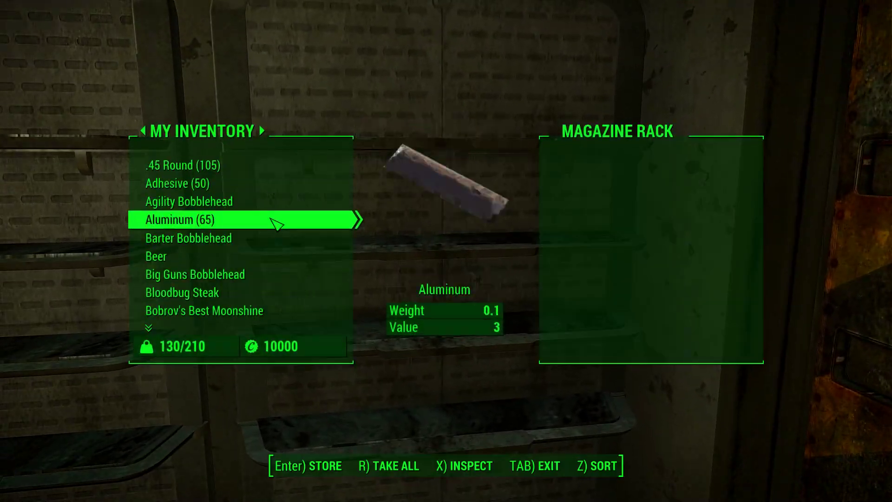
key(d)
key(d)
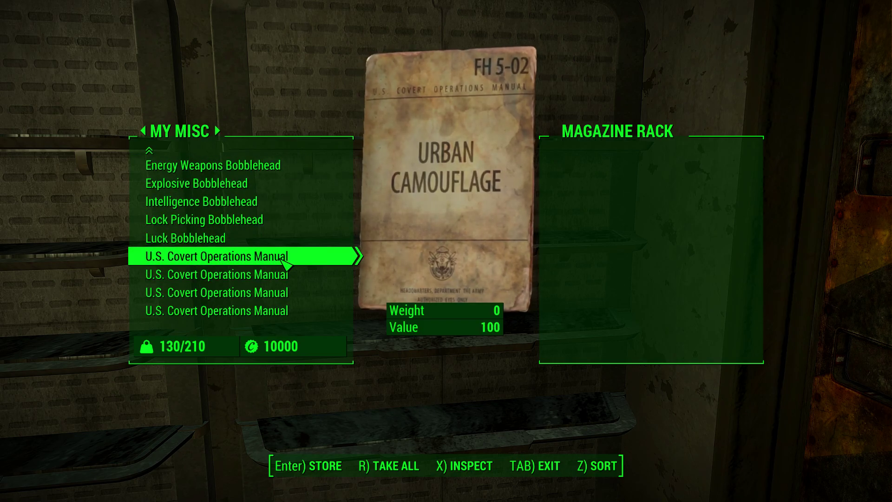
click(286, 264)
click(287, 274)
click(285, 297)
click(283, 313)
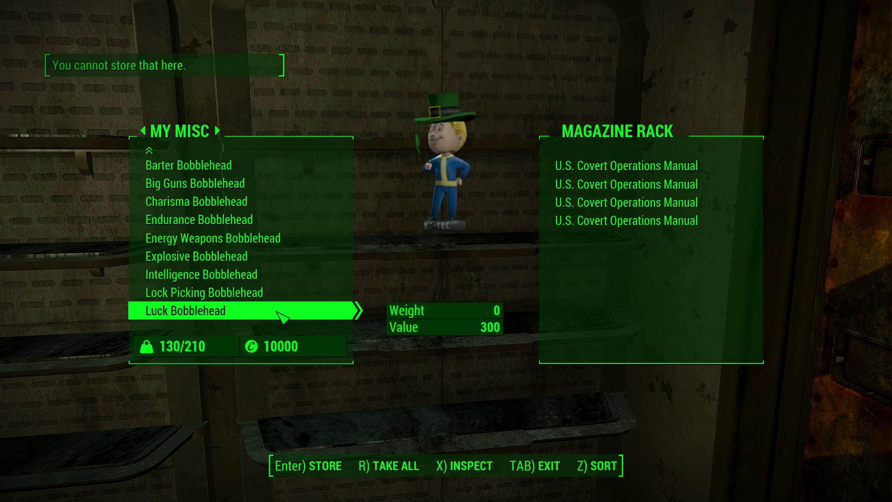
key(Tab)
Step back to check the magazines displayed on all three racks, and walk to the open utility door.
key(s)
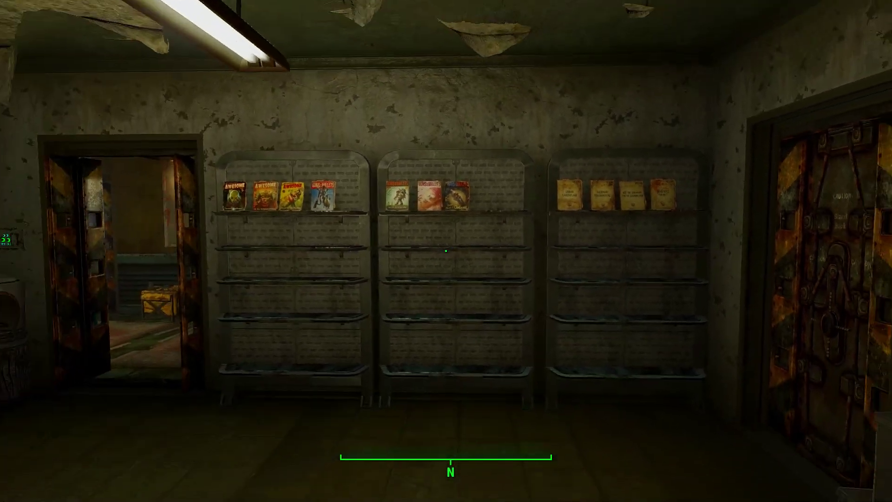
key(w)
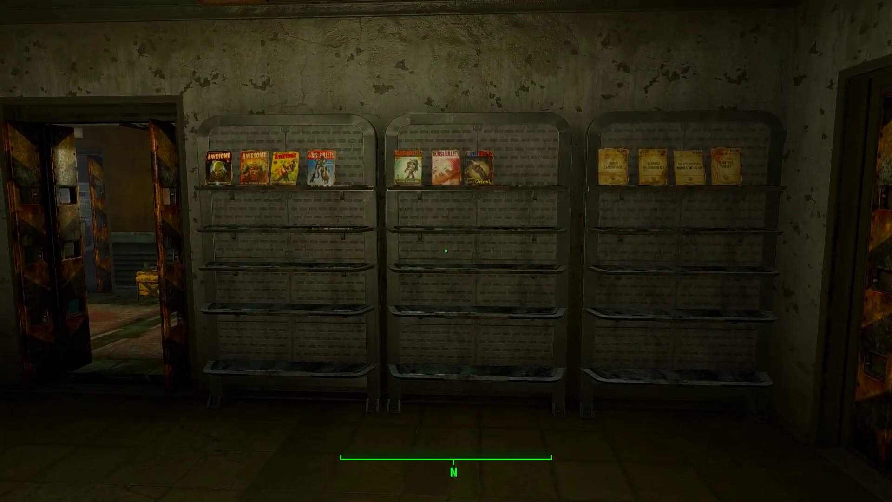
key(w)
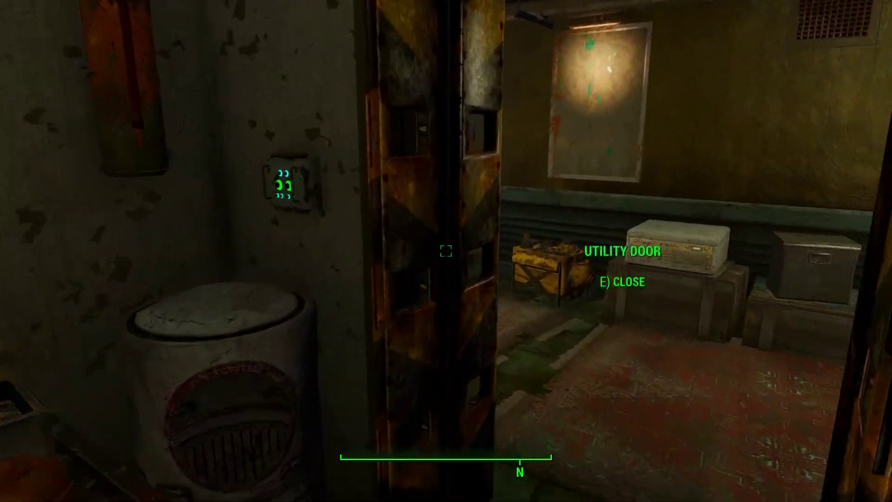
Try to activate the Magazine Rack Upgrade again from the mainframe terminal, and go back to the terminal's main menu.
key(w)
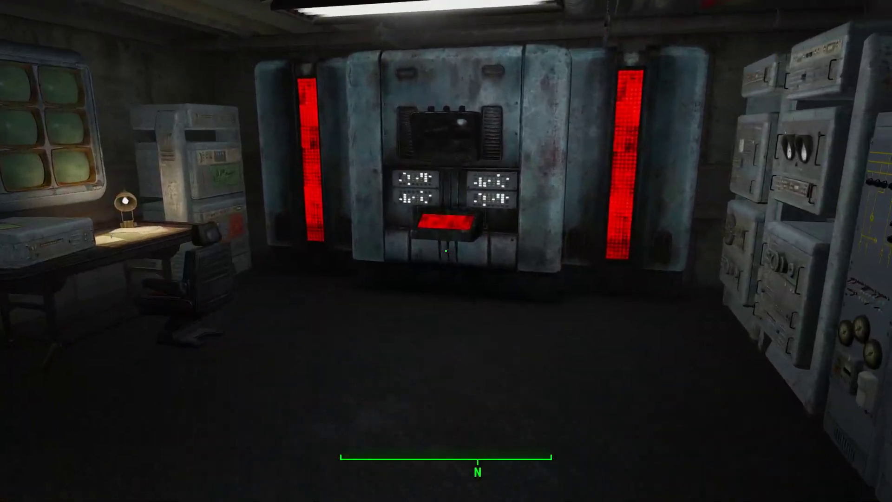
key(w)
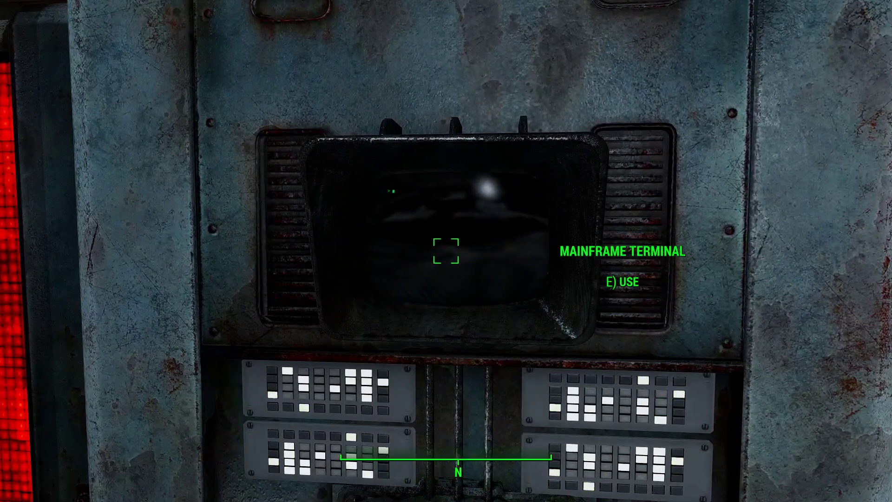
key(e)
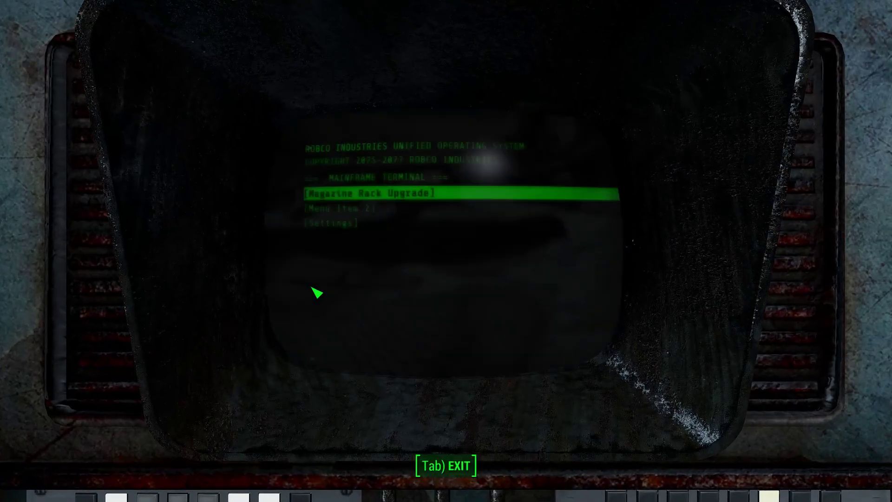
click(438, 194)
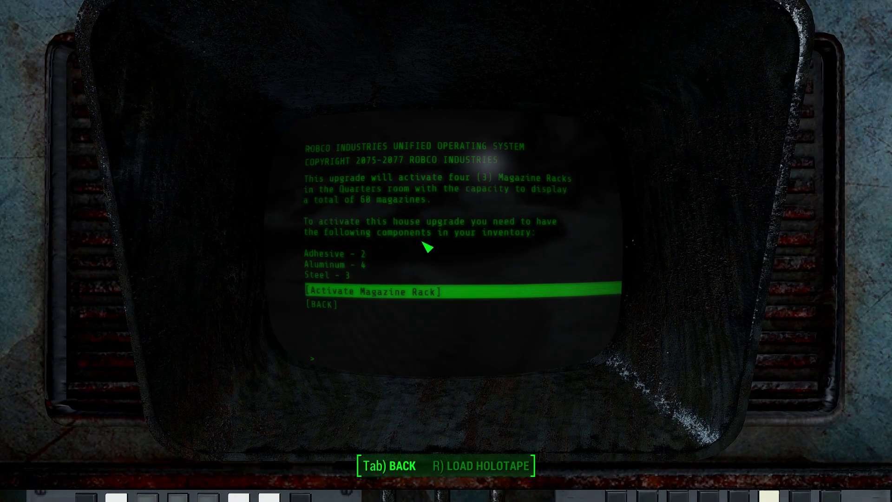
click(456, 298)
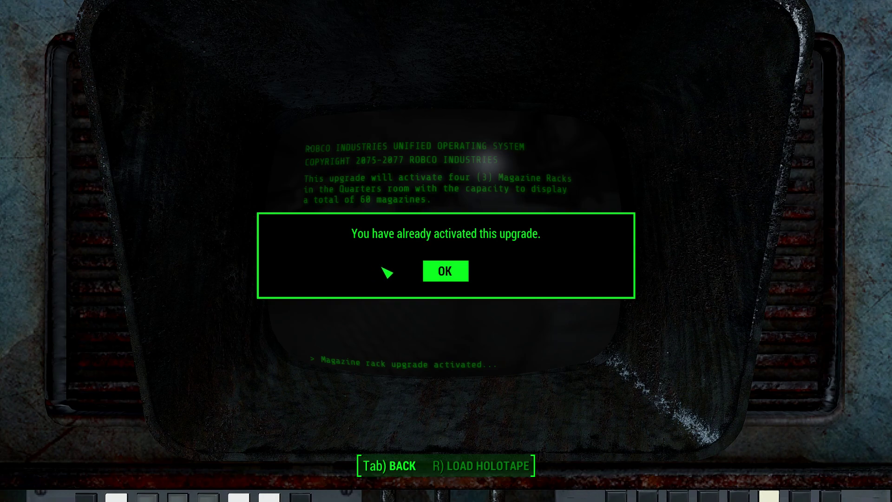
click(457, 273)
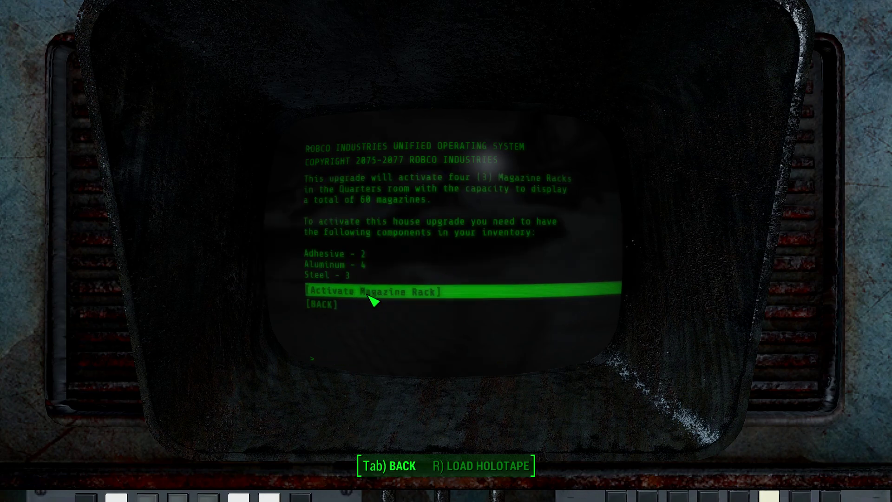
click(332, 305)
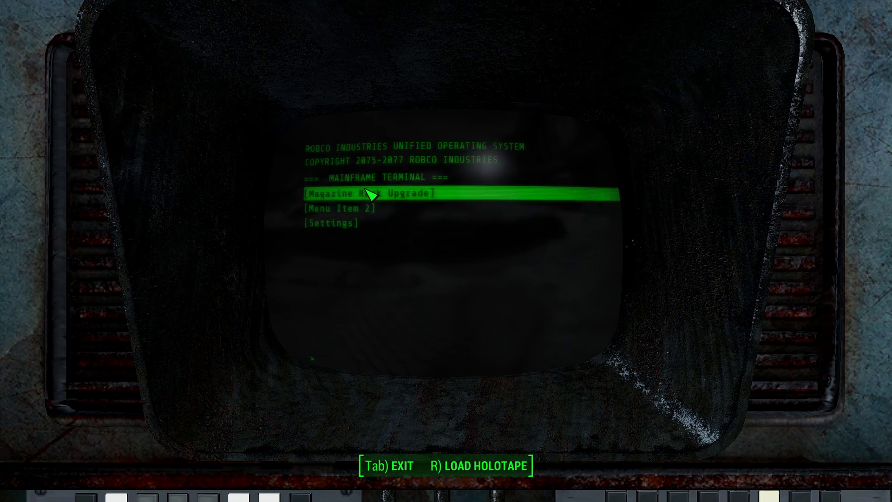
Retry the Activate Magazine Rack option from the terminal's main menu, and exit the terminal.
click(393, 195)
click(382, 293)
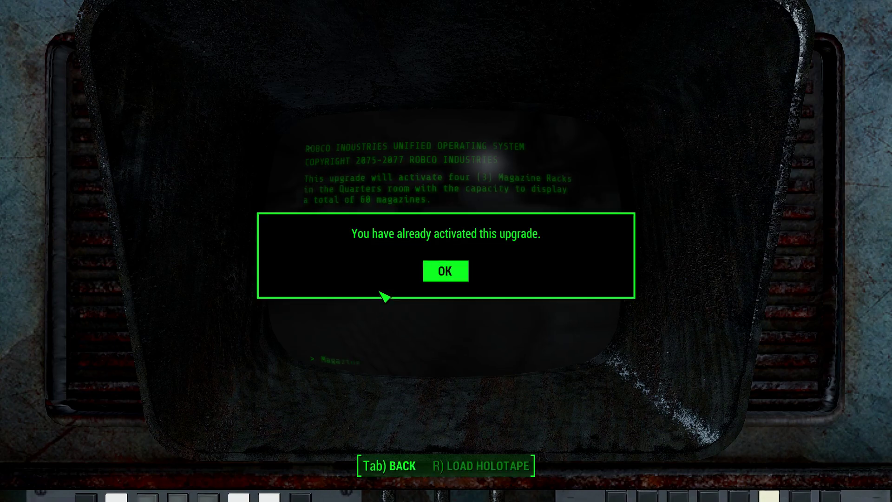
click(446, 273)
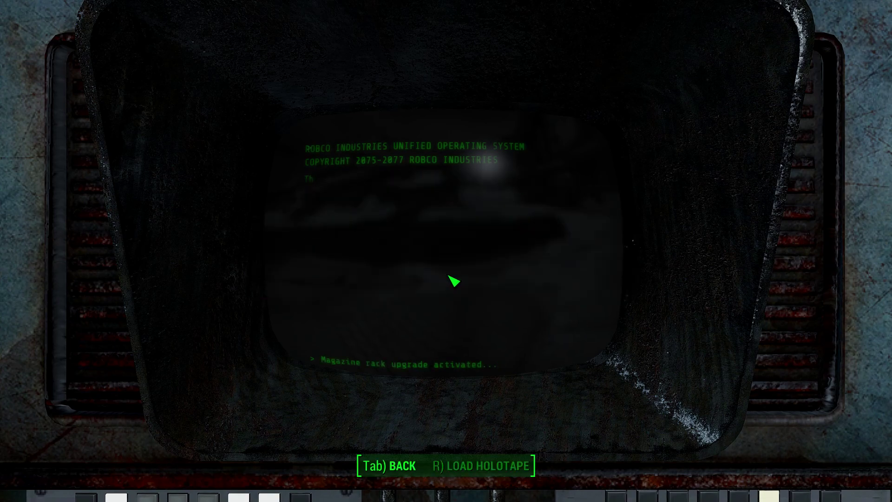
click(329, 307)
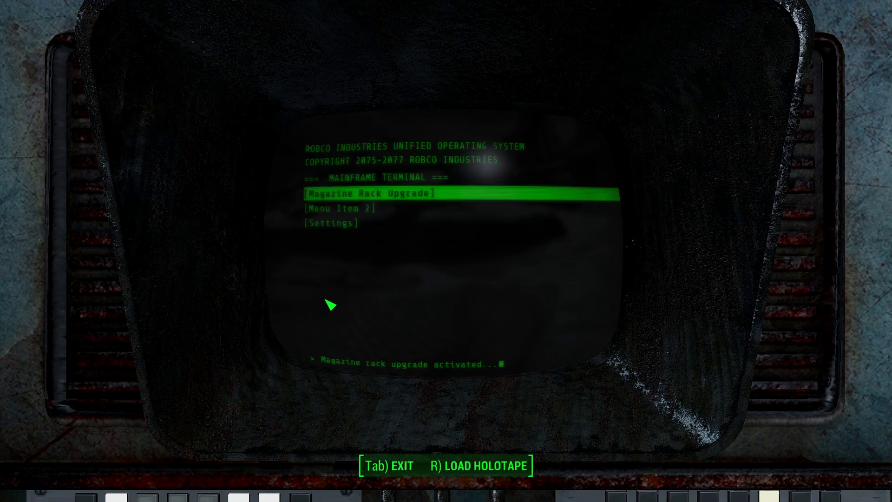
key(Tab)
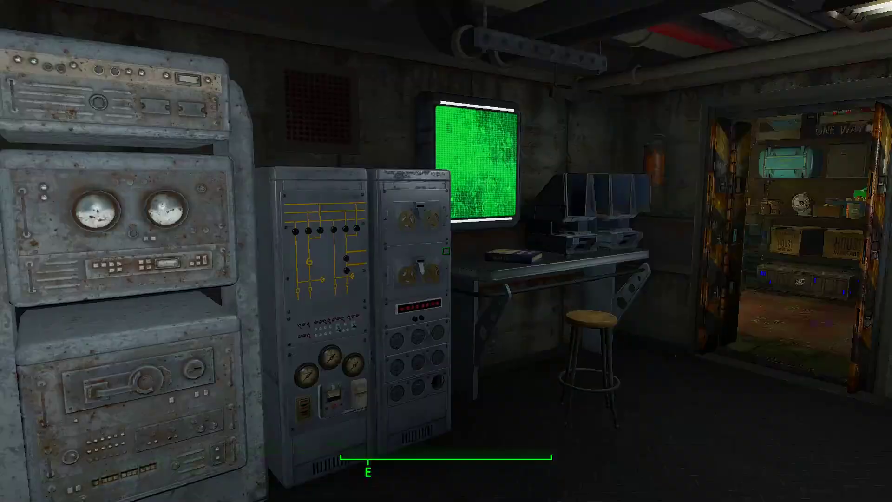
Walk to the QA Nuka Recipe Books box, inspect the Nuka-Berry Recipe and take all the recipe books.
key(w)
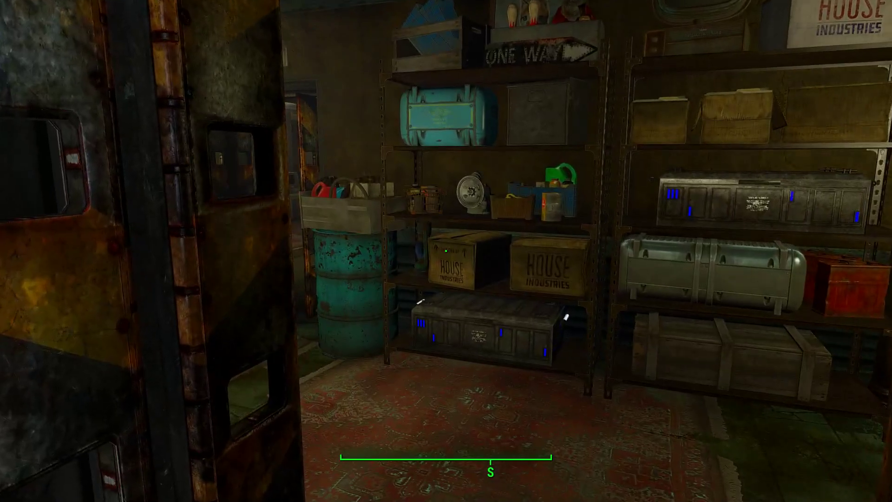
key(w)
key(w)
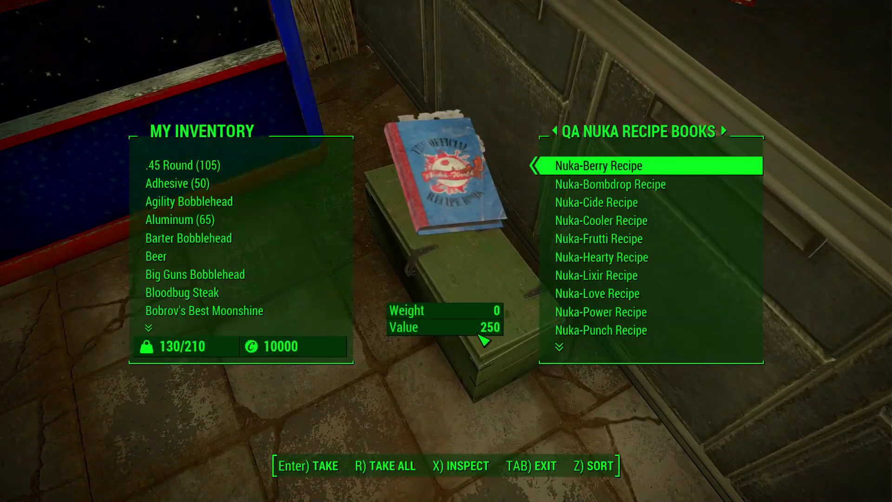
key(r)
key(Tab)
key(x)
drag(560, 311, 417, 232)
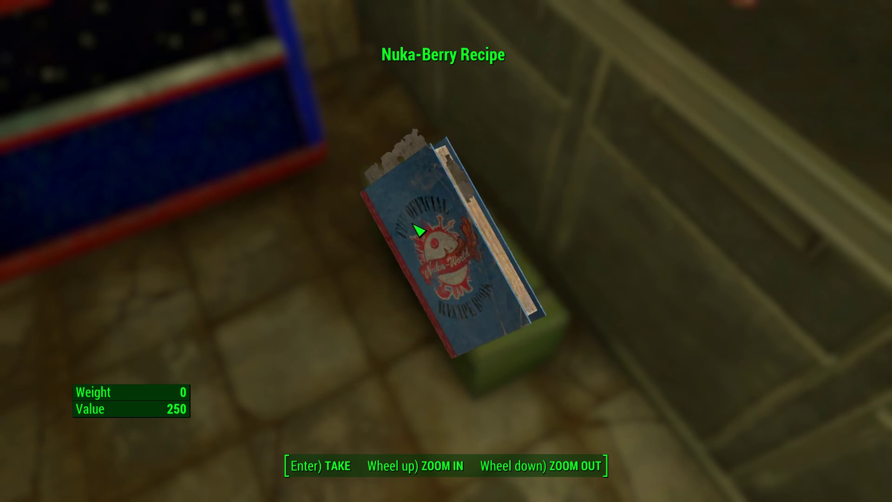
key(Tab)
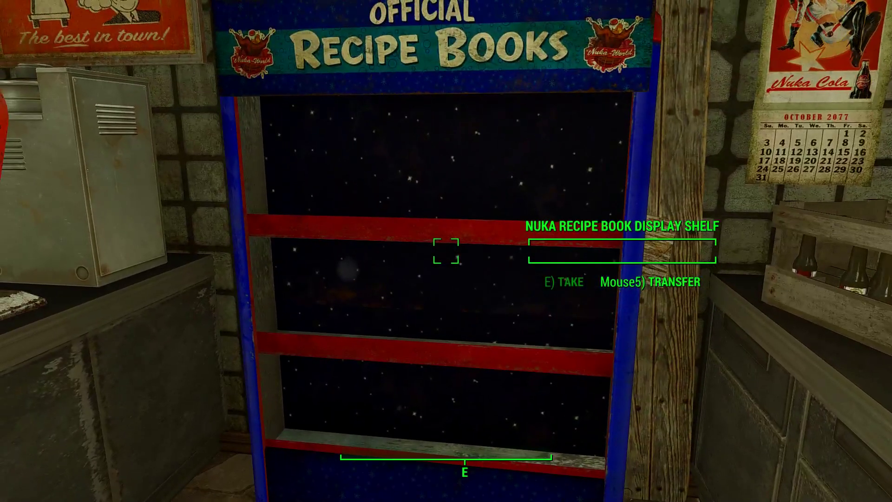
Store the Nuka-Bombdrop, Cide, Cooler, Lixir, Love, Power, Punch and Ray recipes on the Nuka Recipe Book Display Shelf.
key(e)
key(d)
key(d)
key(d)
key(d)
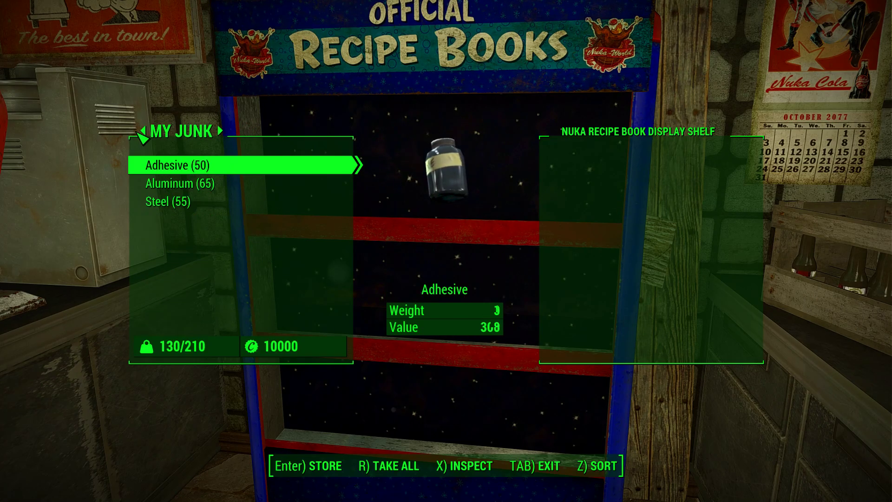
key(d)
scroll(236, 246, down, 15)
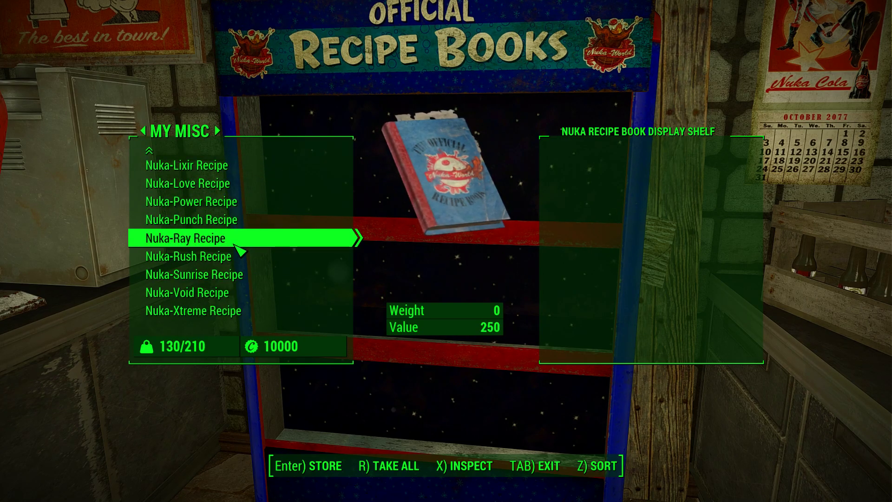
click(234, 220)
click(234, 184)
click(236, 237)
click(236, 238)
click(236, 238)
click(236, 201)
click(236, 201)
key(Tab)
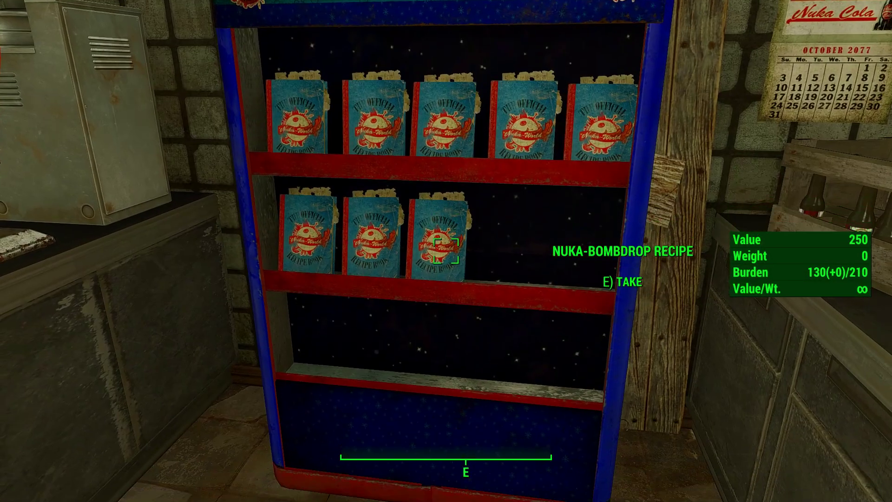
Return to the magazine racks and take the three Guns and Bullets magazines from the middle rack.
key(w)
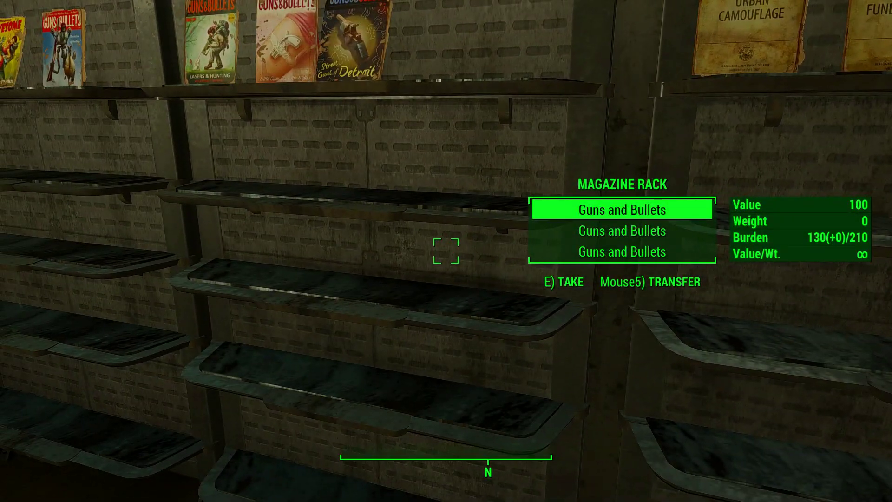
key(e)
key(e)
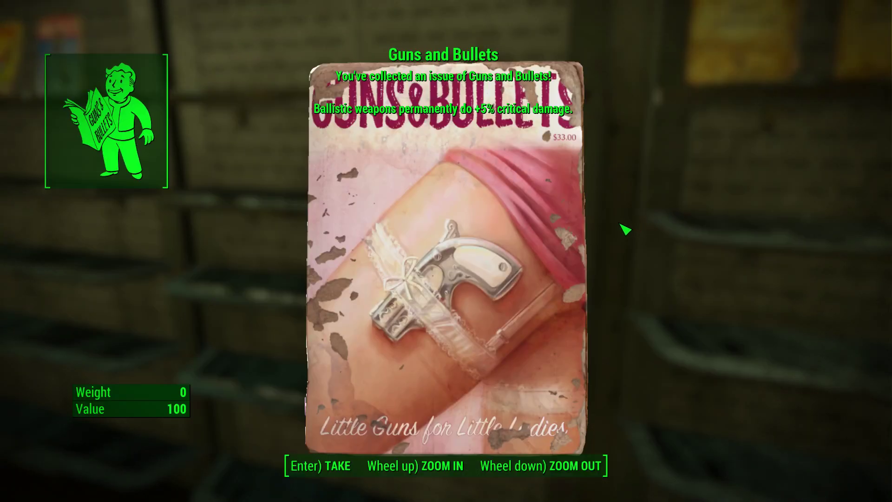
key(e)
key(e)
key(e)
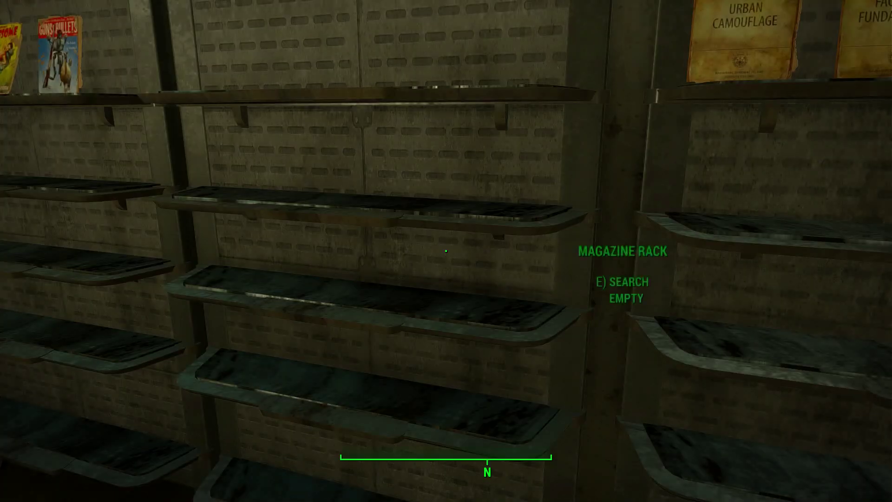
Try to store the Guns and Bullets magazines on the Nuka Recipe Book Display Shelf, and close the transfer window.
key(w)
key(w)
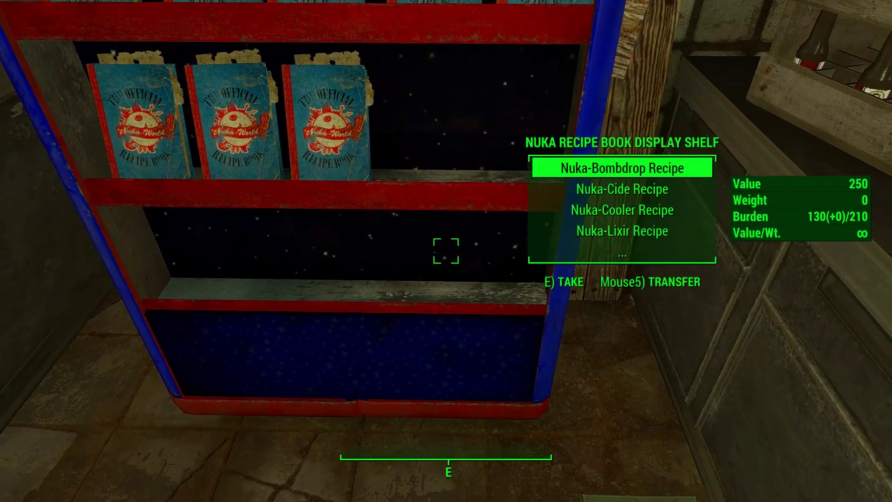
middle_click(446, 251)
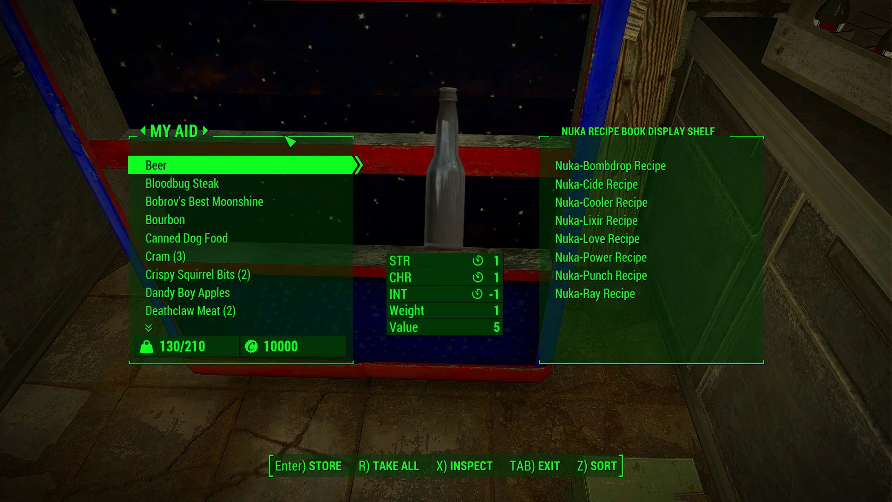
click(254, 293)
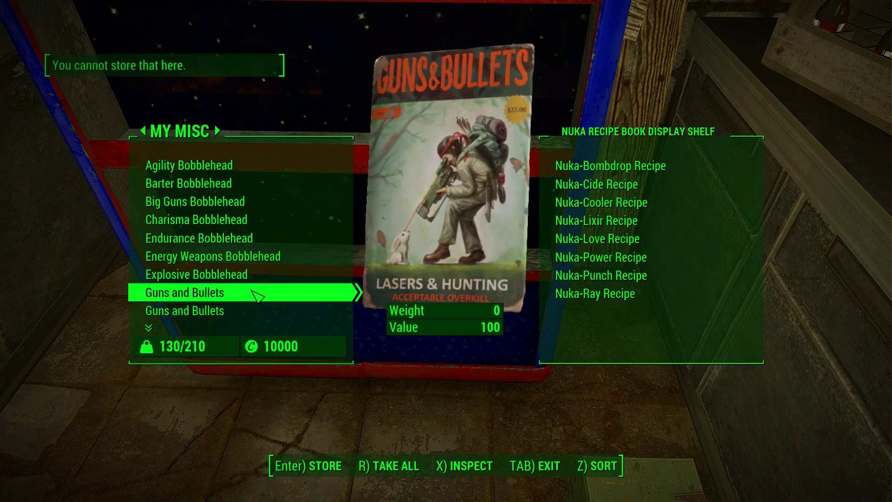
scroll(245, 314, down, 1)
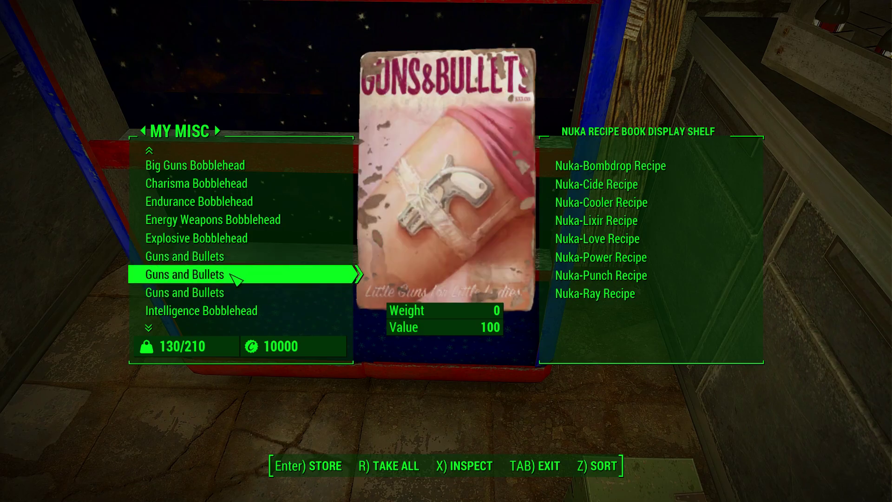
key(Tab)
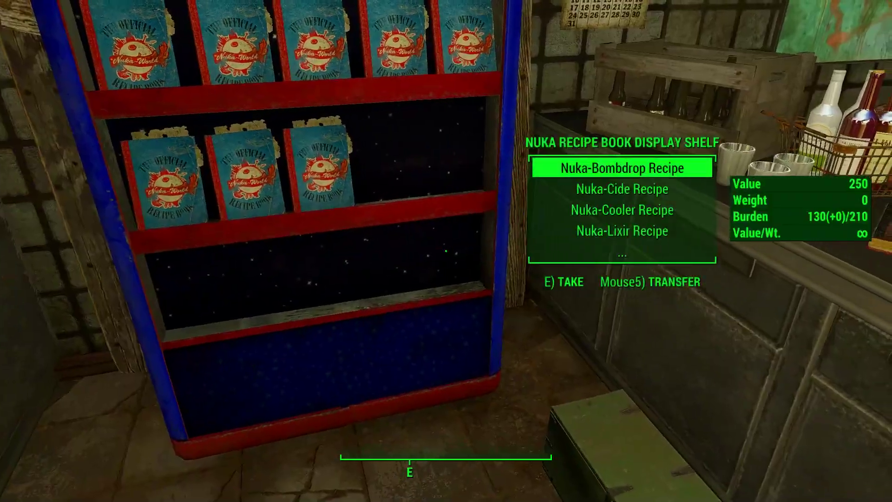
Walk back toward the Quarters door and quit the game with the qqq console command.
key(w)
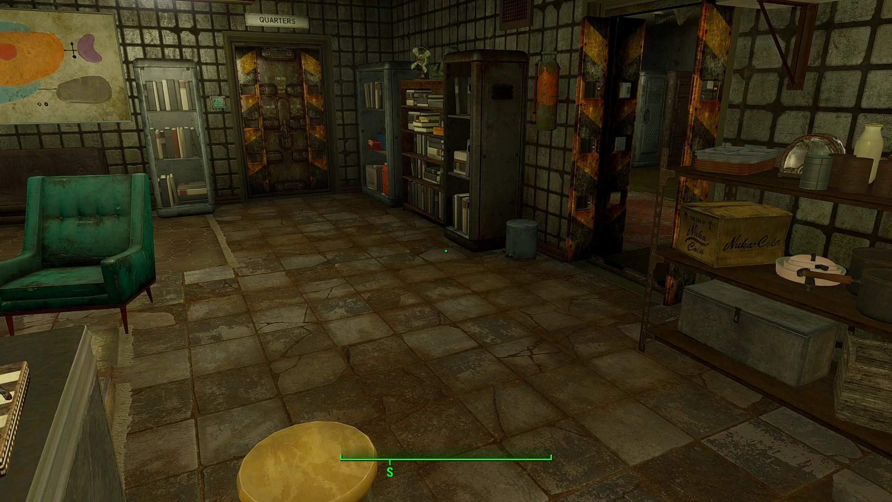
key(w)
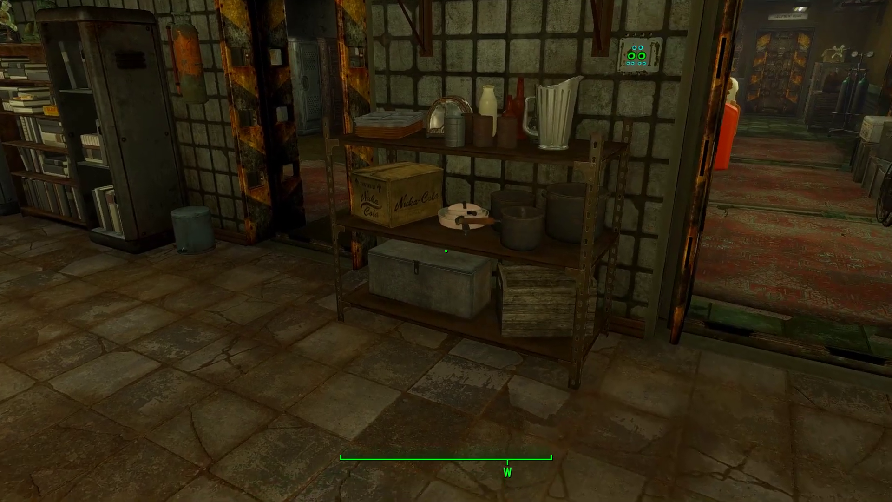
key(grave)
key(grave)
key(grave)
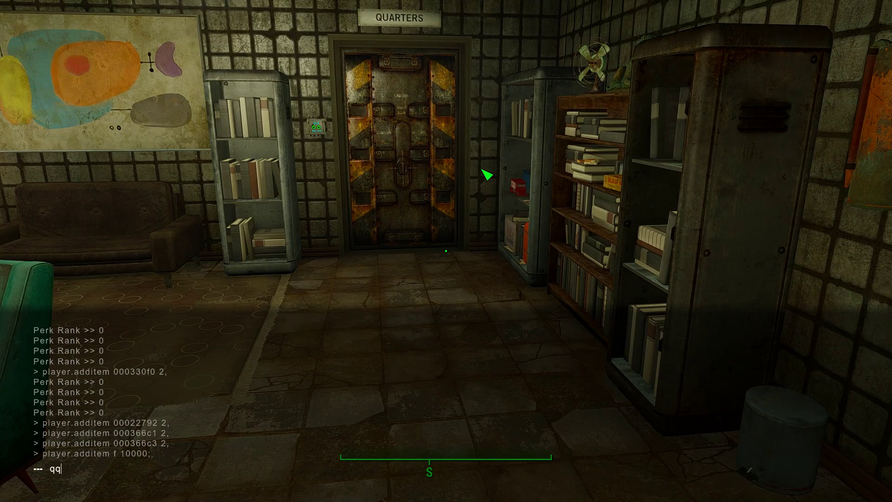
text(qqq)
key(Return)
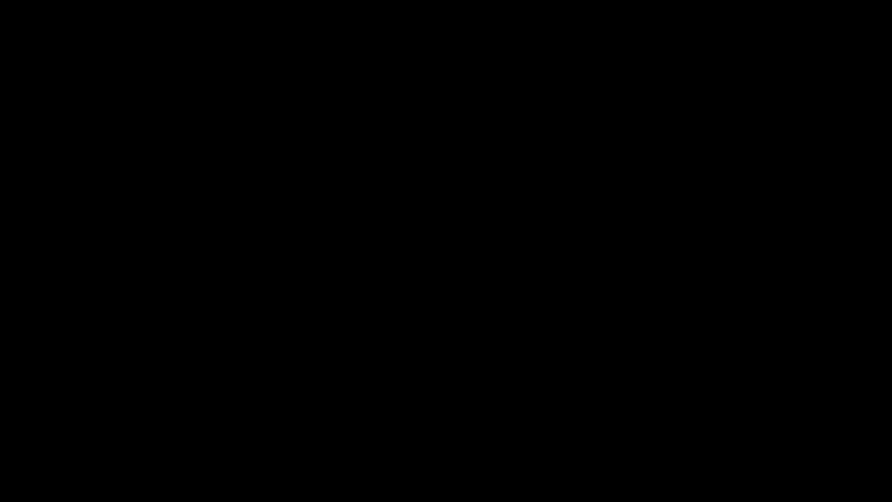